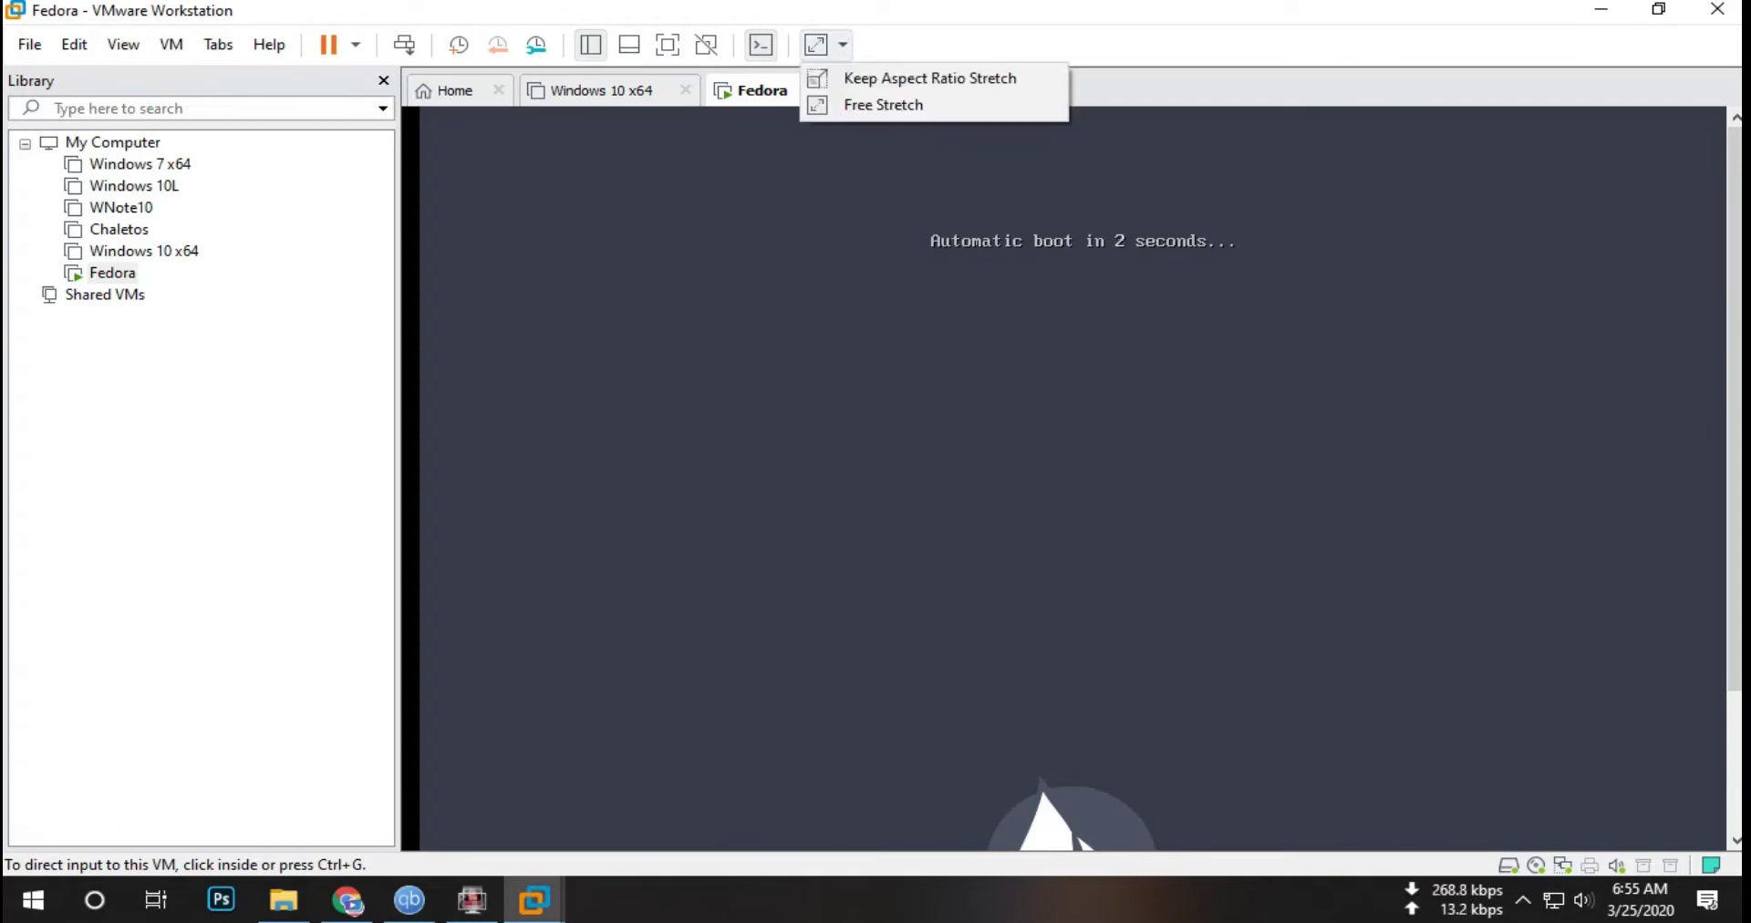
Step: Free-stretch the Fedora VM display, close the Windows 10 x64 tab, and go full screen
{"action": "left_click", "coordinate": [930, 77]}
{"action": "left_click", "coordinate": [843, 45]}
{"action": "left_click", "coordinate": [883, 104]}
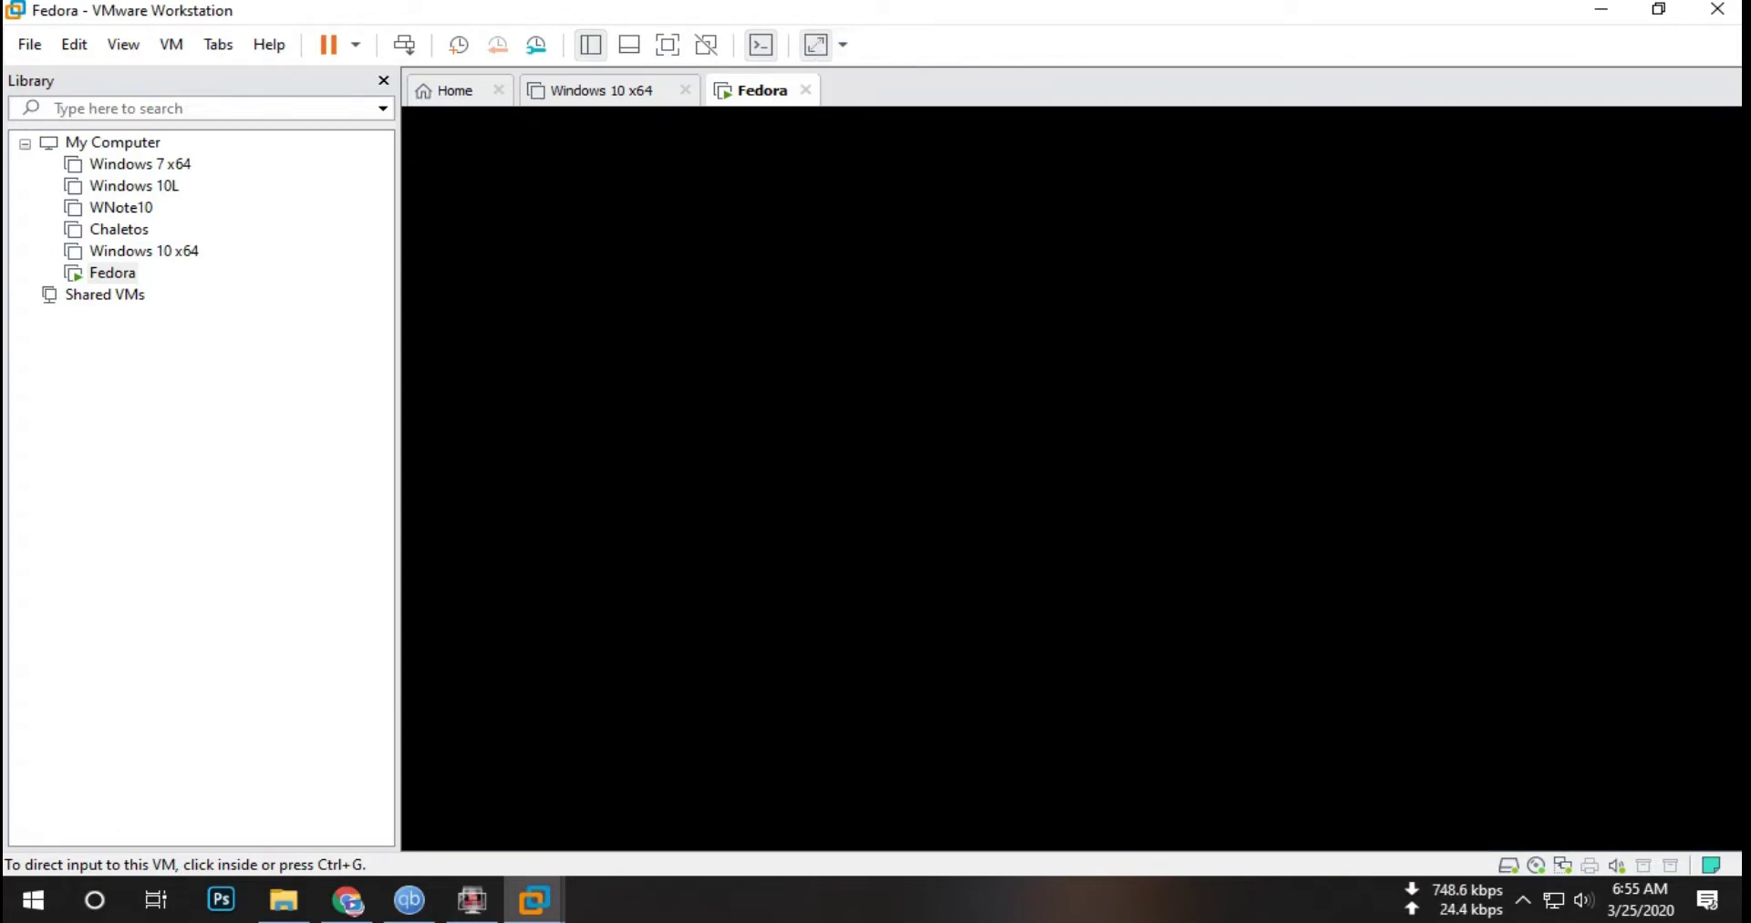
{"action": "left_click", "coordinate": [685, 89]}
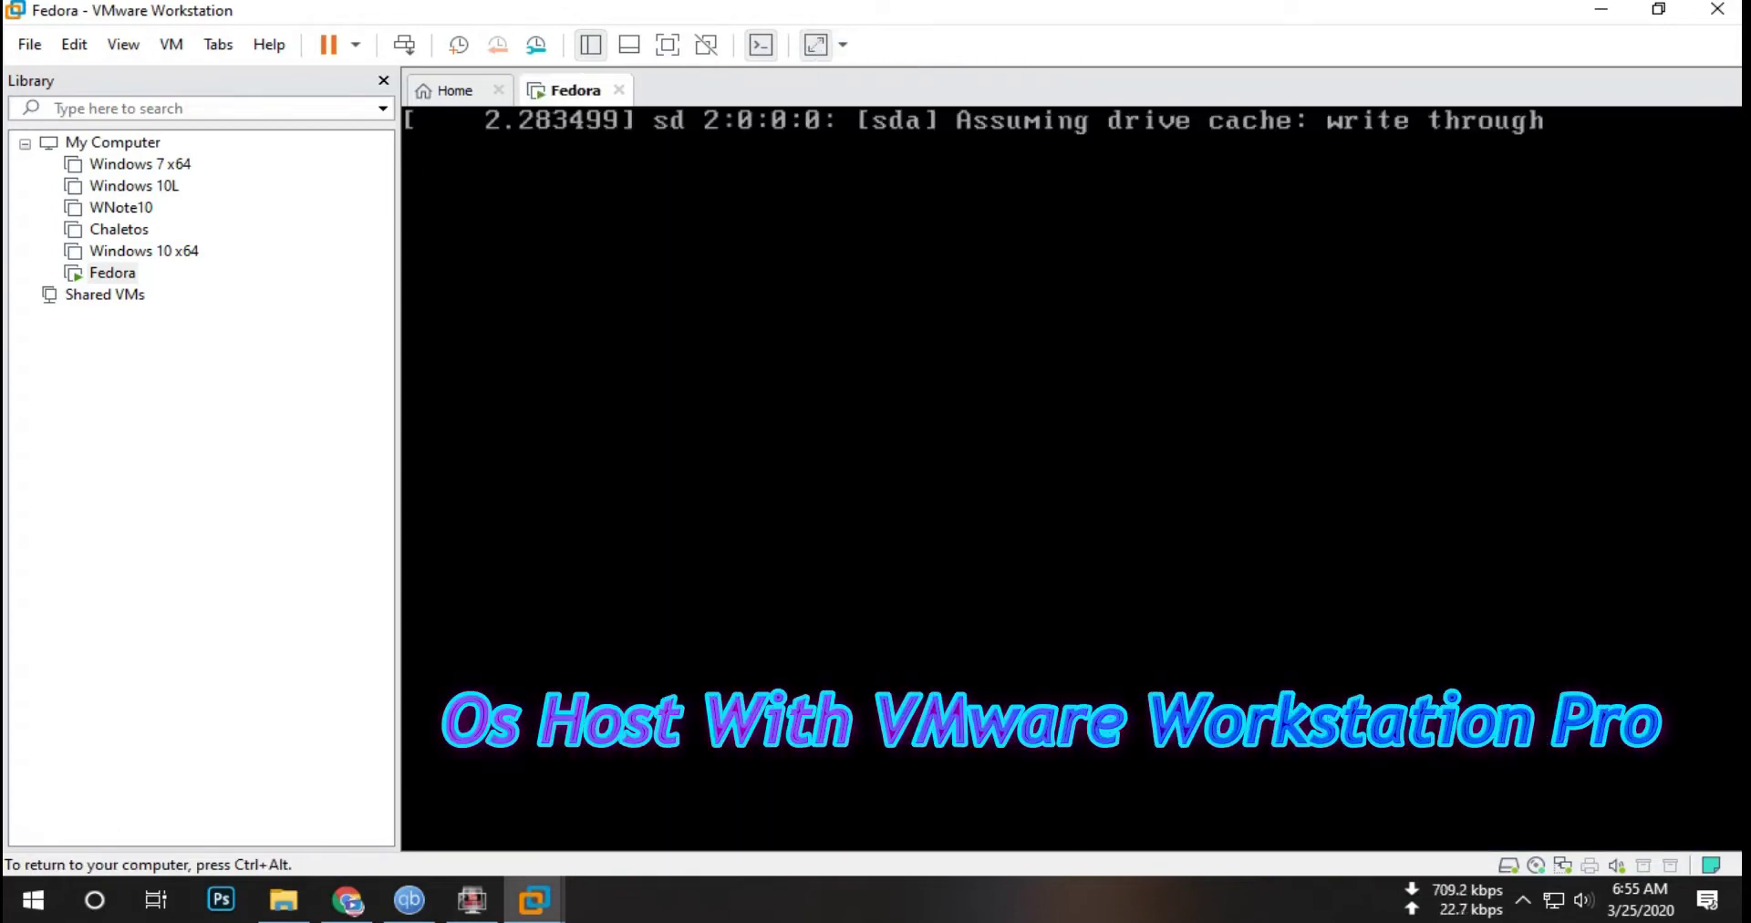
{"action": "key", "text": "ctrl+alt"}
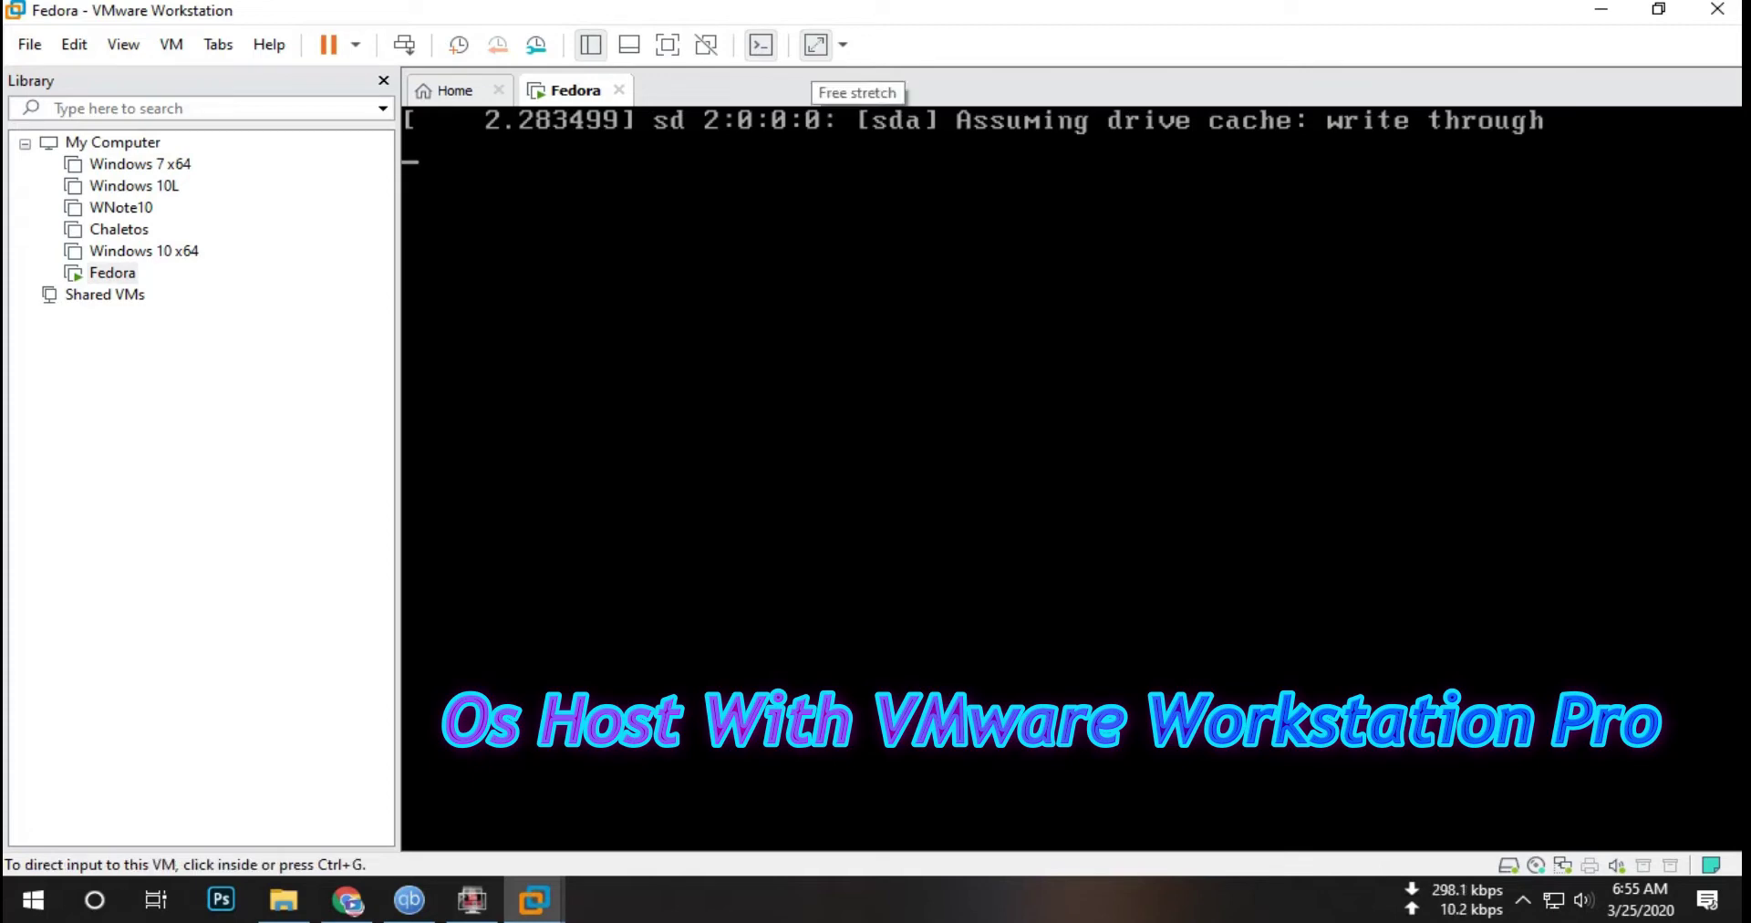
{"action": "key", "text": "ctrl+alt+Return"}
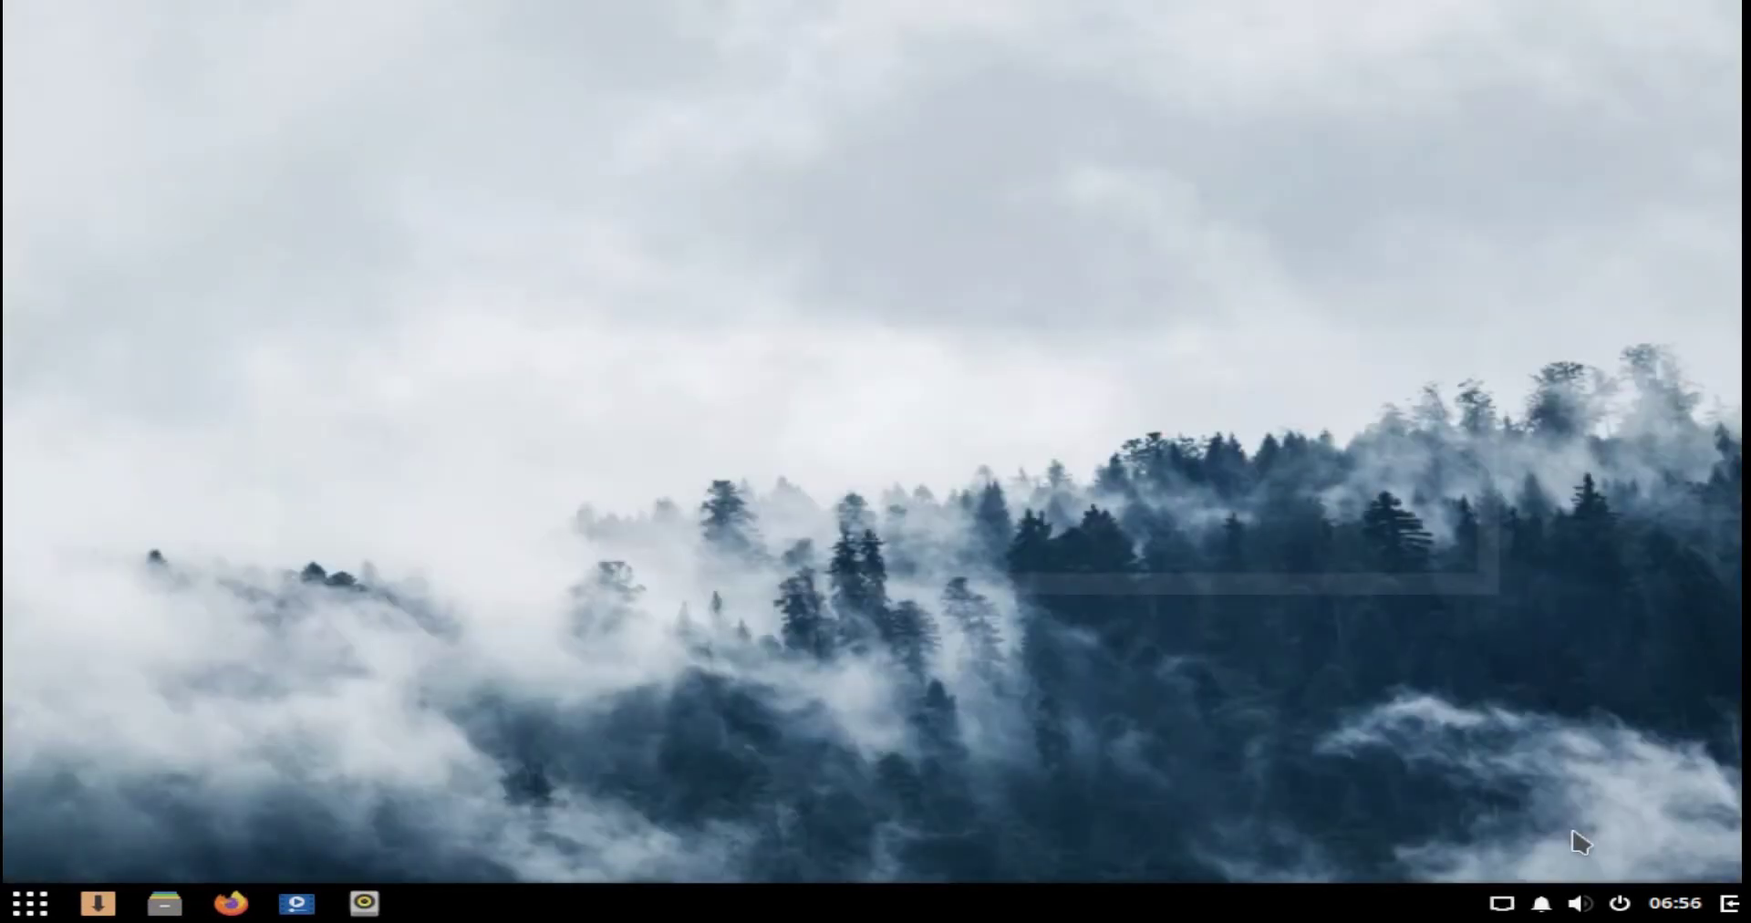
Step: Open Displays settings from the desktop menu, close it, then bring up the Budgie menu
{"action": "right_click", "coordinate": [685, 440]}
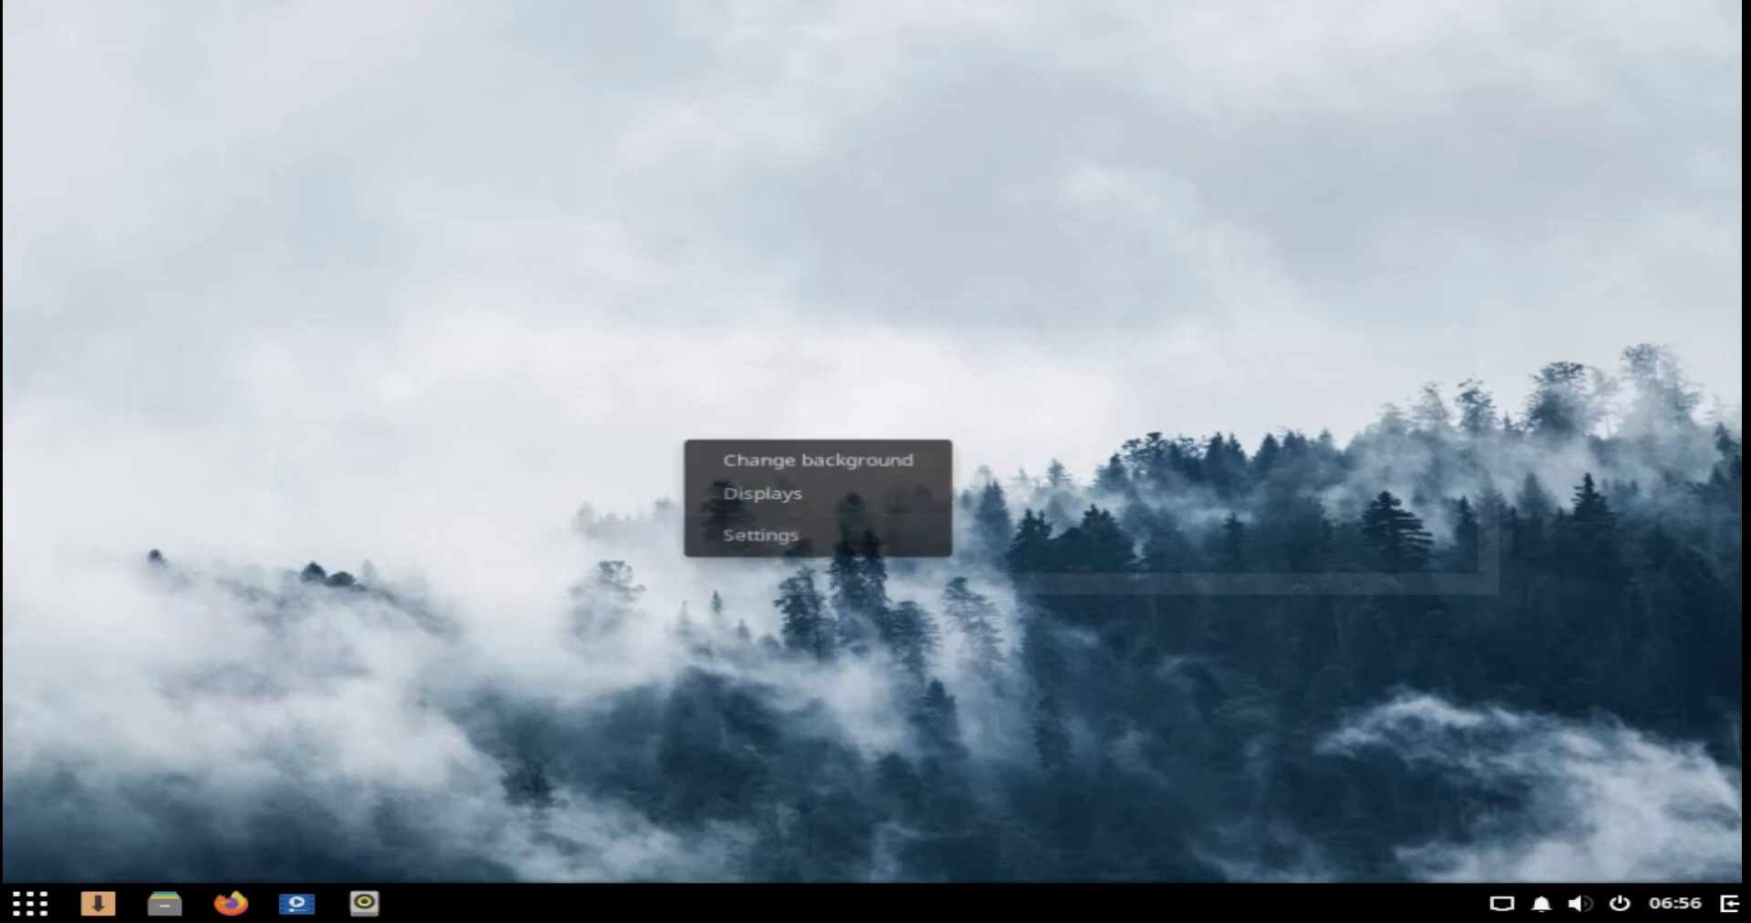
{"action": "key", "text": "Escape"}
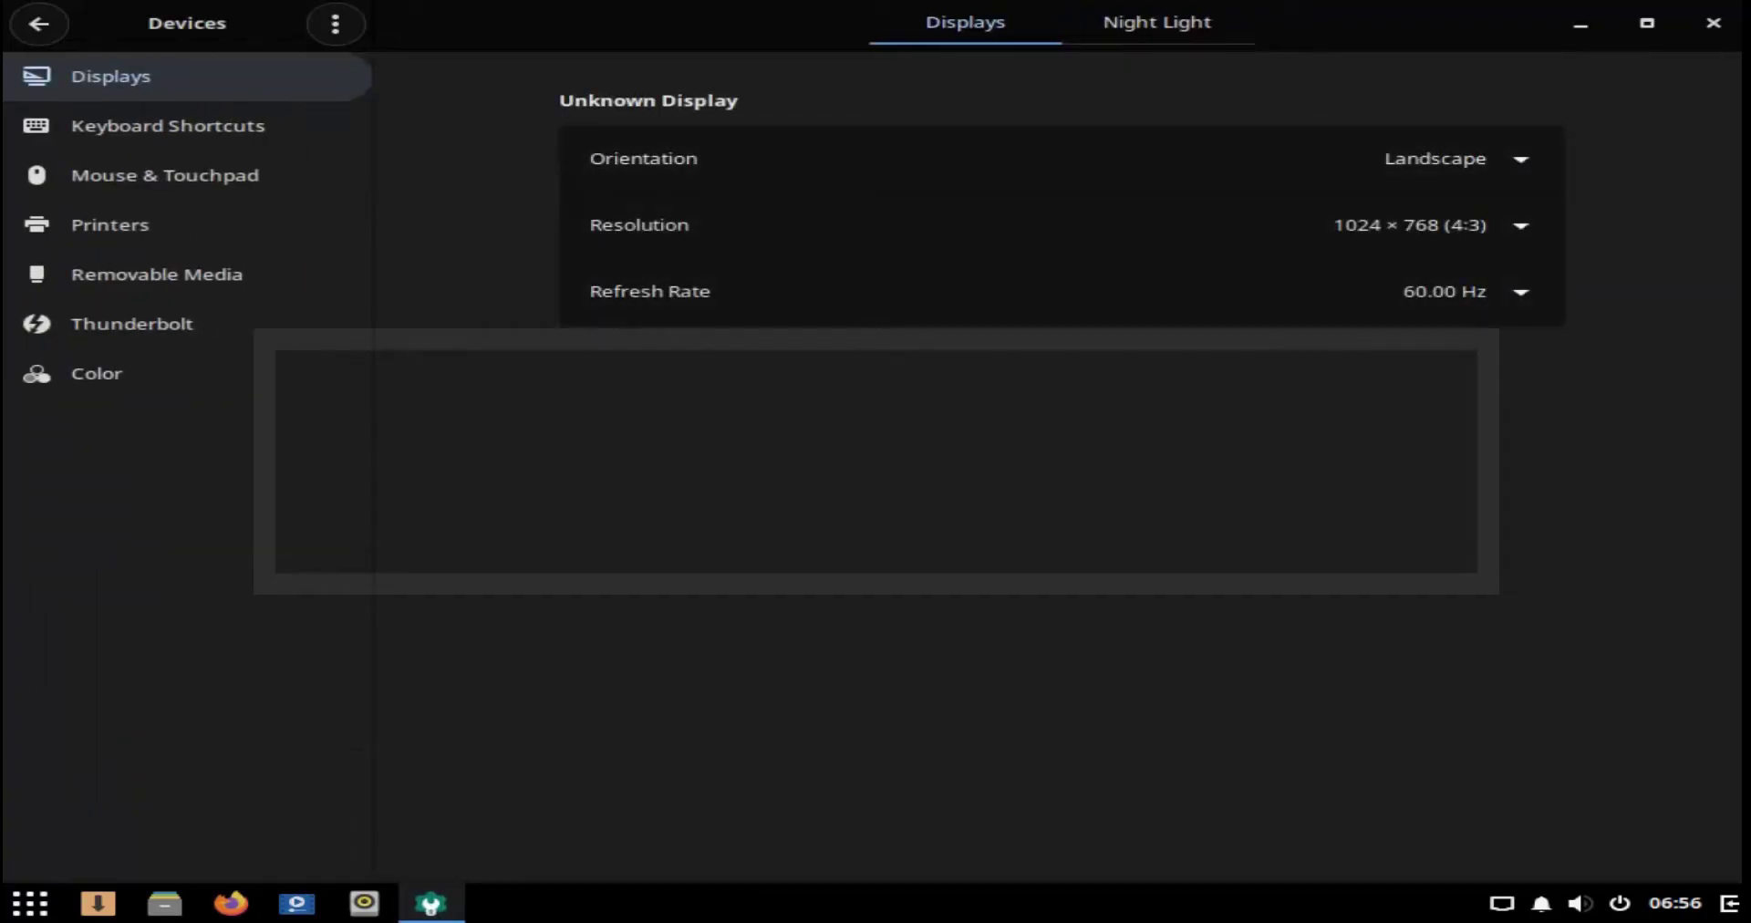
{"action": "left_click", "coordinate": [1713, 23]}
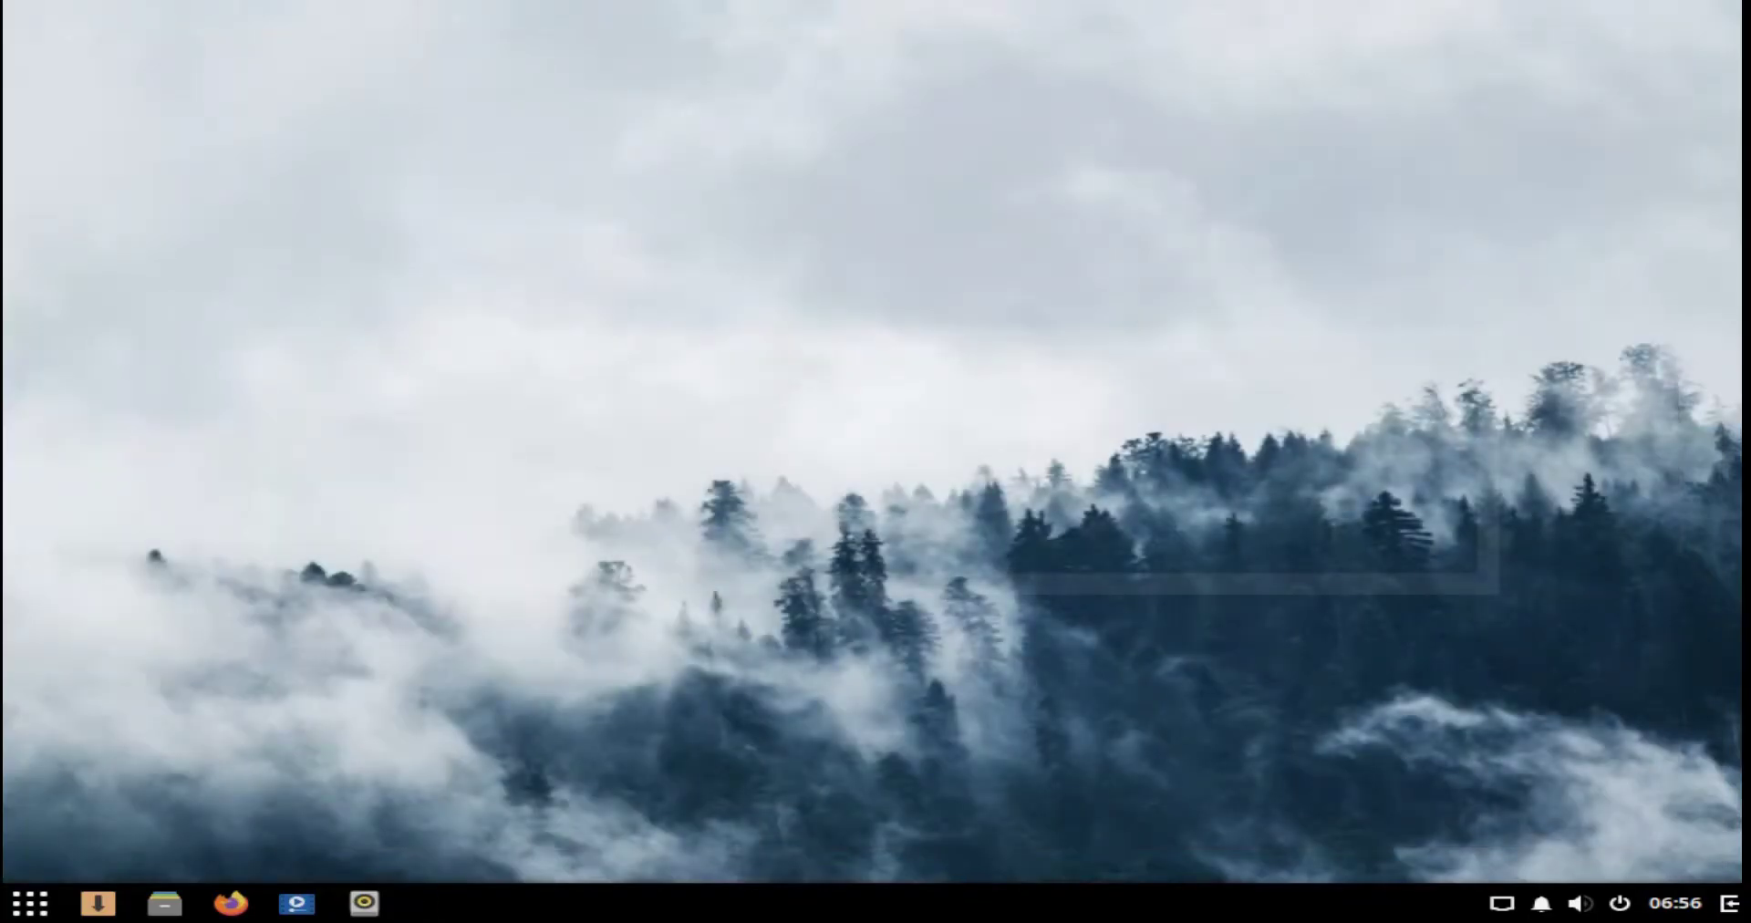
{"action": "key", "text": "super"}
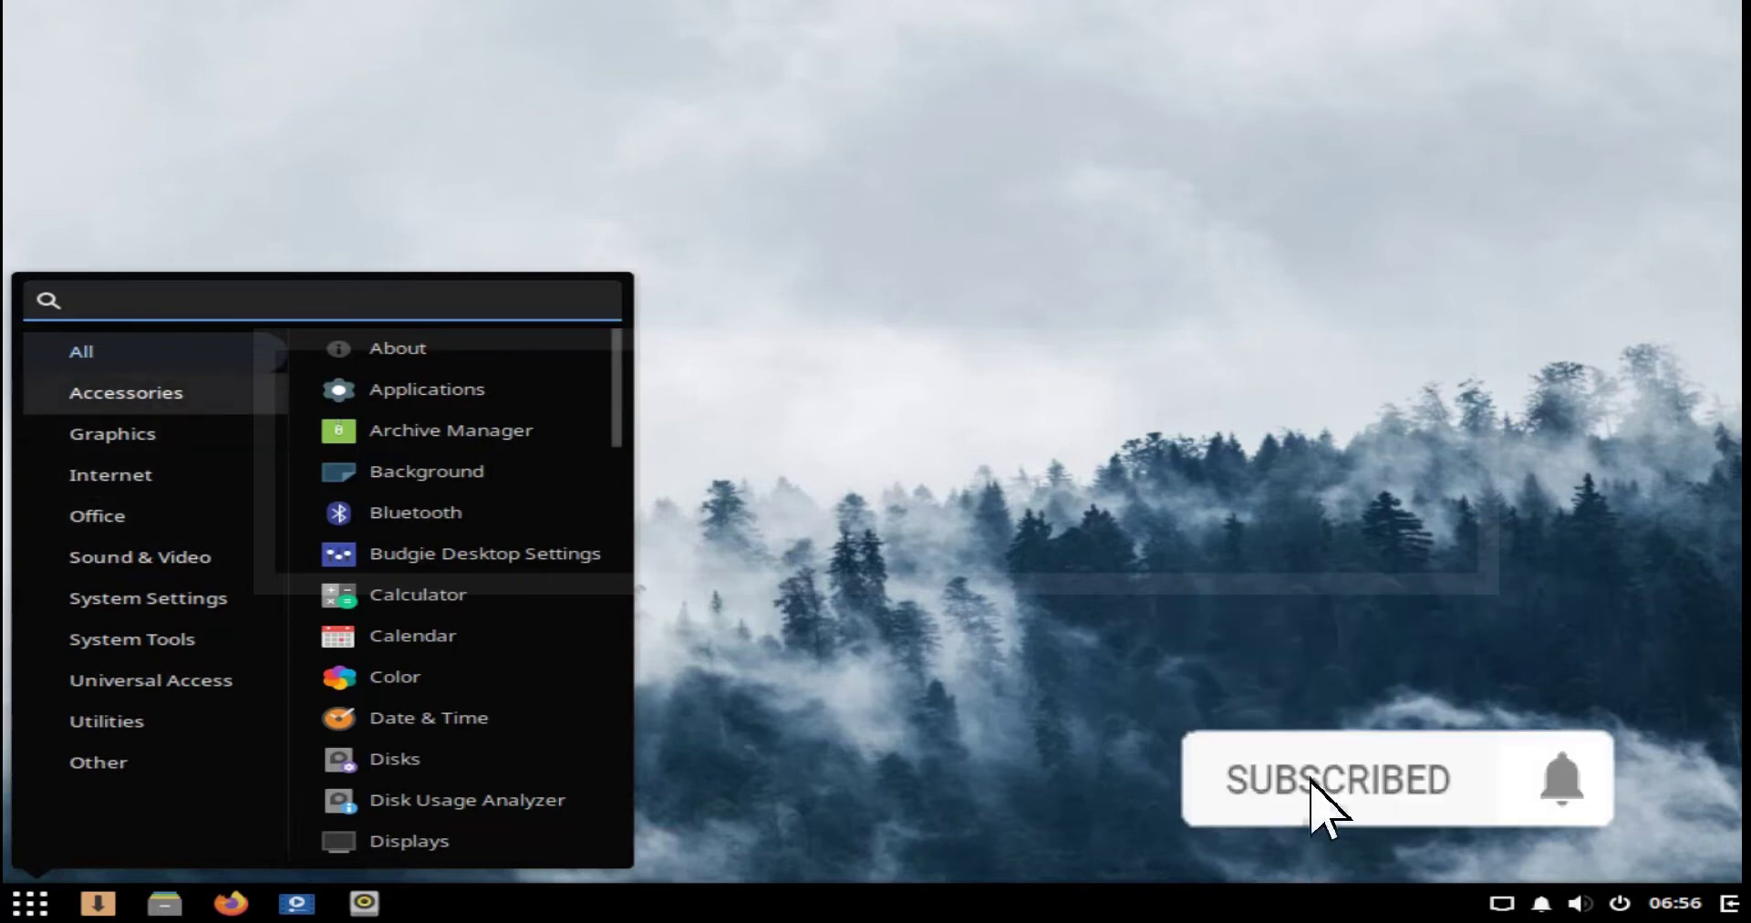
Step: From About, go to Date & Time and set the time zone to Dhaka
{"action": "key", "text": "Escape"}
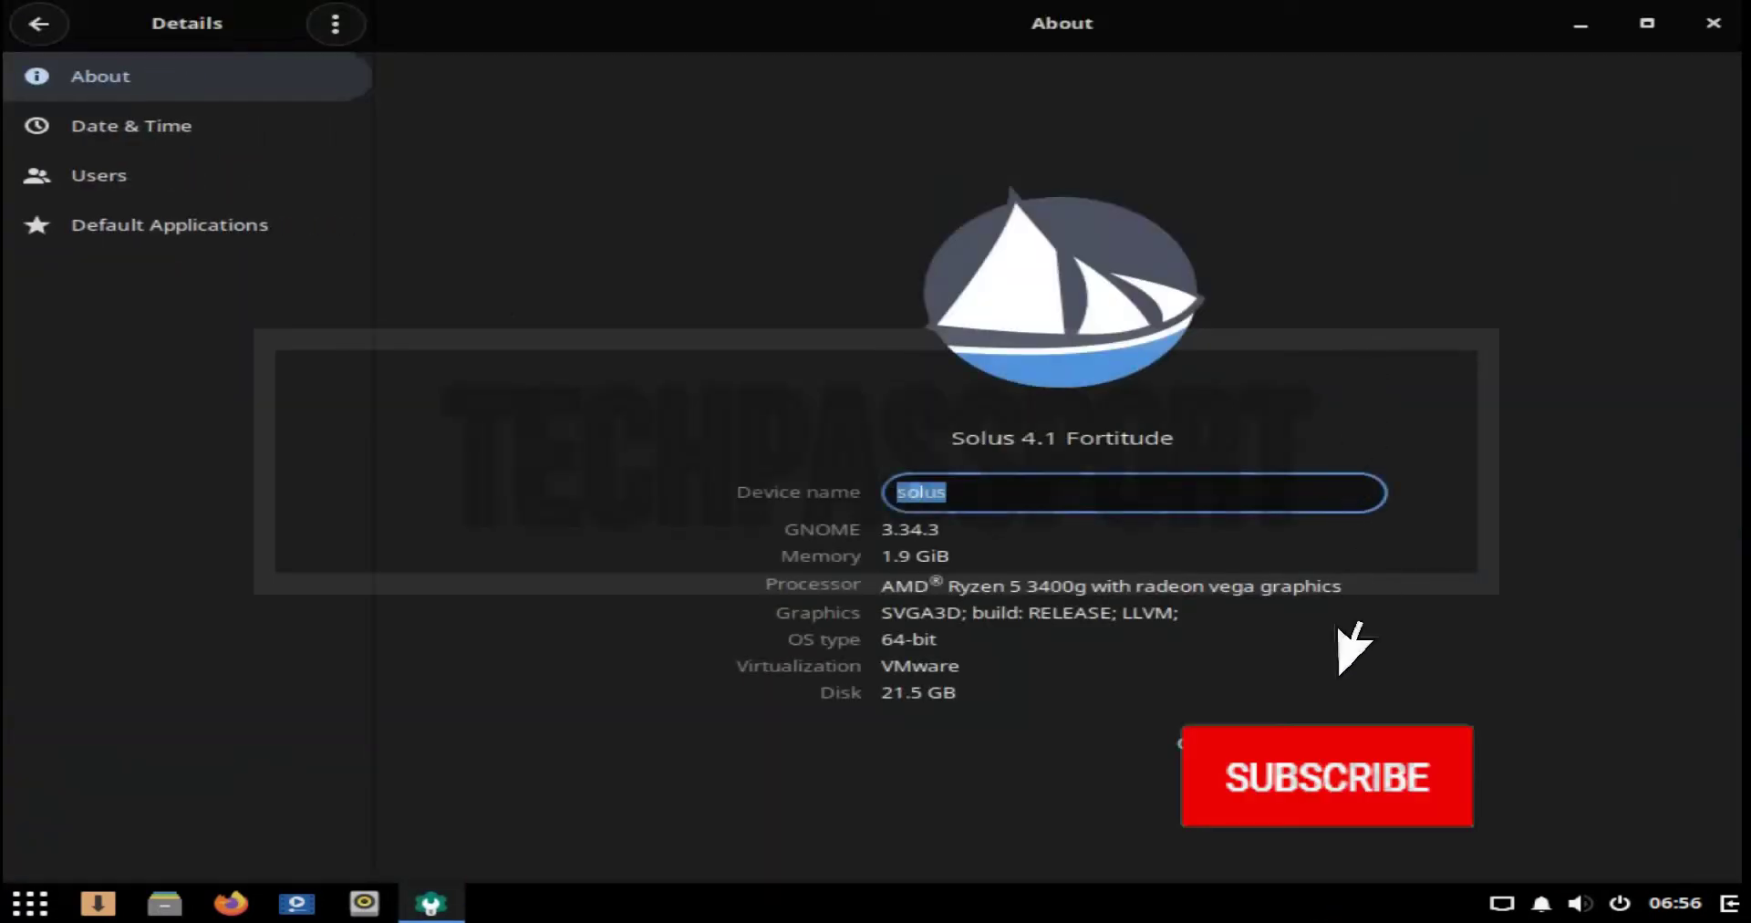
{"action": "key", "text": "Tab"}
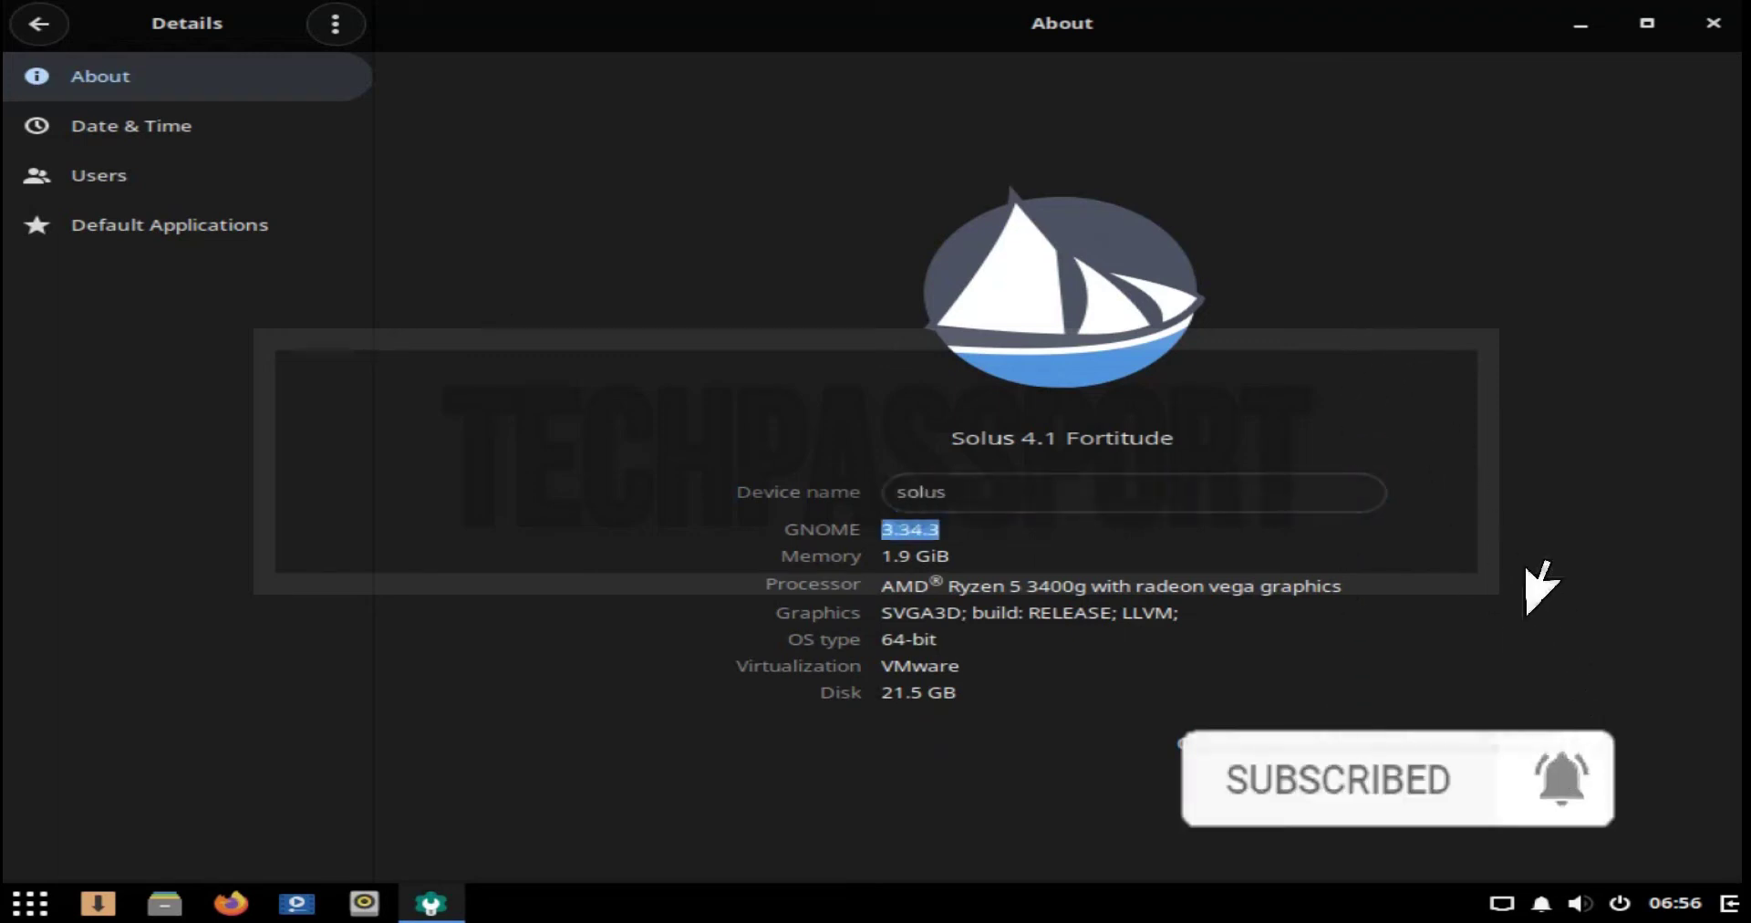
{"action": "left_click", "coordinate": [132, 126]}
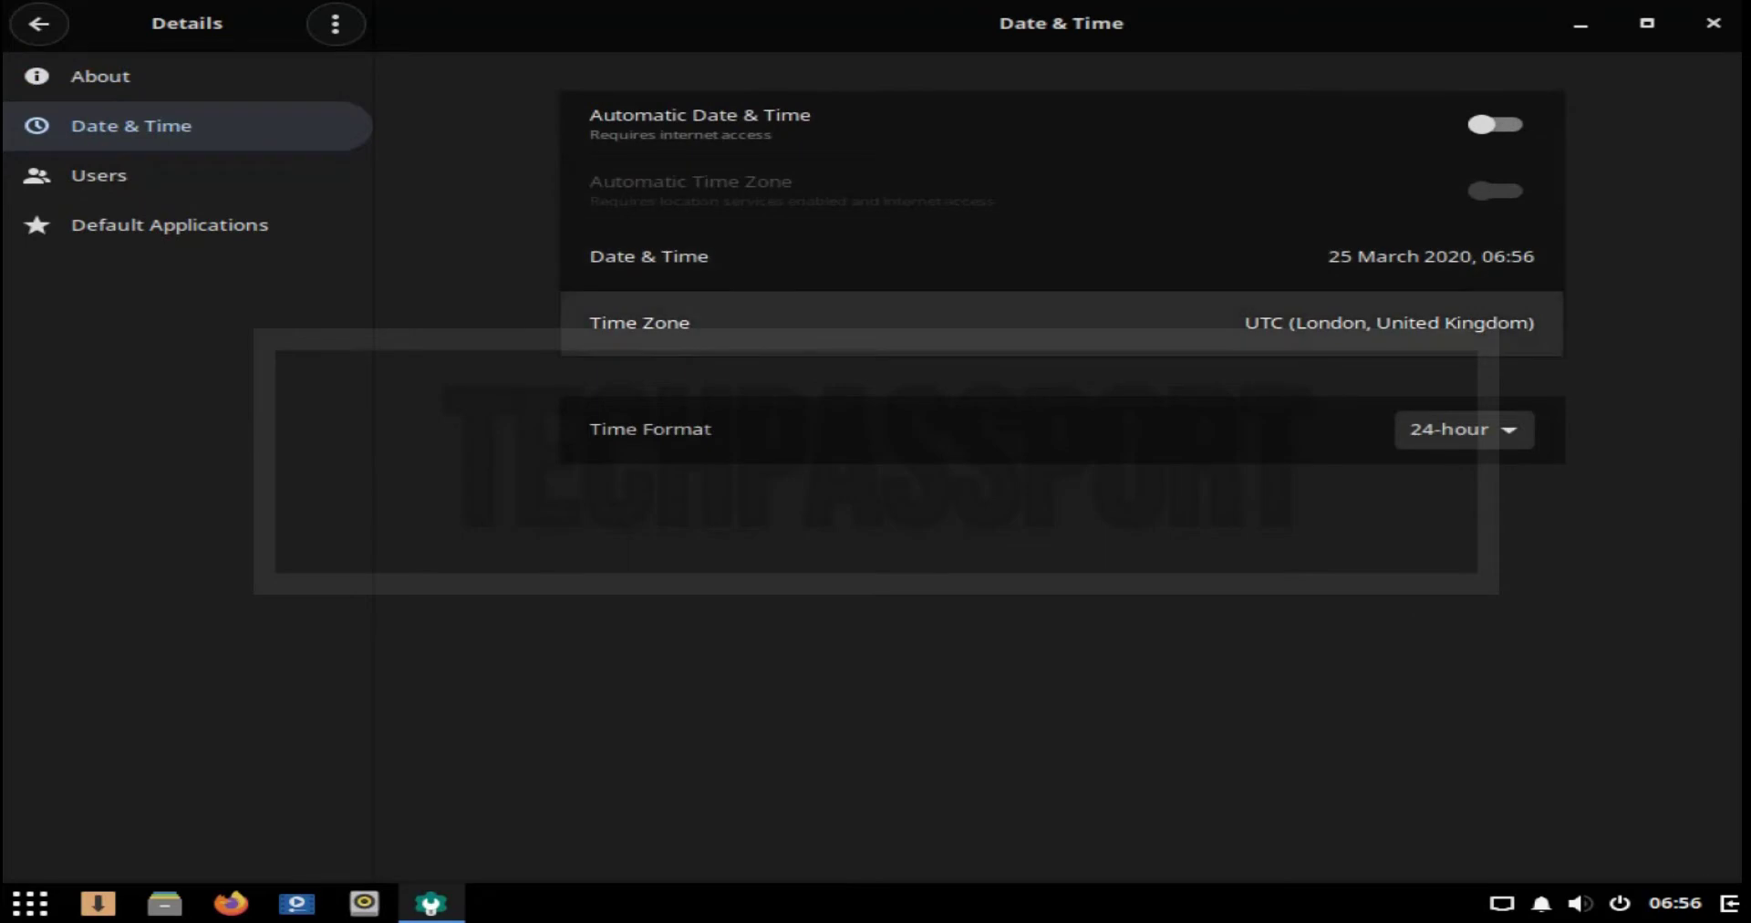
{"action": "left_click", "coordinate": [1063, 323]}
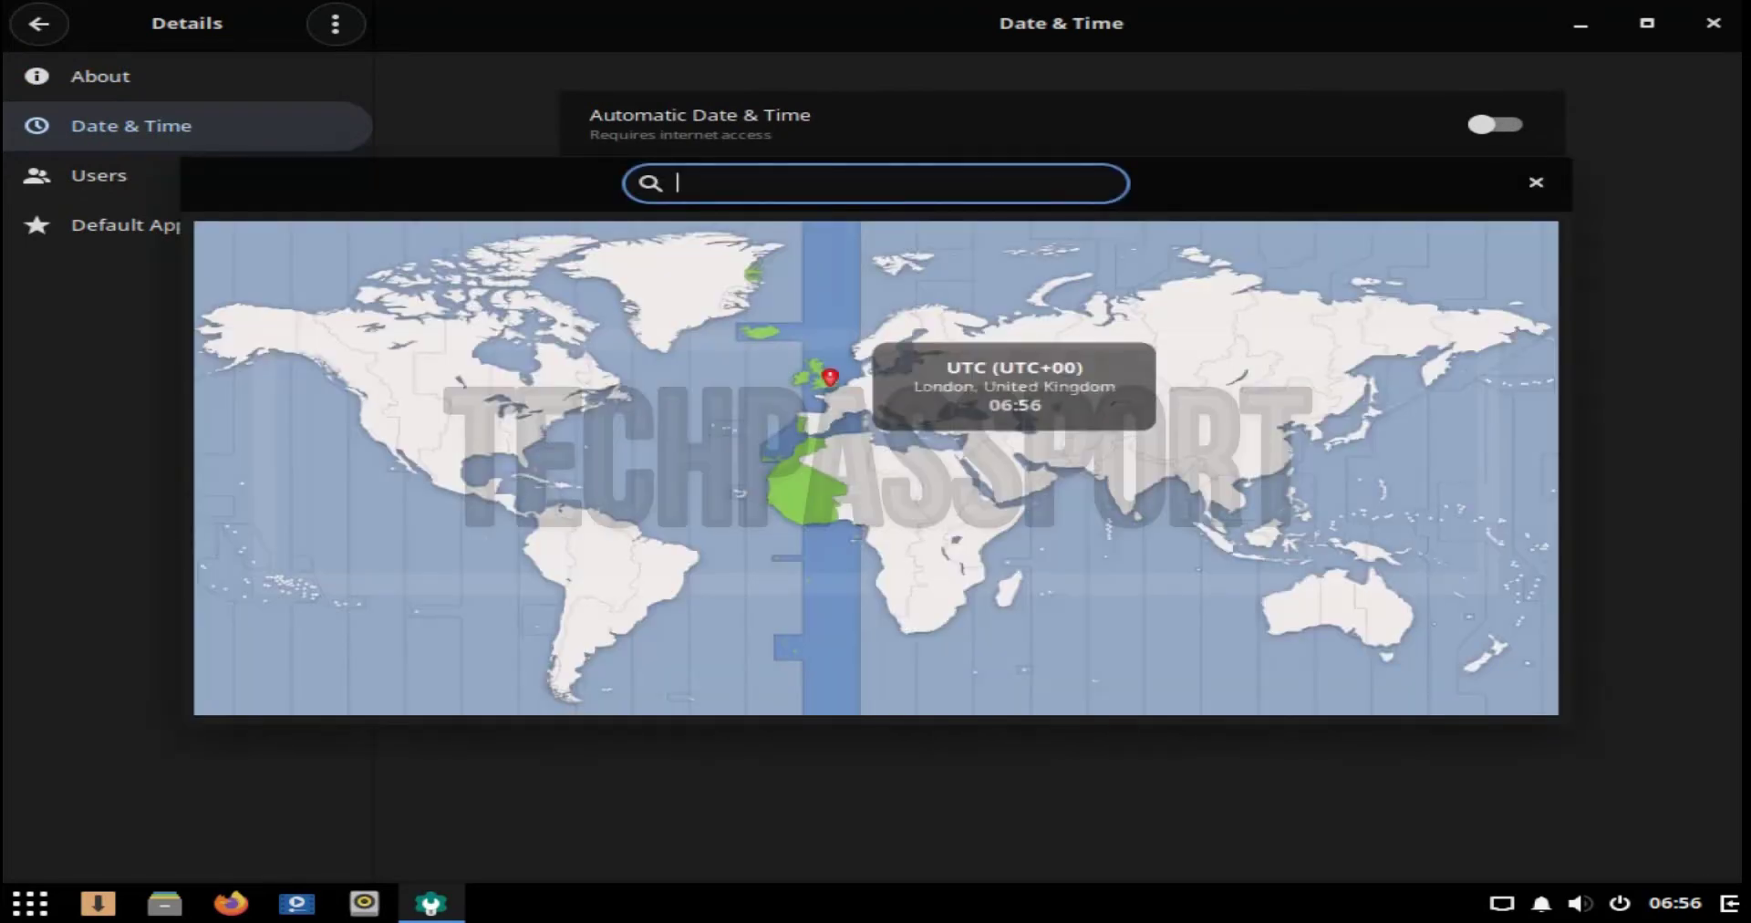
{"action": "left_click", "coordinate": [1171, 465]}
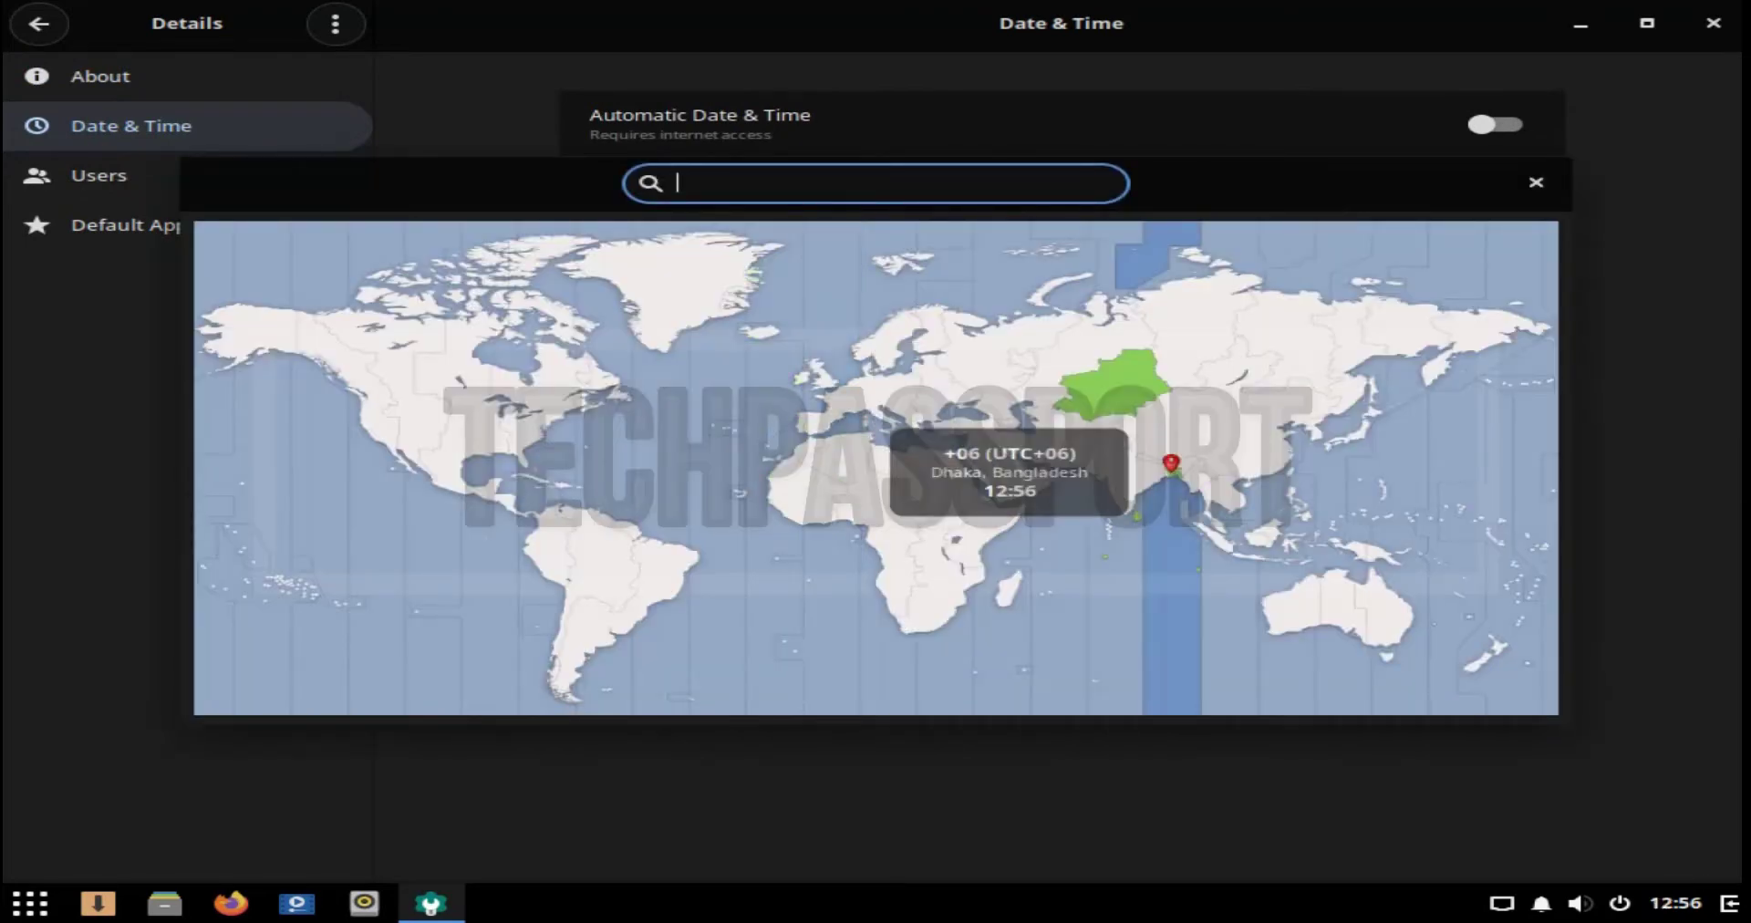
{"action": "left_click", "coordinate": [1537, 183]}
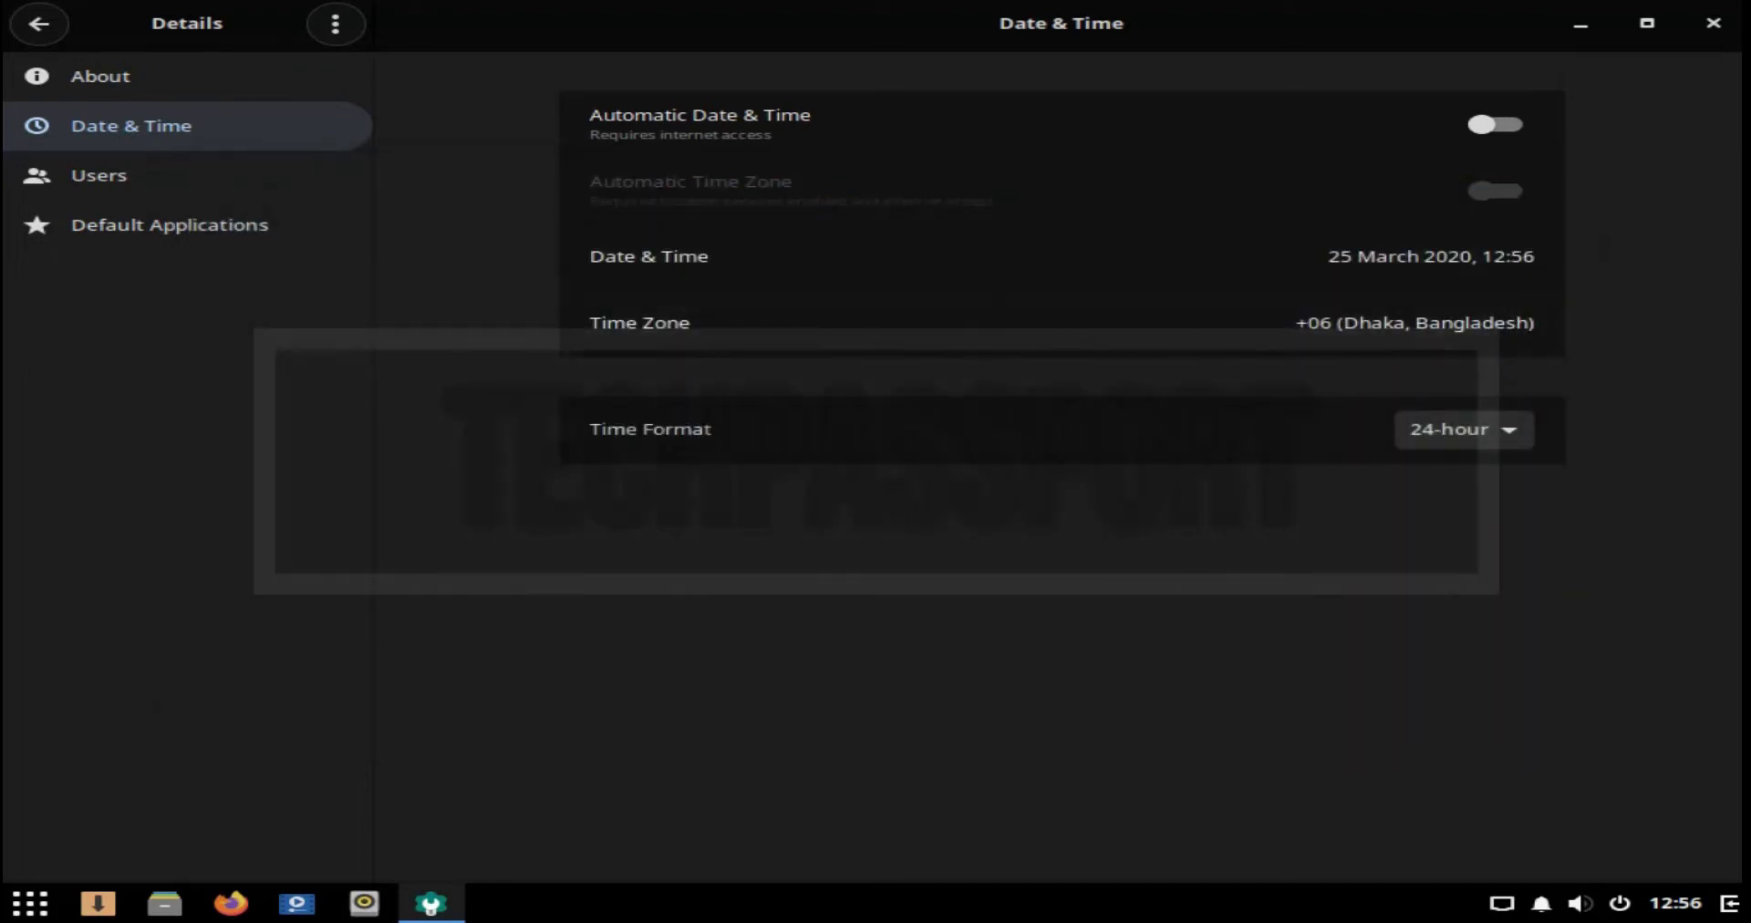
Step: Use AM/PM format and automatic date & time, glance at Users and Default Applications, then close Settings
{"action": "left_click", "coordinate": [1464, 429]}
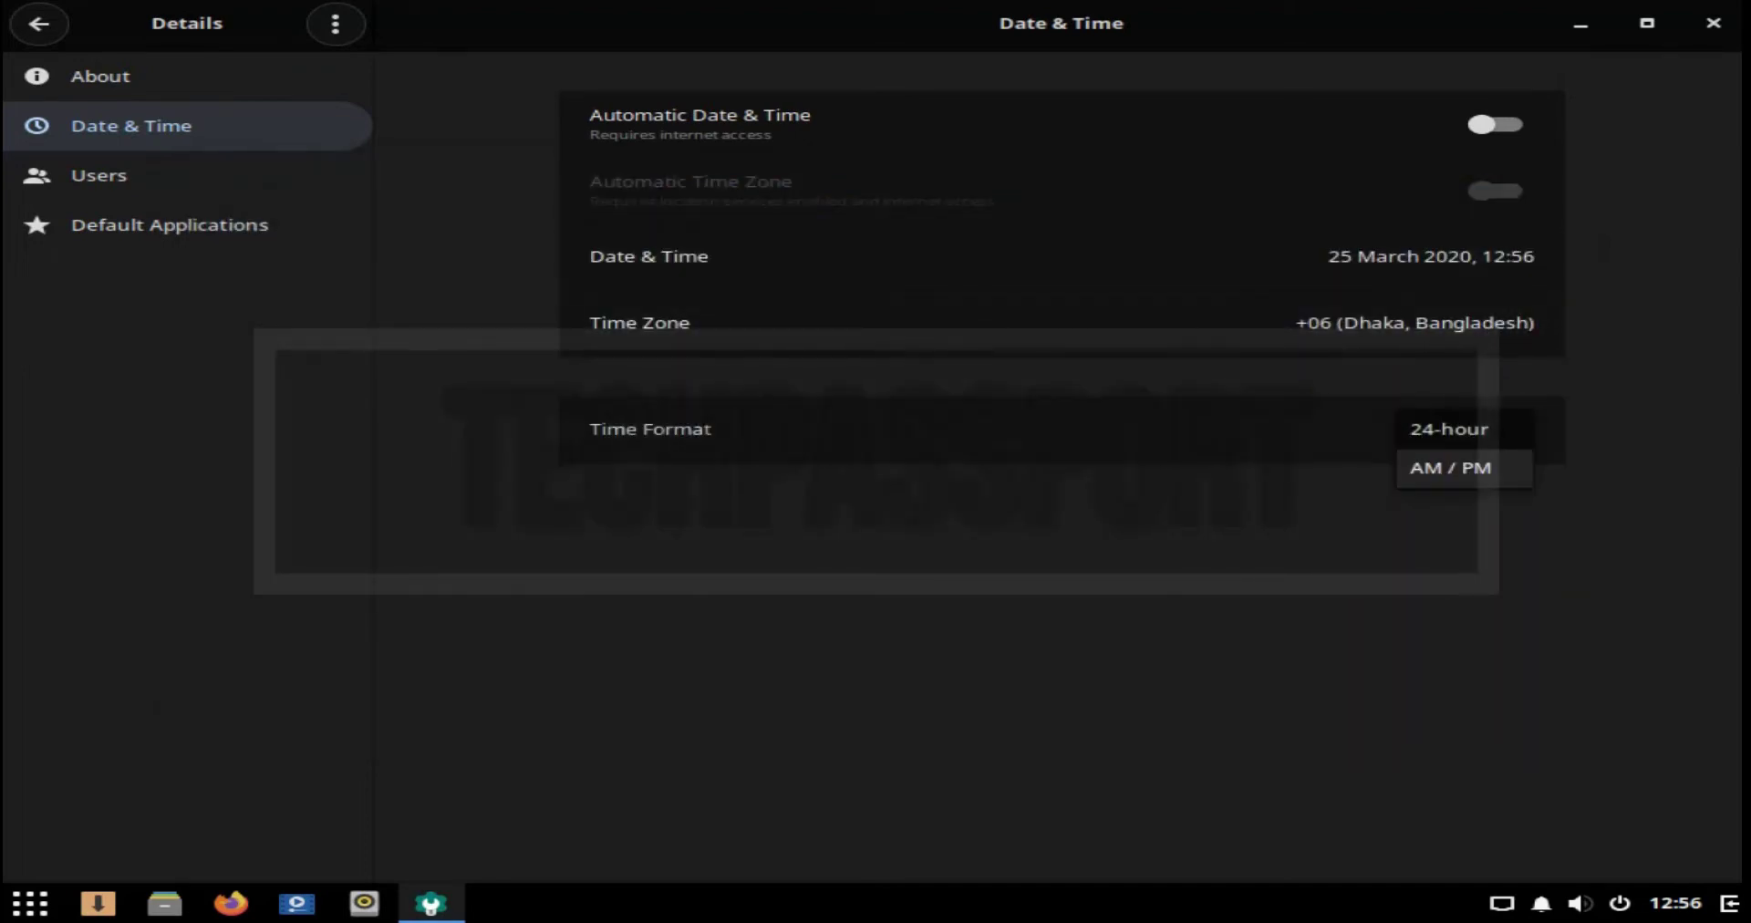
{"action": "left_click", "coordinate": [1464, 465]}
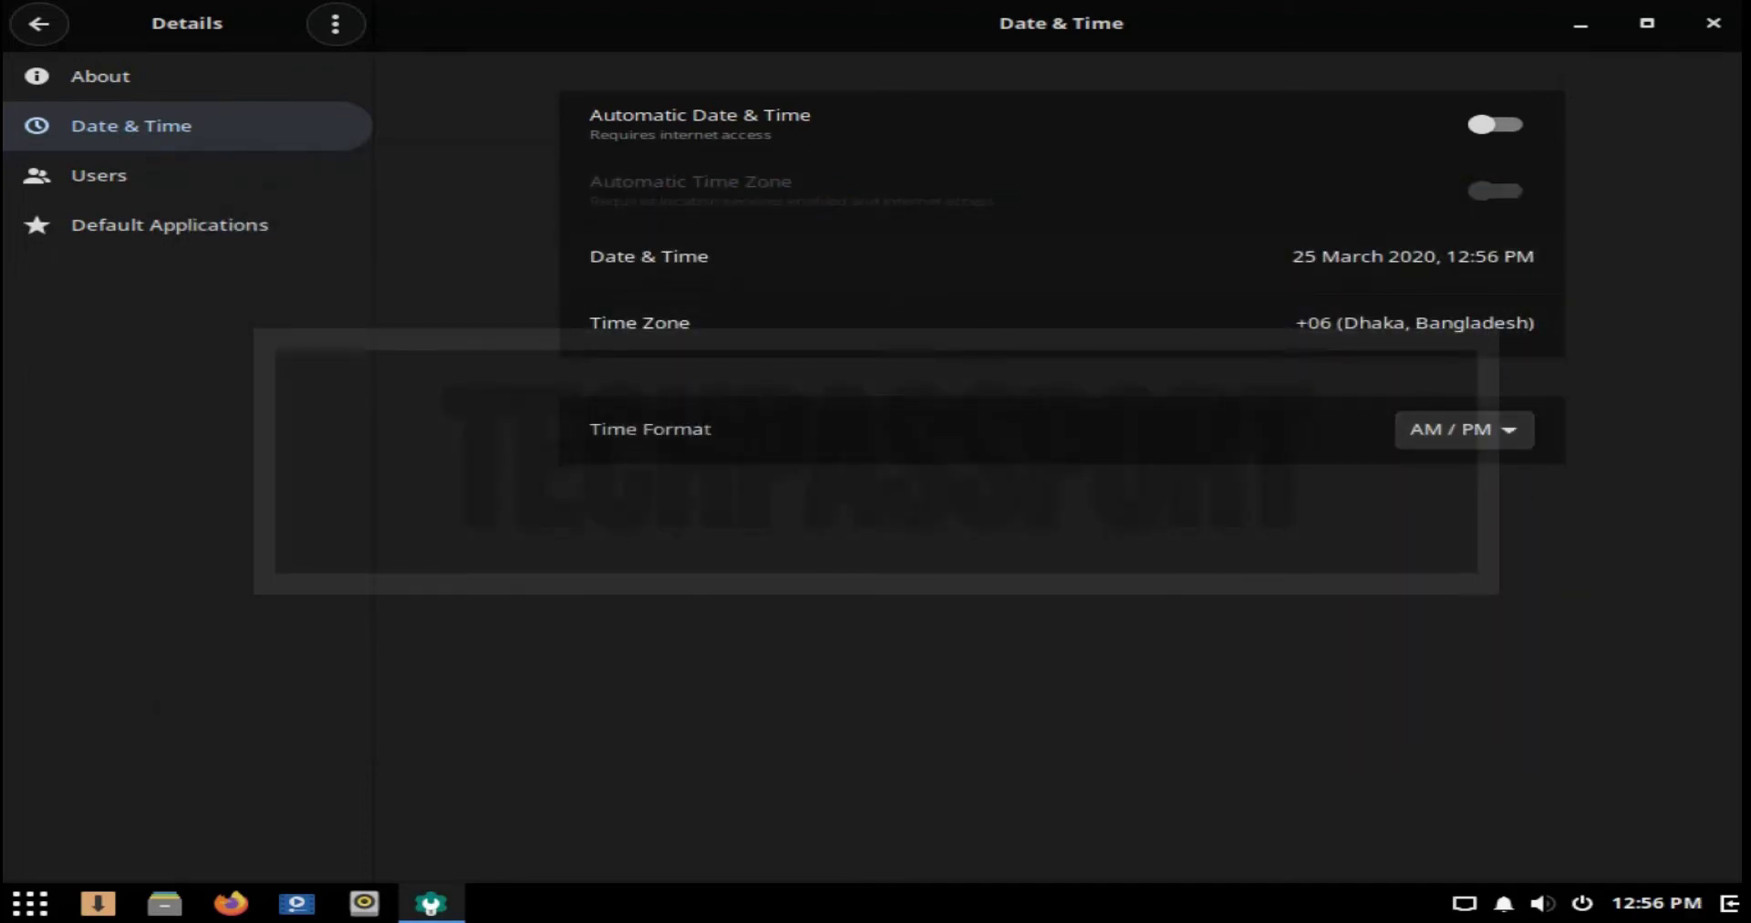
{"action": "left_click", "coordinate": [1496, 124]}
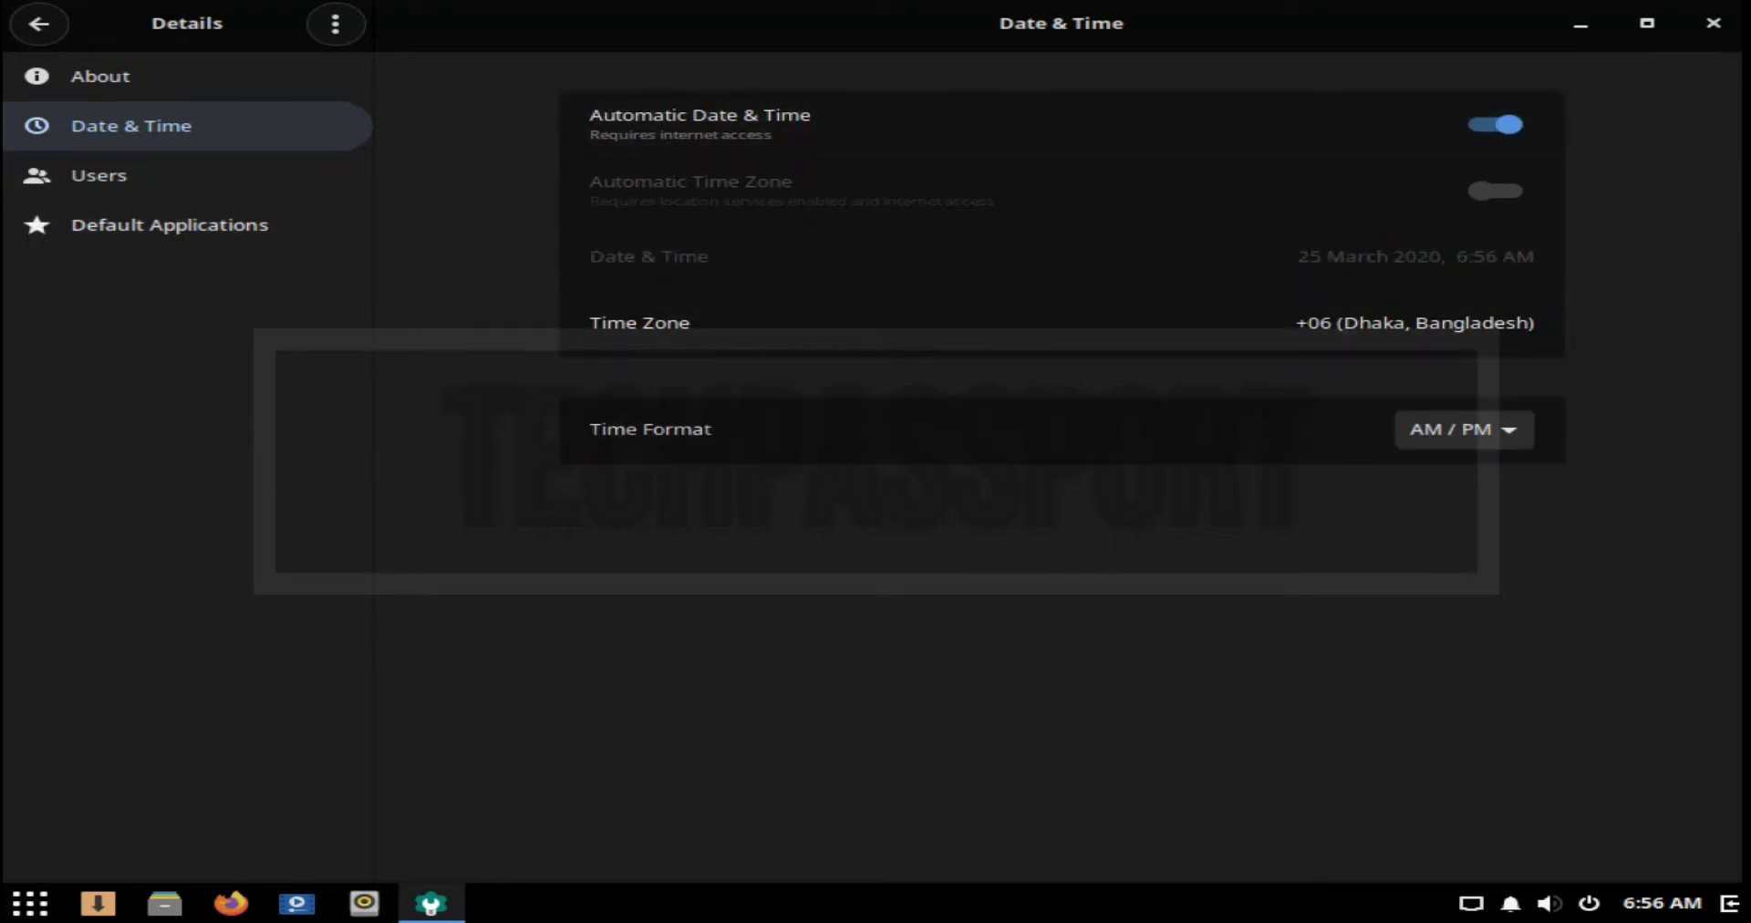
{"action": "left_click", "coordinate": [98, 176]}
{"action": "left_click", "coordinate": [169, 224]}
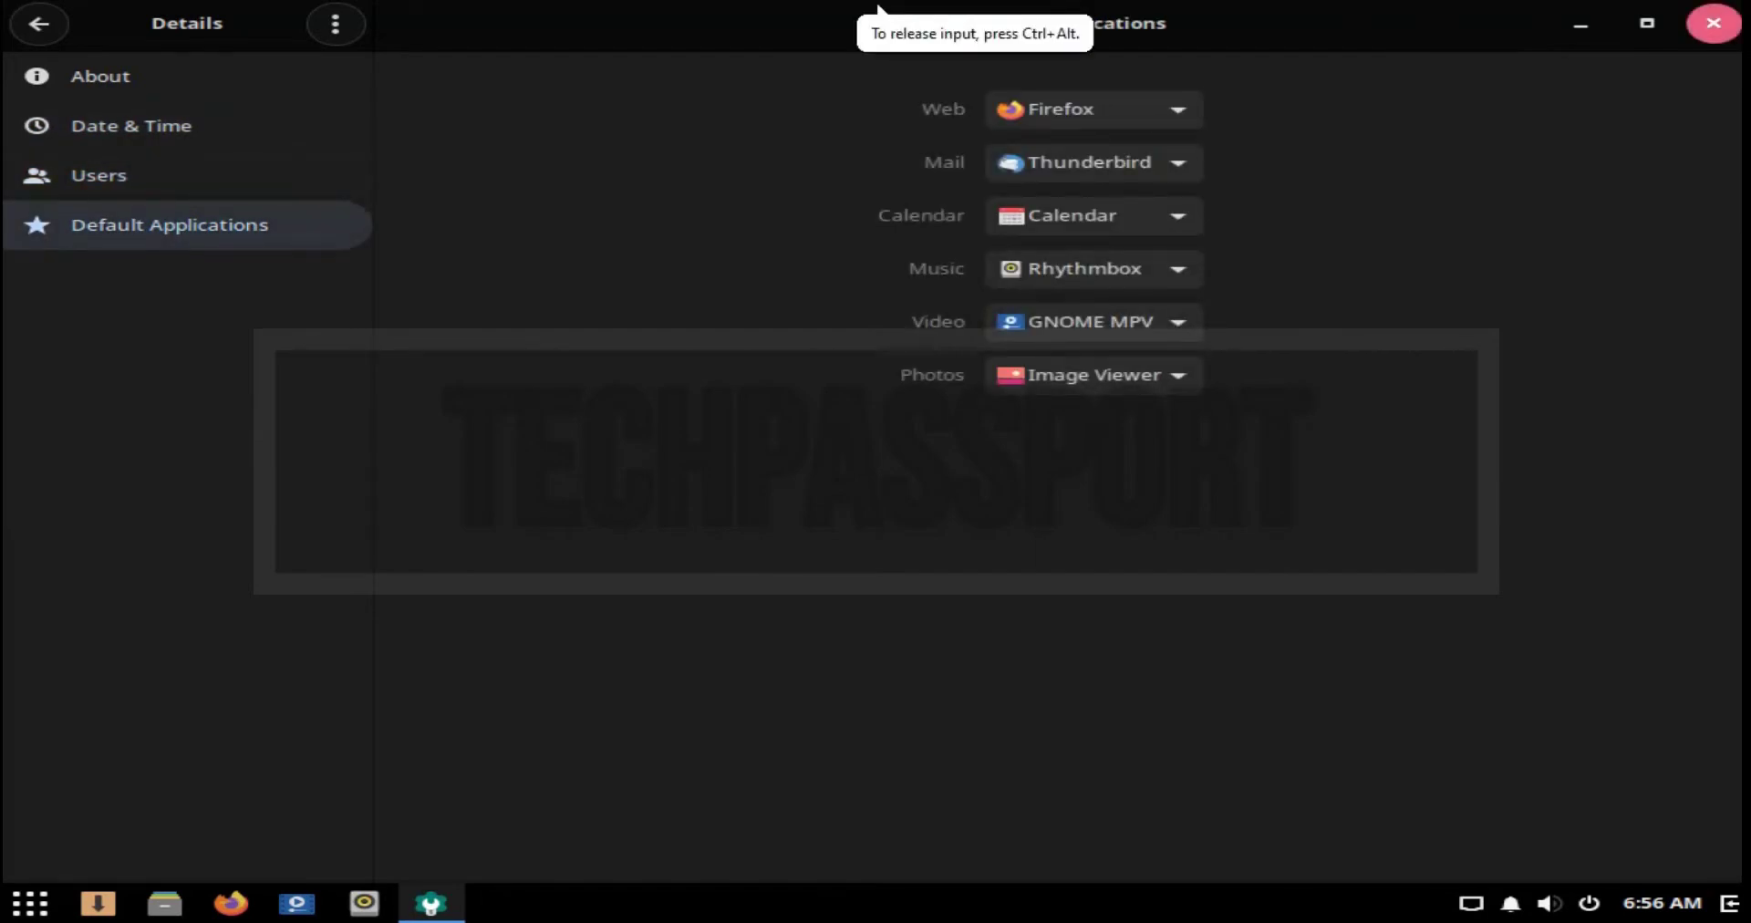
{"action": "left_click", "coordinate": [1714, 23]}
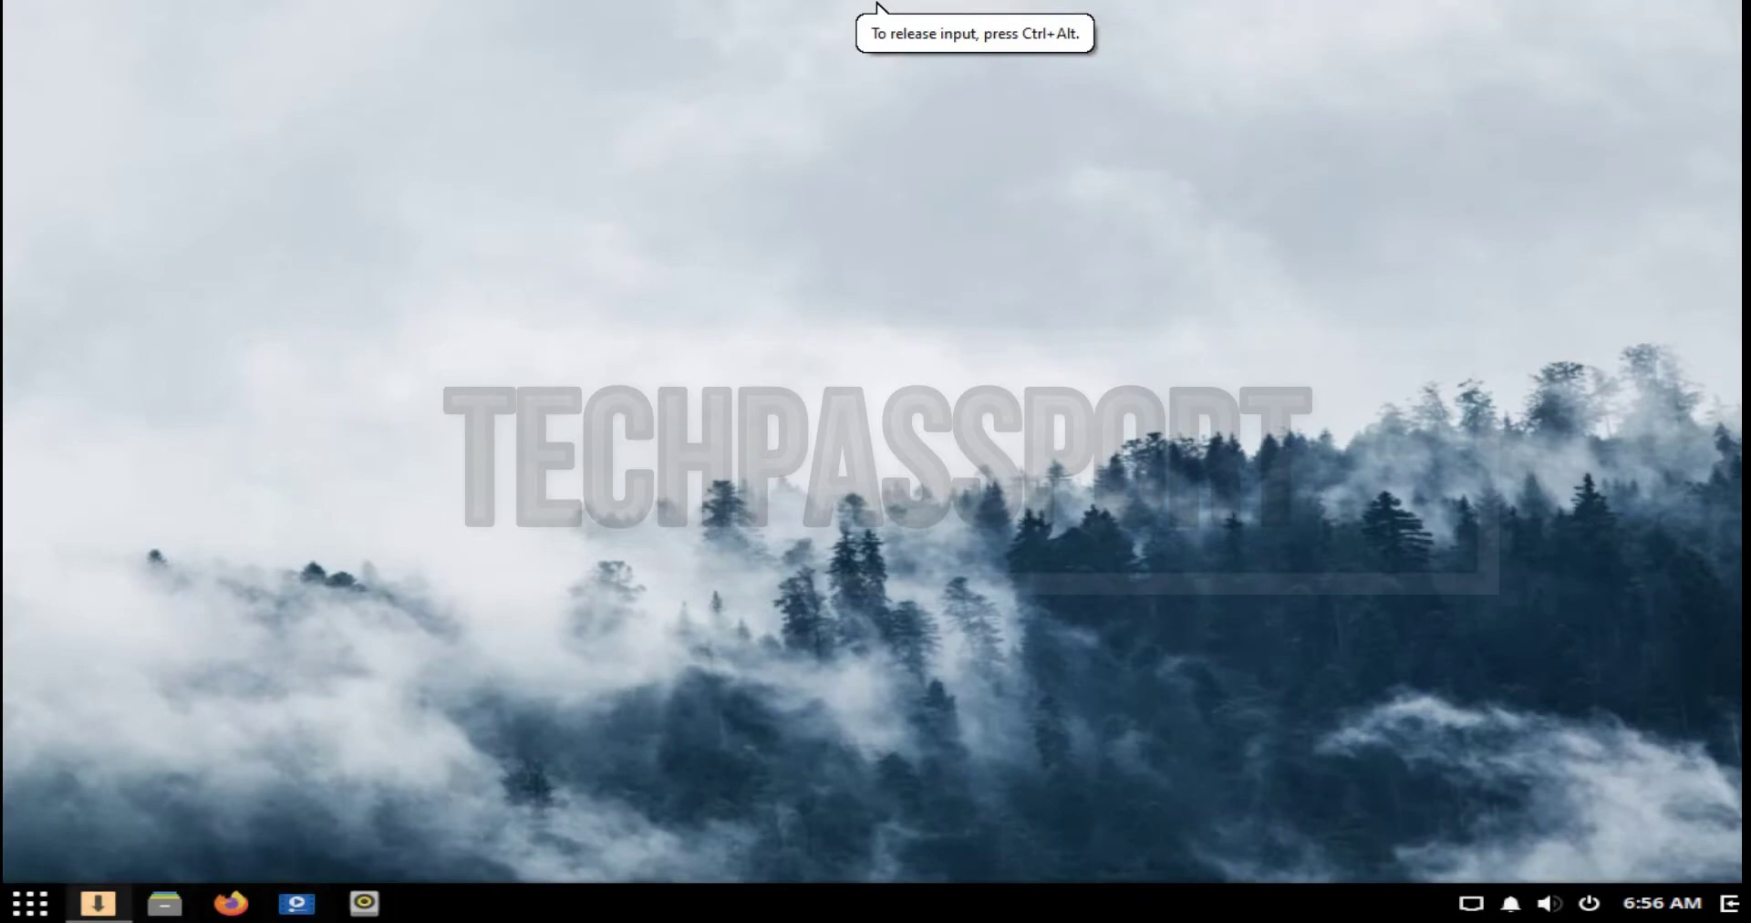
Step: Launch Install Solus maximized and choose English (United States) as the language
{"action": "left_click", "coordinate": [98, 903]}
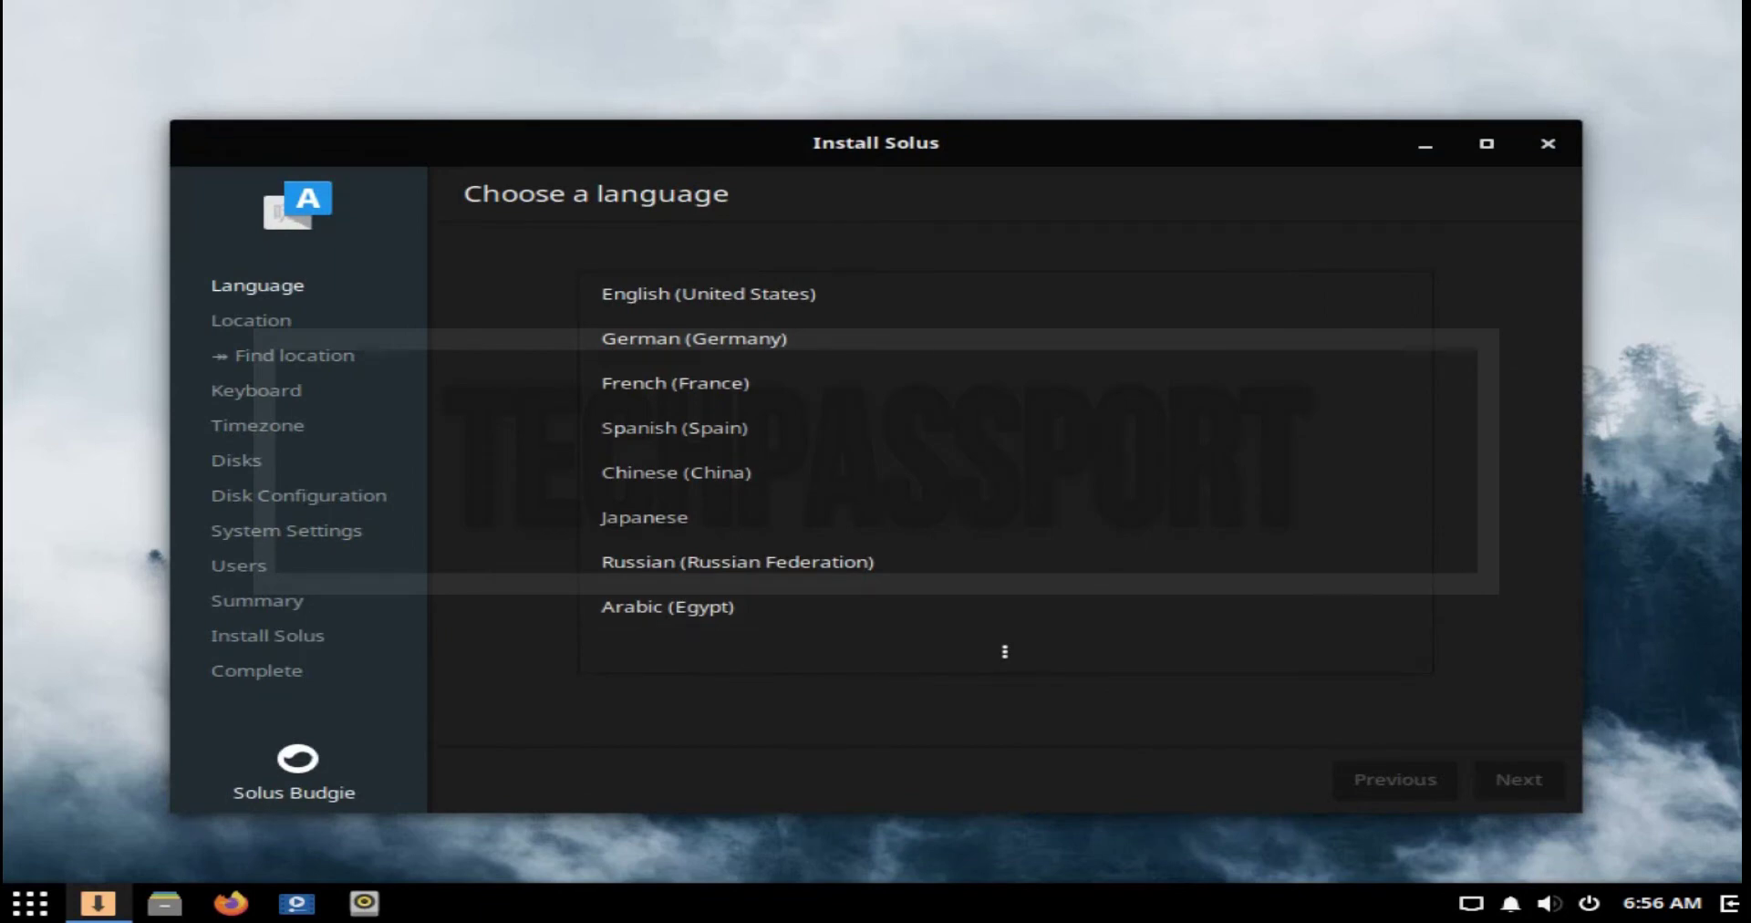
{"action": "key", "text": "super+Up"}
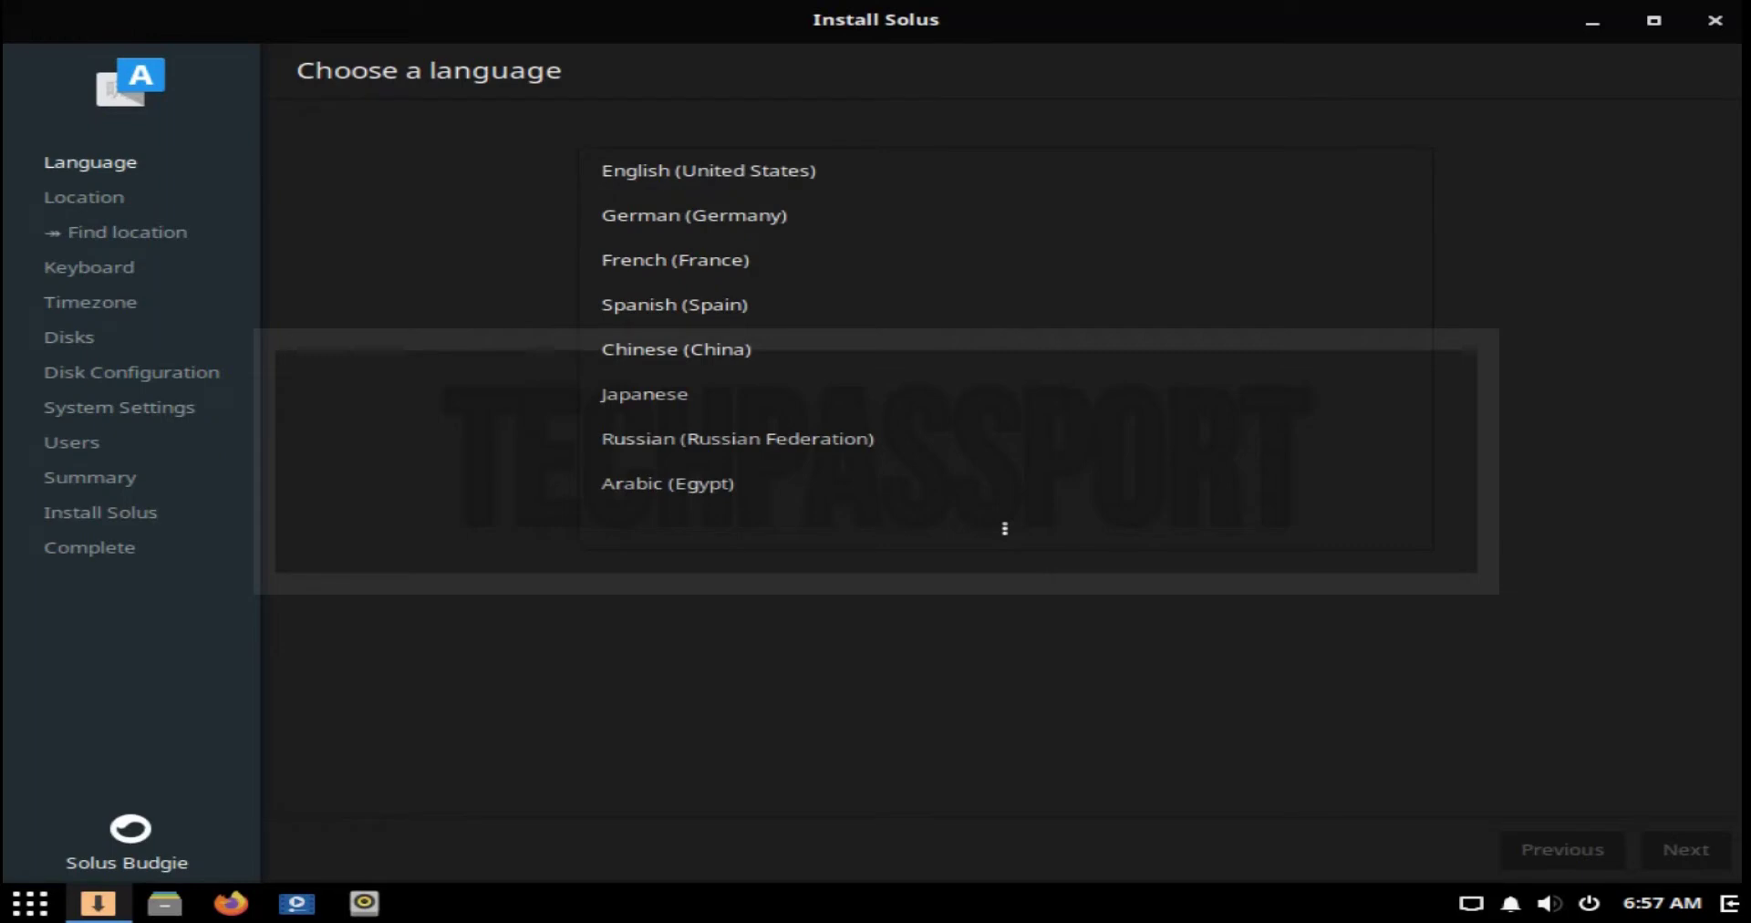
{"action": "left_click", "coordinate": [709, 170]}
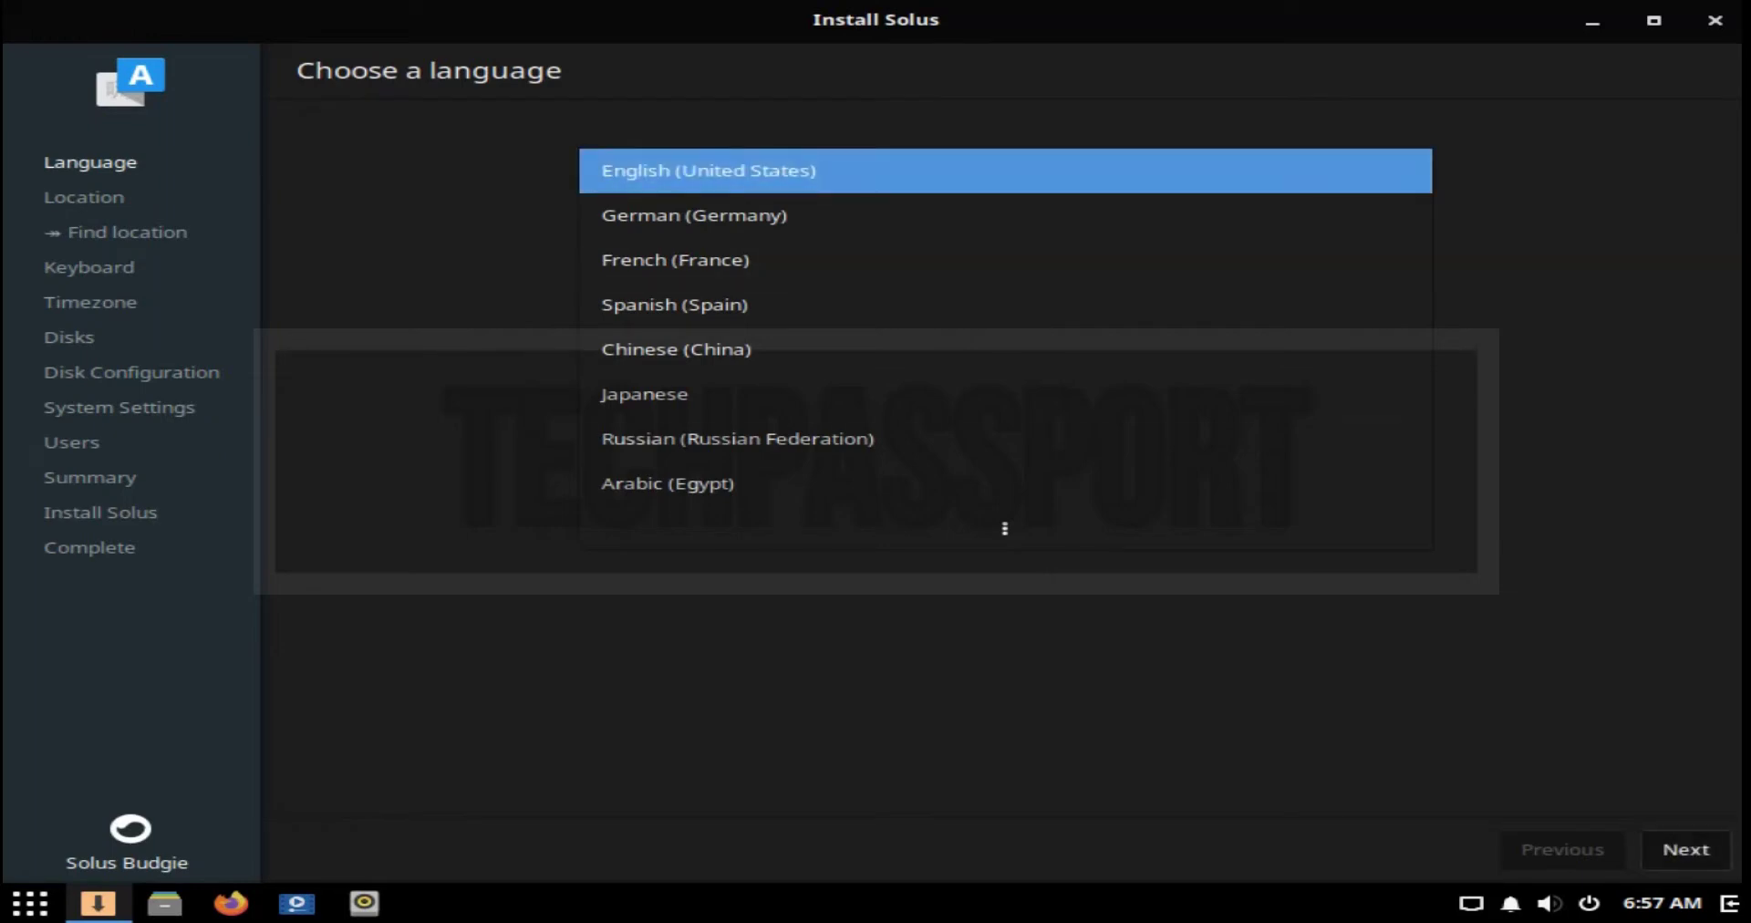
{"action": "left_click", "coordinate": [1687, 849]}
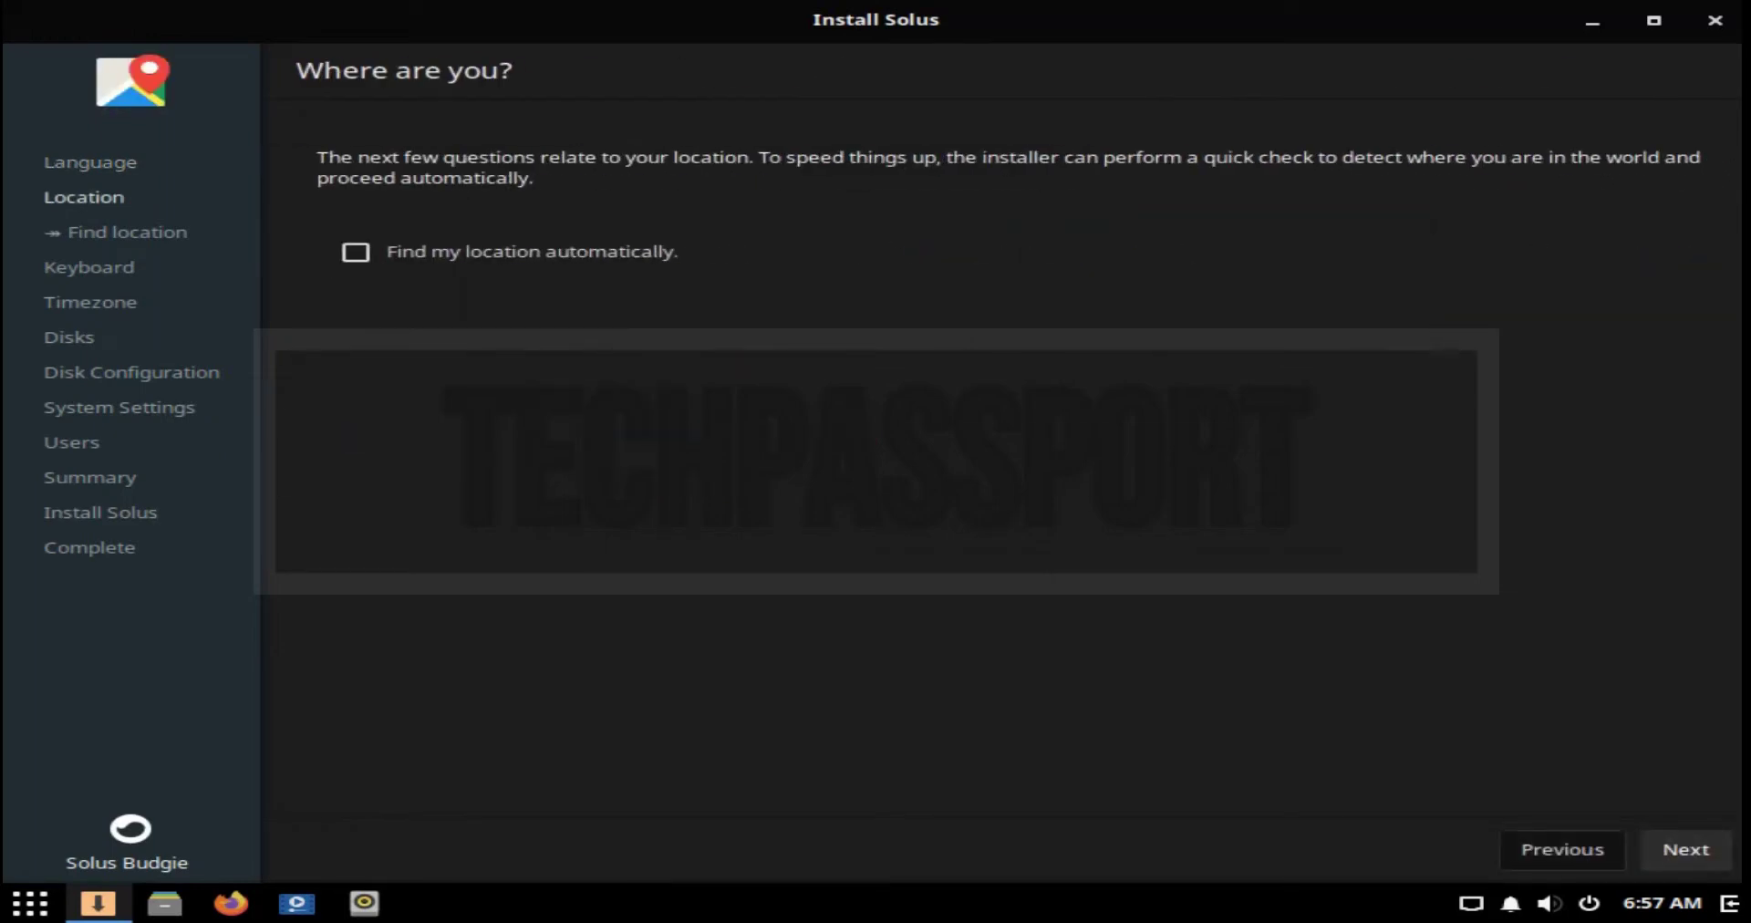
Step: Accept the default location, US keyboard, Dhaka time zone, automatic partitioning and no LVM/encryption
{"action": "key", "text": "Return"}
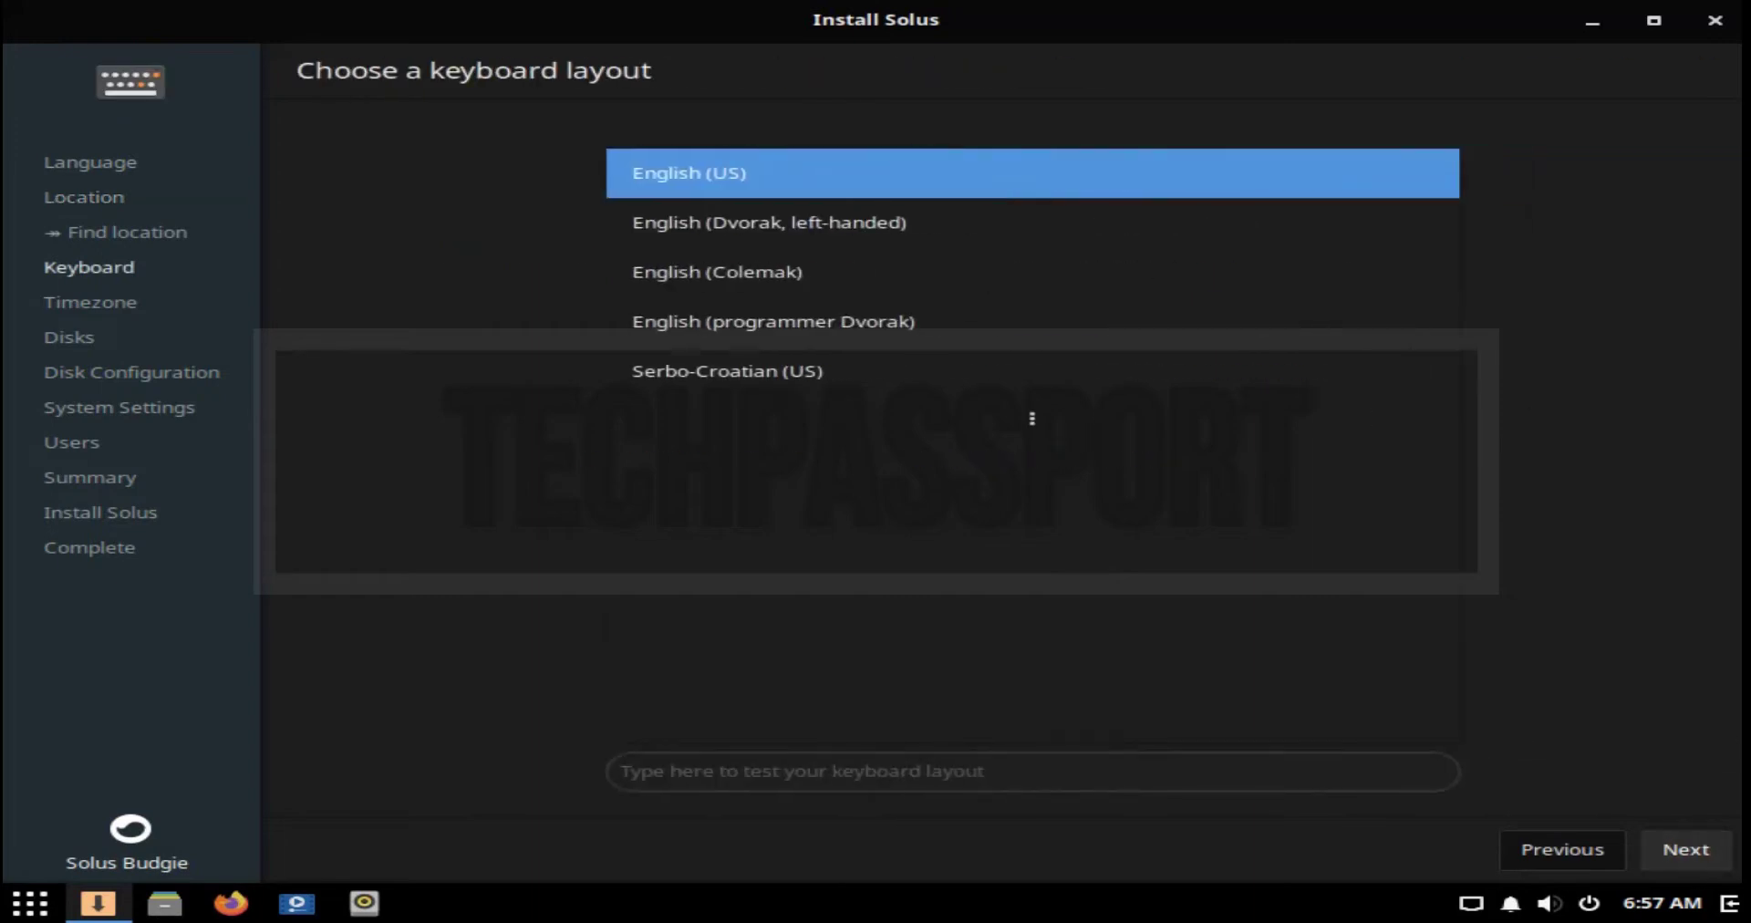
{"action": "key", "text": "Return"}
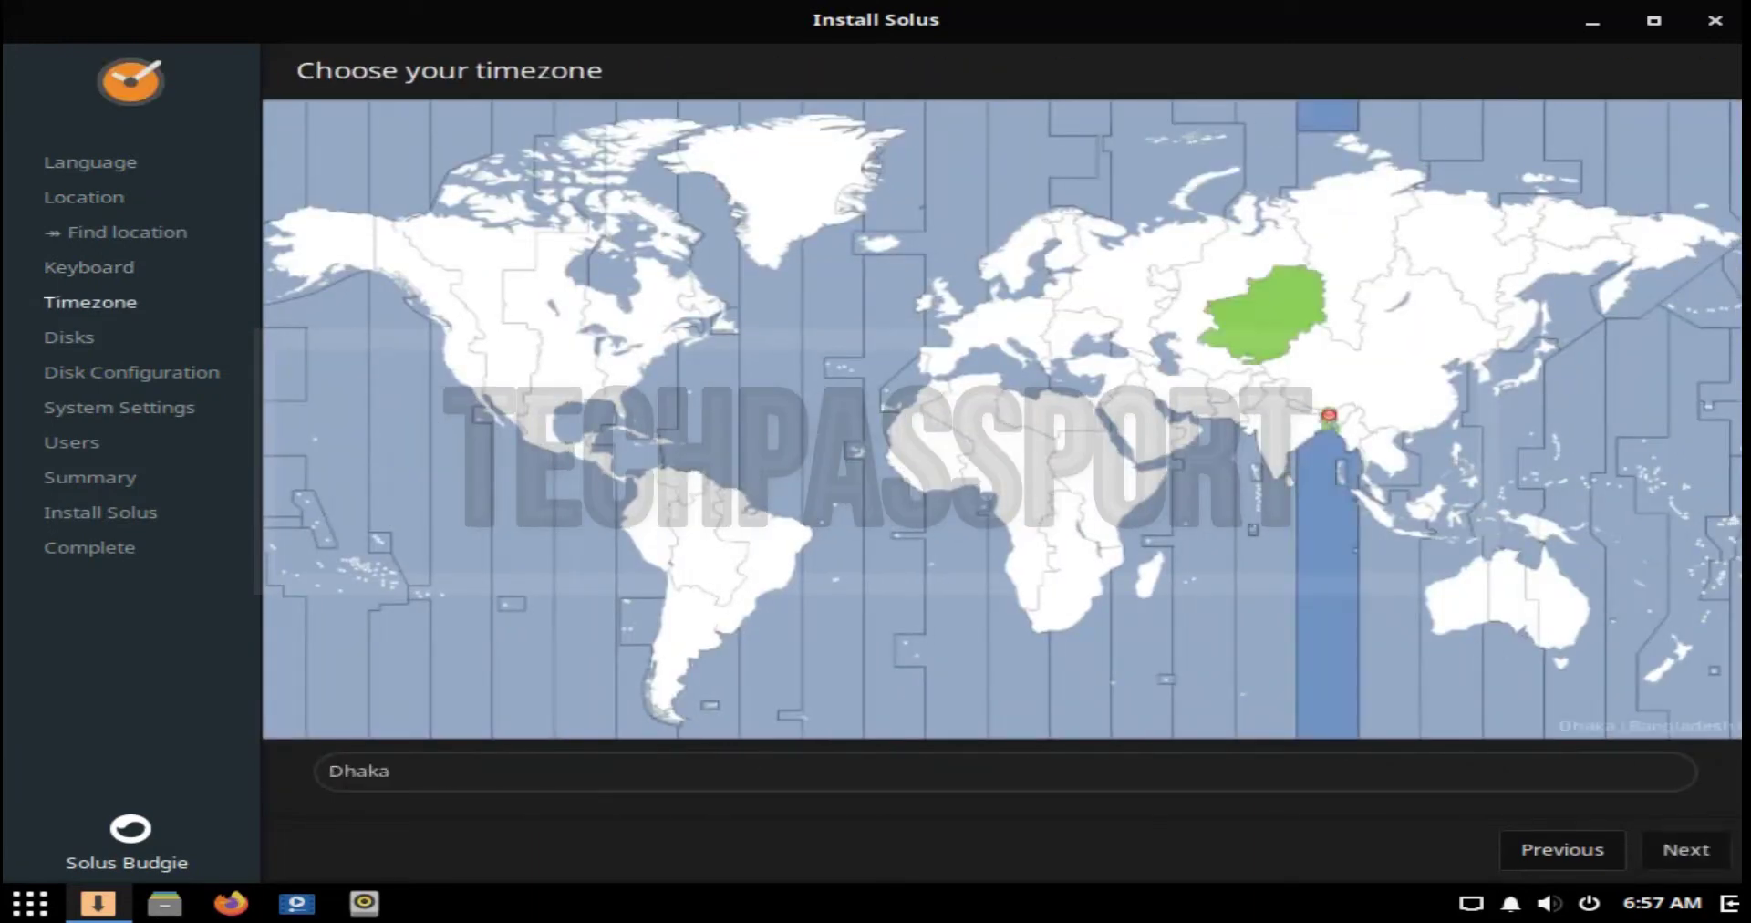
{"action": "key", "text": "Return"}
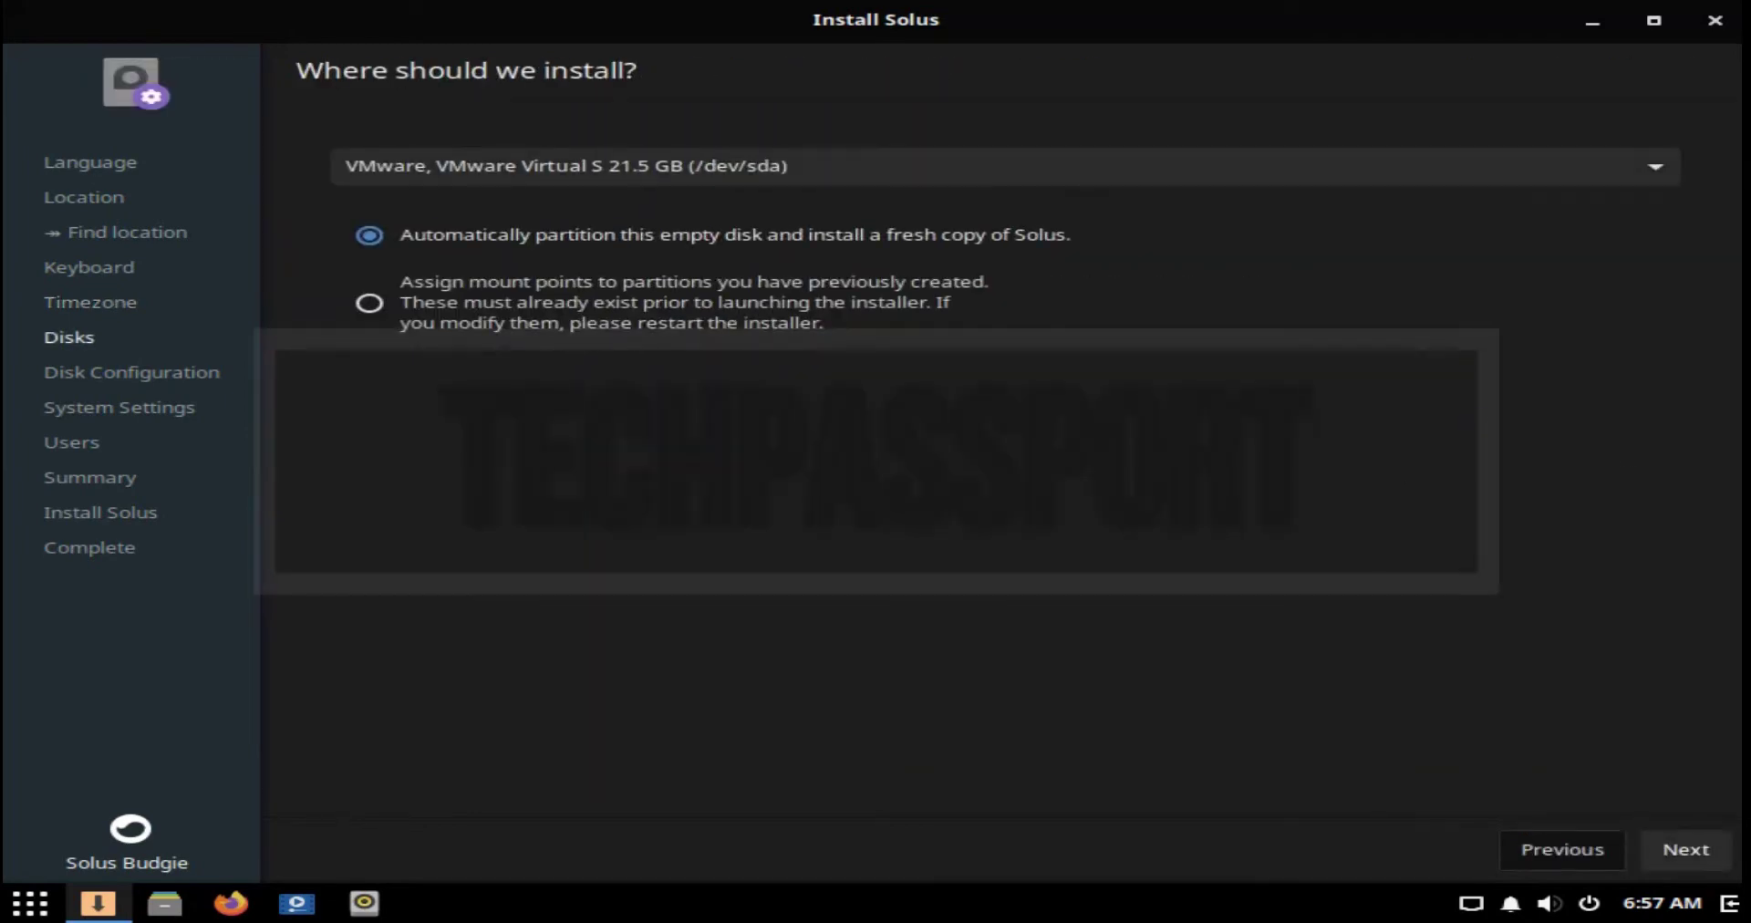
{"action": "key", "text": "Return"}
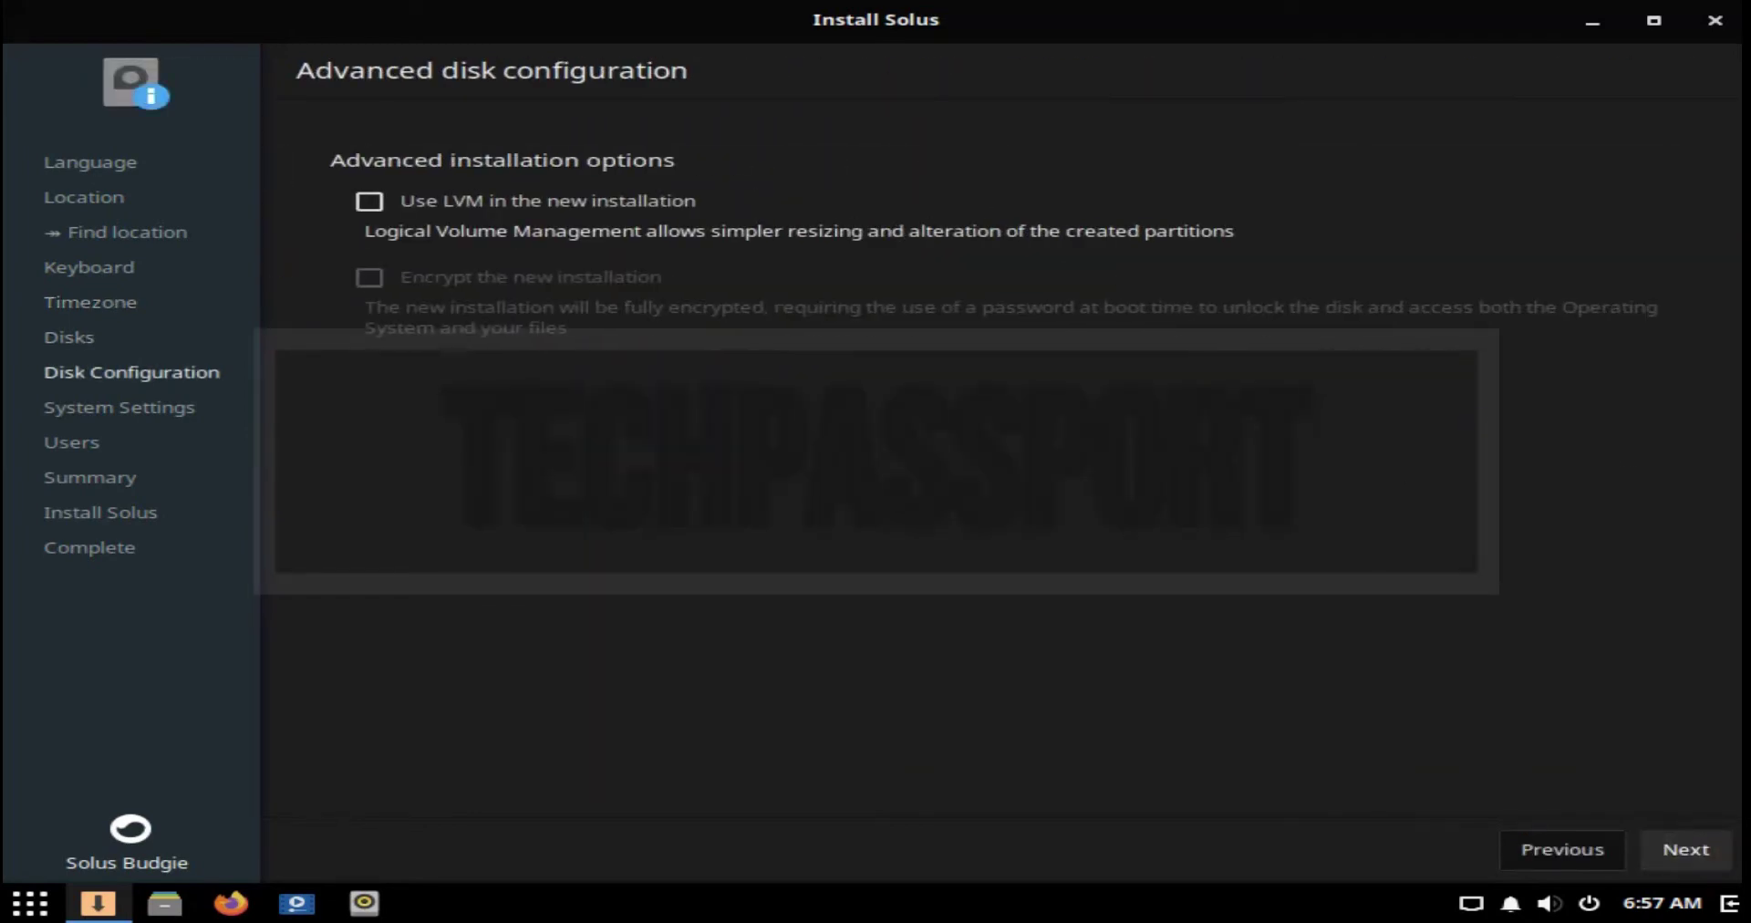
{"action": "key", "text": "Return"}
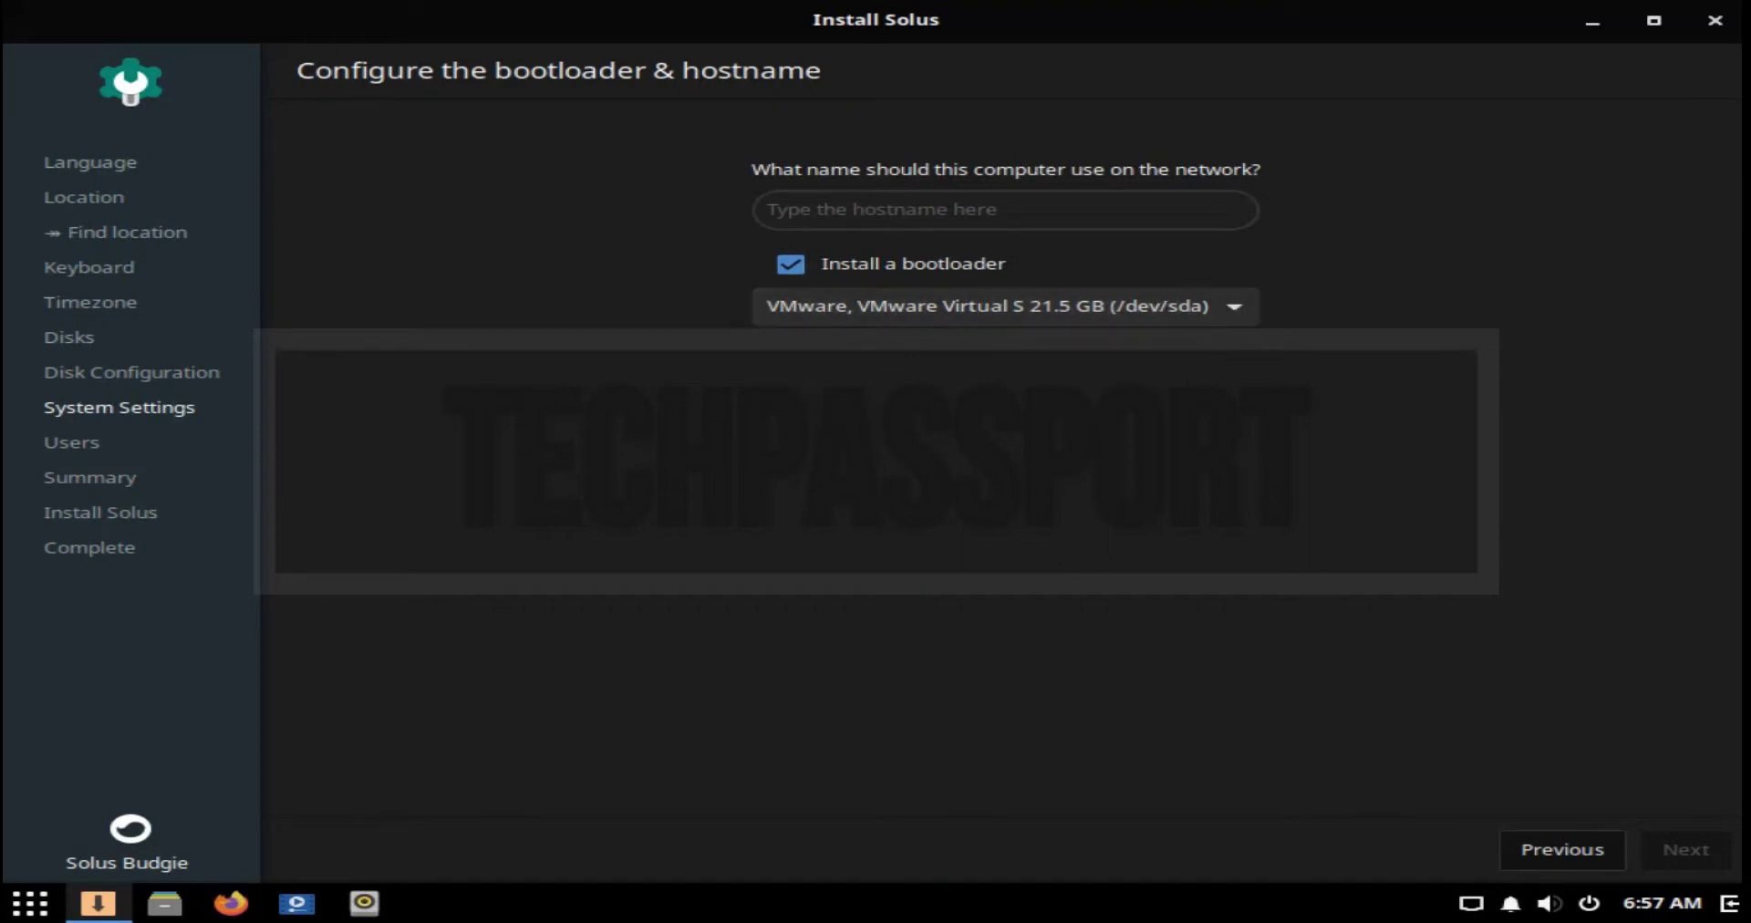
Step: Set the computer's hostname to 'techpassport'
{"action": "left_click", "coordinate": [1004, 210]}
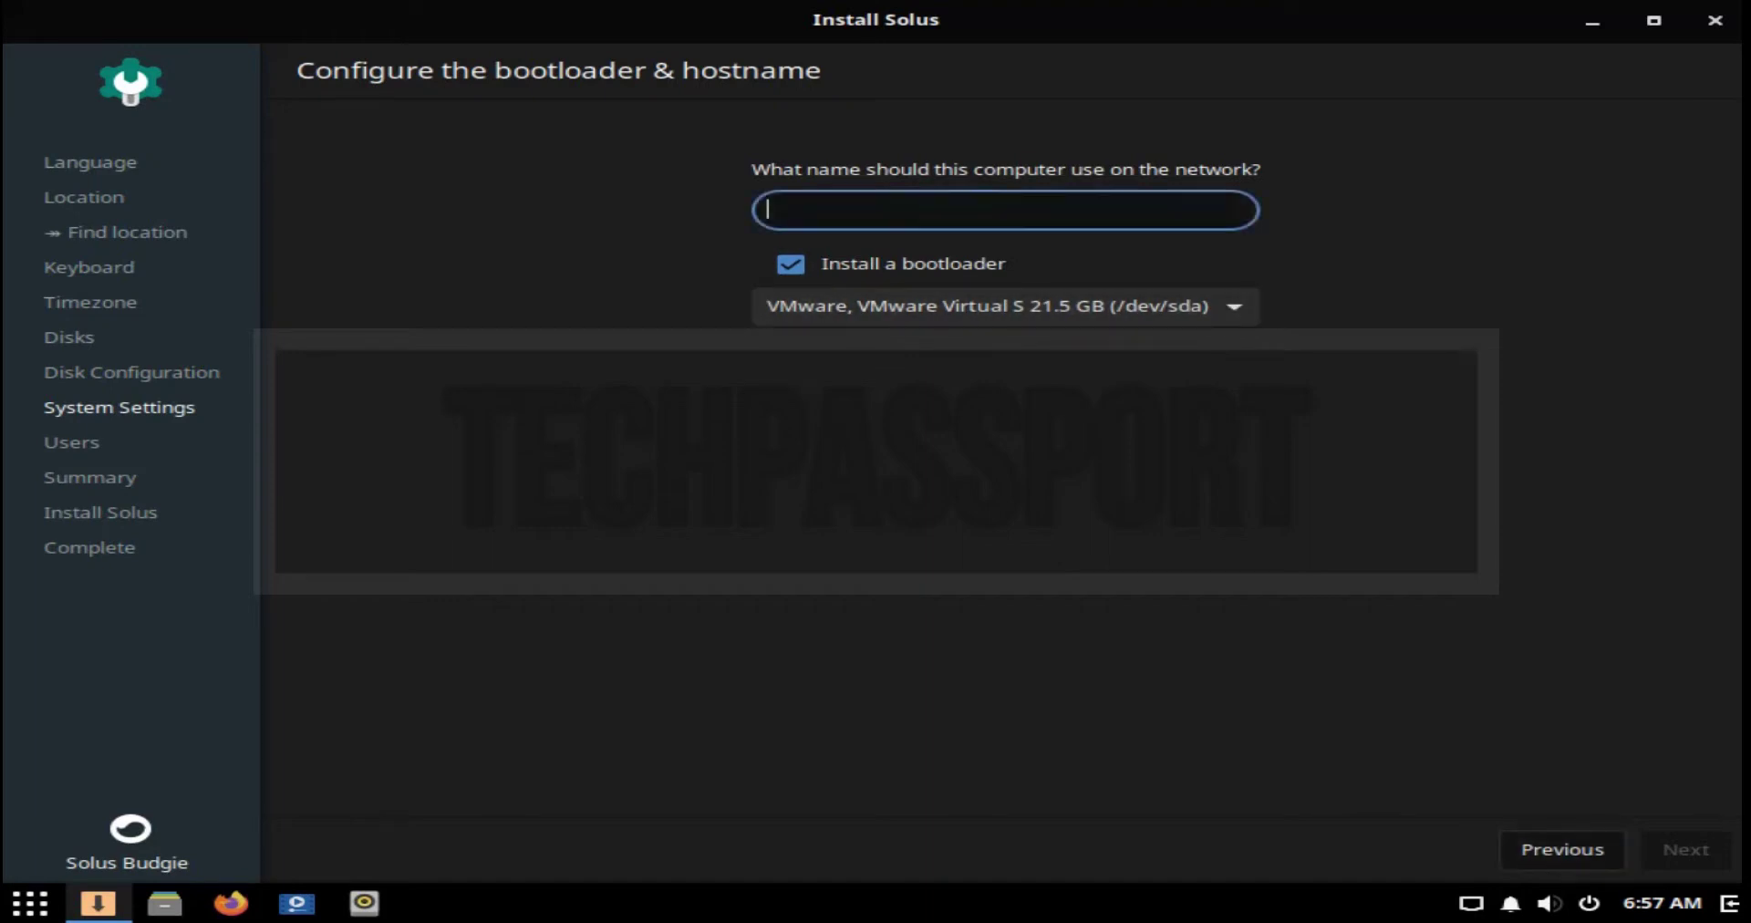
{"action": "type", "text": "techpassport"}
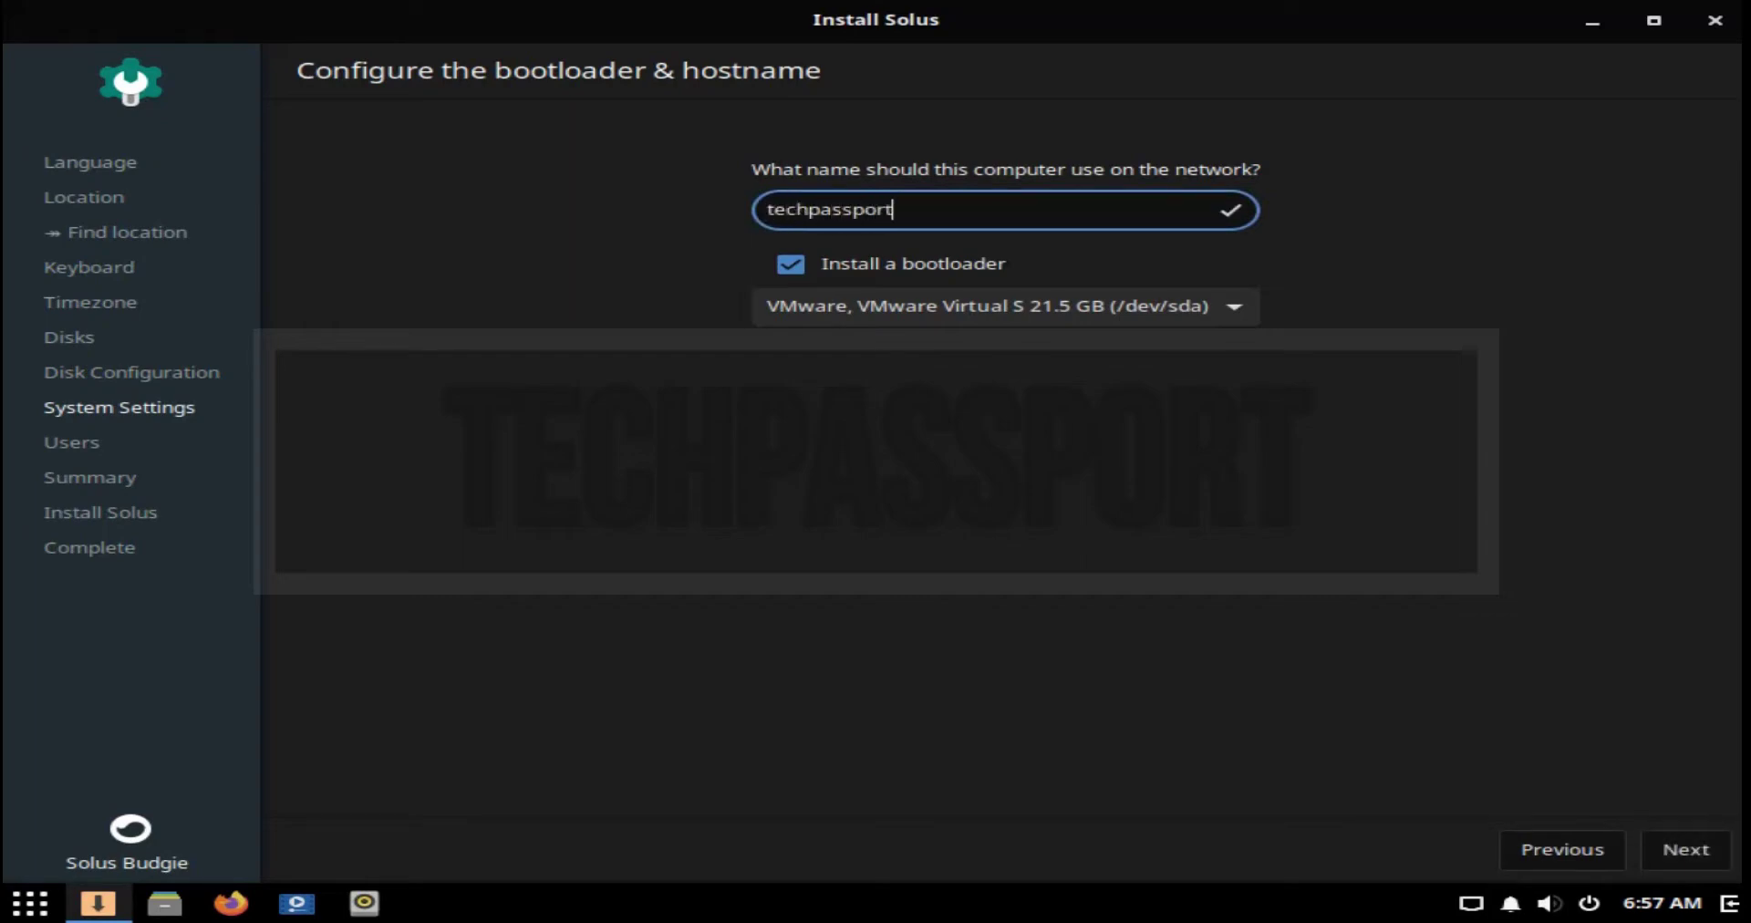
{"action": "left_click", "coordinate": [1686, 849]}
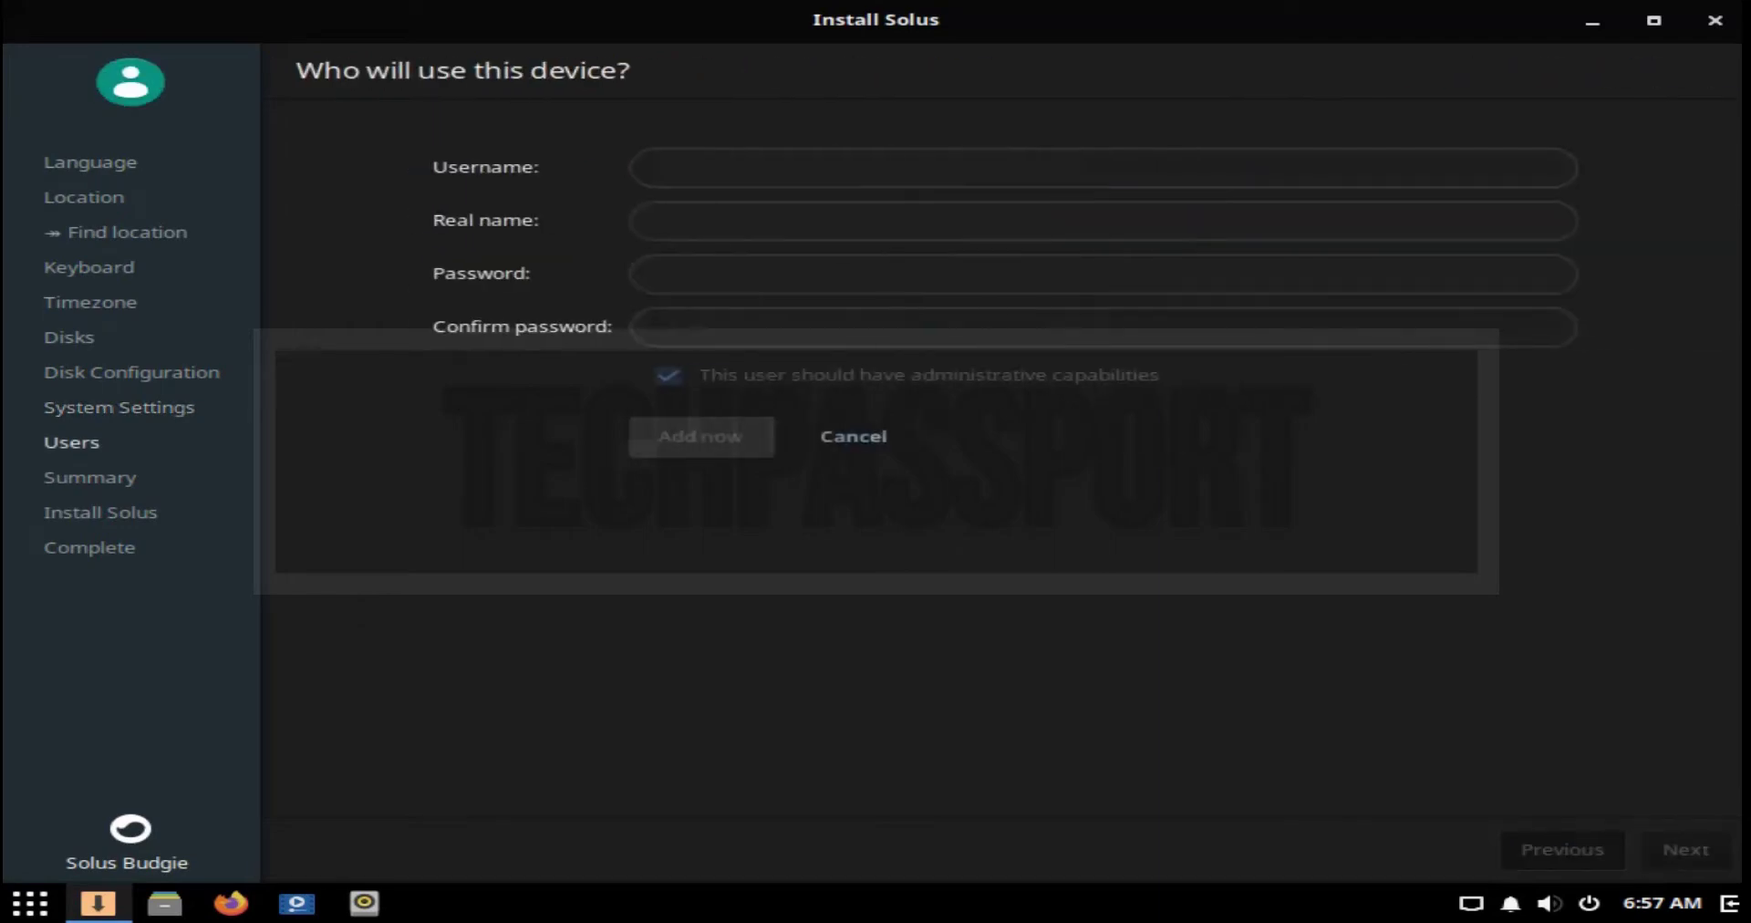
Step: Enter 'tcp' as both the username and the real name
{"action": "left_click", "coordinate": [644, 167]}
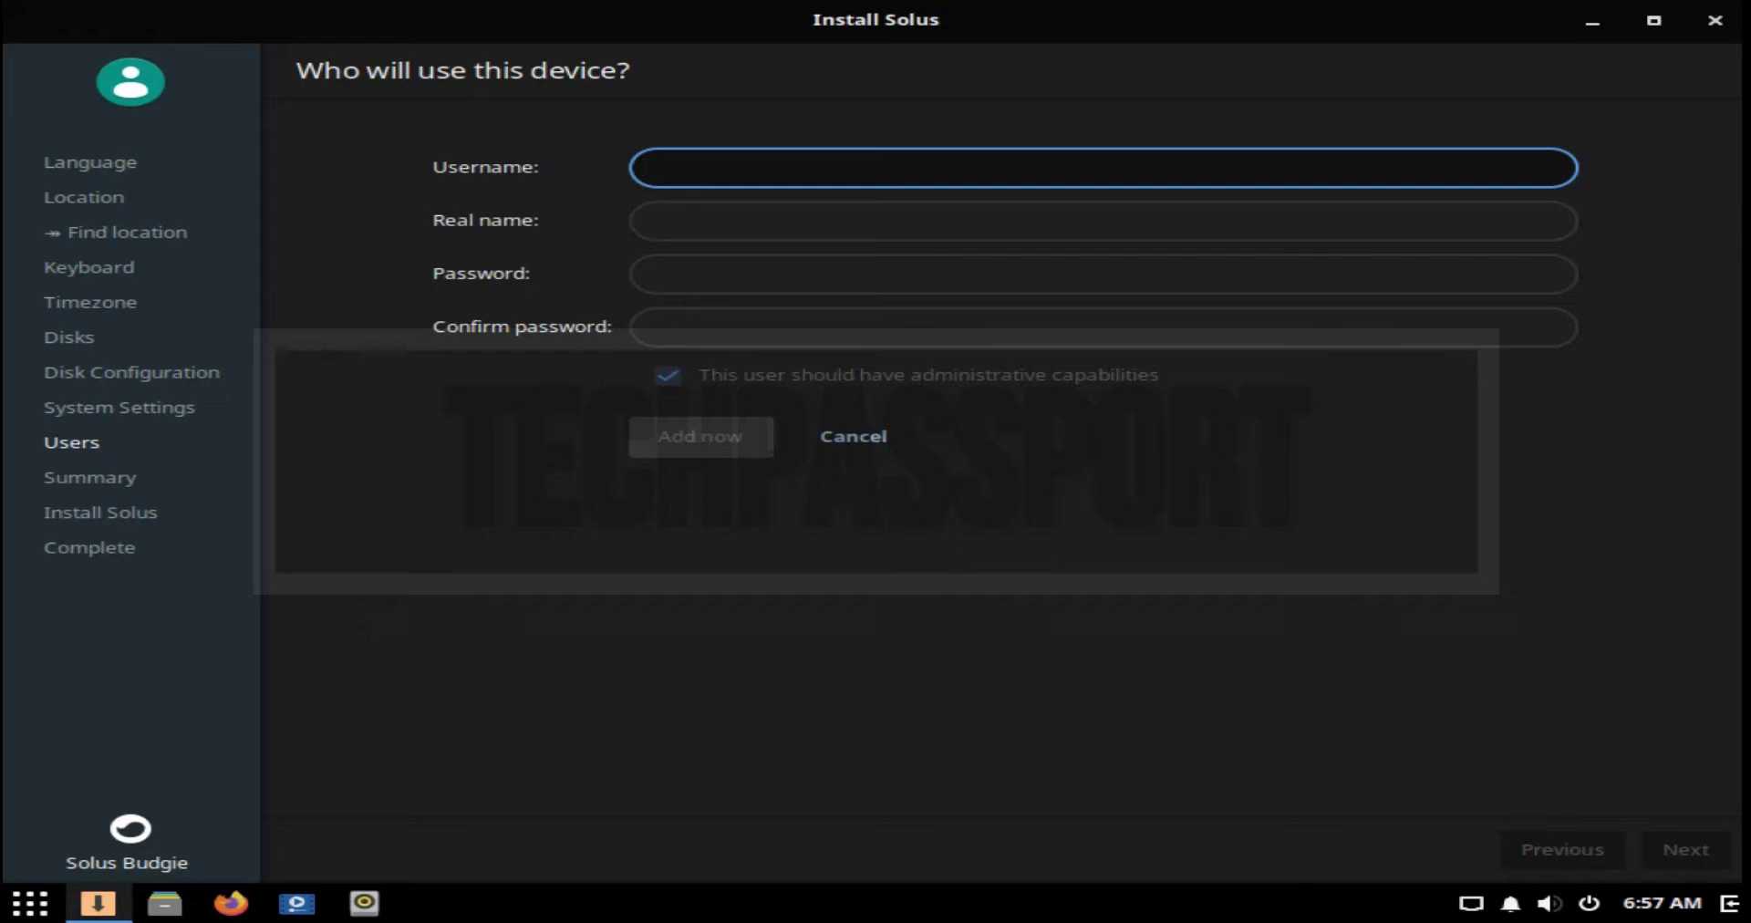
{"action": "type", "text": "tcp"}
{"action": "key", "text": "Tab"}
{"action": "type", "text": "tcp"}
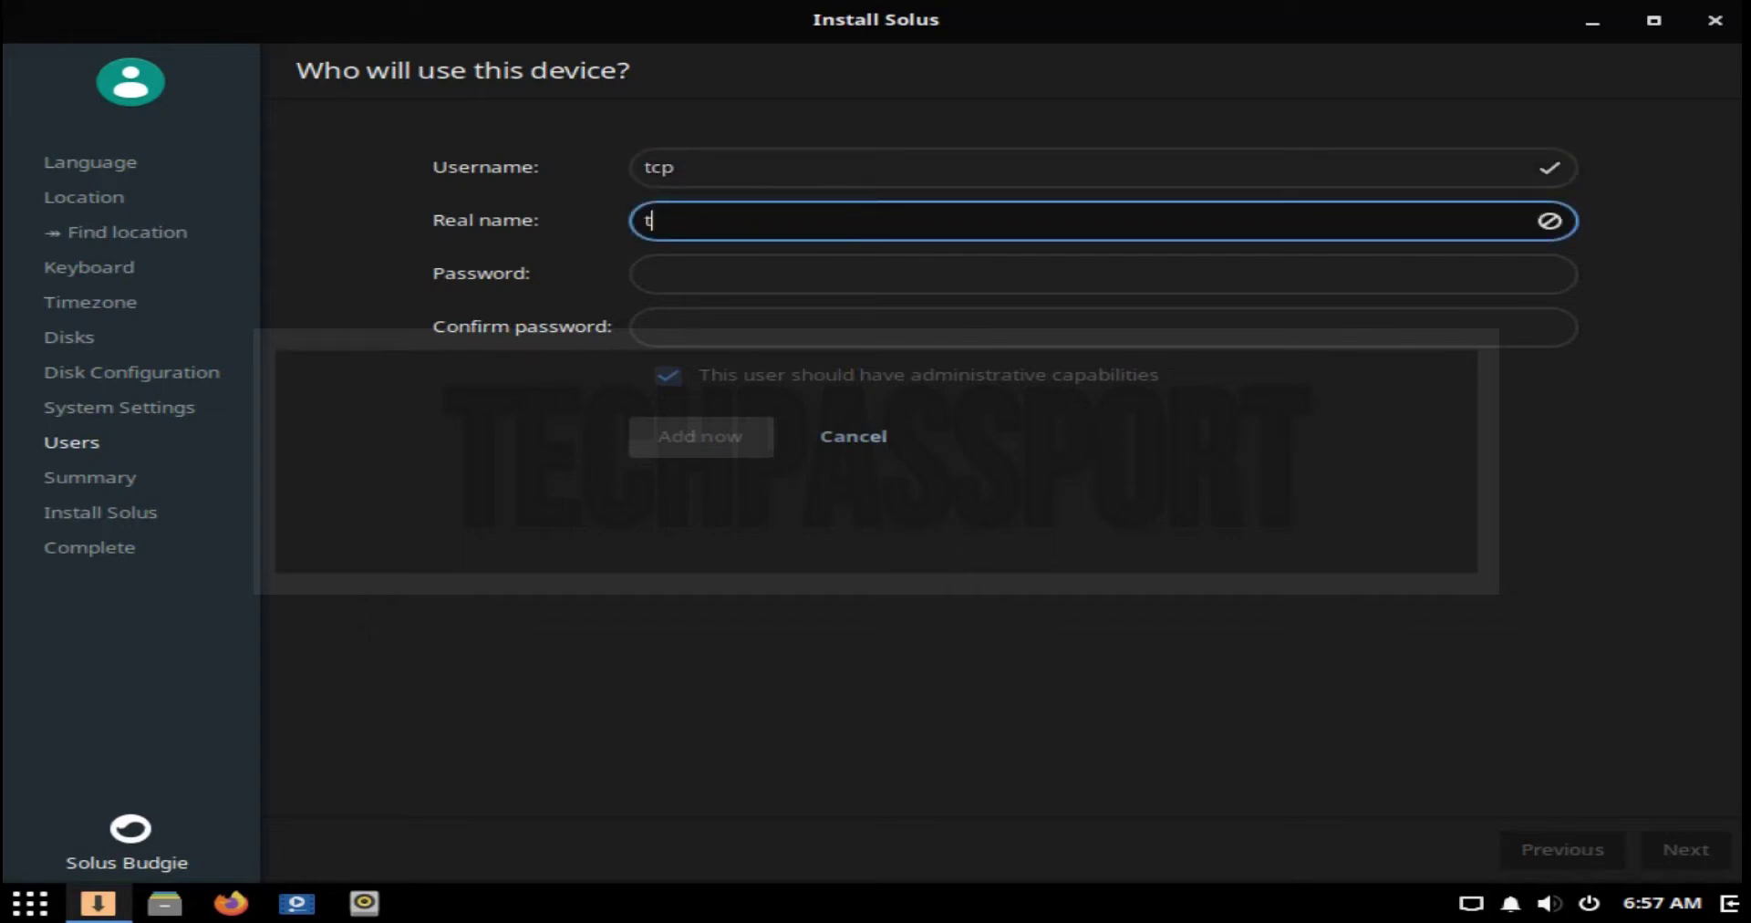
{"action": "key", "text": "Tab"}
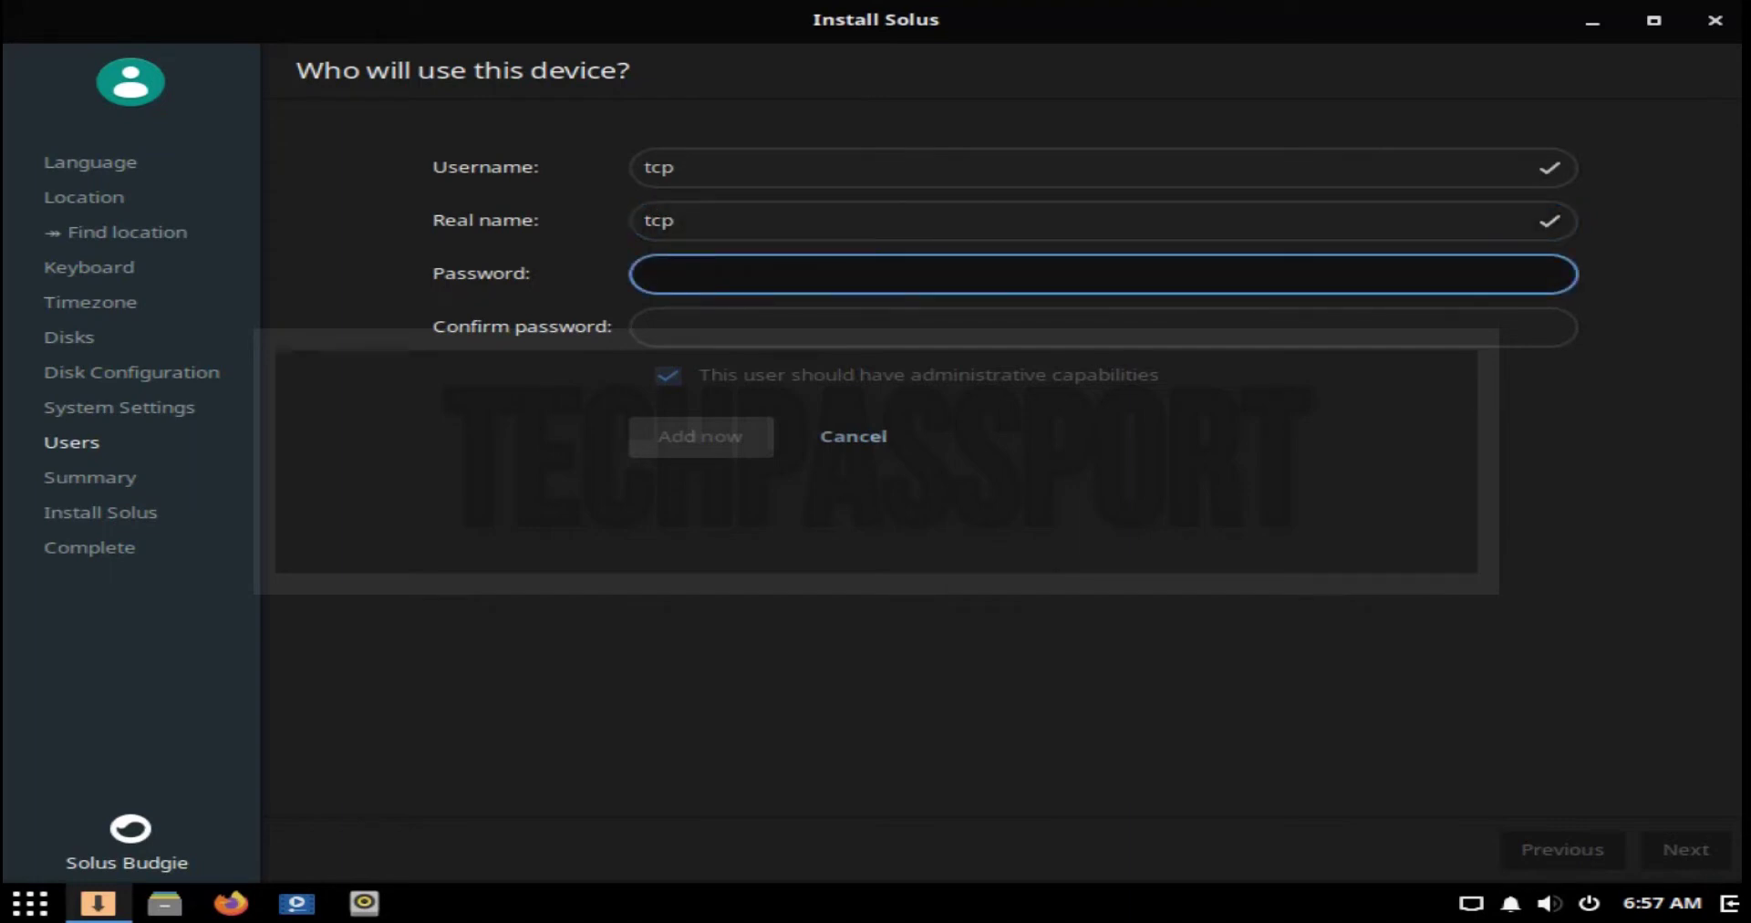
Step: Enter the account password and its confirmation, add the user, and continue to the summary
{"action": "left_click", "coordinate": [1103, 326]}
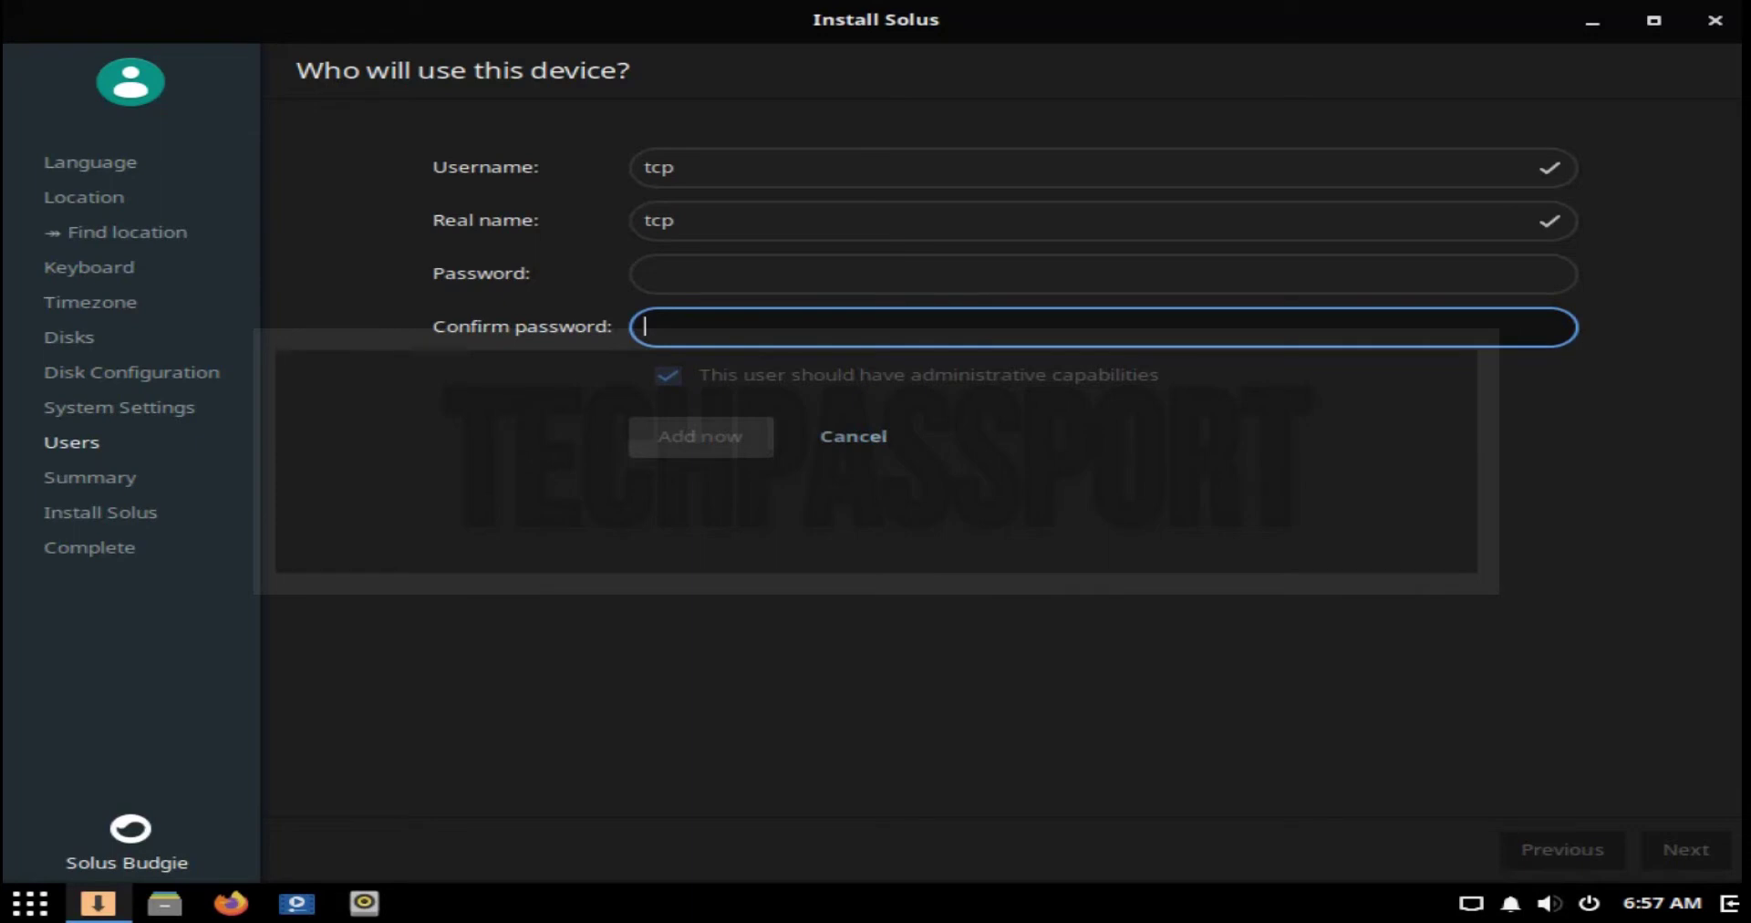
{"action": "left_click", "coordinate": [1103, 274]}
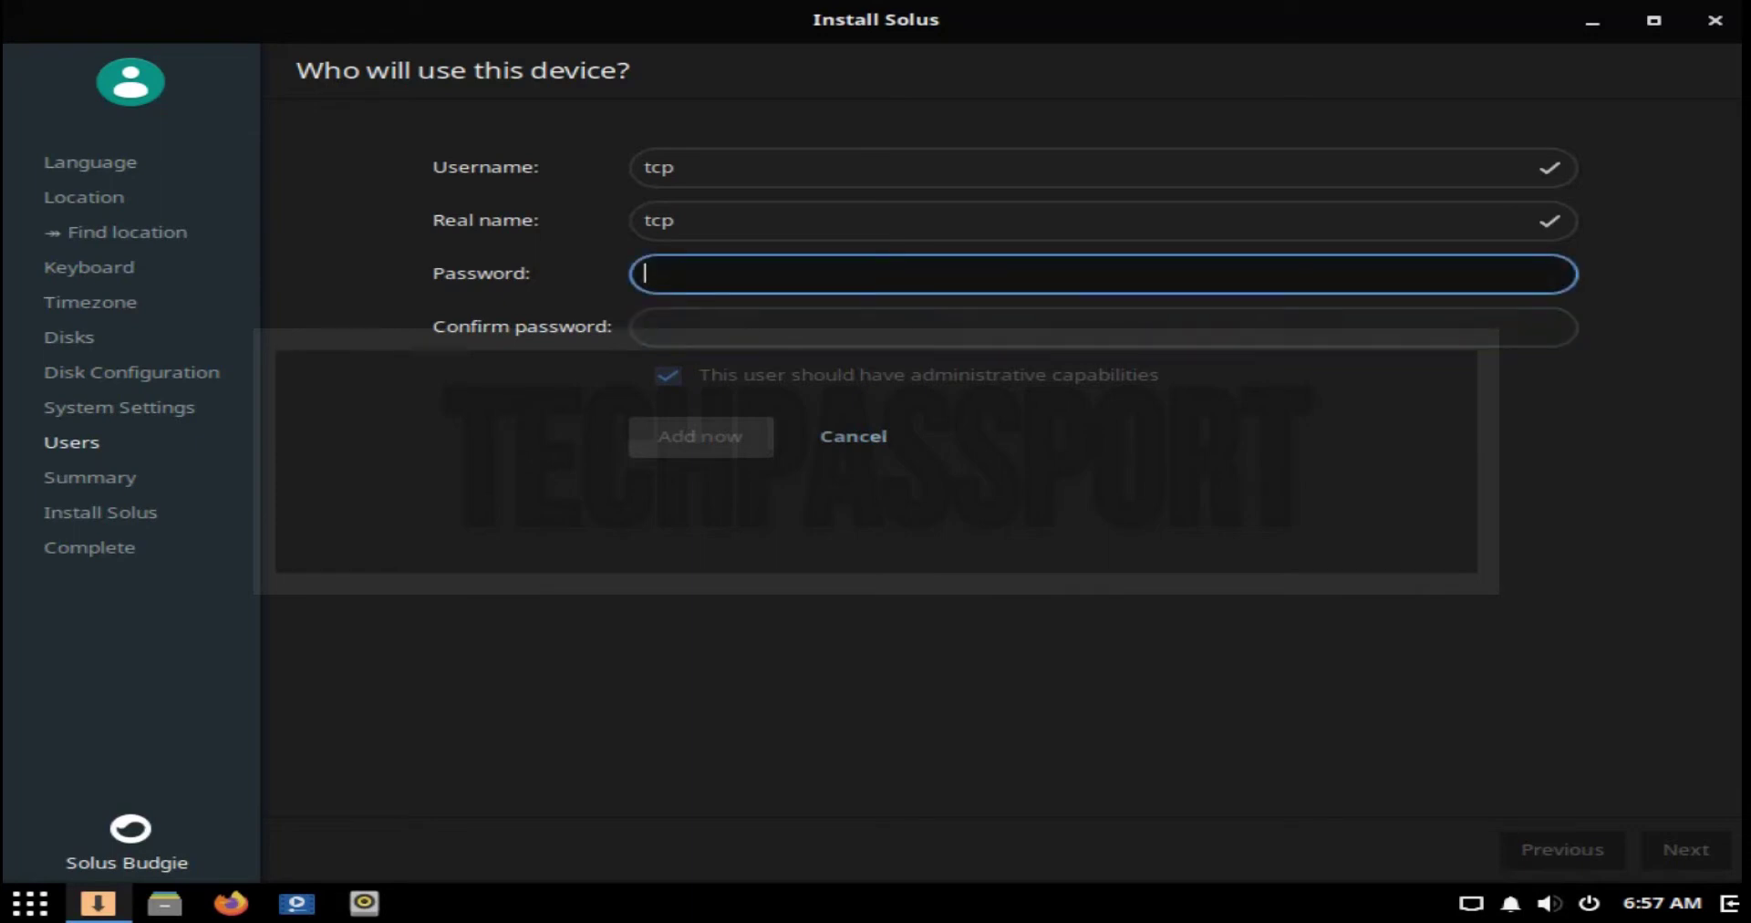
{"action": "left_click", "coordinate": [1103, 327]}
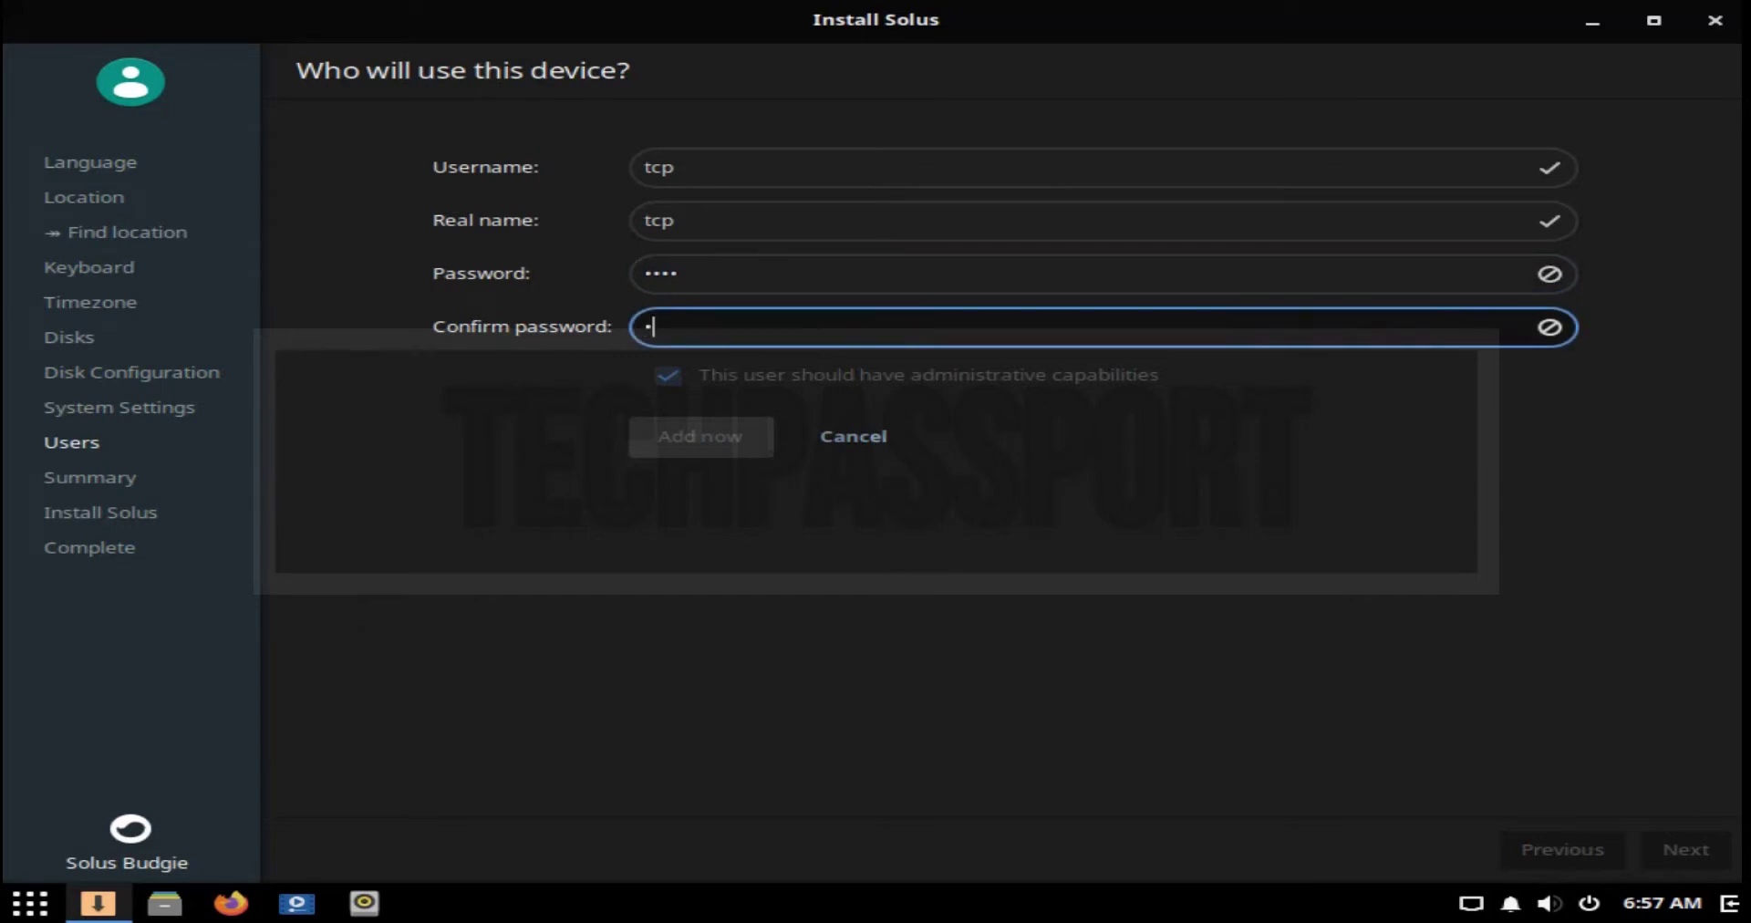
{"action": "left_click", "coordinate": [679, 273]}
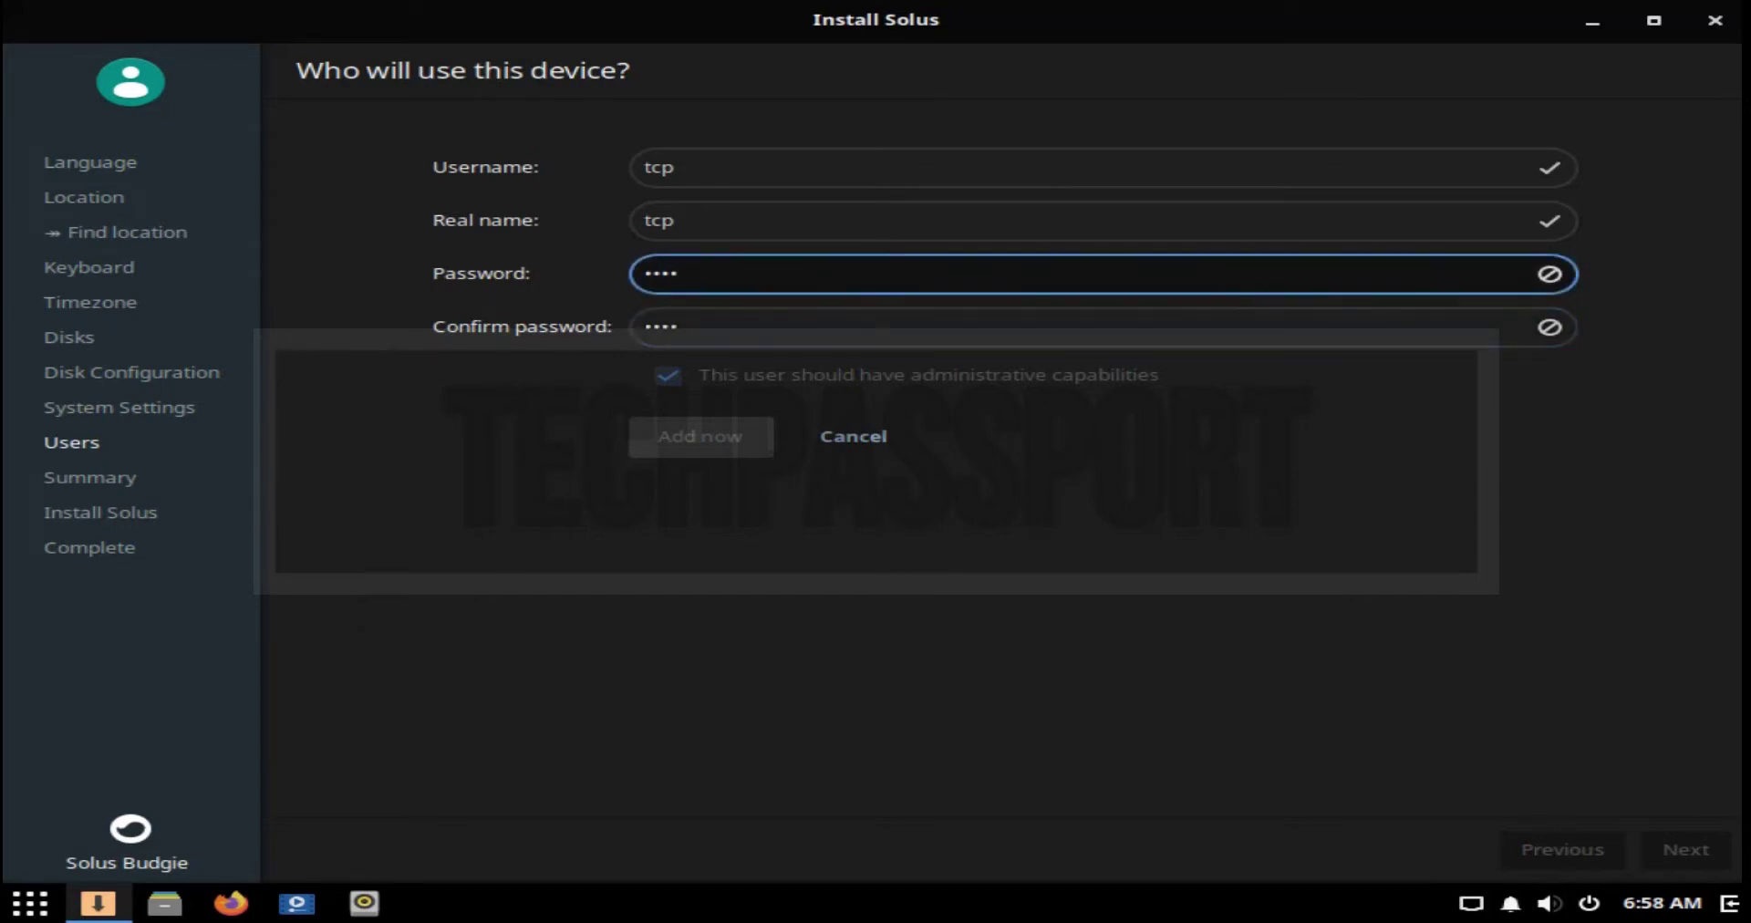
{"action": "left_click", "coordinate": [679, 327]}
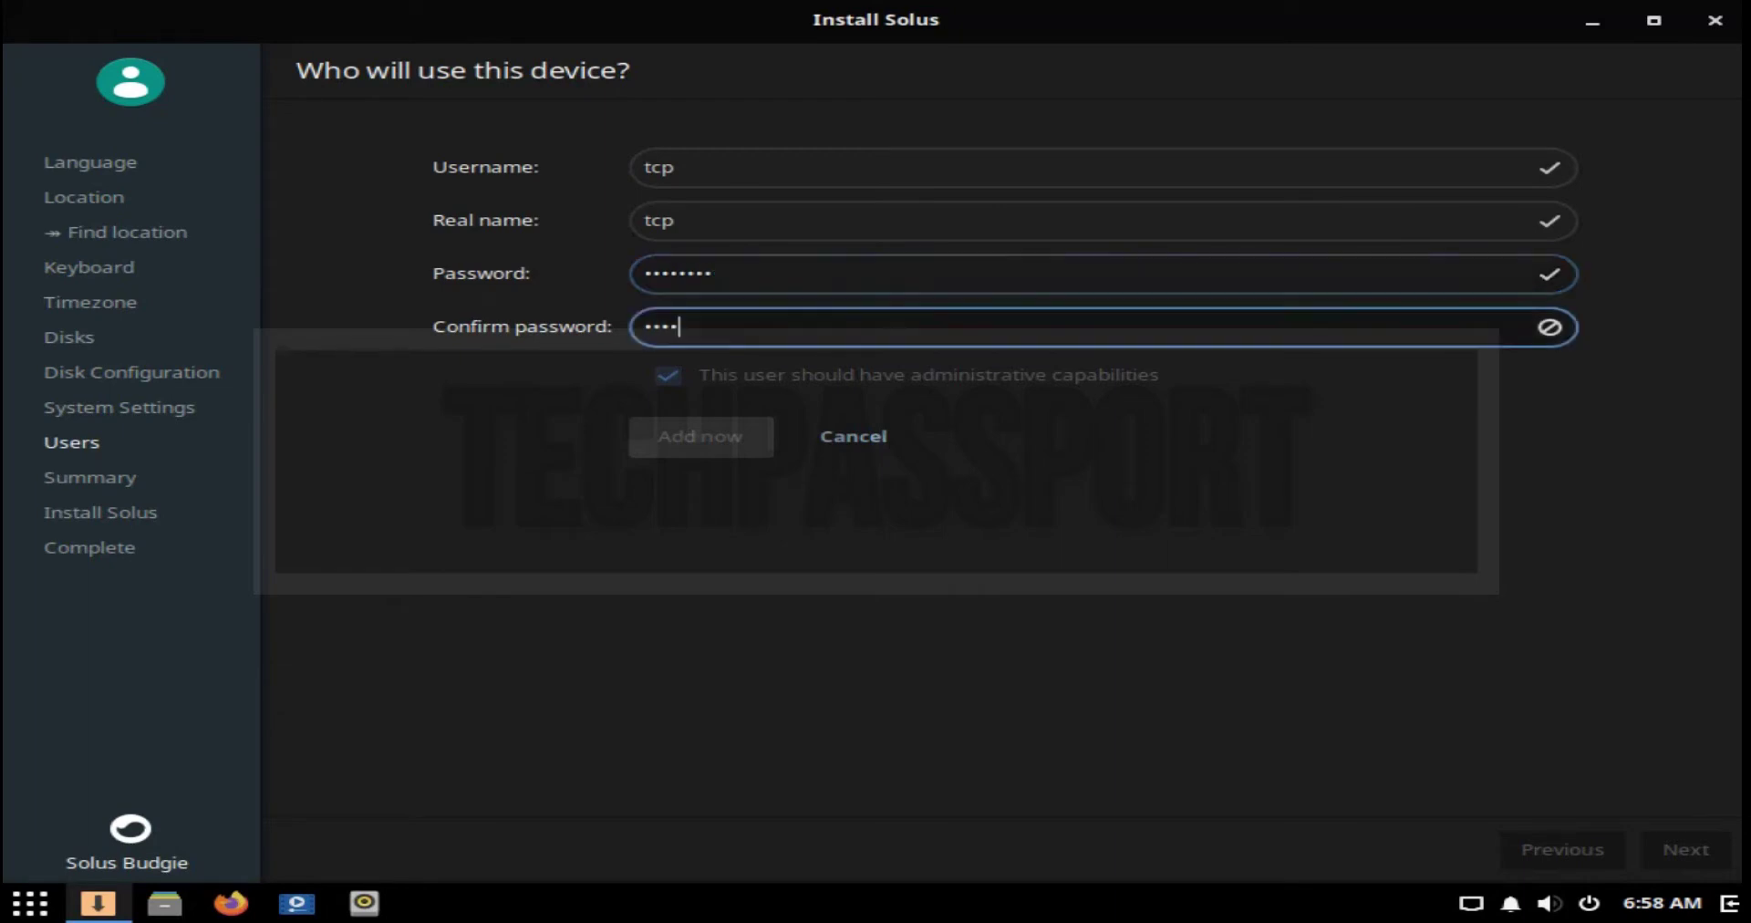
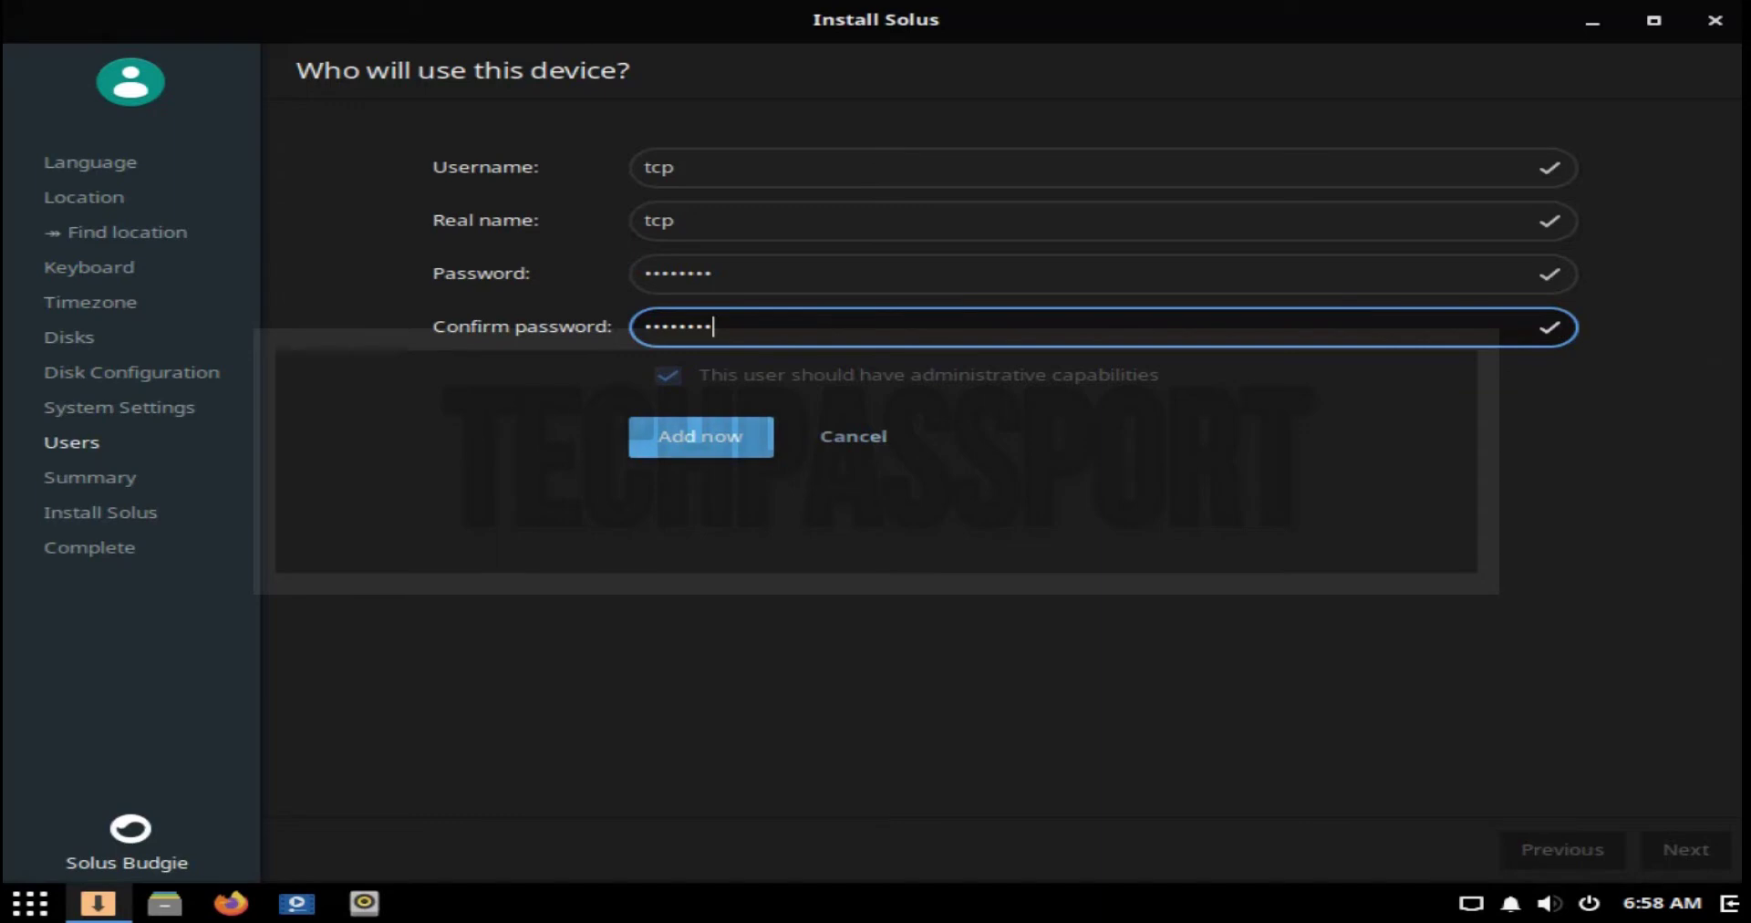
{"action": "key", "text": "Return"}
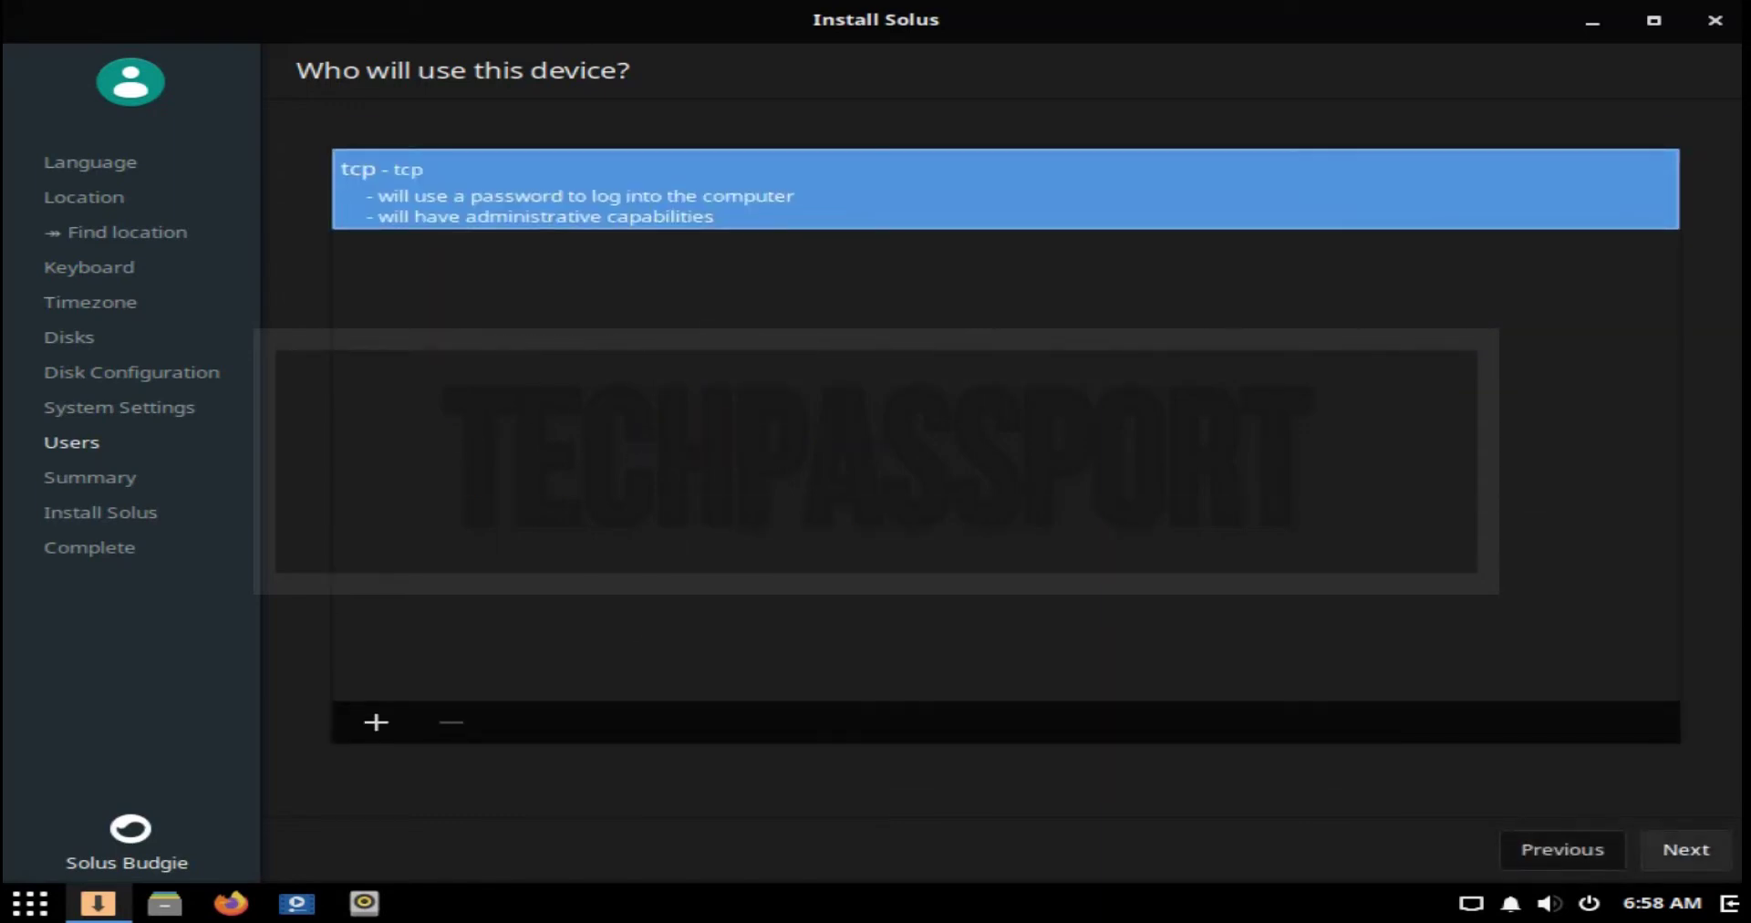
{"action": "key", "text": "Return"}
{"action": "key", "text": "Return"}
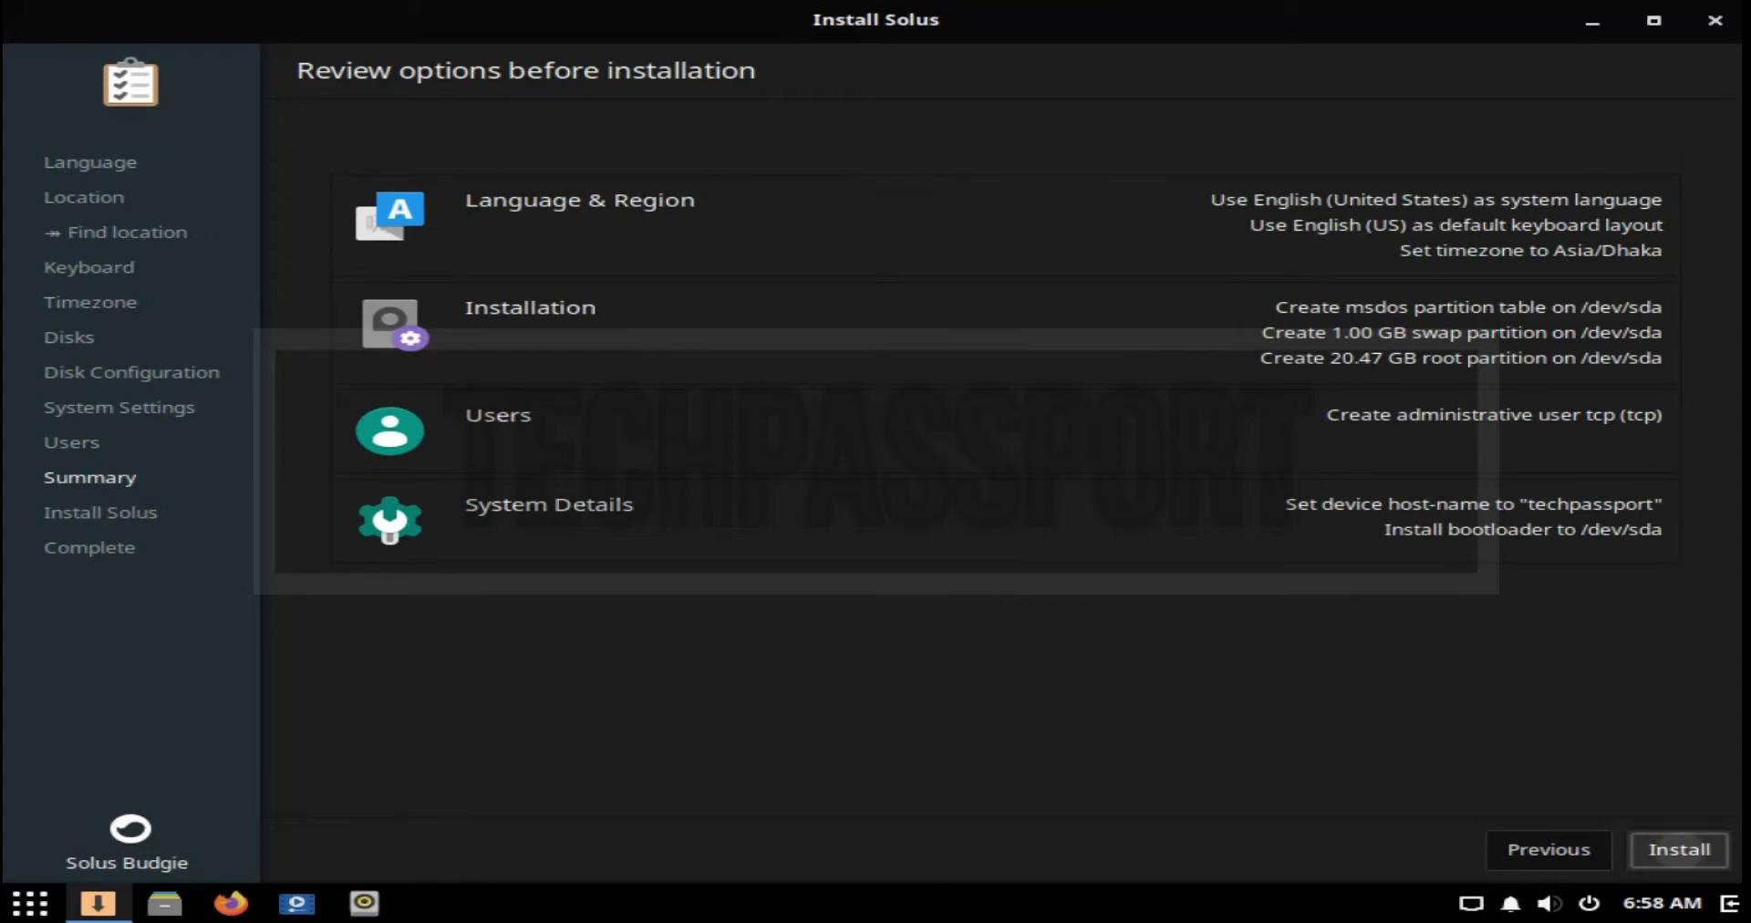
Step: Confirm the disk changes to start installing onto /dev/sda, then bring up the Budgie menu
{"action": "key", "text": "Tab"}
{"action": "key", "text": "Return"}
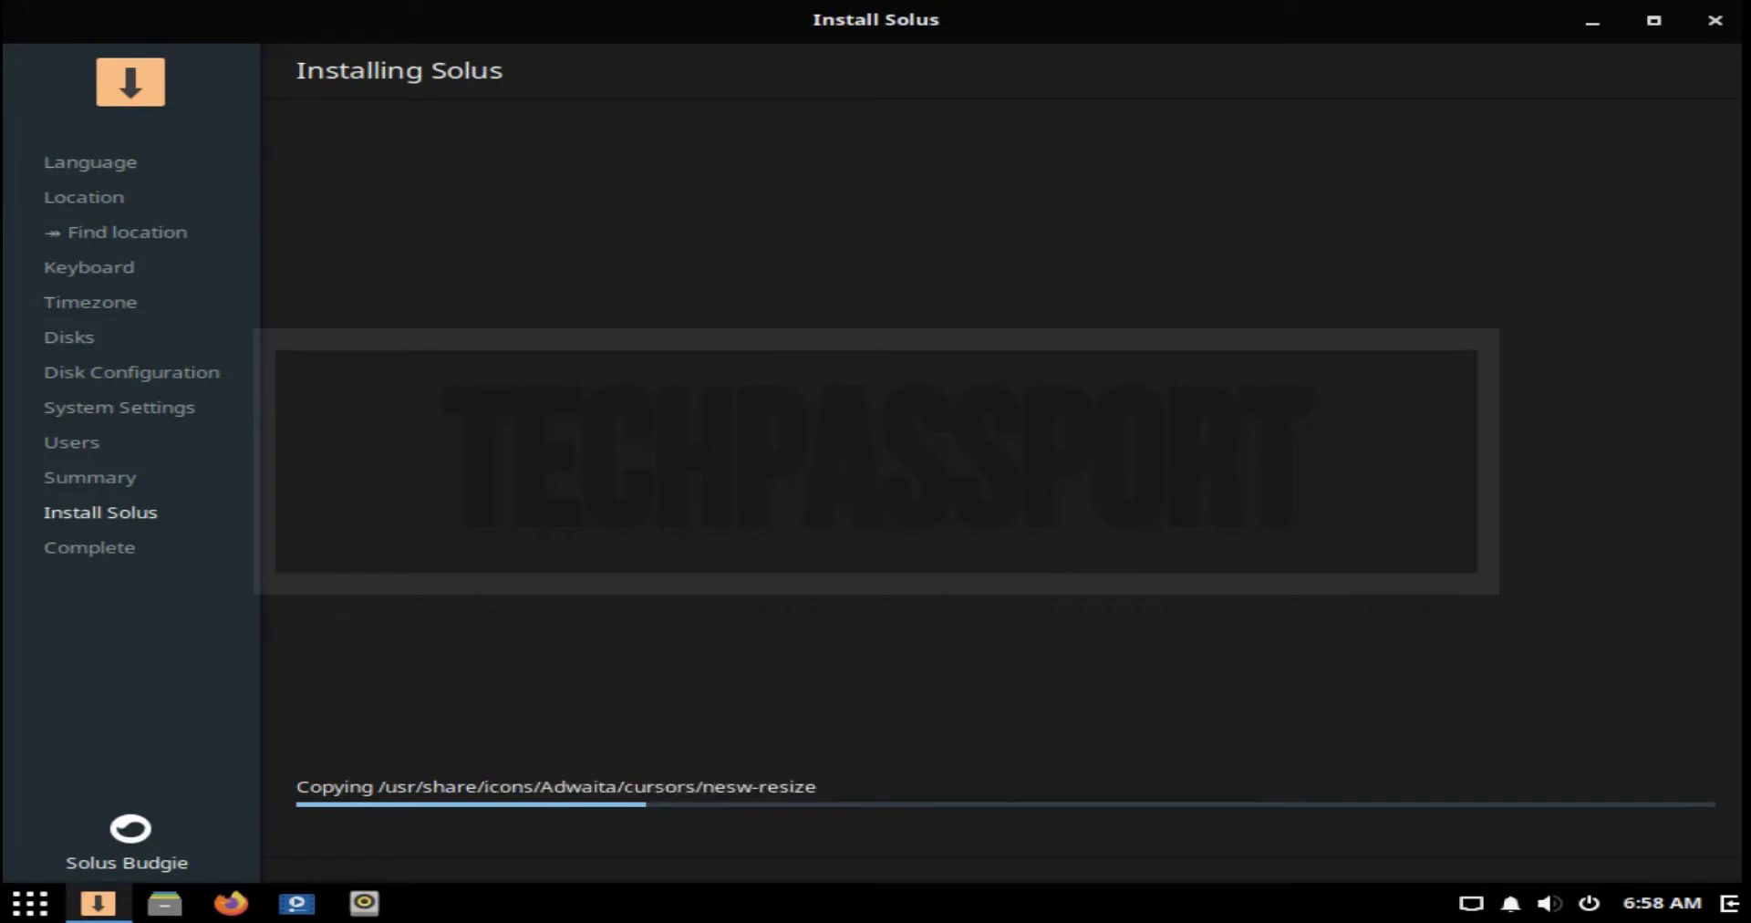
{"action": "key", "text": "super"}
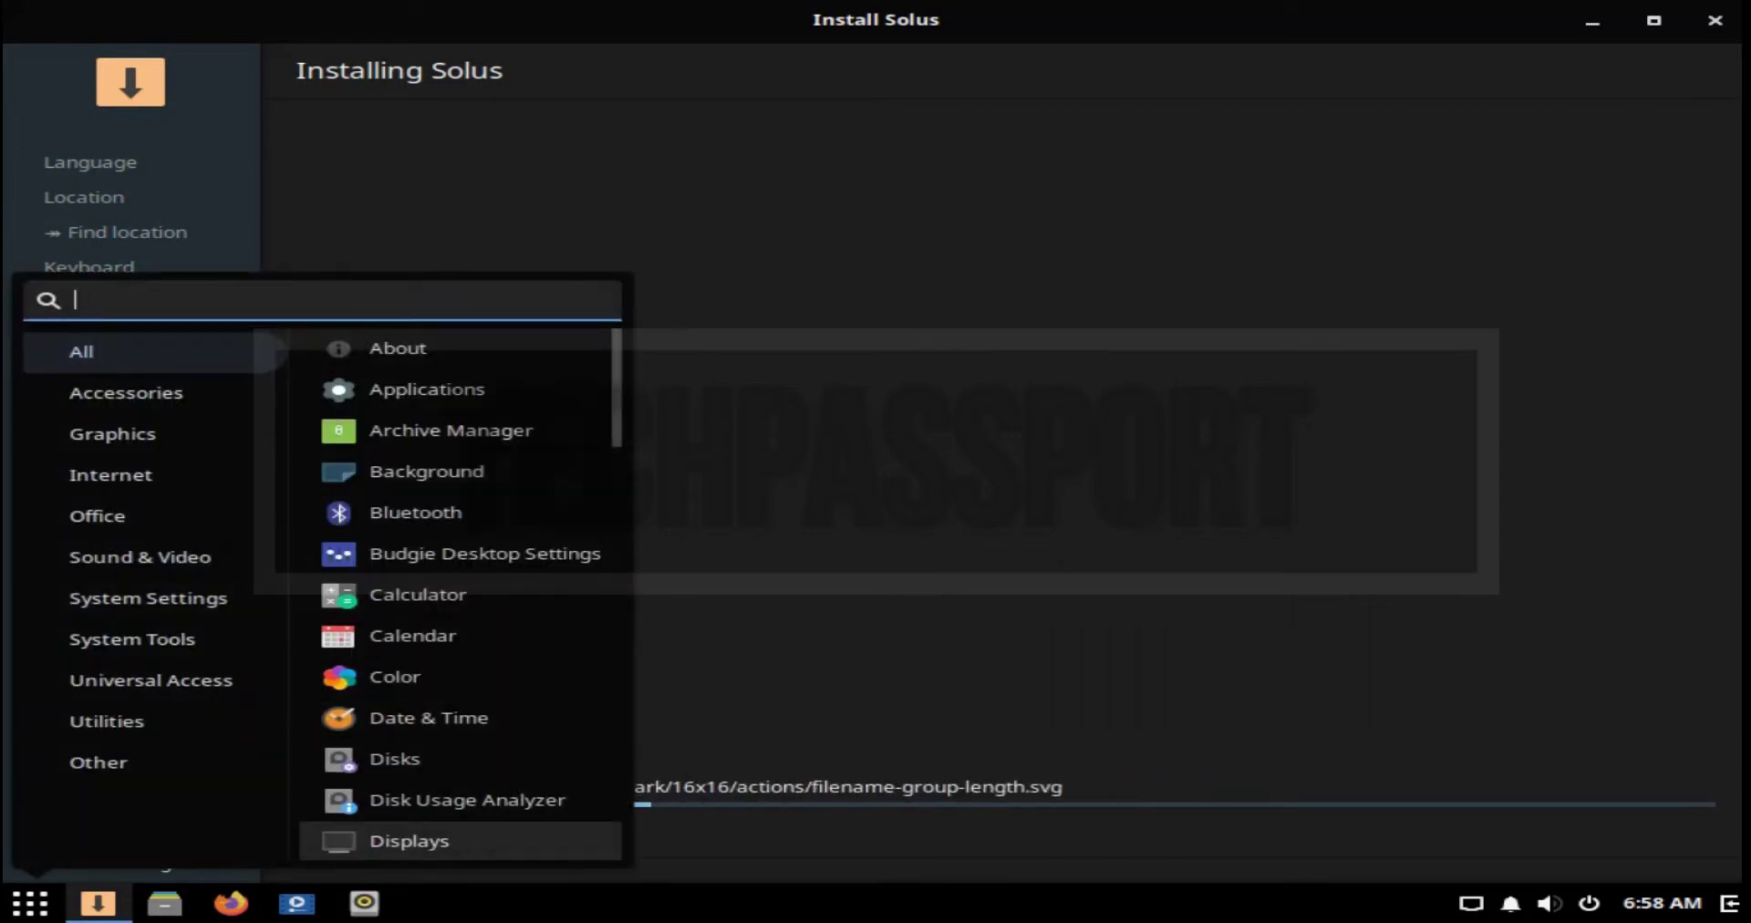
Step: Launch Disk Usage Analyzer, then launch Disks from the Budgie menu
{"action": "key", "text": "Escape"}
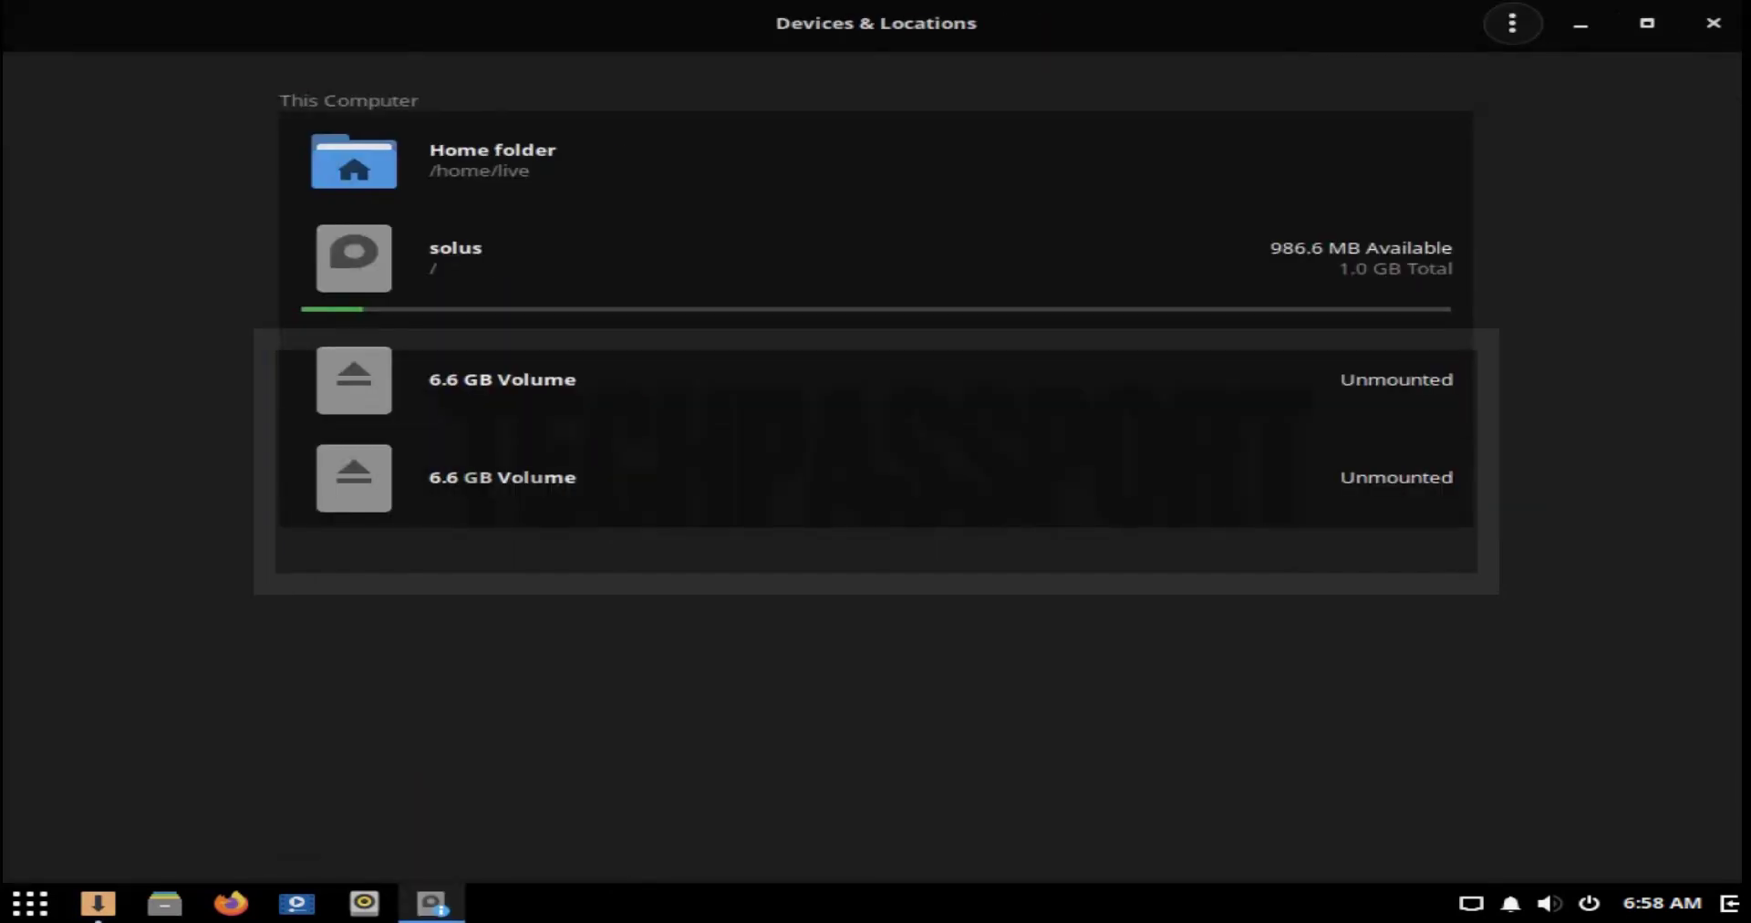
{"action": "key", "text": "super"}
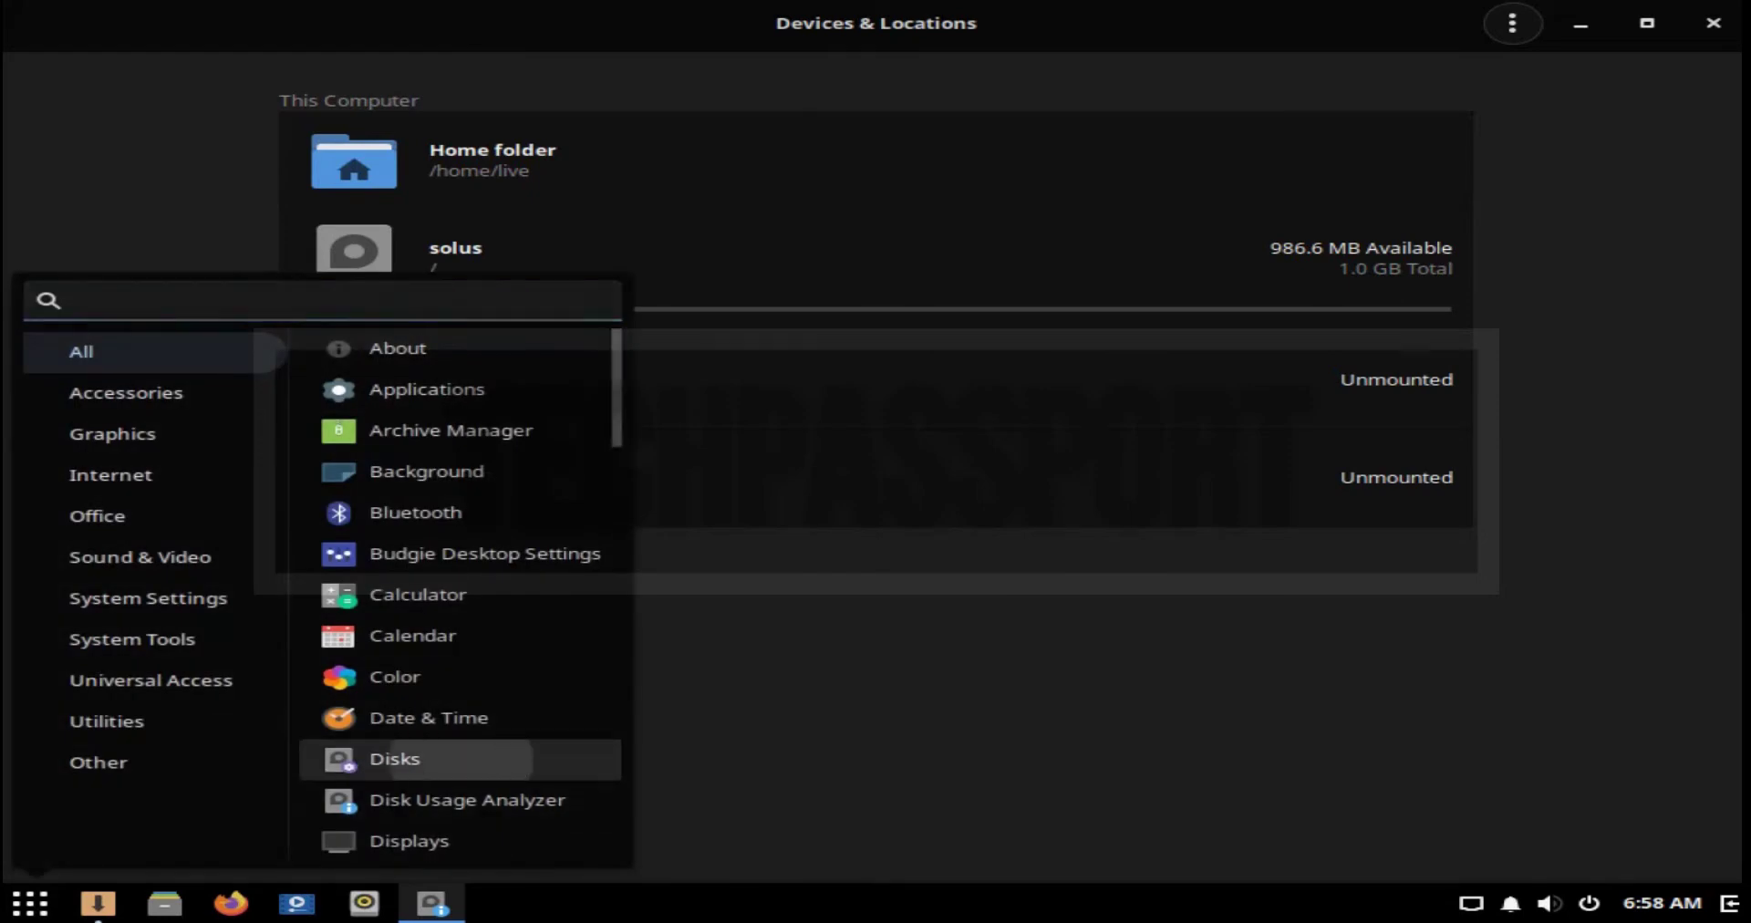
{"action": "key", "text": "Return"}
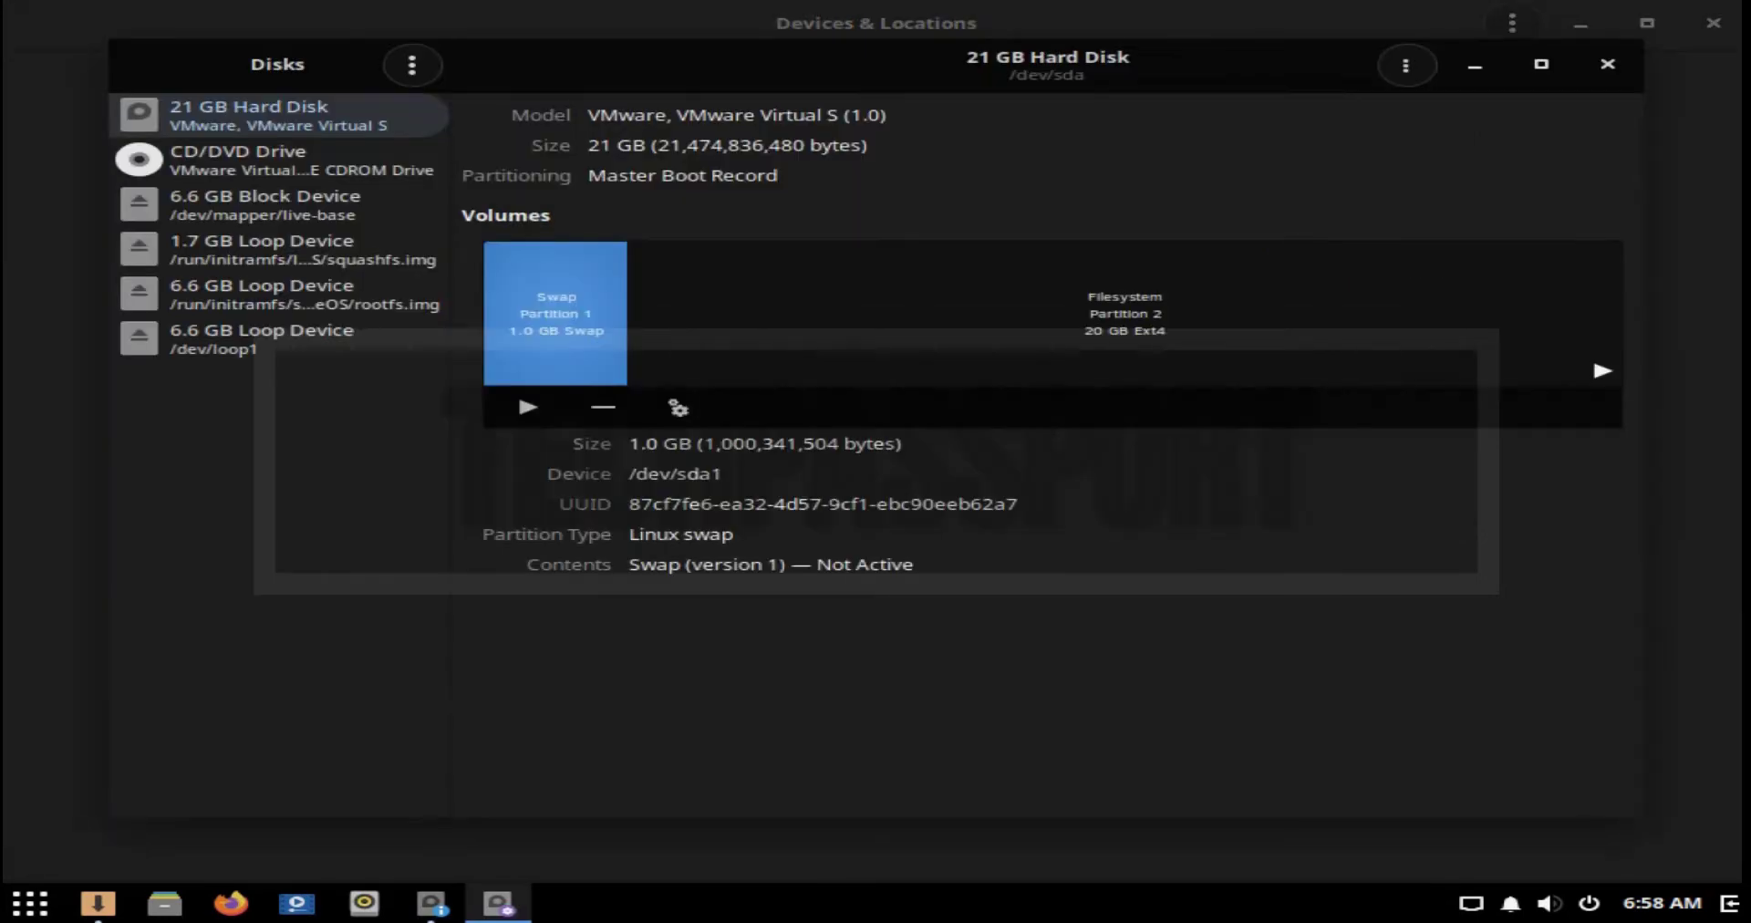
{"action": "key", "text": "super"}
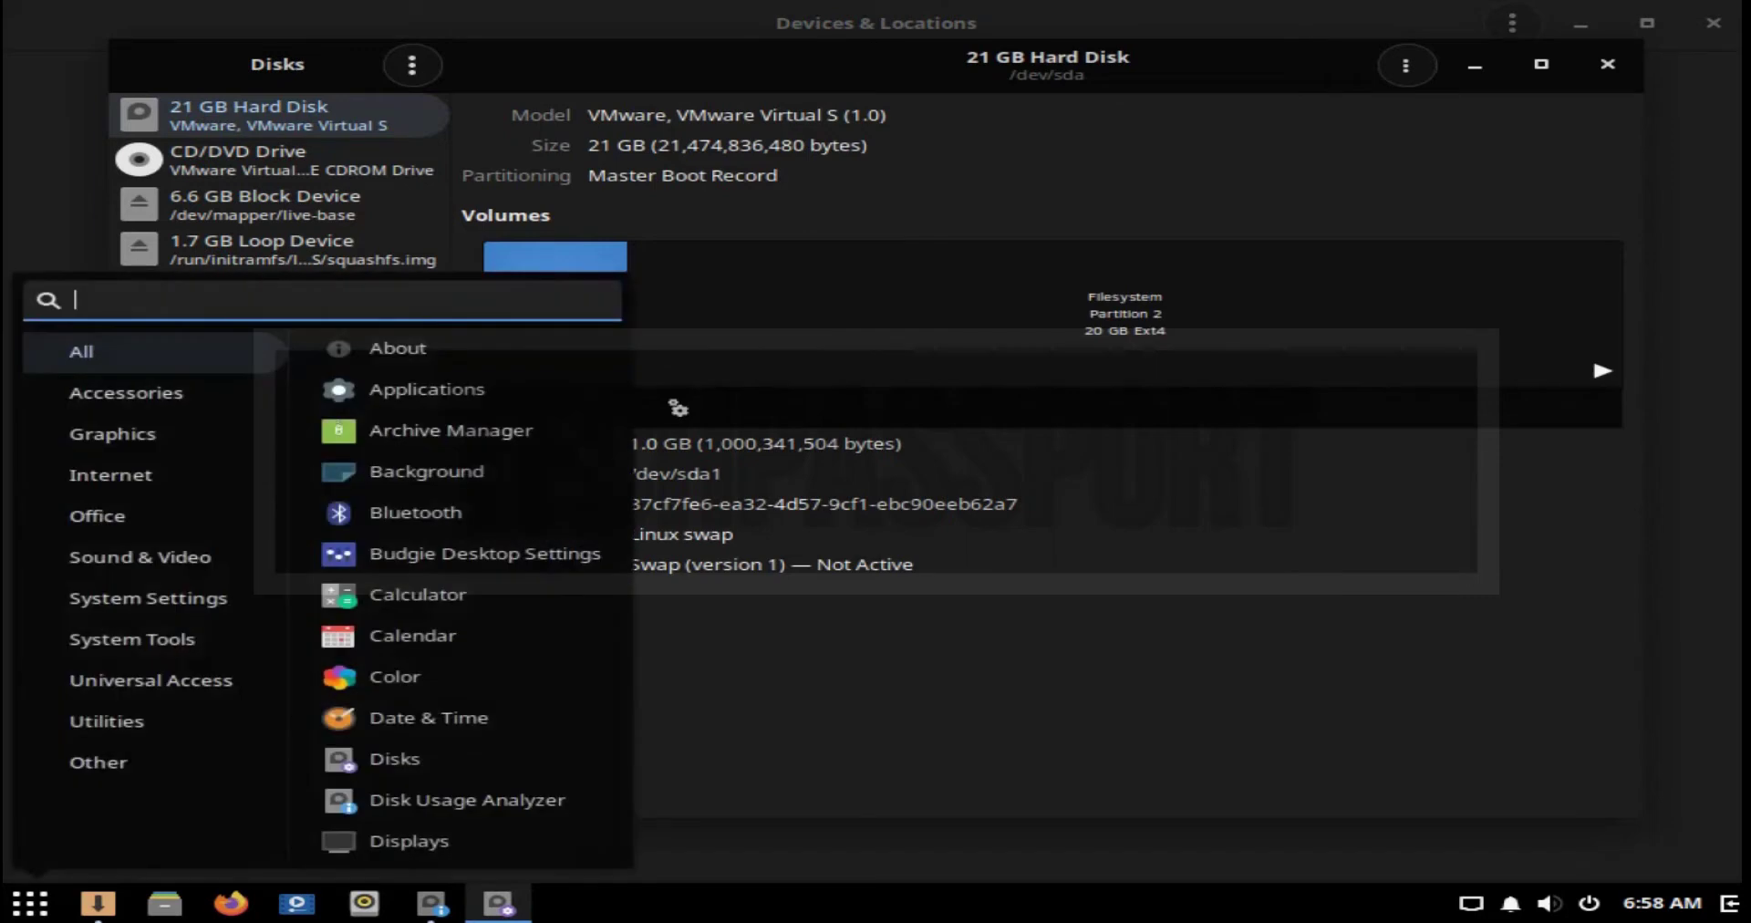
{"action": "key", "text": "Escape"}
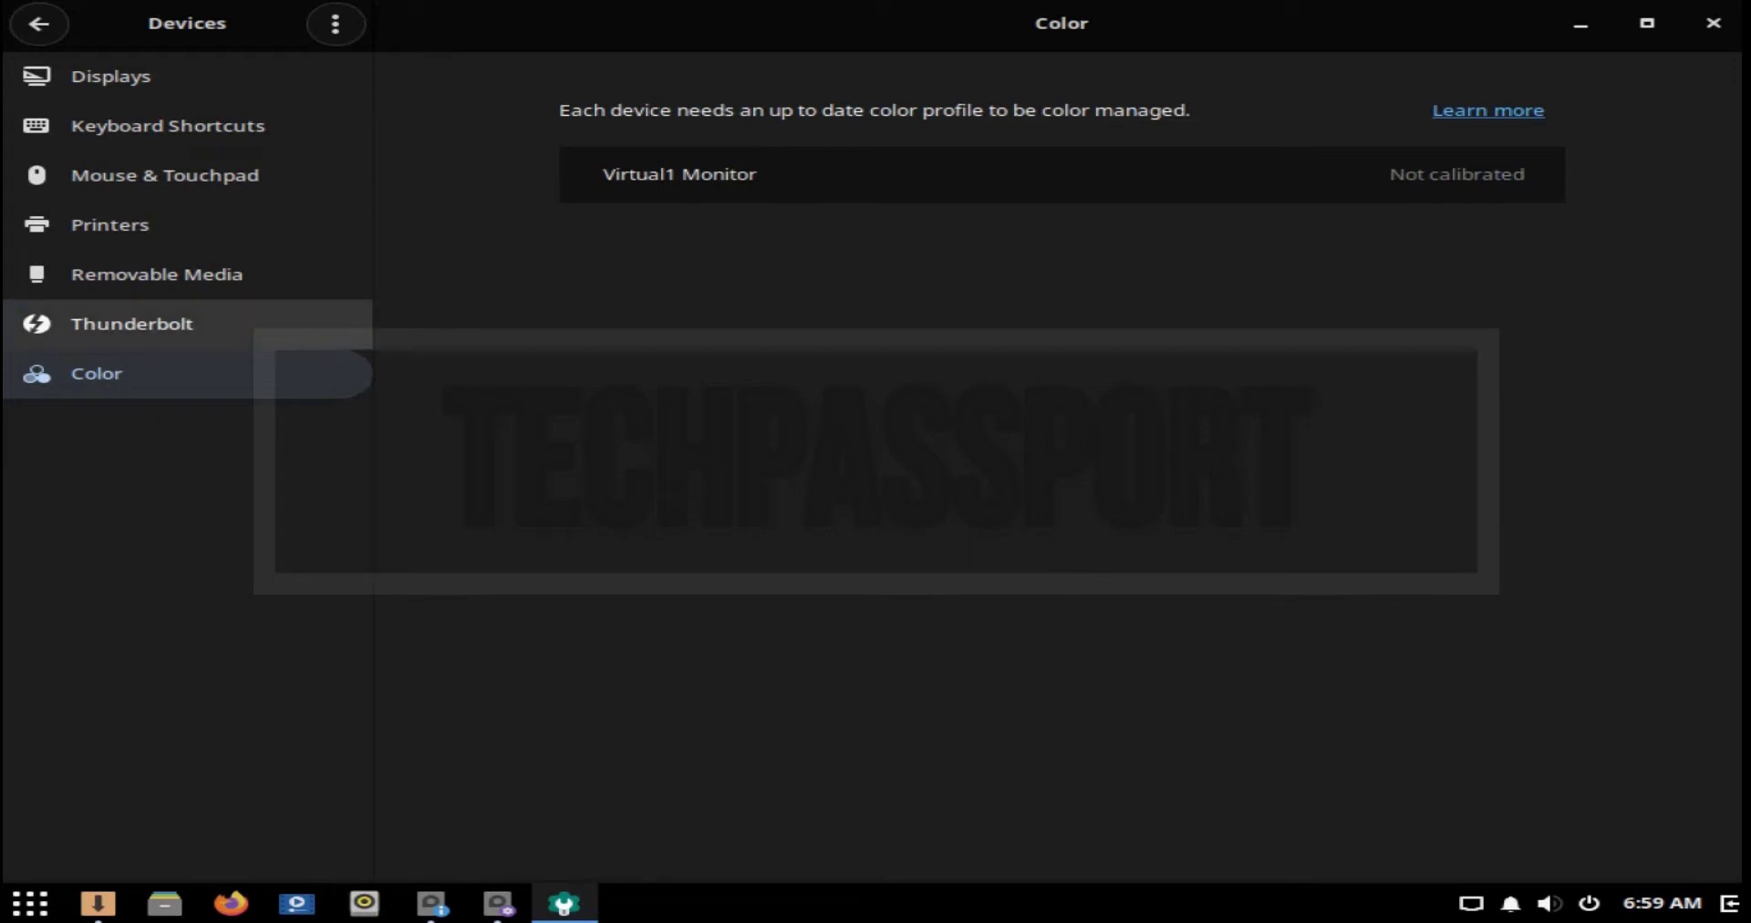
{"action": "left_click", "coordinate": [132, 324]}
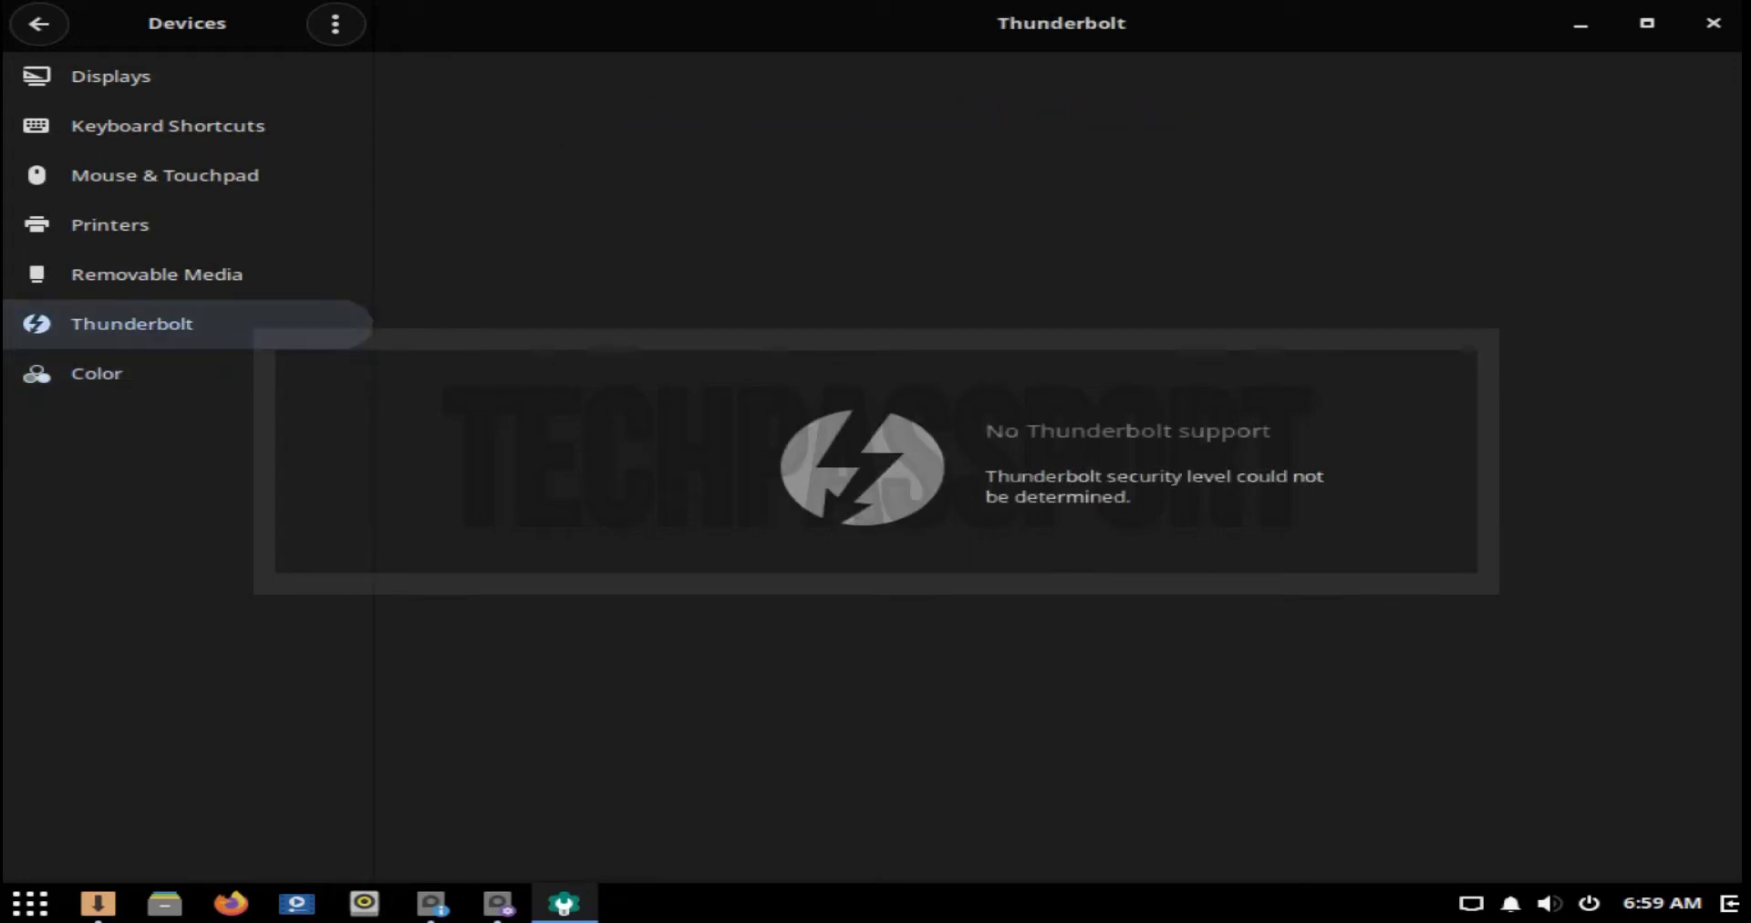
{"action": "left_click", "coordinate": [157, 274]}
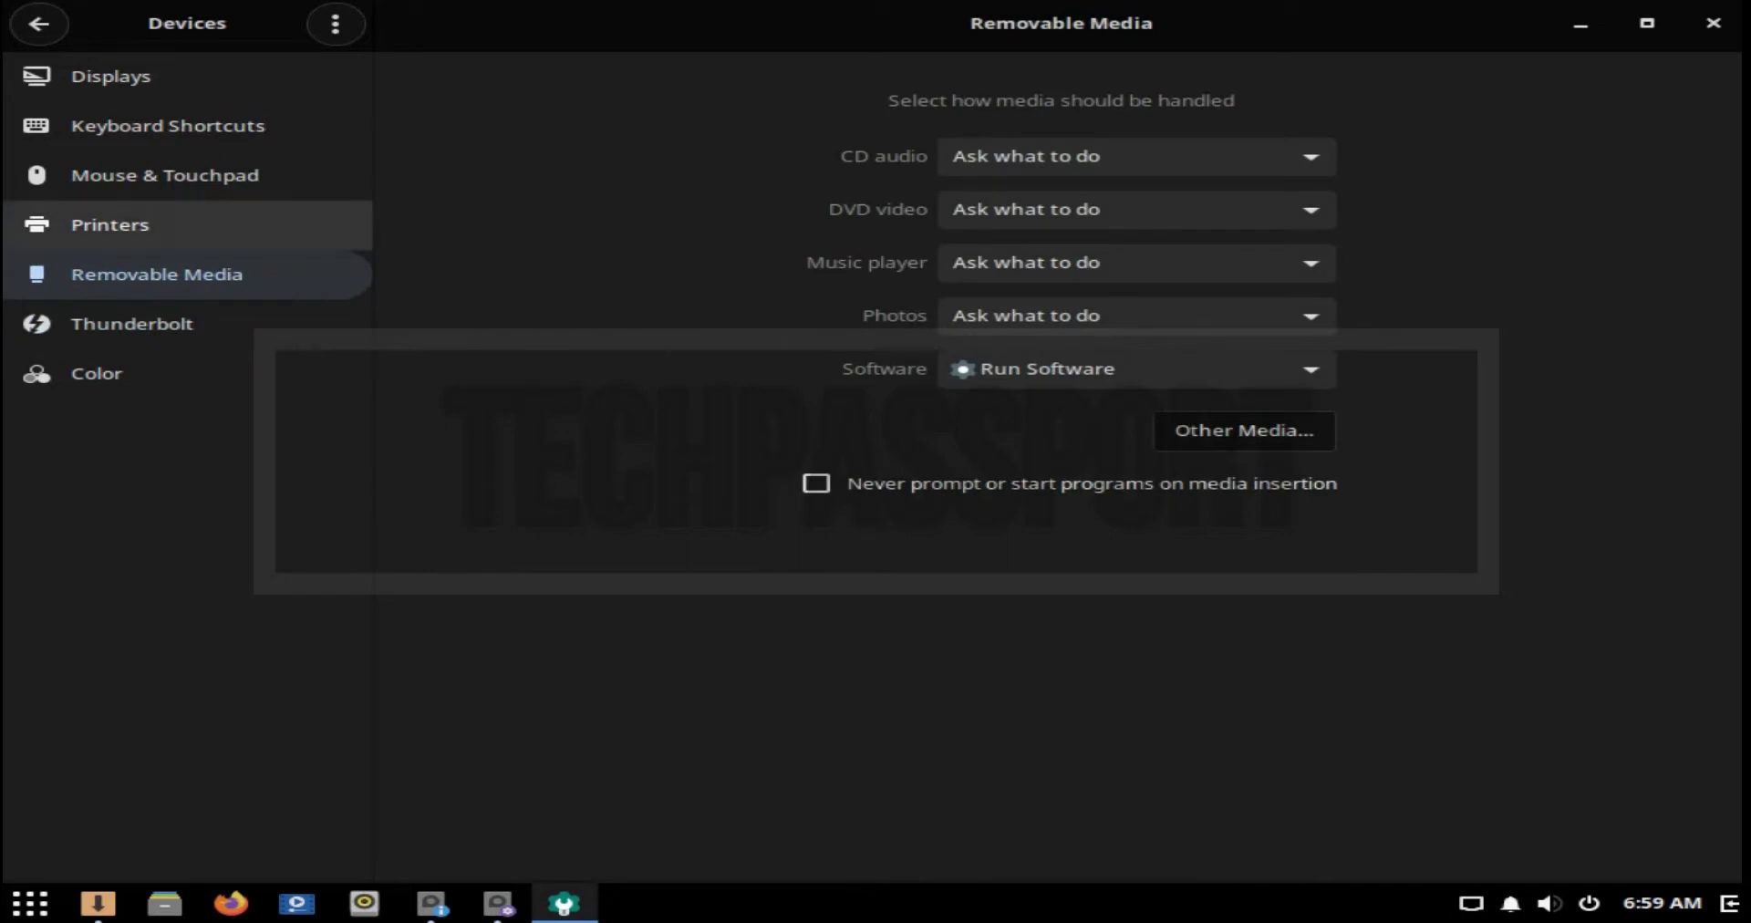
{"action": "left_click", "coordinate": [110, 224]}
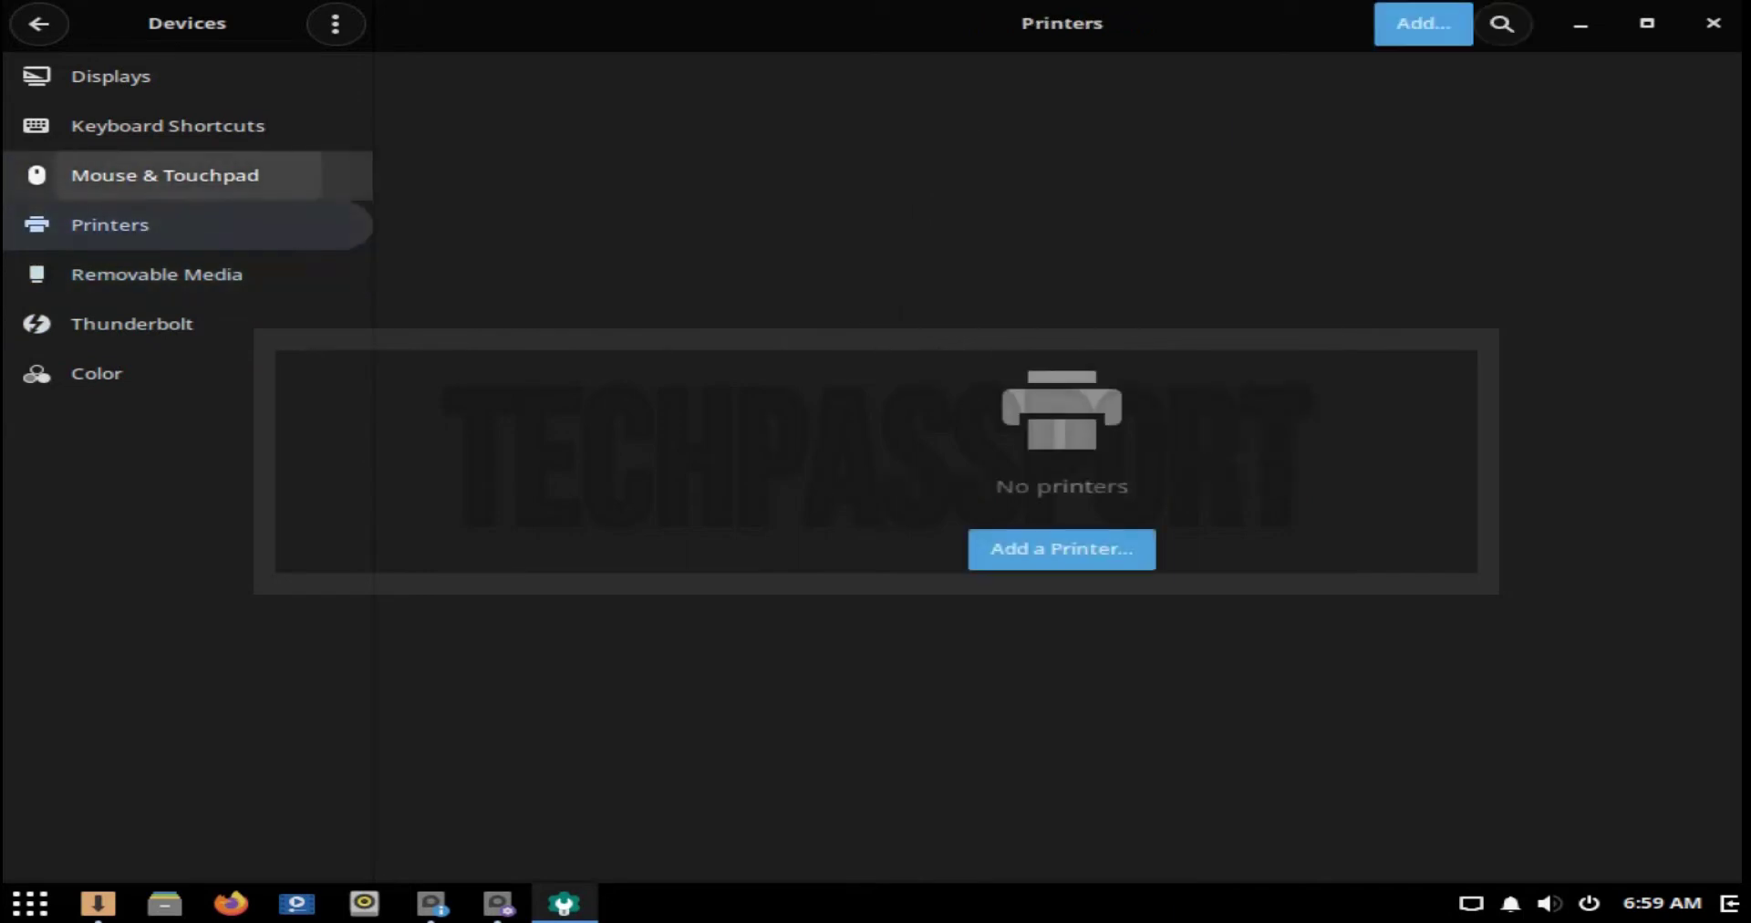
{"action": "left_click", "coordinate": [164, 175]}
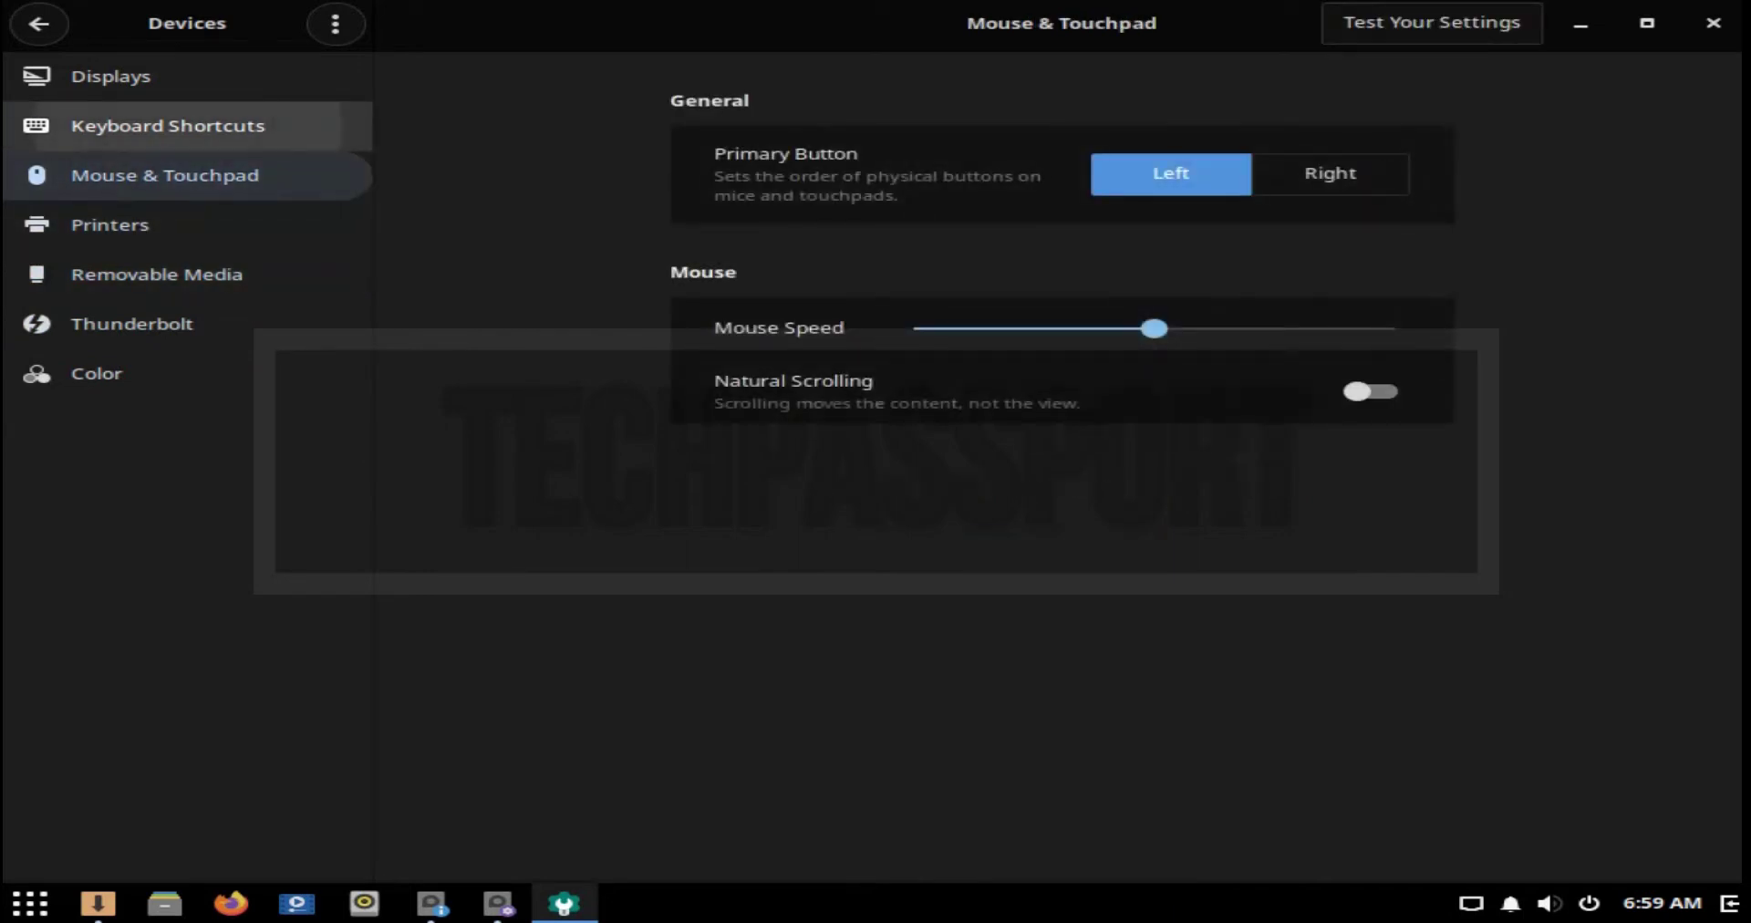
{"action": "left_click", "coordinate": [168, 126]}
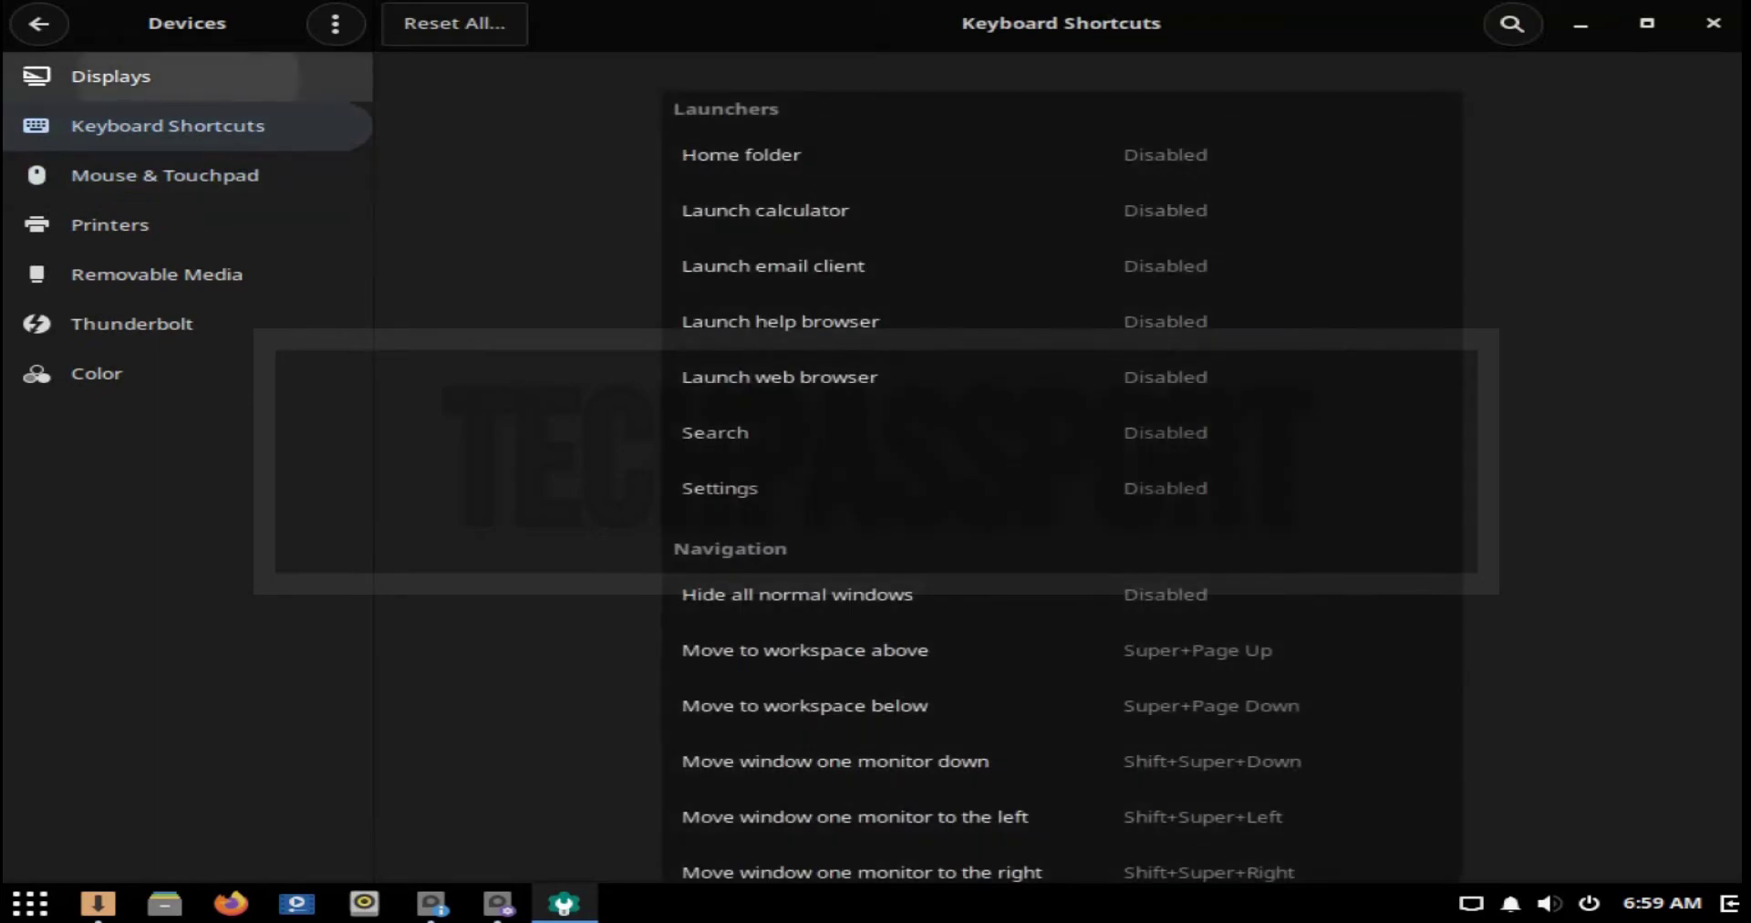
{"action": "left_click", "coordinate": [111, 77]}
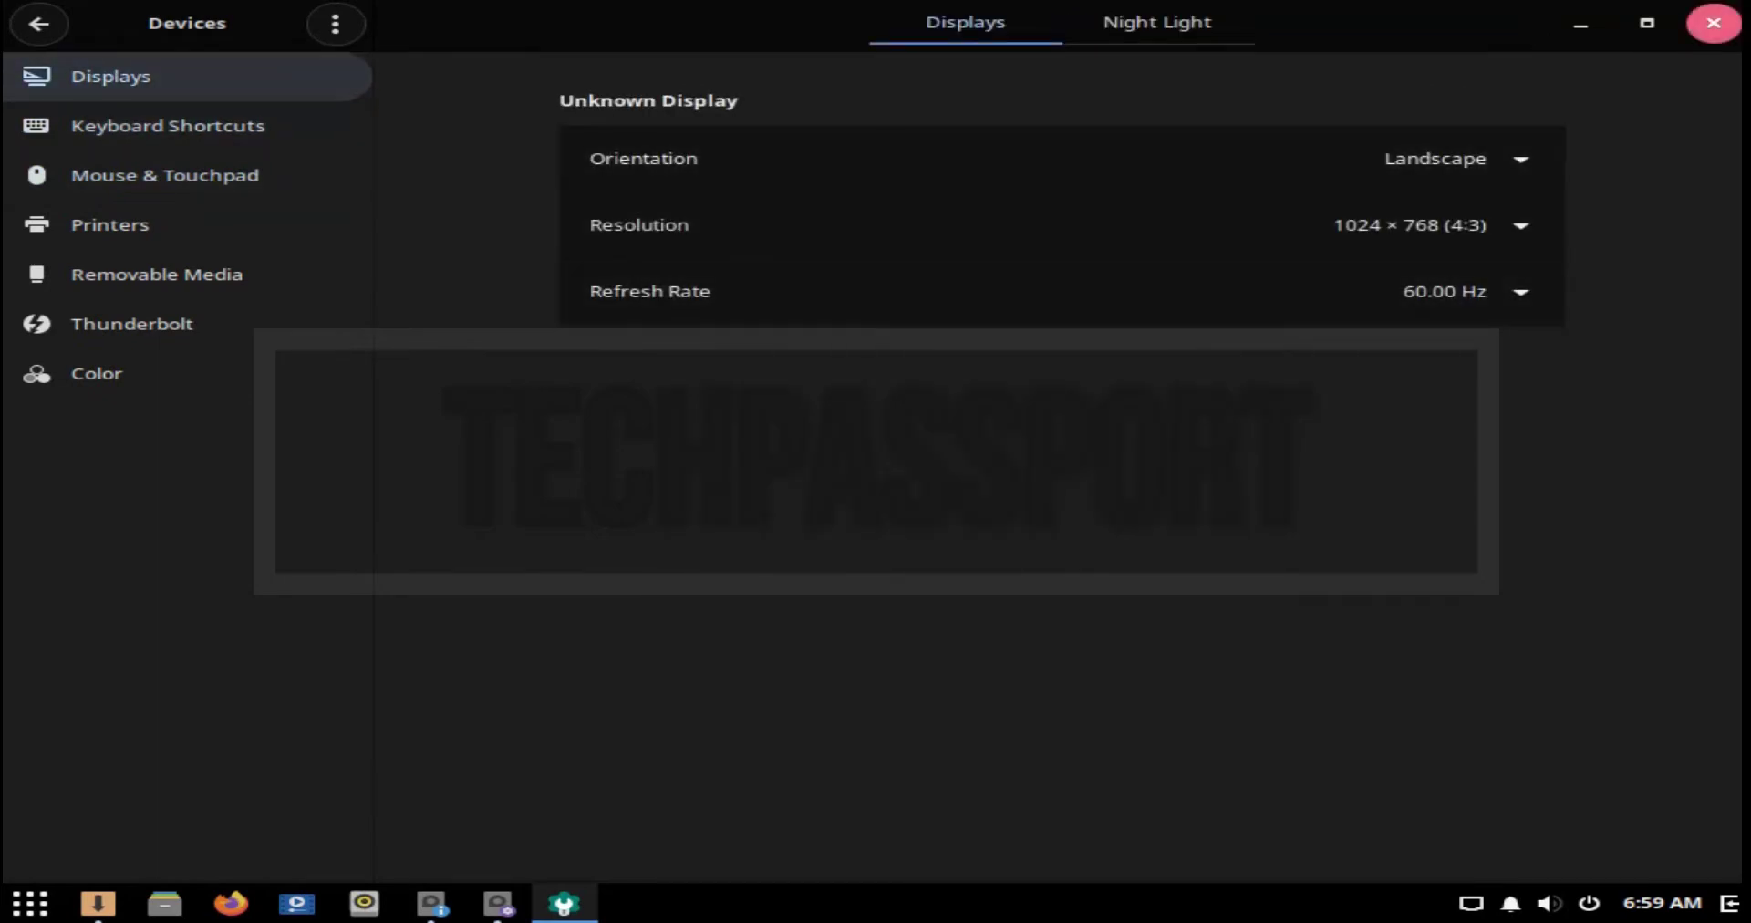
{"action": "left_click", "coordinate": [1713, 23]}
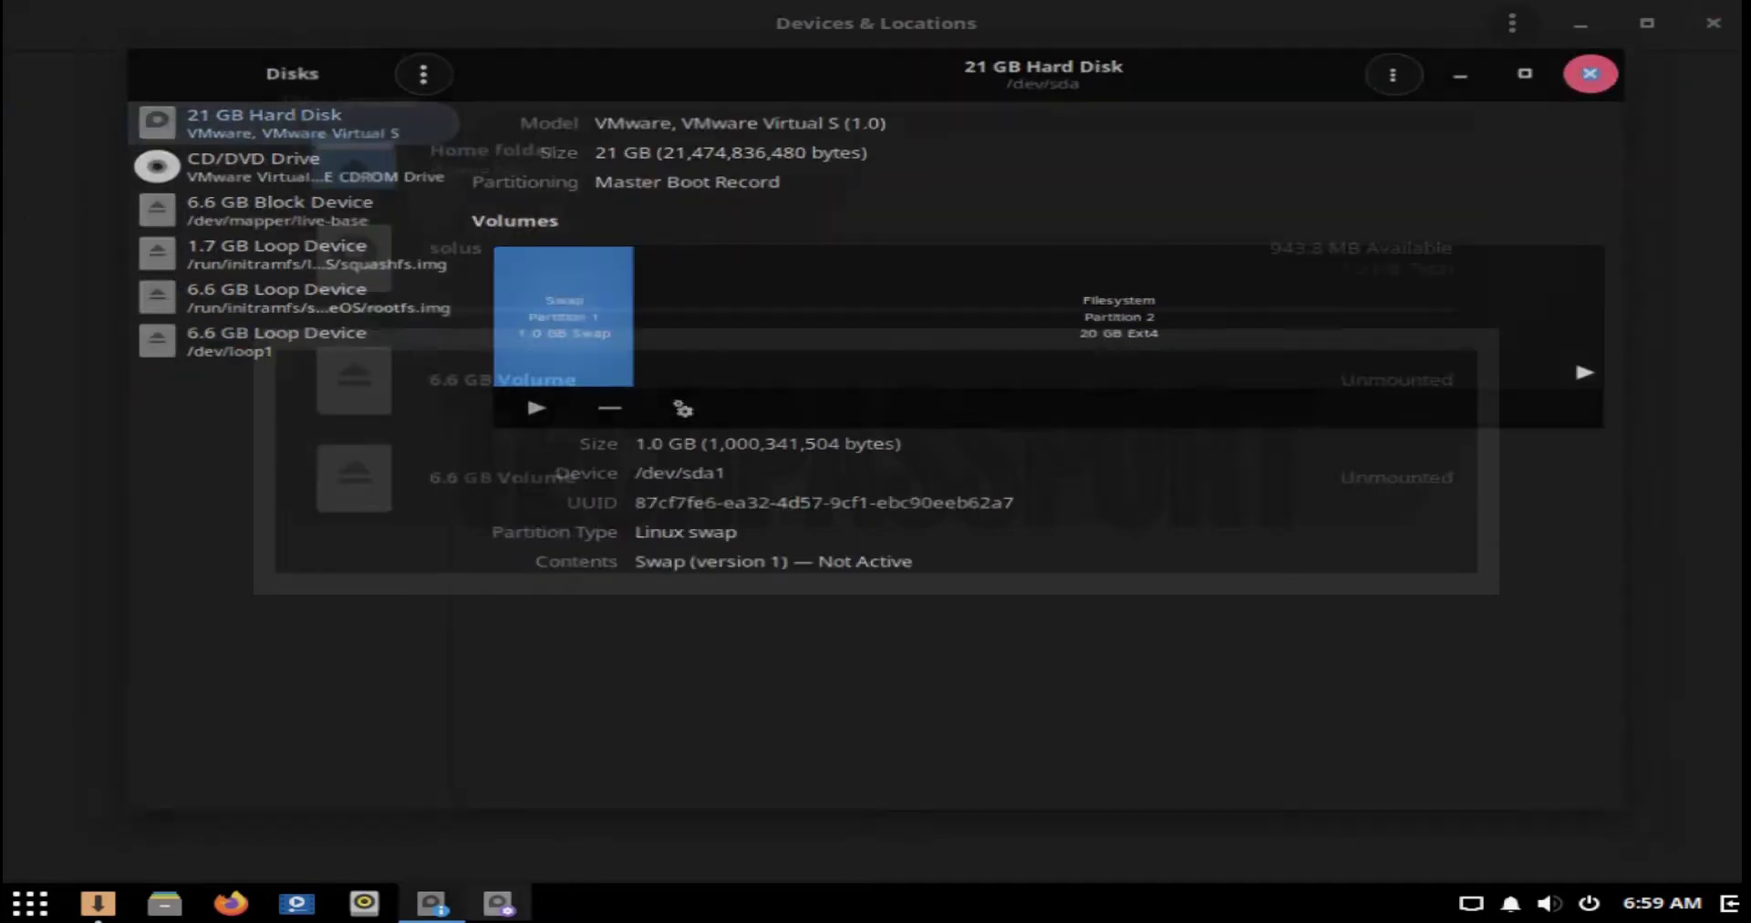
Step: Close Disks and Disk Usage Analyzer, disconnect the wired network, then dismiss the network menu
{"action": "left_click", "coordinate": [1607, 62]}
{"action": "left_click", "coordinate": [1713, 23]}
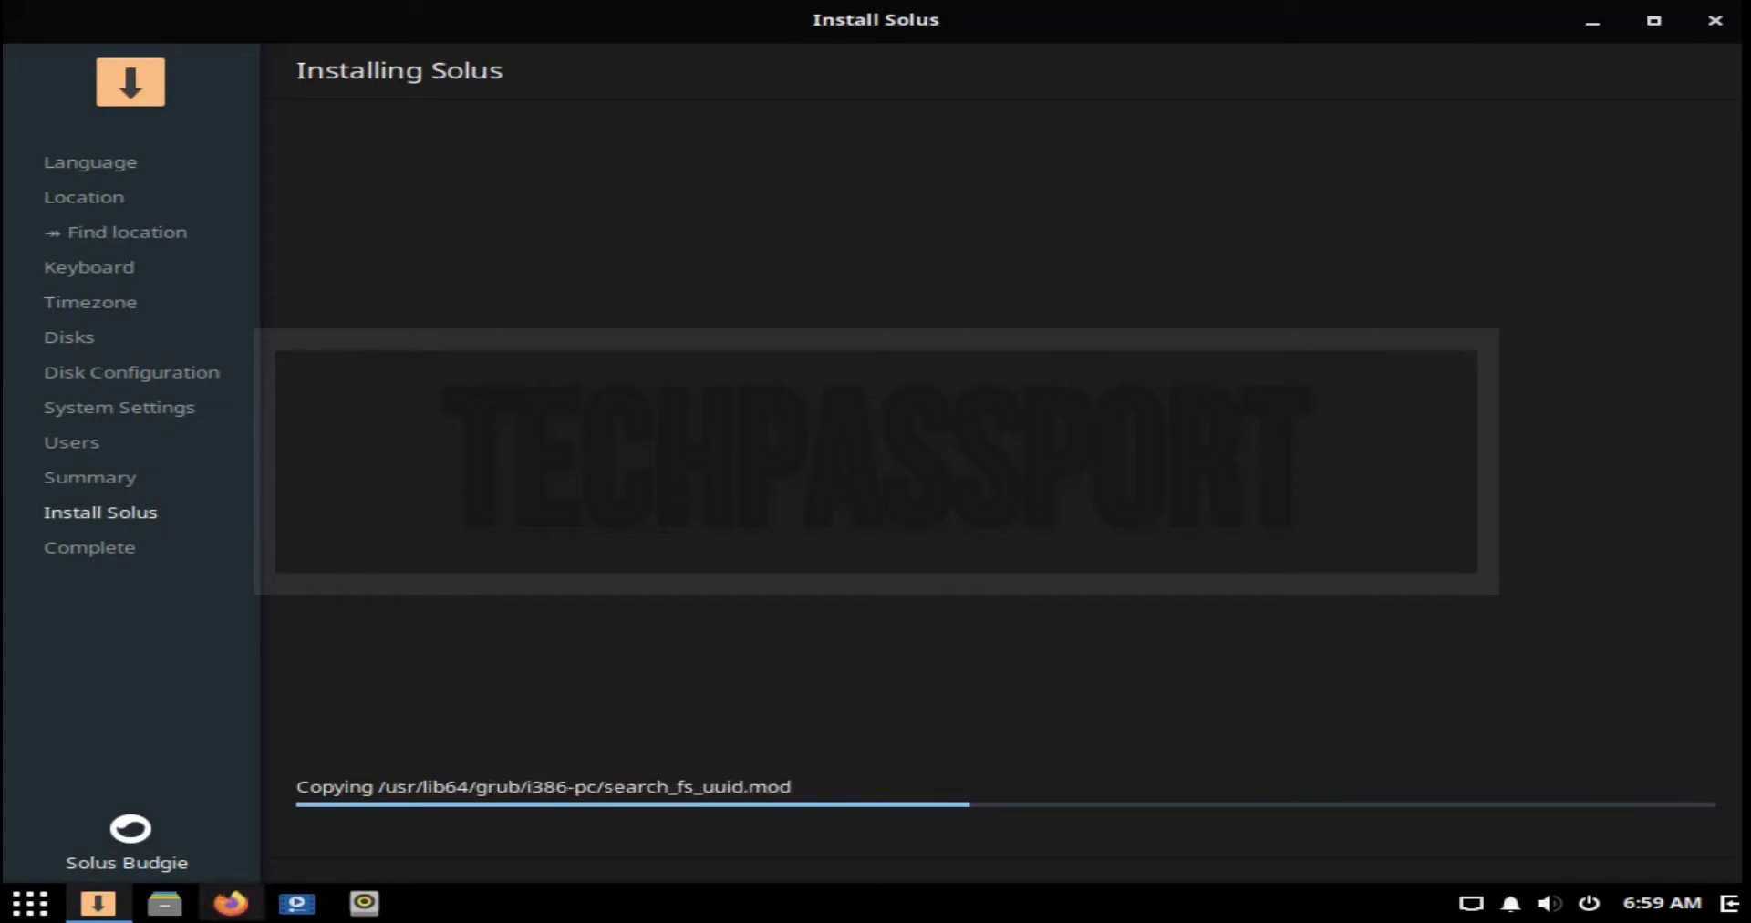
{"action": "left_click", "coordinate": [1472, 903]}
{"action": "mouse_move", "coordinate": [1573, 860]}
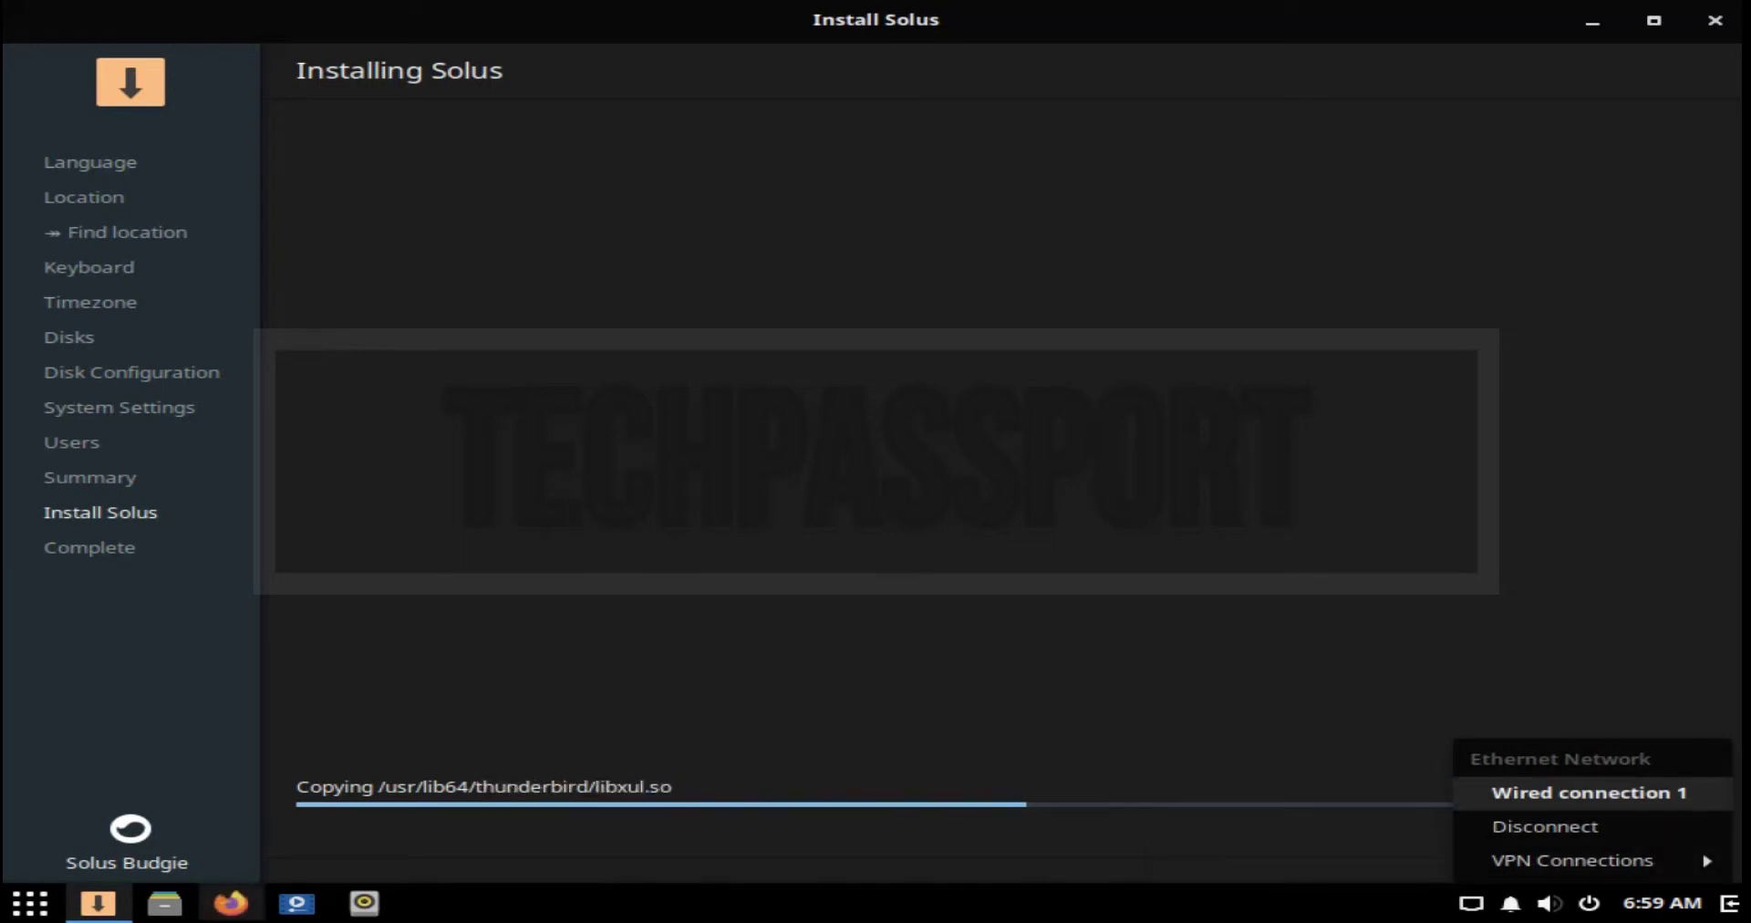
{"action": "left_click", "coordinate": [1545, 827]}
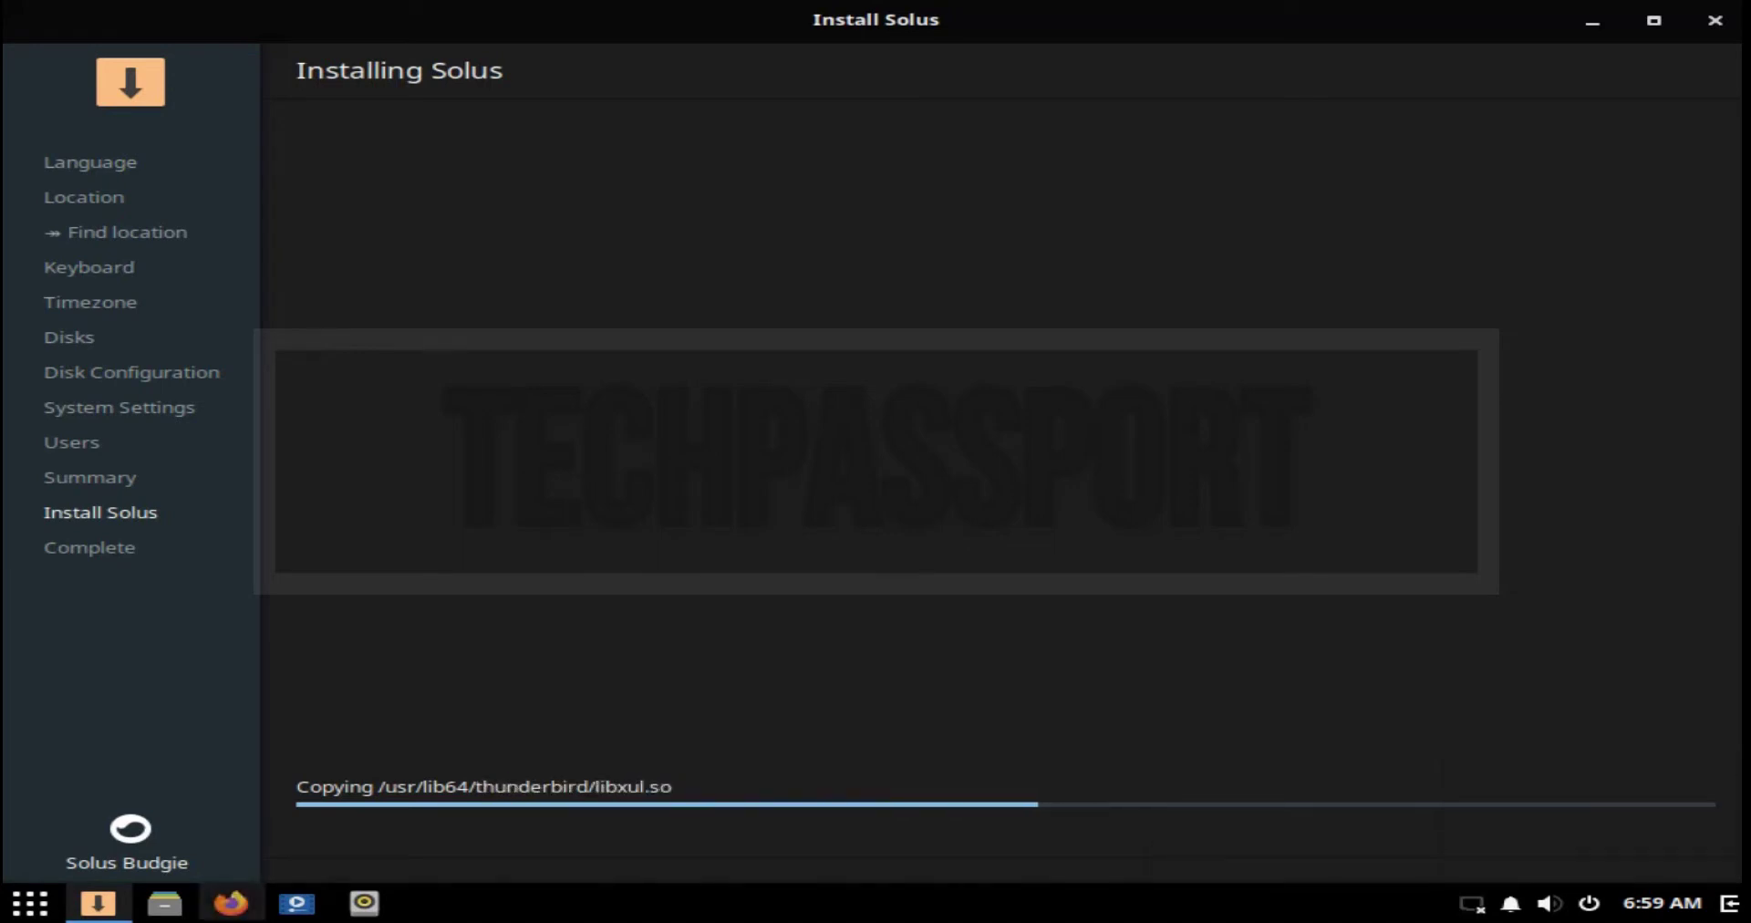
{"action": "left_click", "coordinate": [1472, 903]}
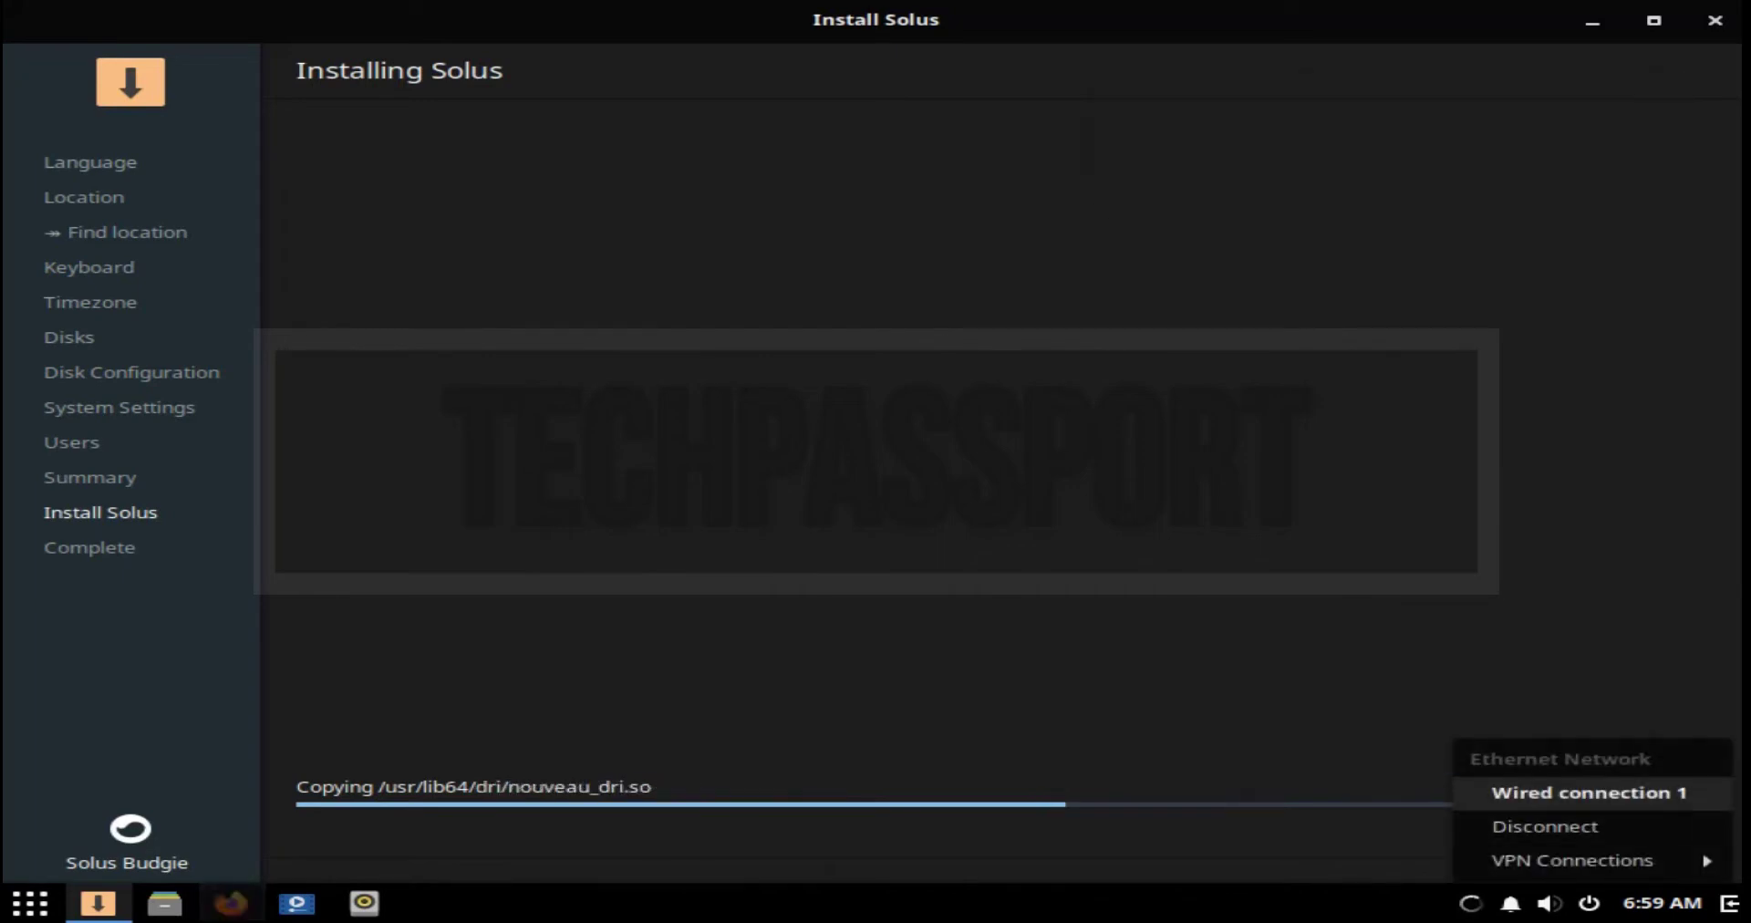
{"action": "key", "text": "Escape"}
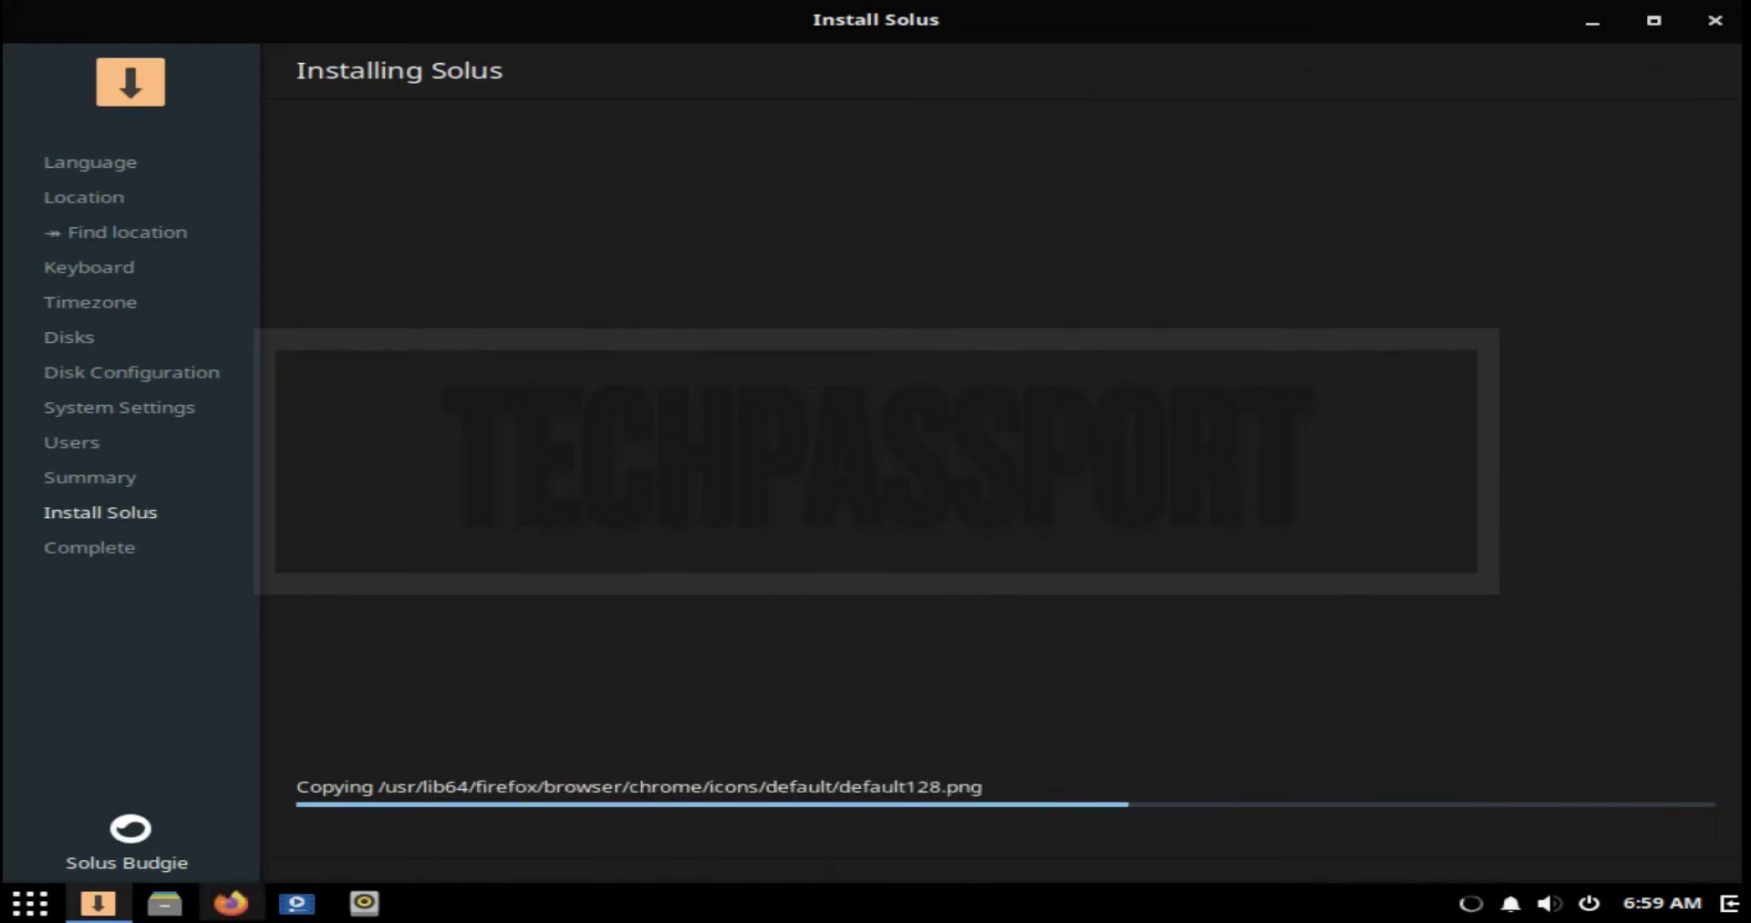
Step: Open Edit Connections from the network tray and edit Wired connection 1
{"action": "right_click", "coordinate": [1471, 903]}
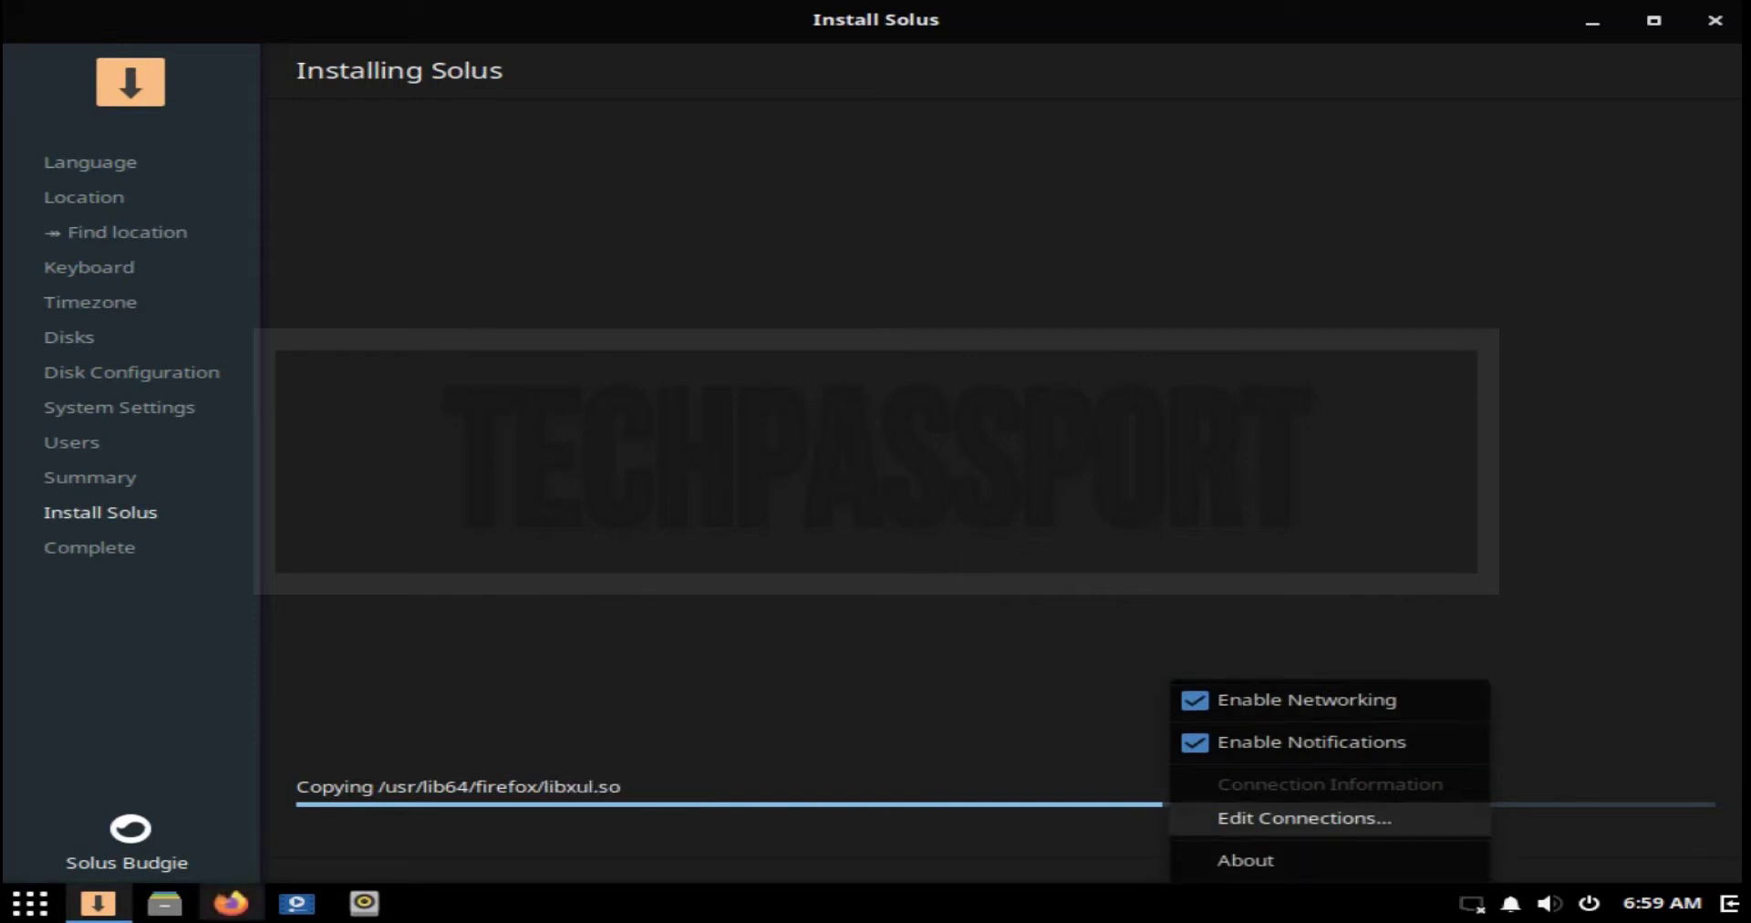
{"action": "left_click", "coordinate": [1161, 689]}
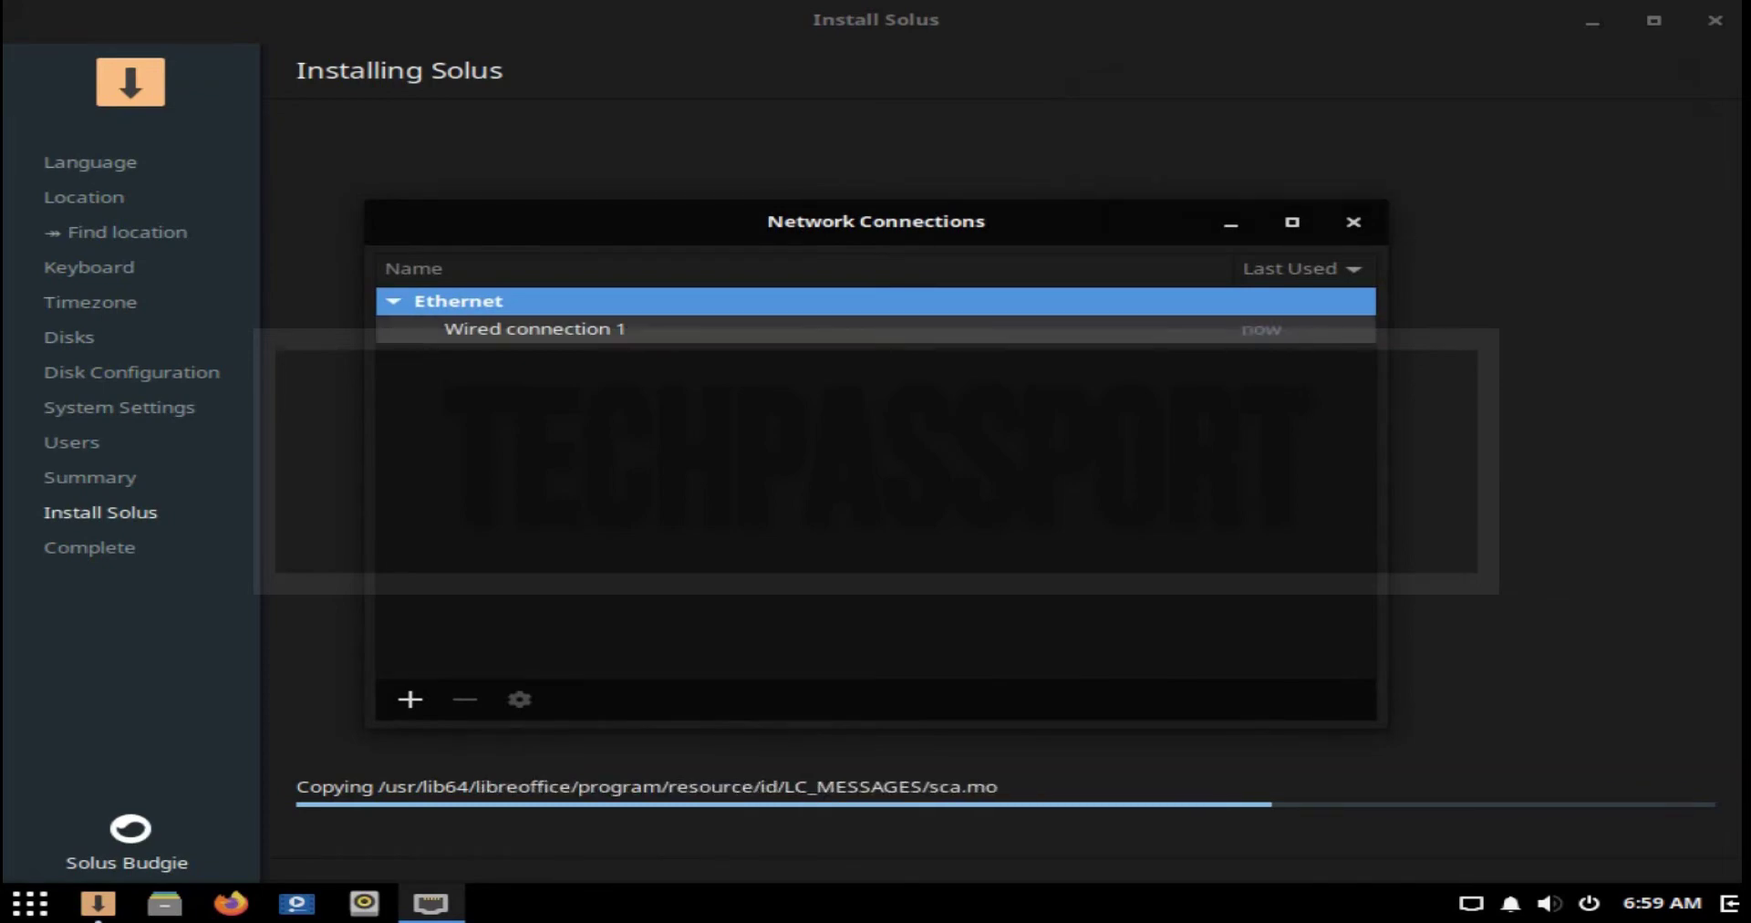
{"action": "left_click", "coordinate": [821, 328]}
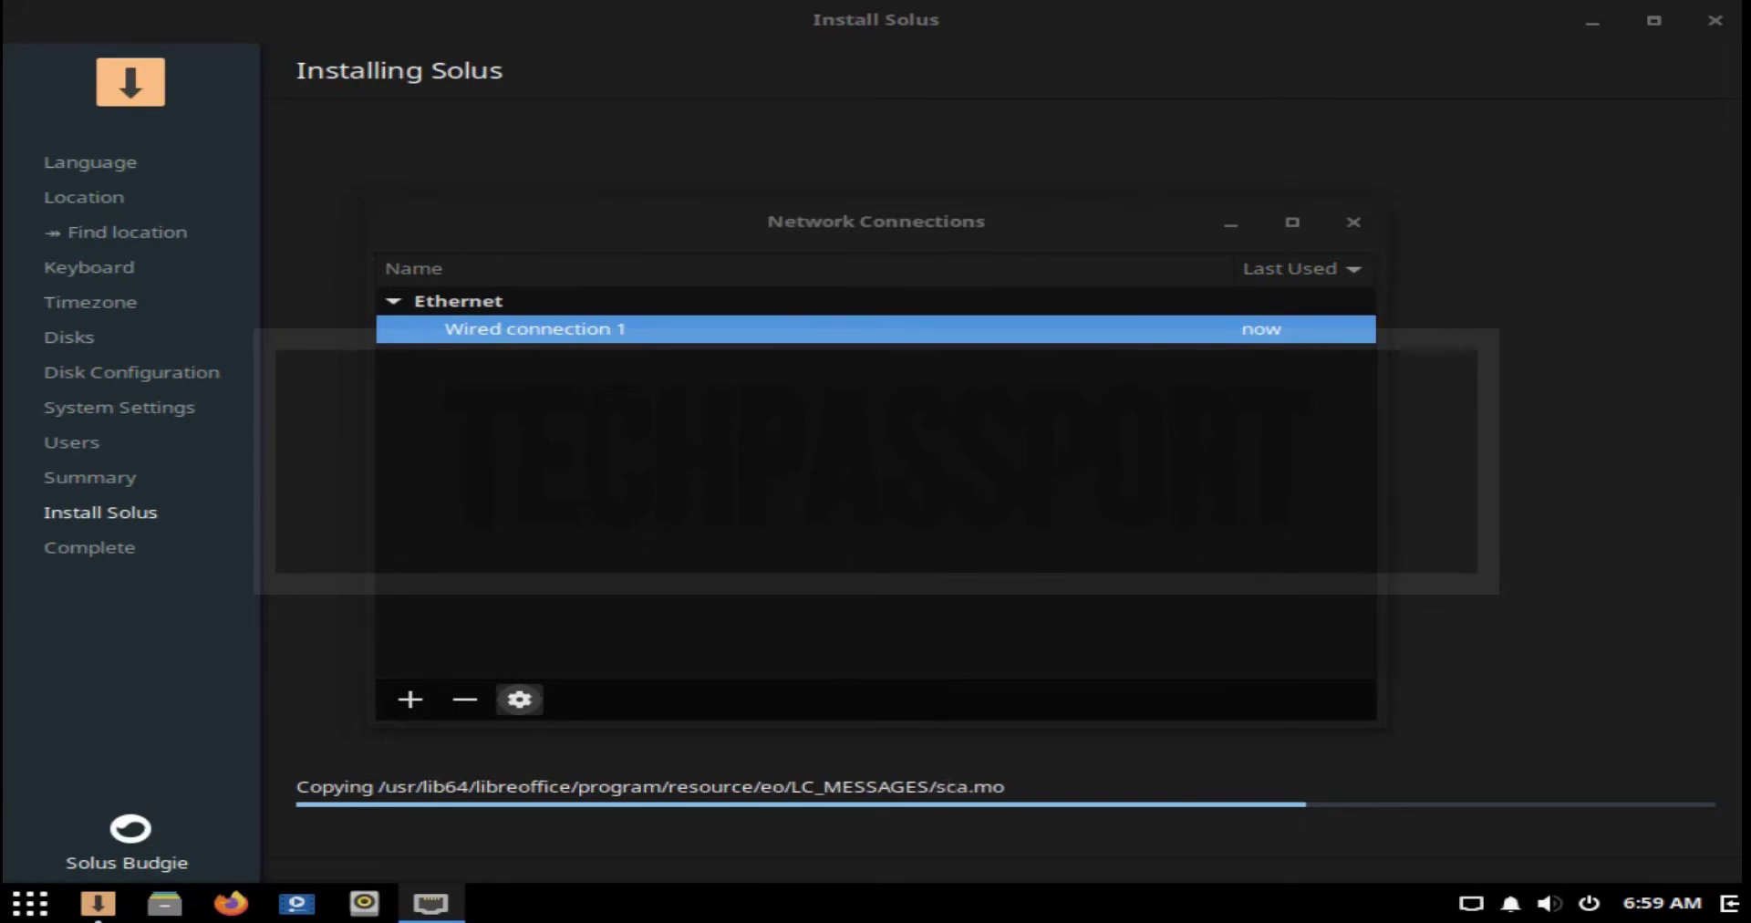
{"action": "left_click", "coordinate": [519, 698]}
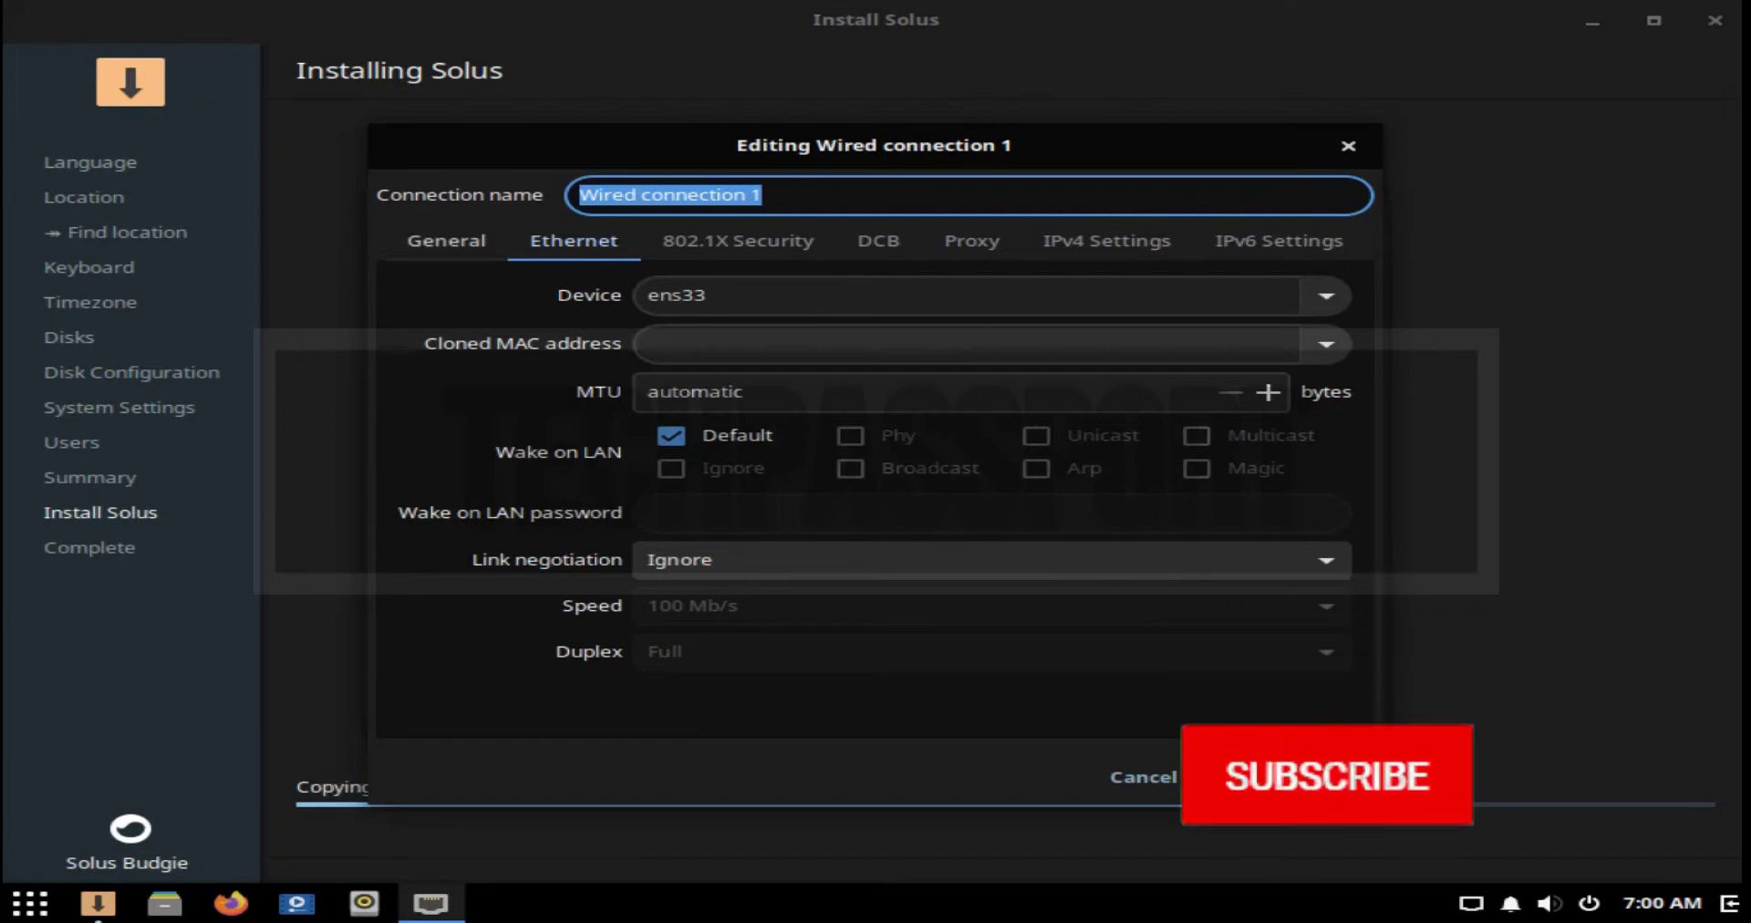
Step: Browse the General, DCB, Proxy and IPv6 pages, then close the editor without saving
{"action": "key", "text": "ctrl+Page_Up"}
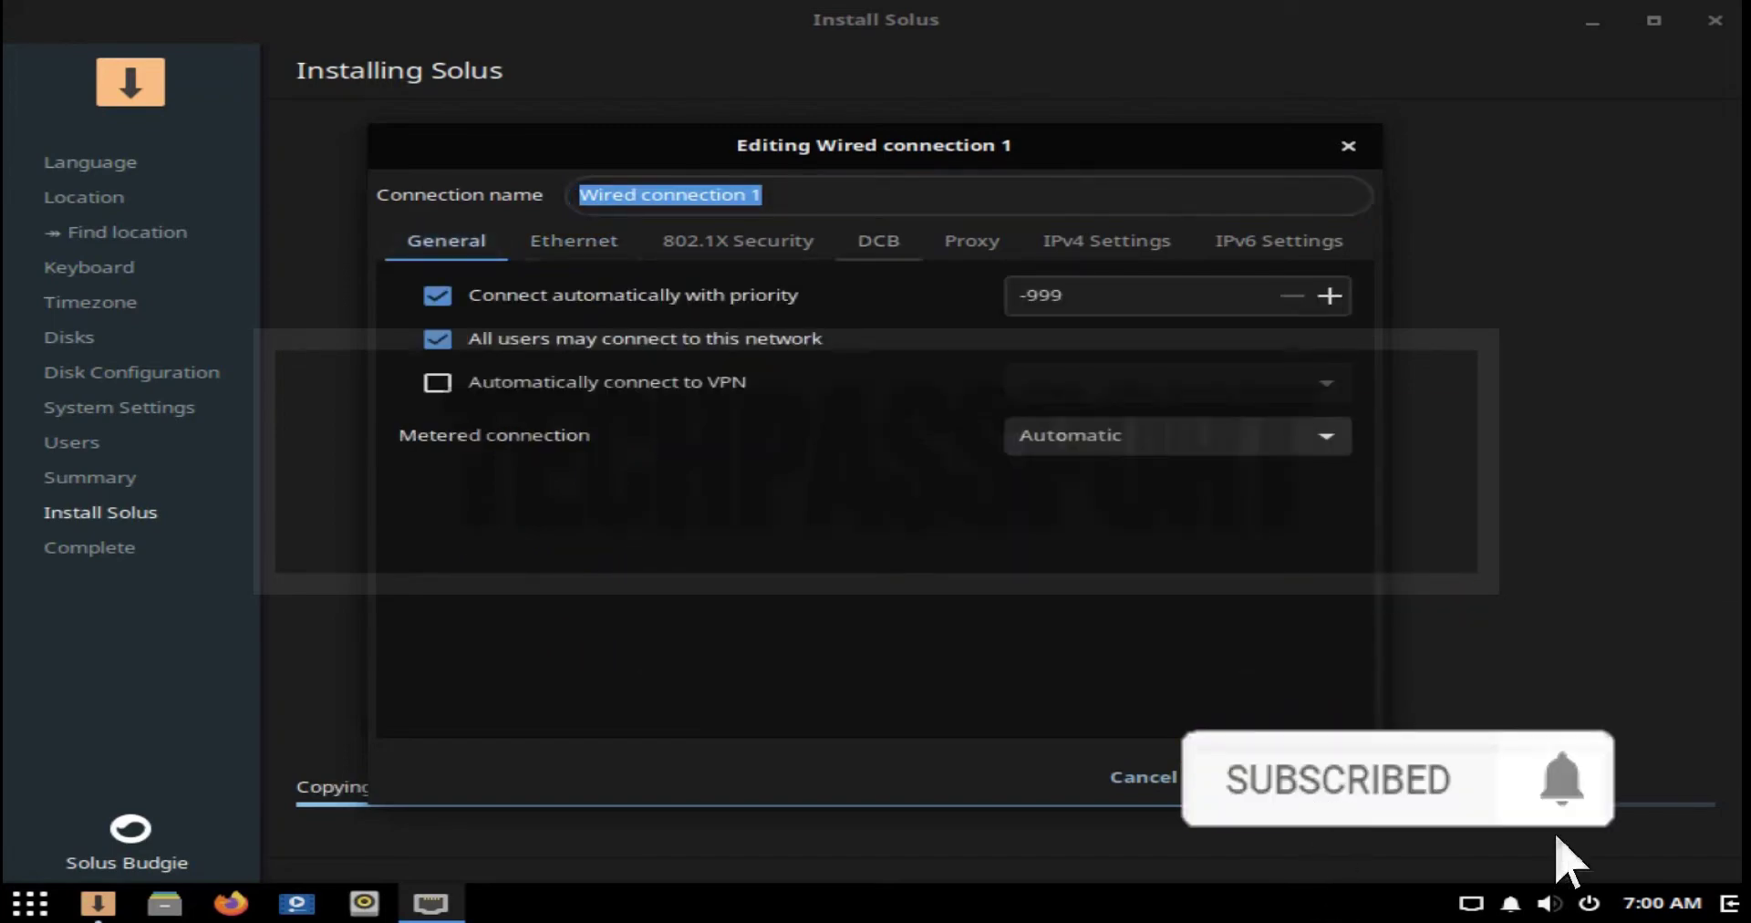
{"action": "key", "text": "ctrl+Page_Down"}
{"action": "key", "text": "ctrl+Page_Down"}
{"action": "key", "text": "ctrl+Page_Down"}
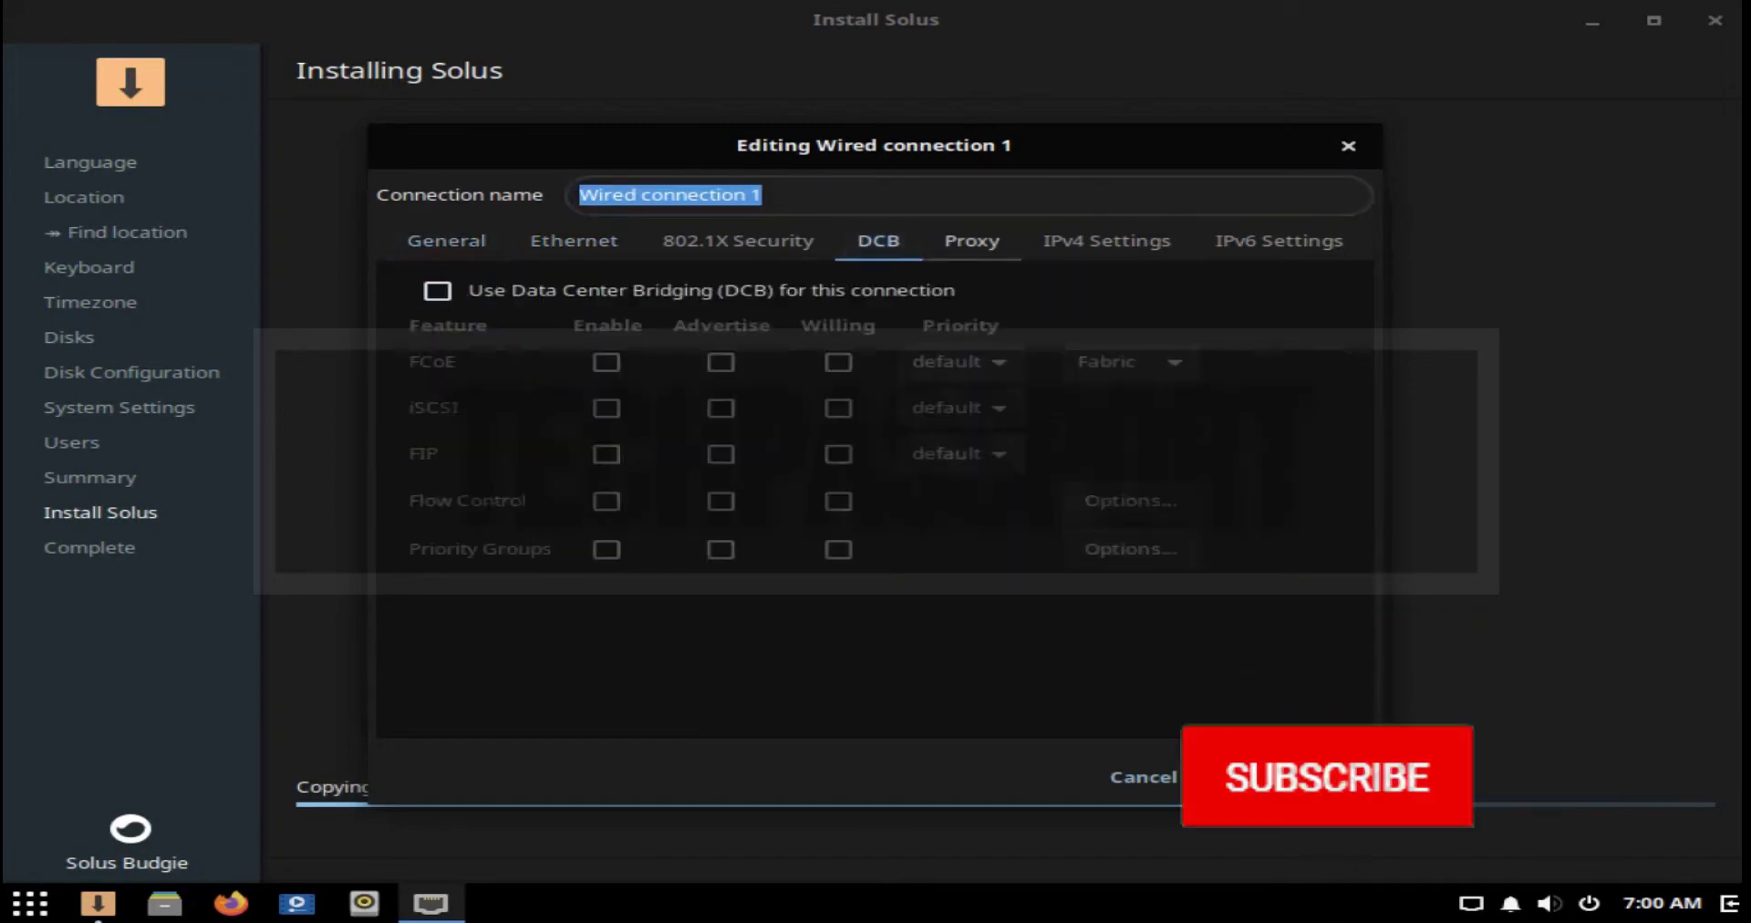
{"action": "key", "text": "ctrl+Page_Down"}
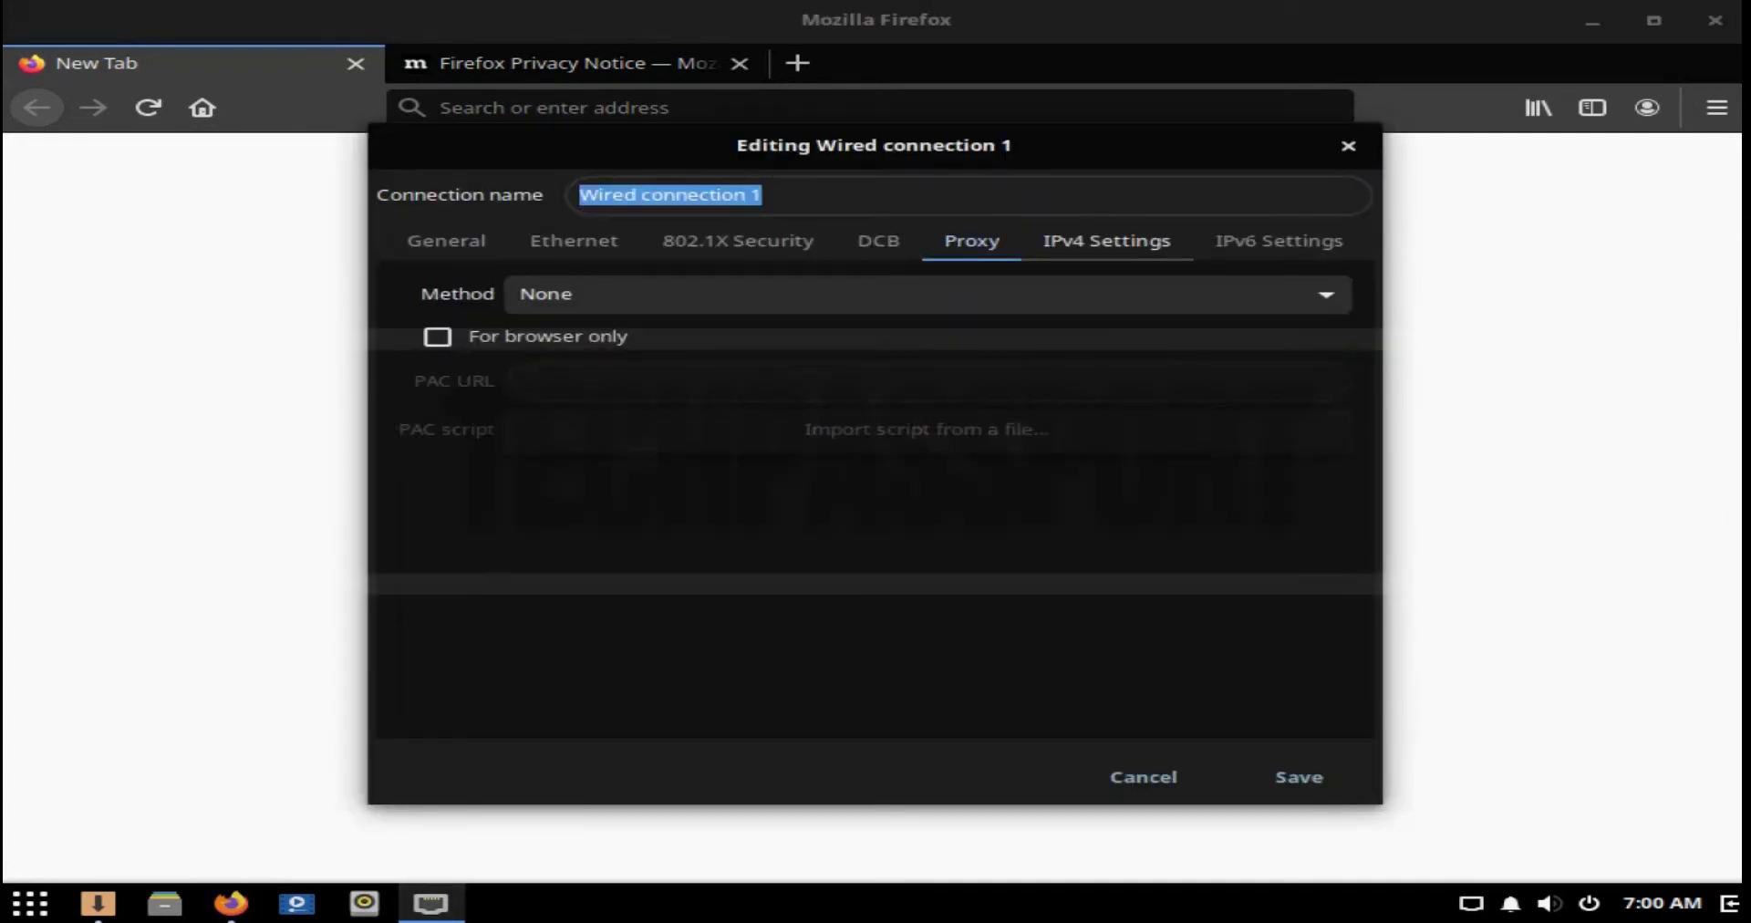
{"action": "left_click", "coordinate": [1279, 241]}
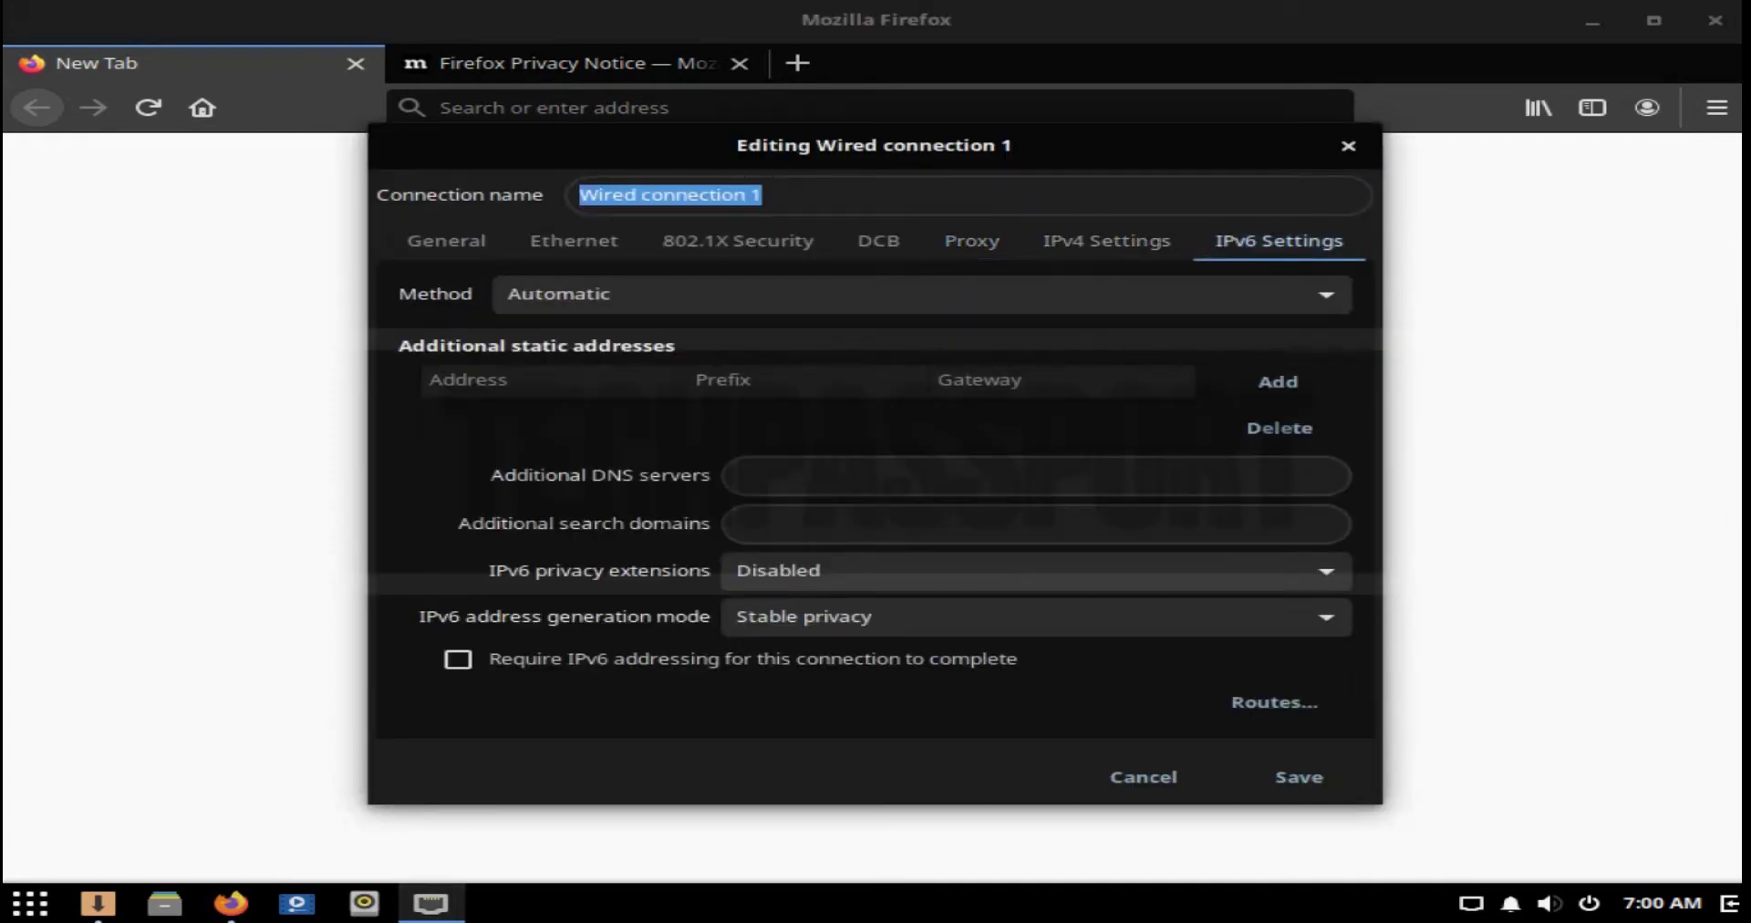
{"action": "left_click", "coordinate": [1348, 146]}
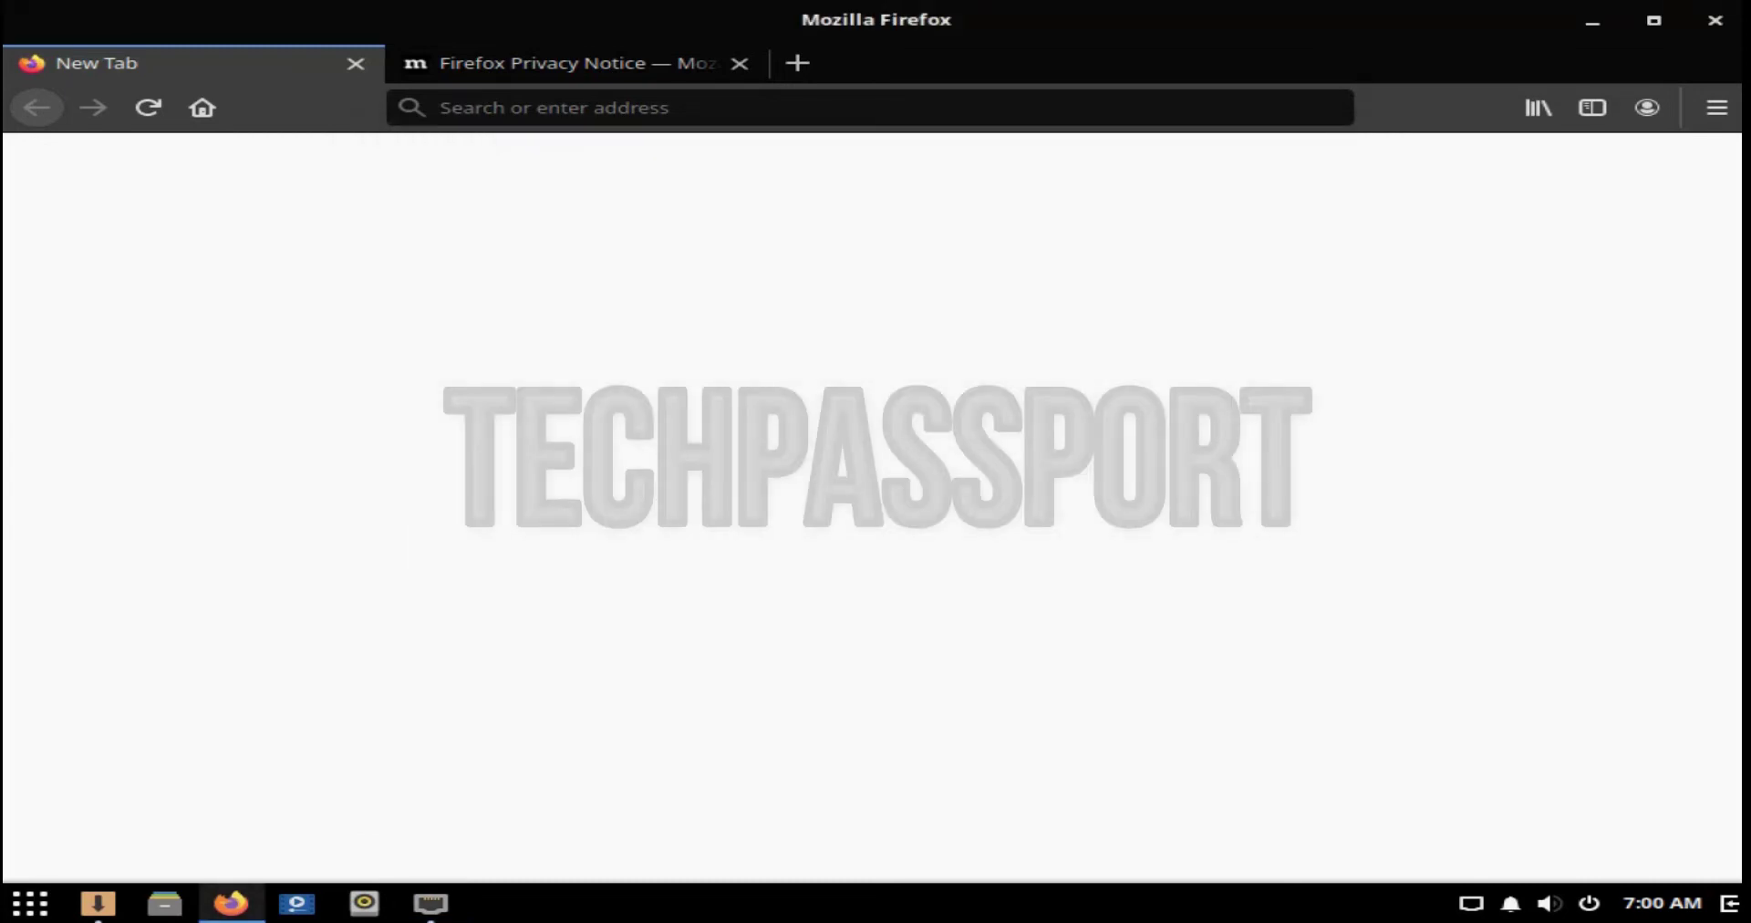
Step: Switch to the Privacy Notice tab and quit Firefox, cancelling the first quit prompt
{"action": "key", "text": "ctrl+Tab"}
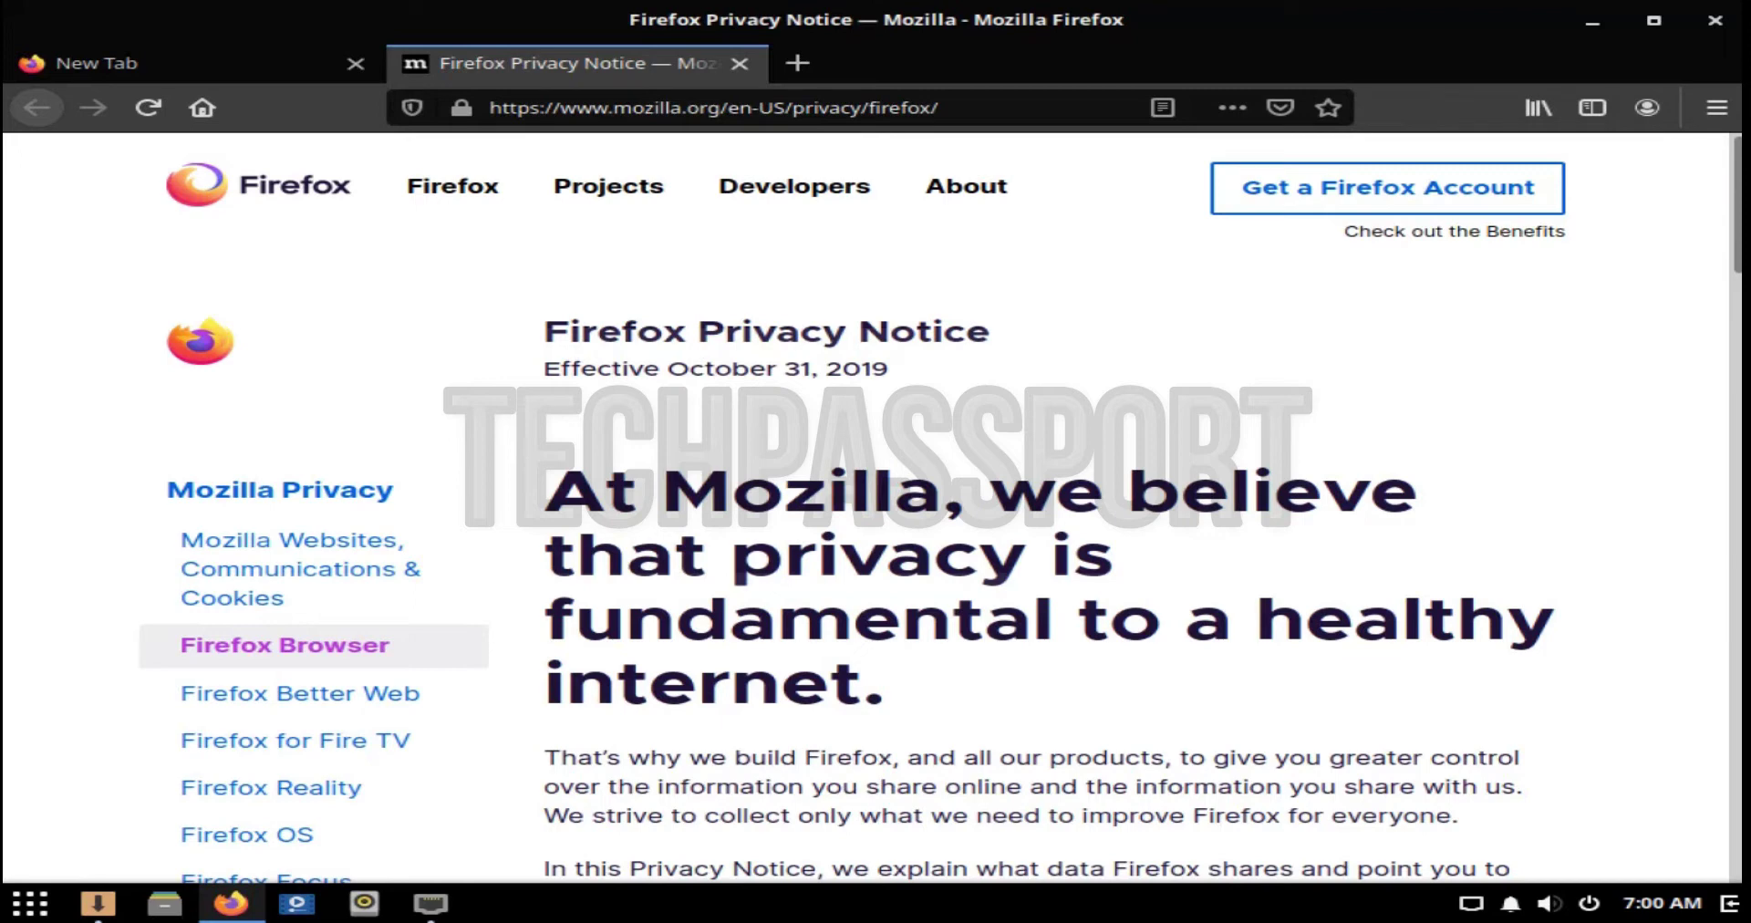
{"action": "key", "text": "ctrl+q"}
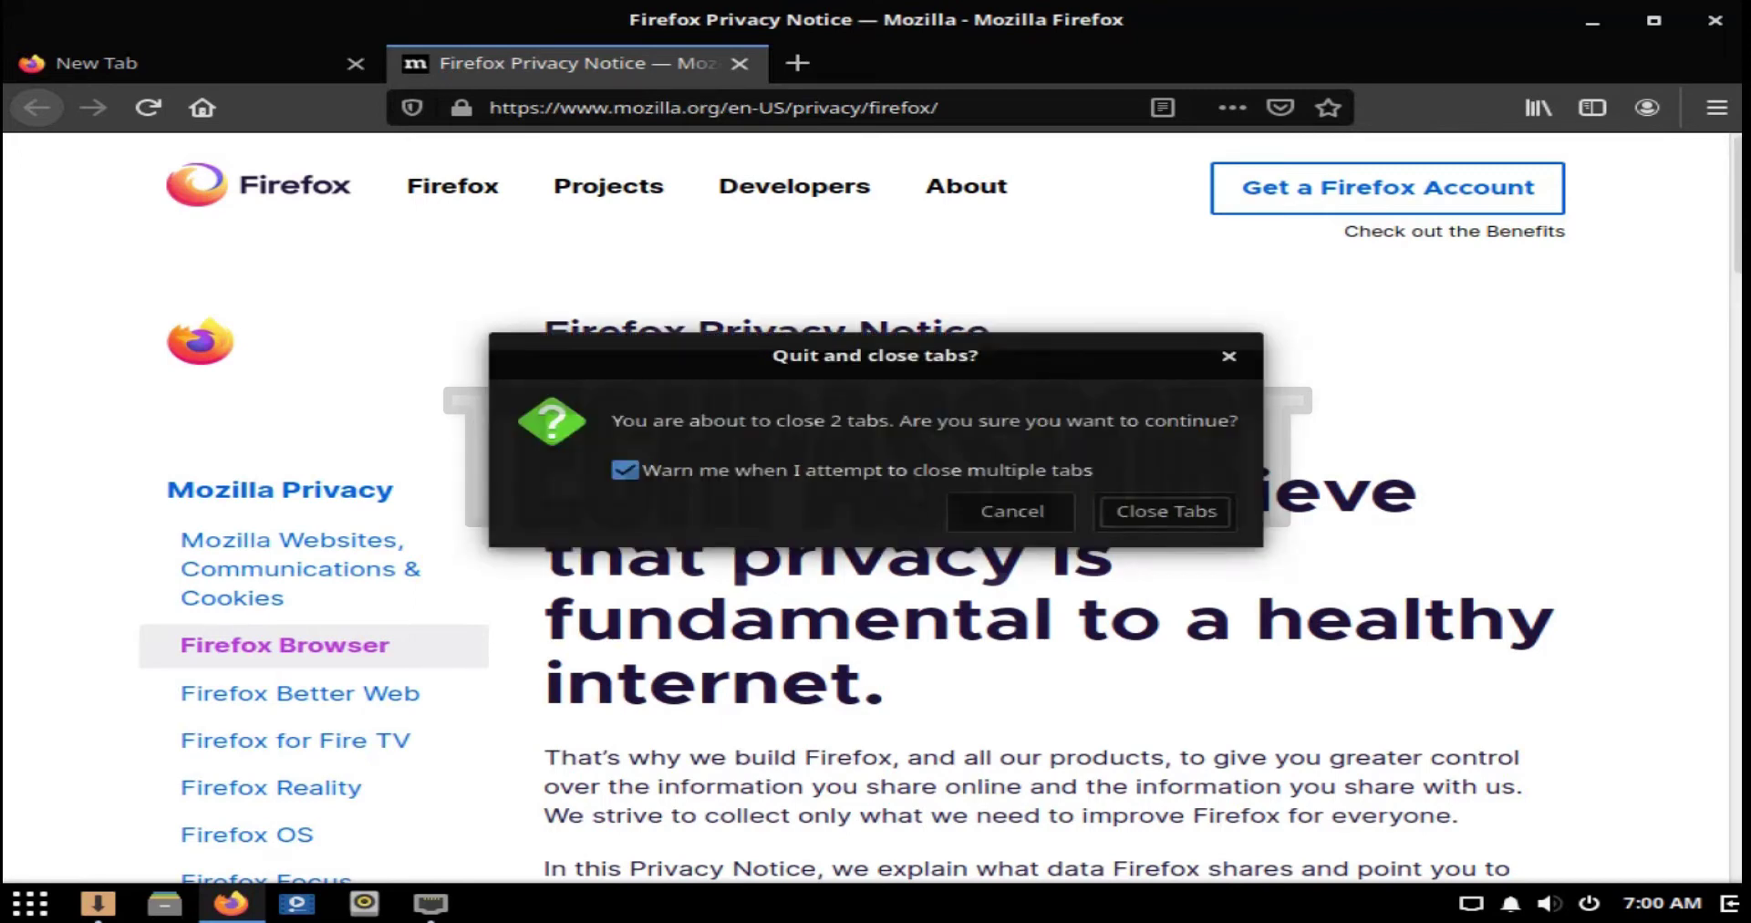
{"action": "key", "text": "Escape"}
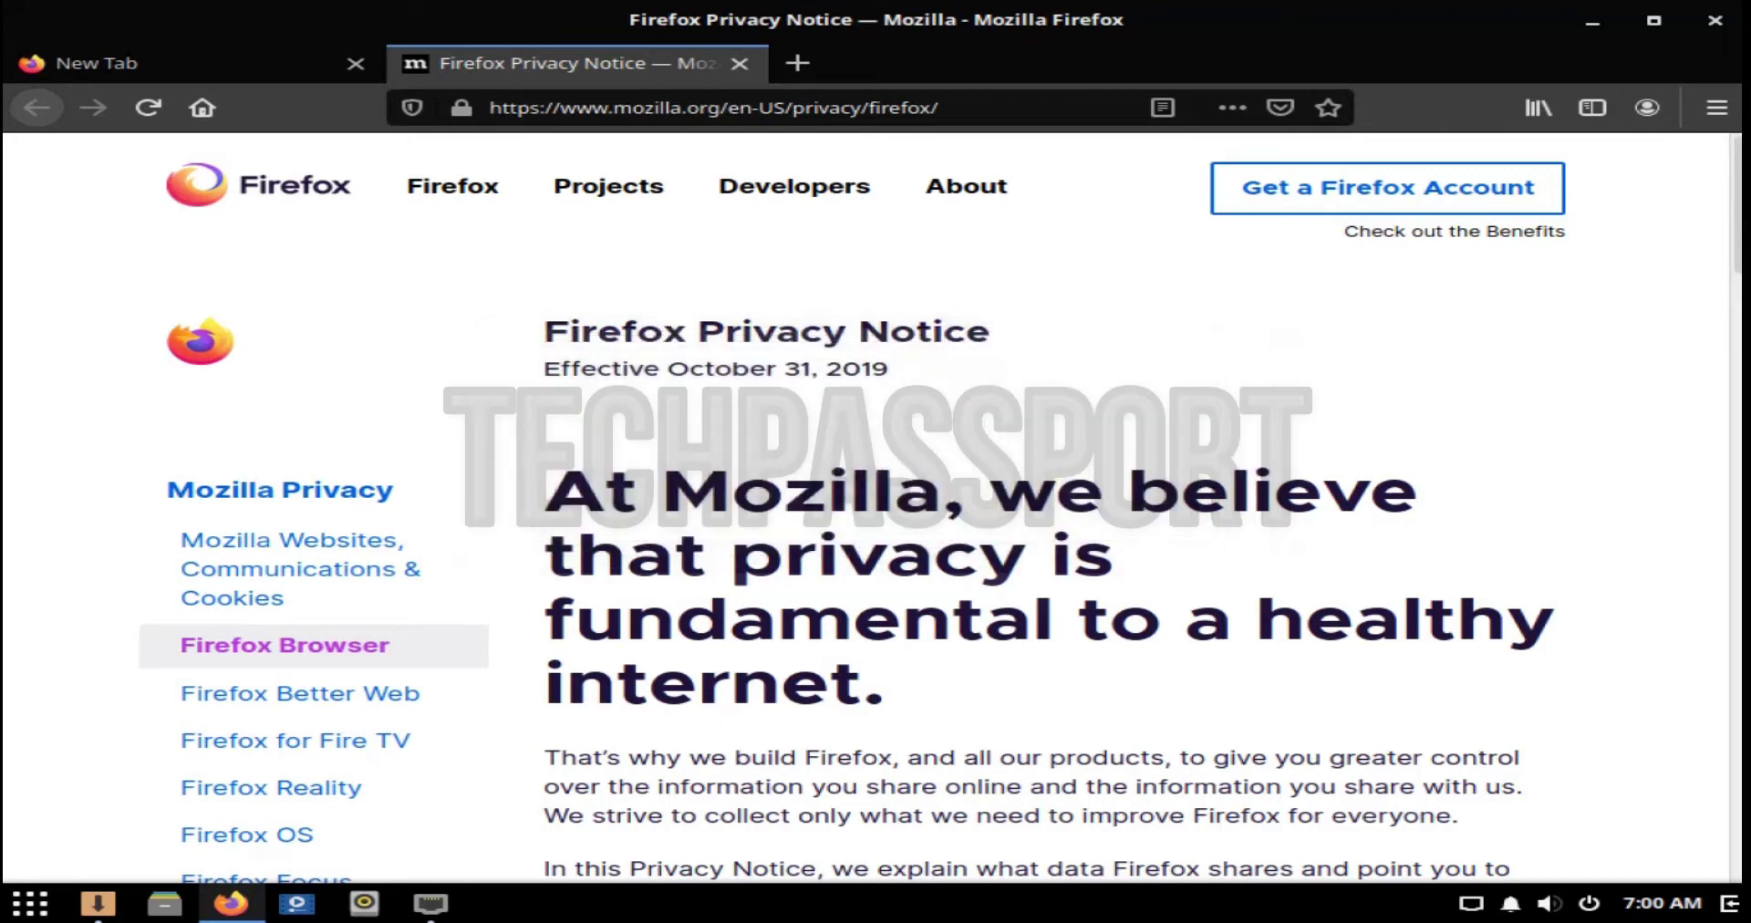
{"action": "key", "text": "alt+Tab"}
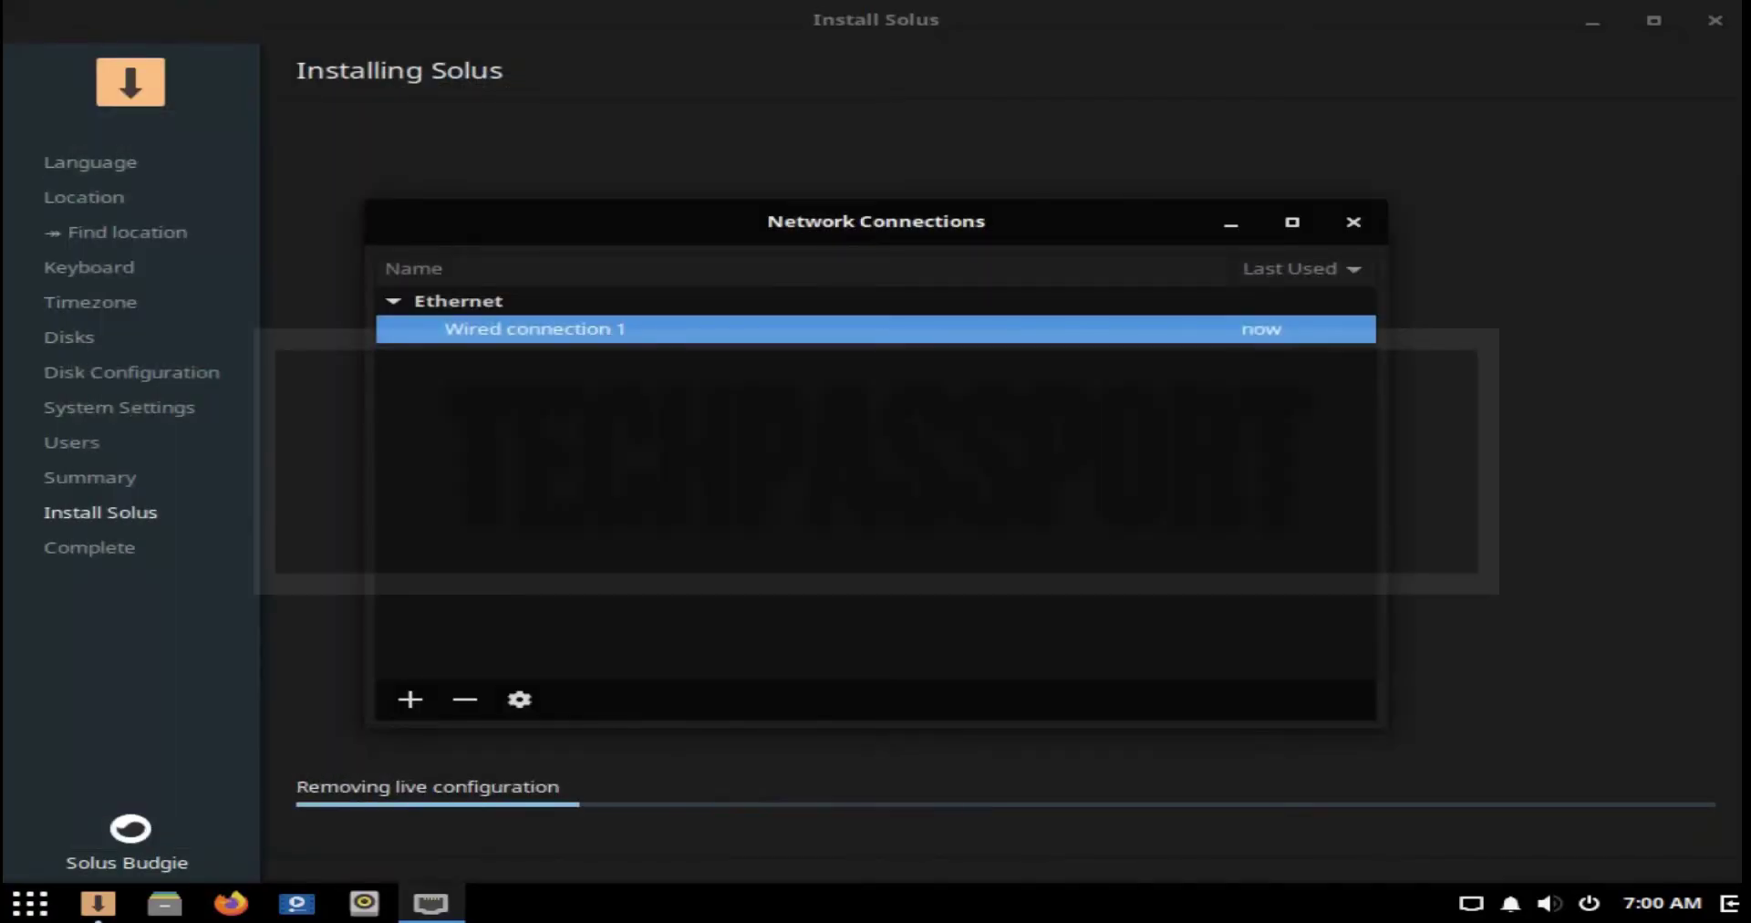
Step: Close the Network Connections window, then briefly open and close the home folder in Files
{"action": "left_click_drag", "start_coordinate": [1140, 222], "coordinate": [1310, 158]}
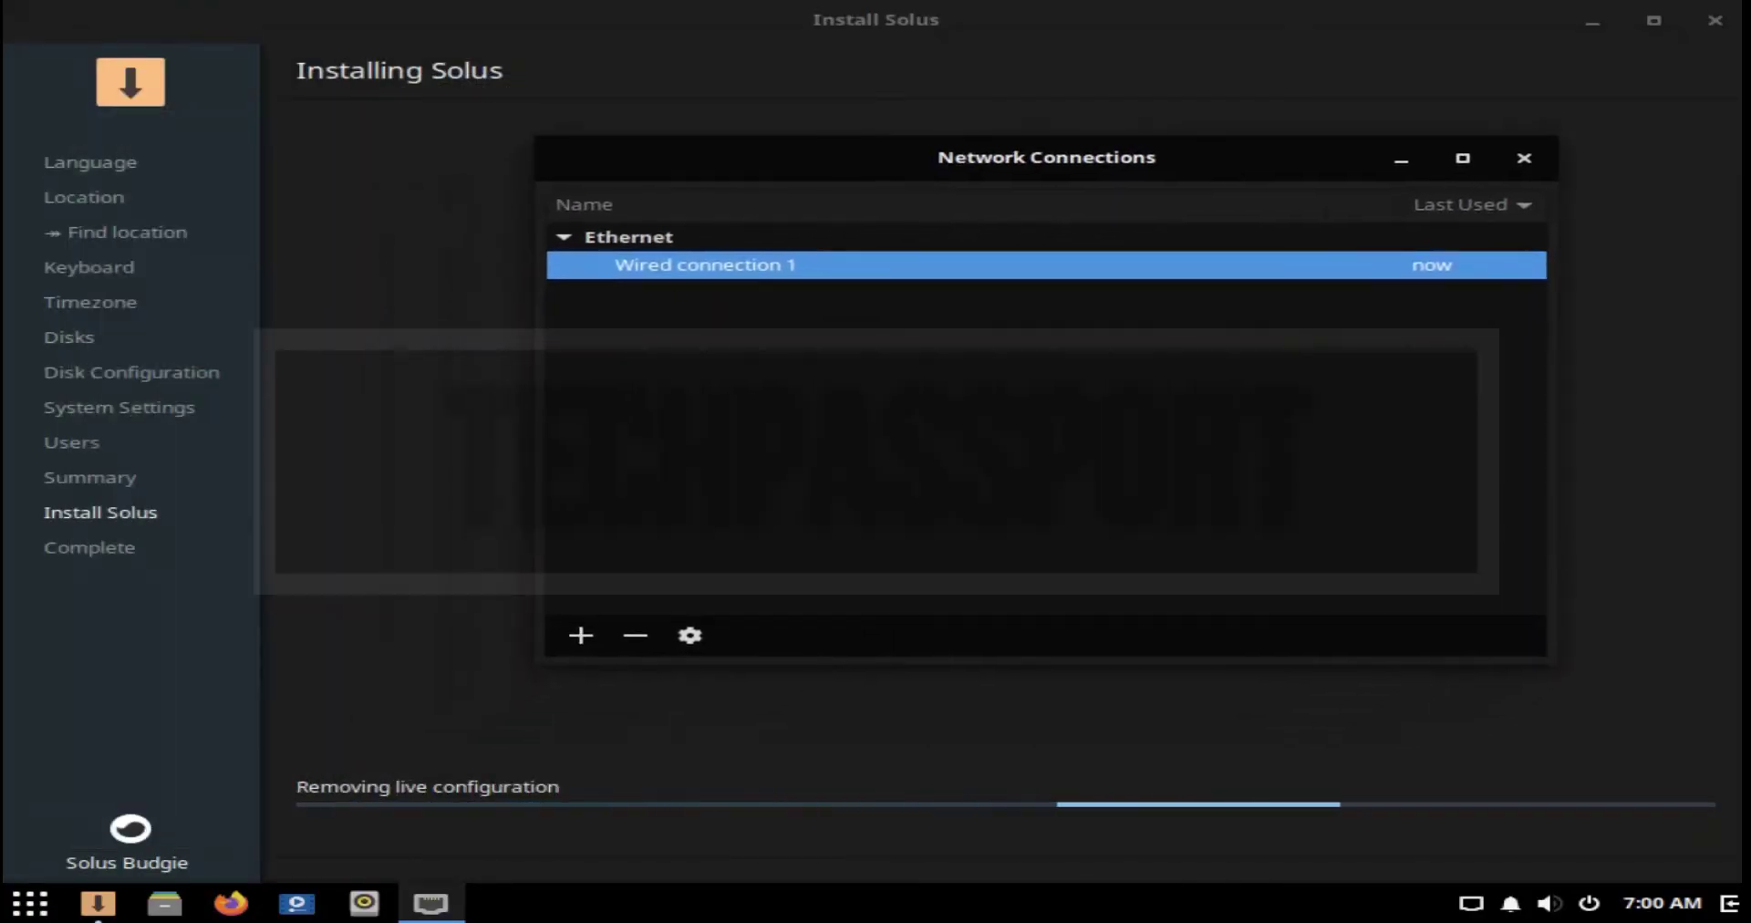
{"action": "left_click", "coordinate": [1524, 158]}
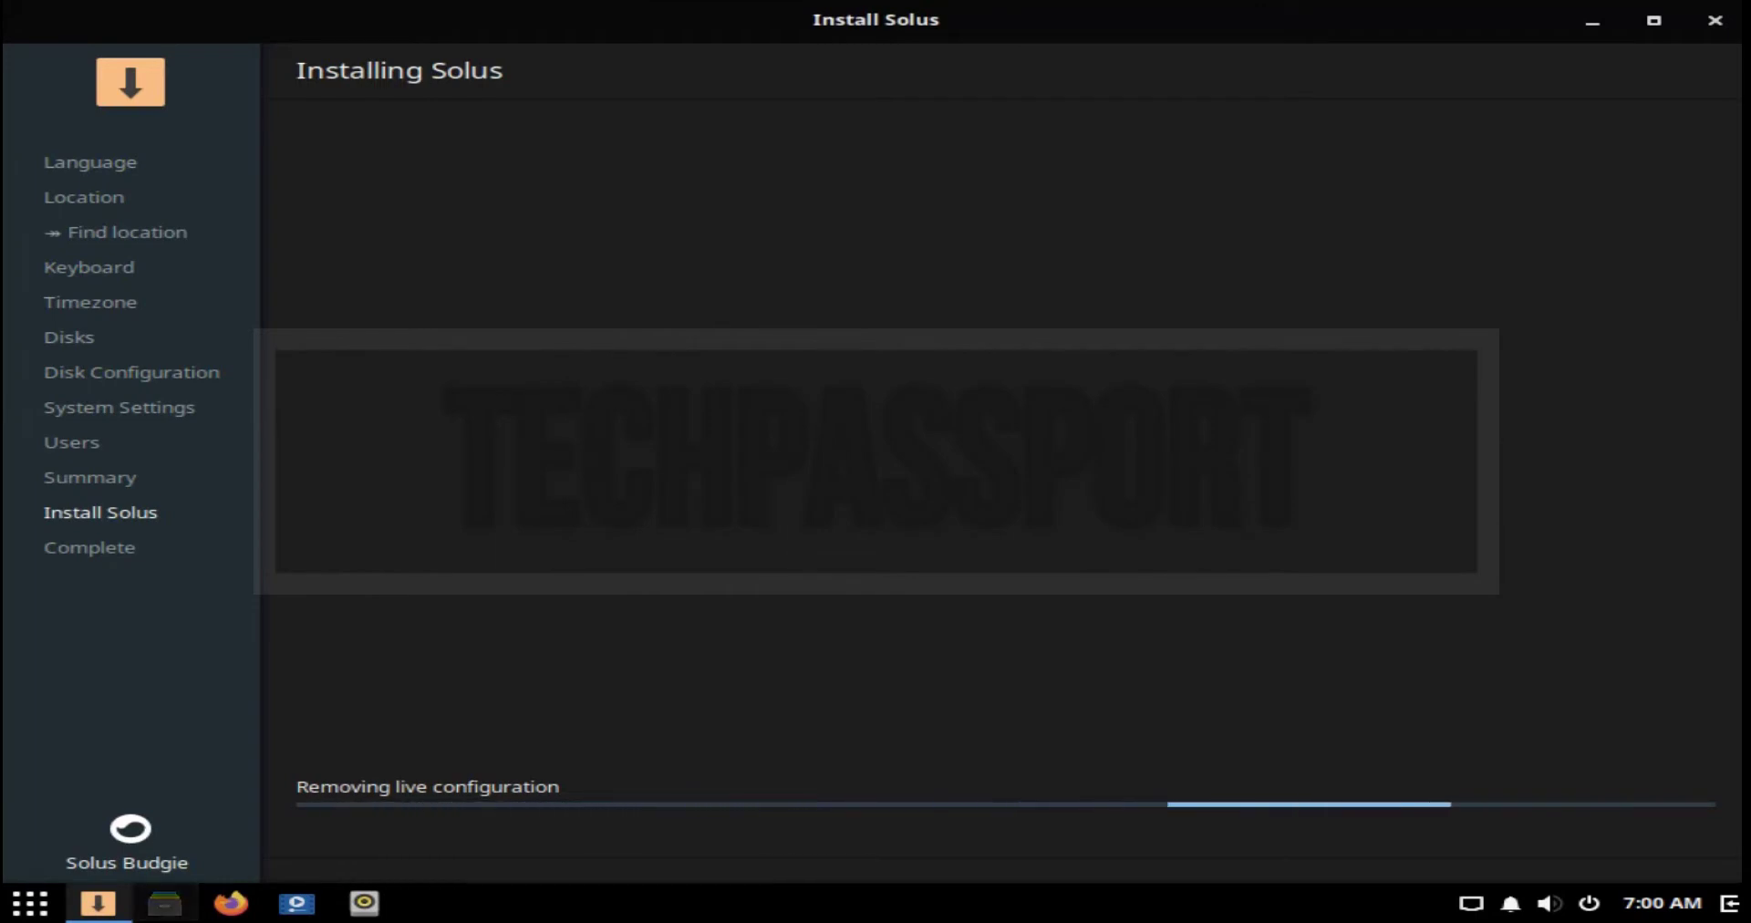
{"action": "left_click", "coordinate": [164, 904]}
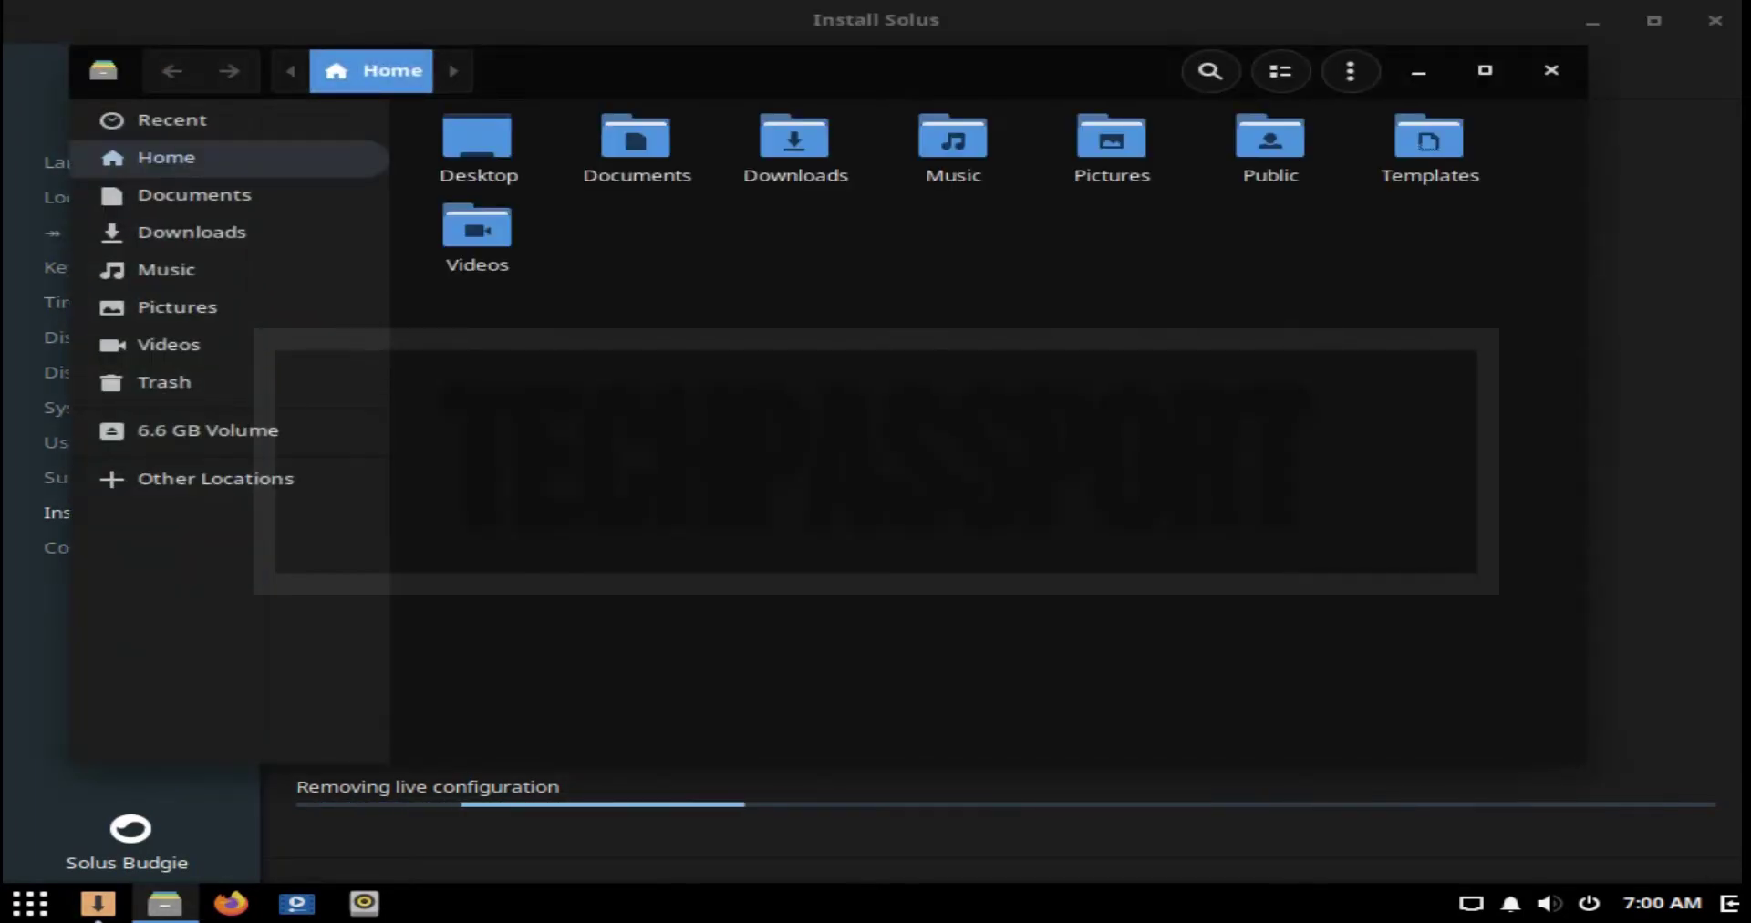
{"action": "left_click", "coordinate": [1551, 70]}
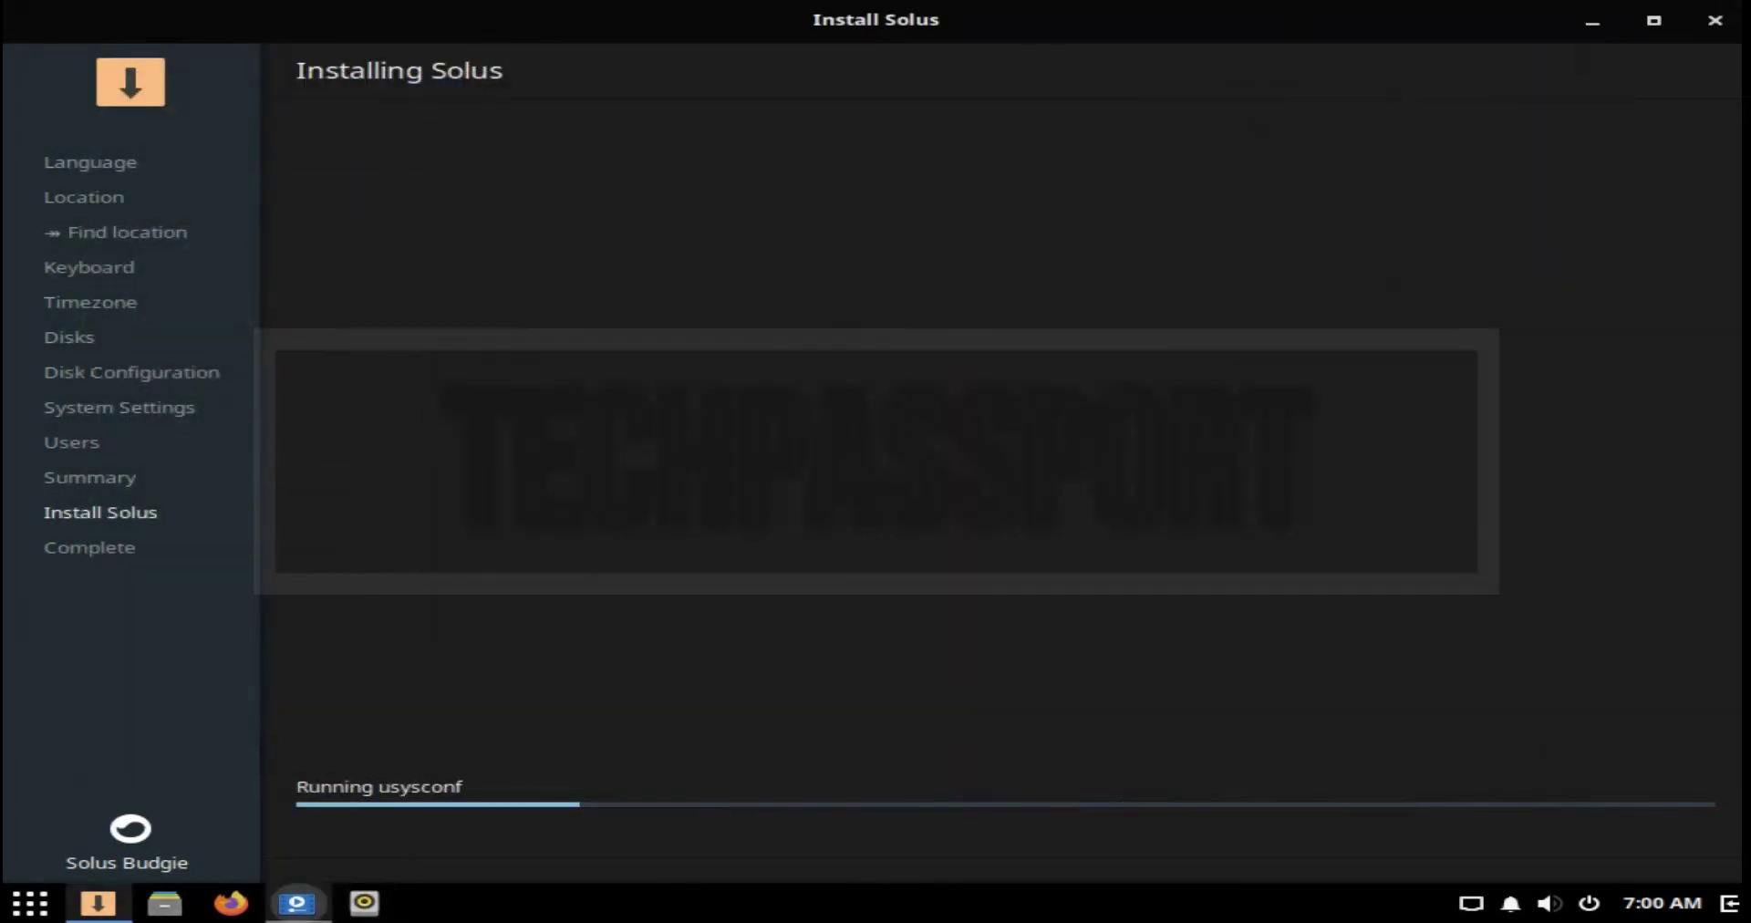
Step: Open GNOME MPV, cancel its open-location prompt, close it, and restart into the installed Solus
{"action": "left_click", "coordinate": [296, 903]}
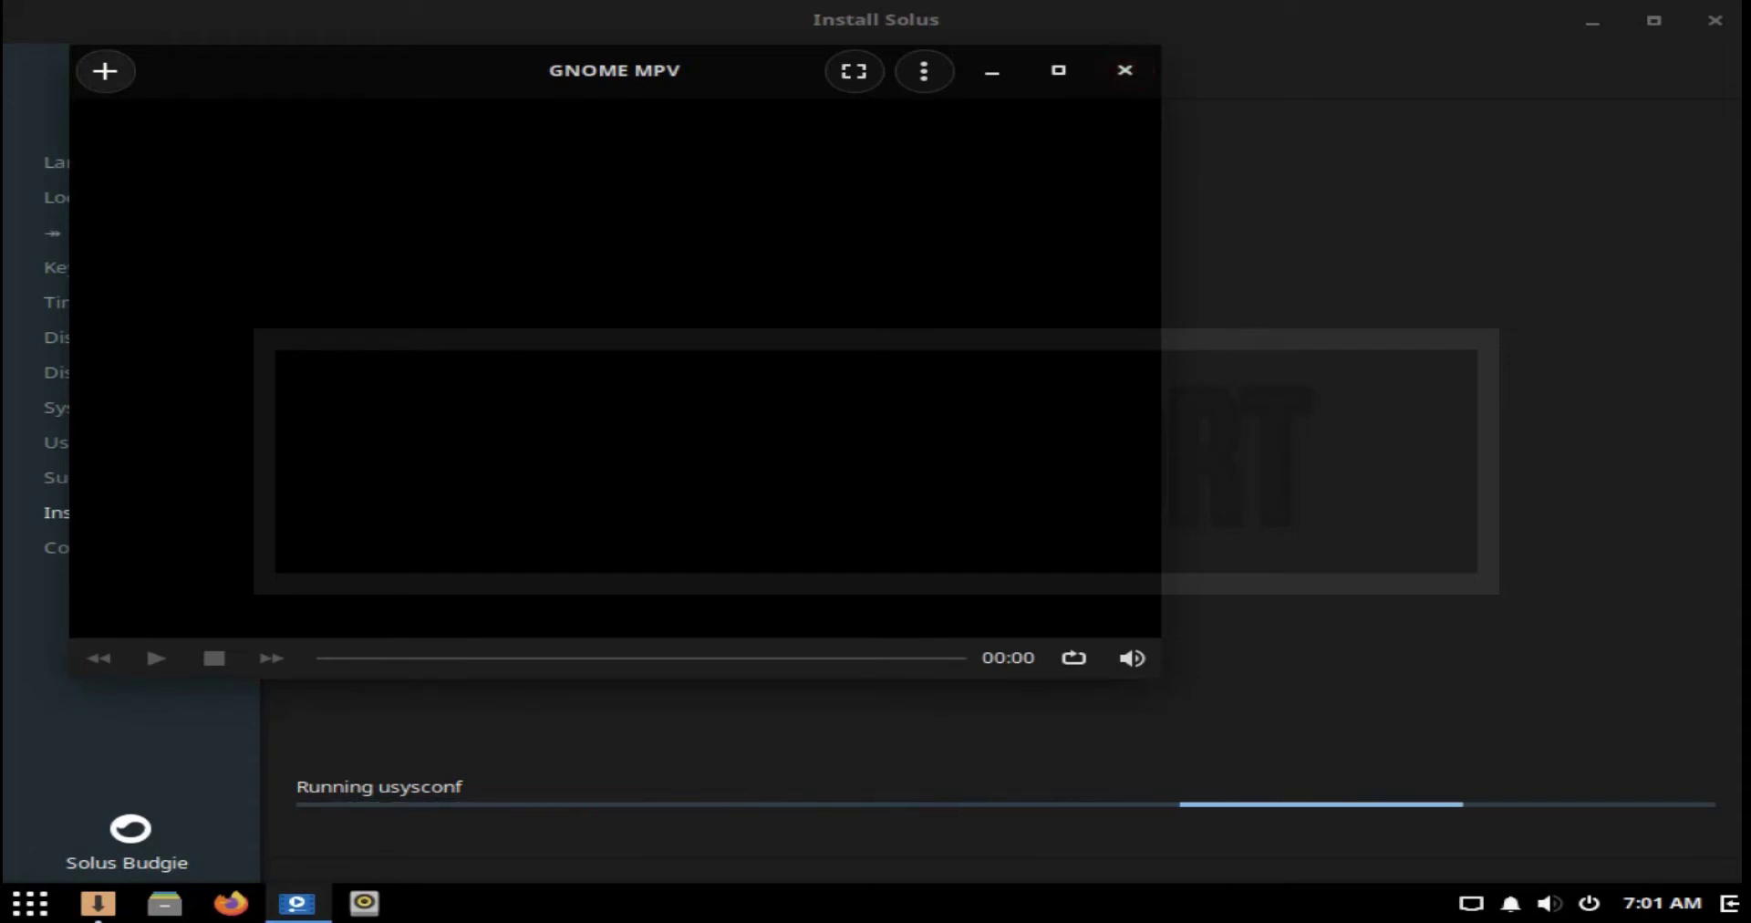
{"action": "left_click", "coordinate": [105, 71]}
{"action": "left_click", "coordinate": [186, 165]}
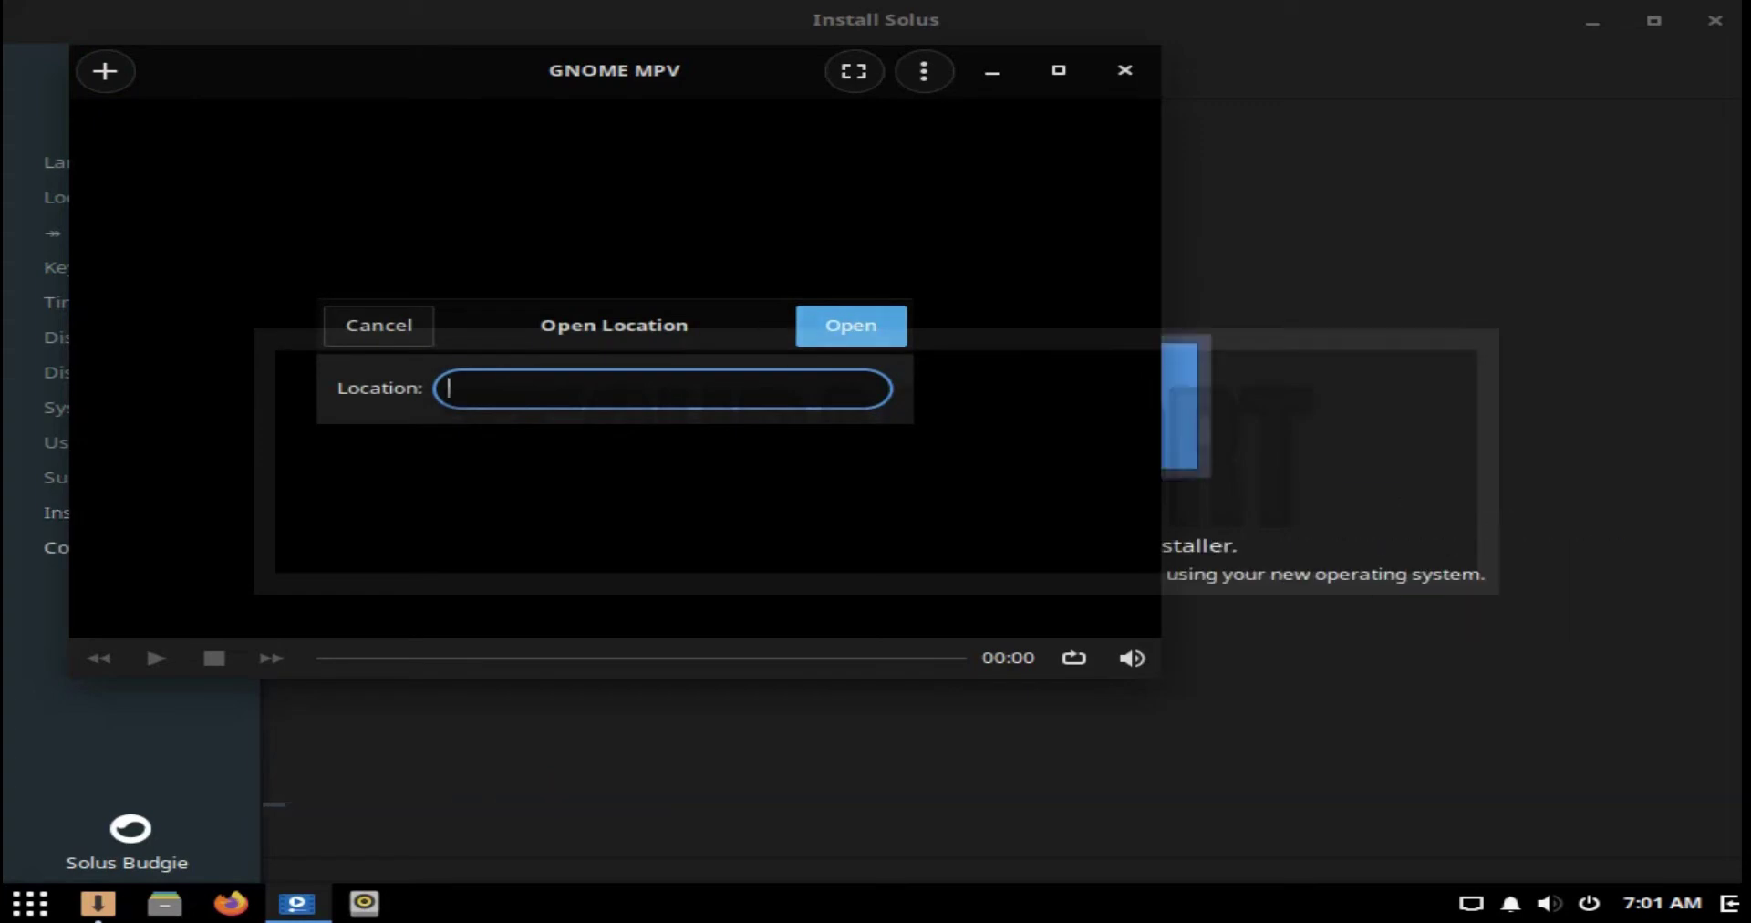
{"action": "left_click", "coordinate": [378, 325]}
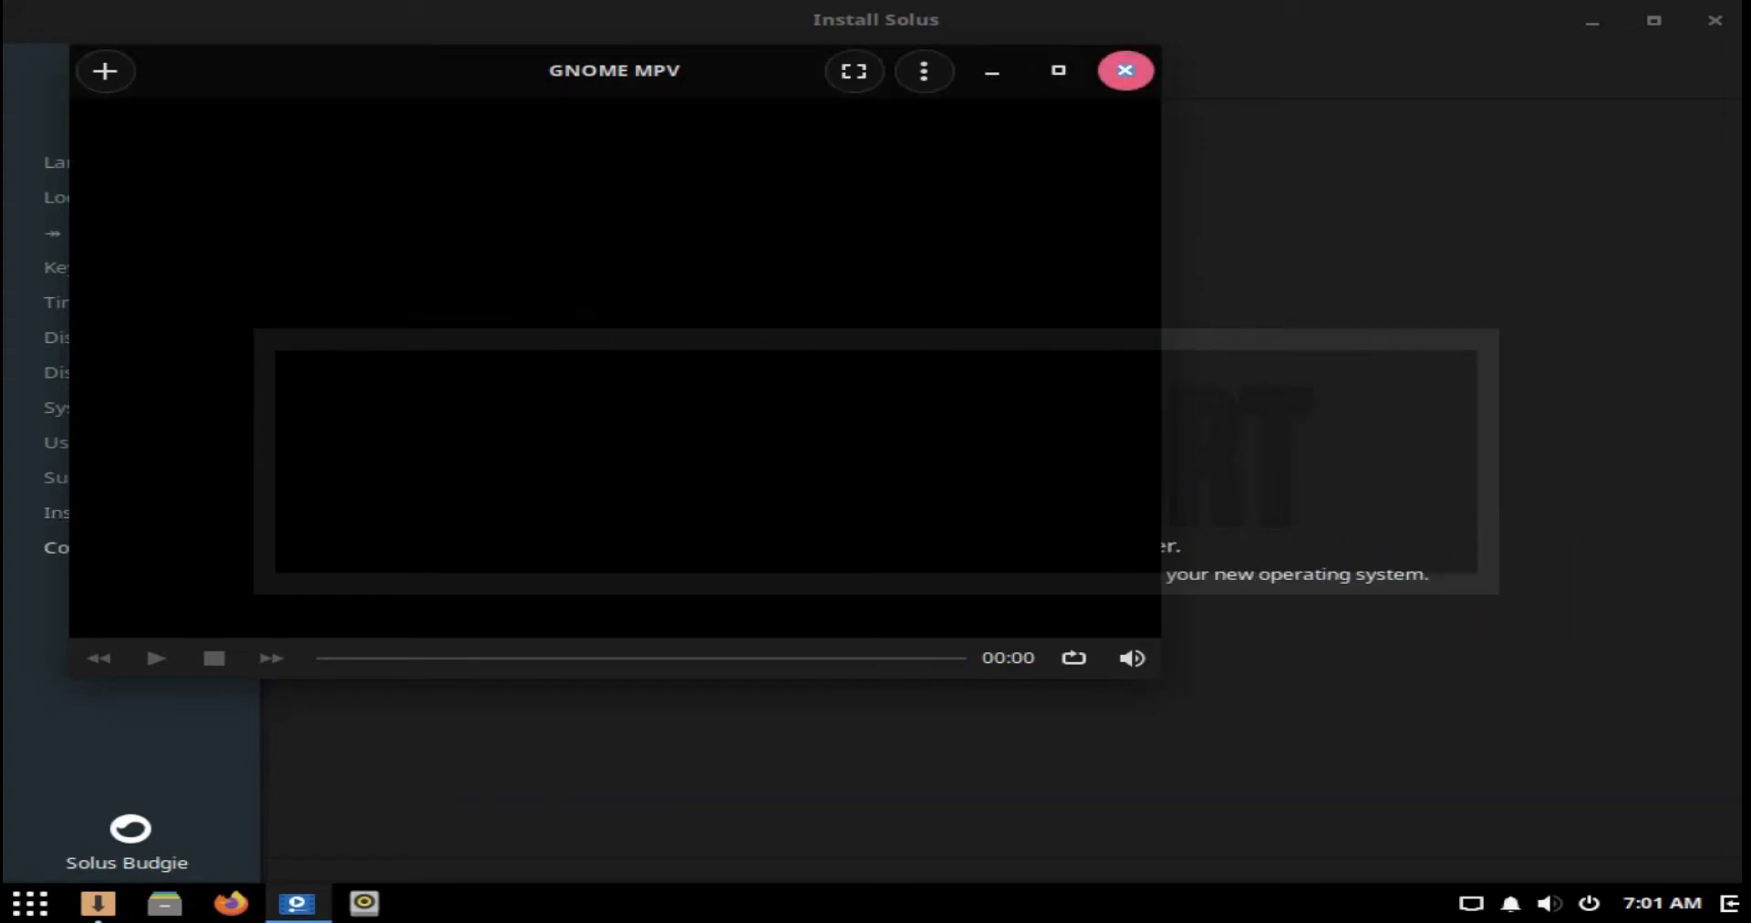
{"action": "left_click", "coordinate": [1125, 70]}
{"action": "left_click", "coordinate": [1005, 617]}
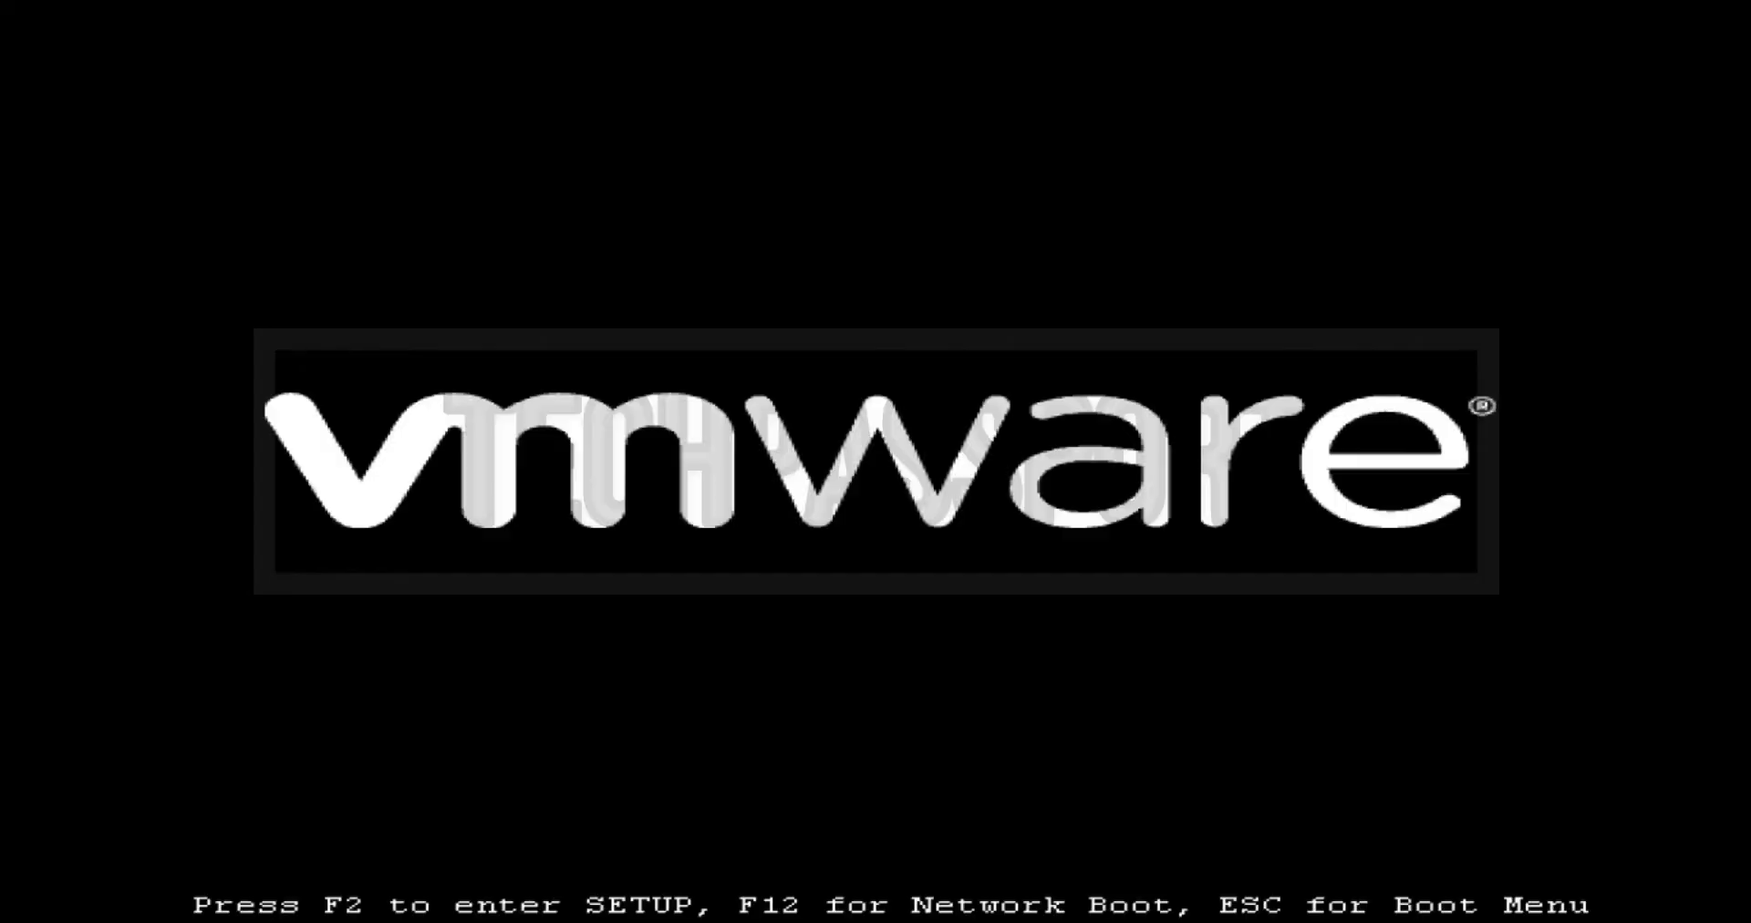
Step: Boot the default Solus GRUB entry and log in with the account password
{"action": "key", "text": "Return"}
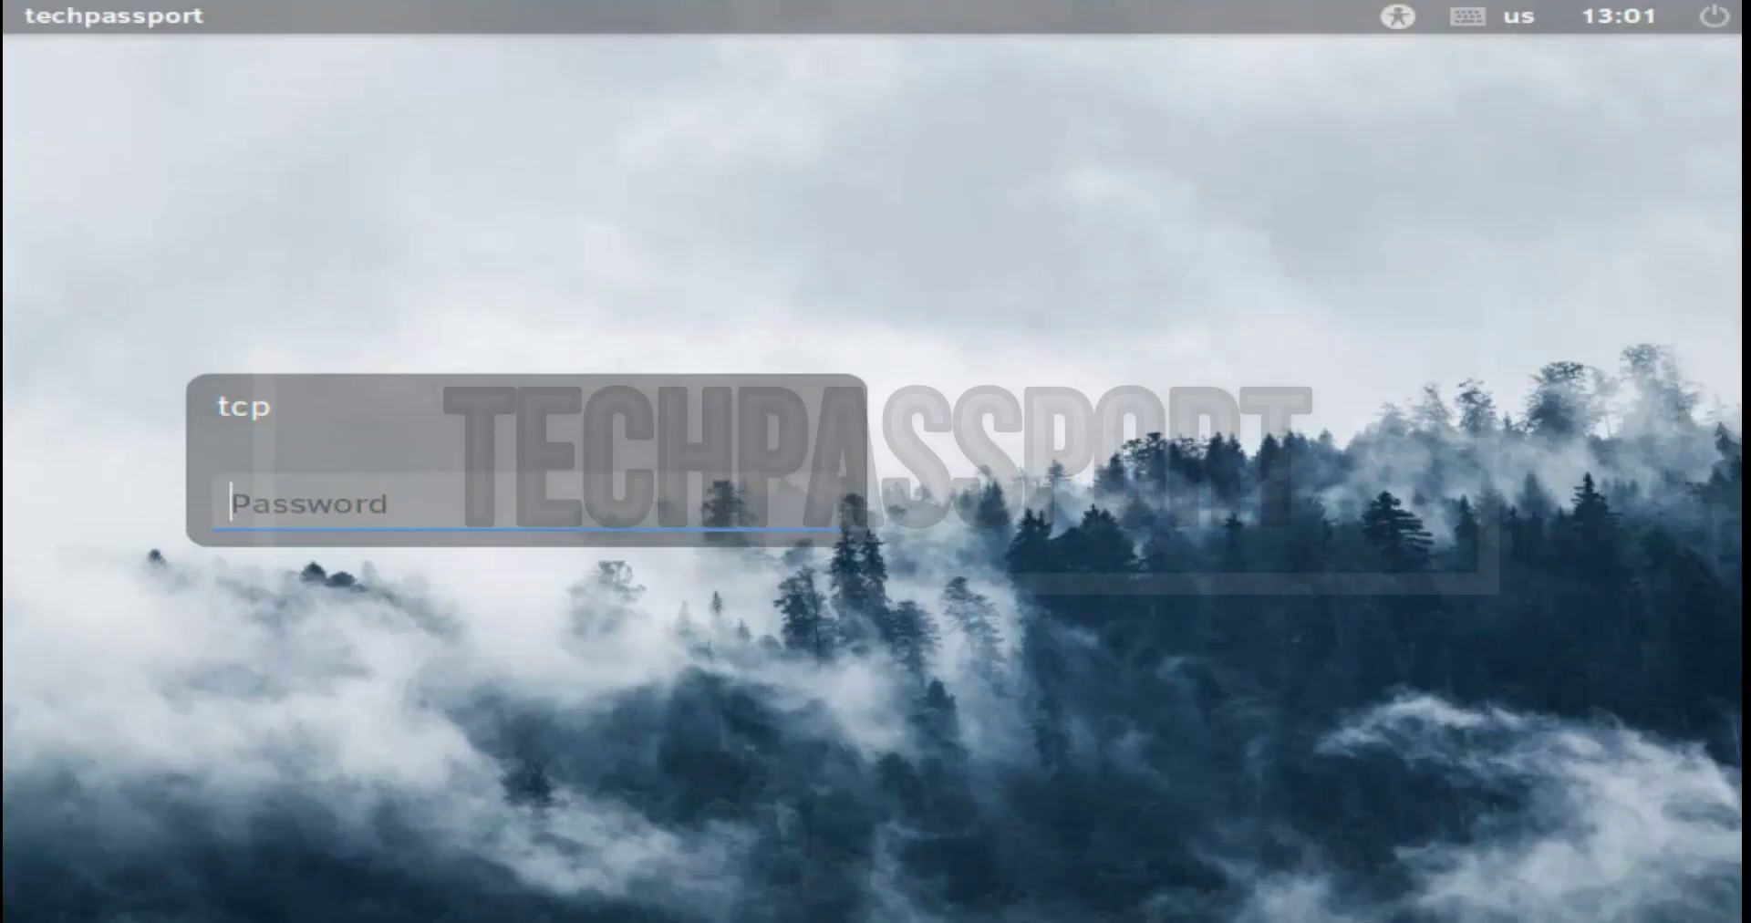
{"action": "type", "text": "••••"}
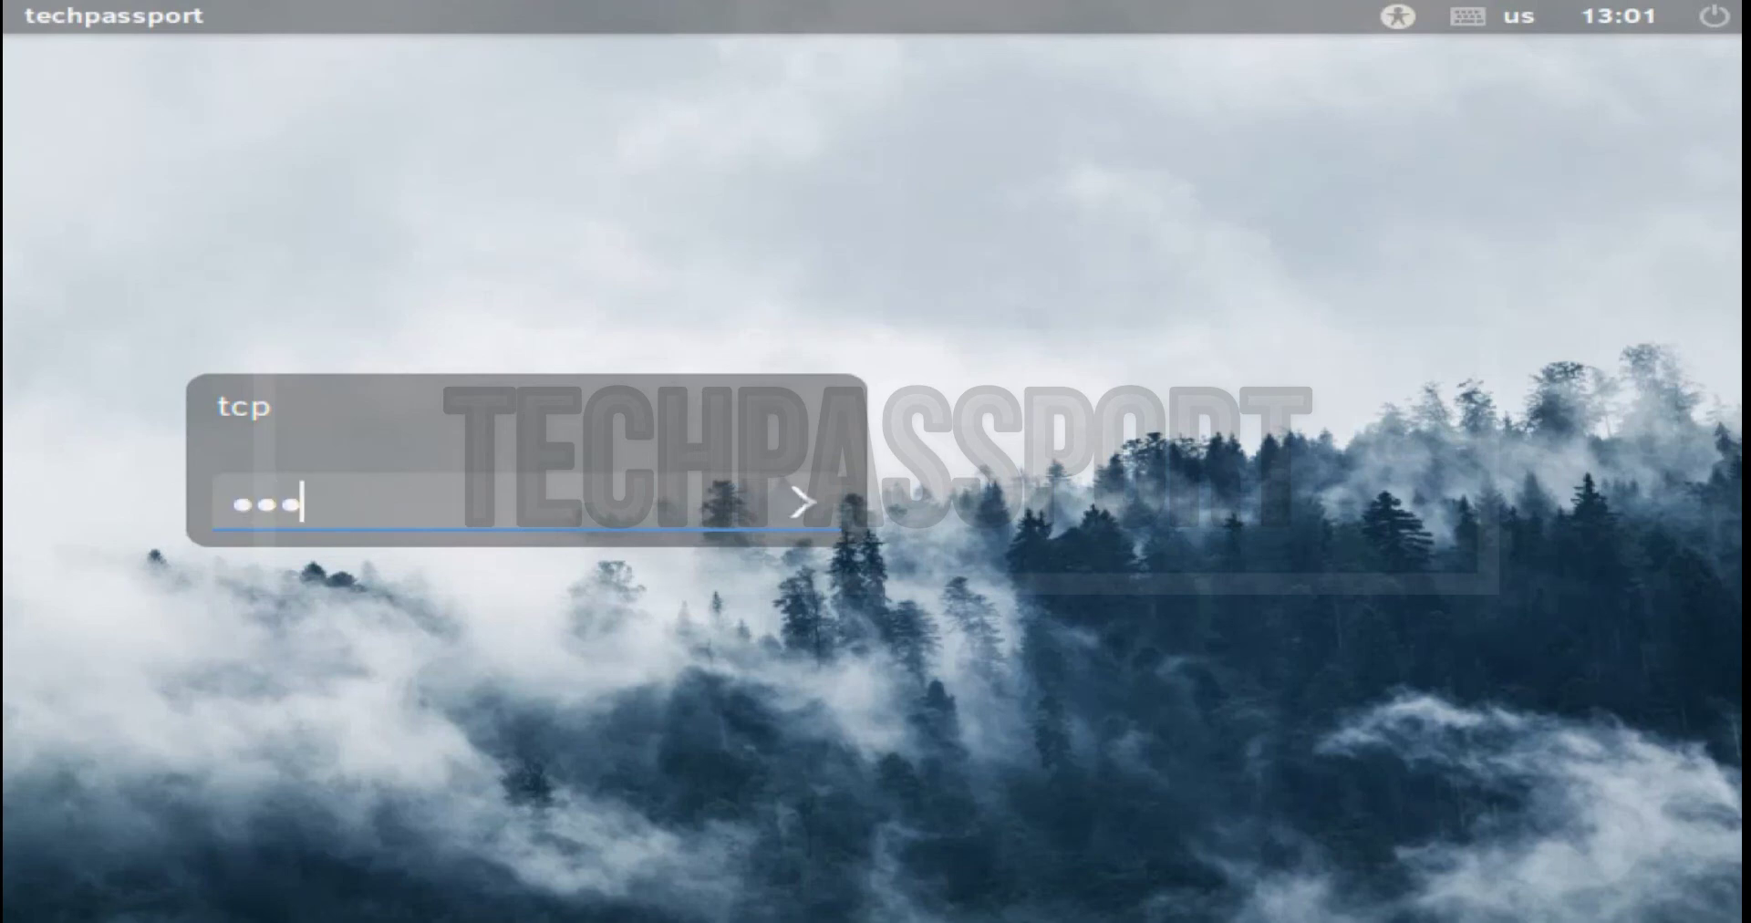
{"action": "type", "text": "••••"}
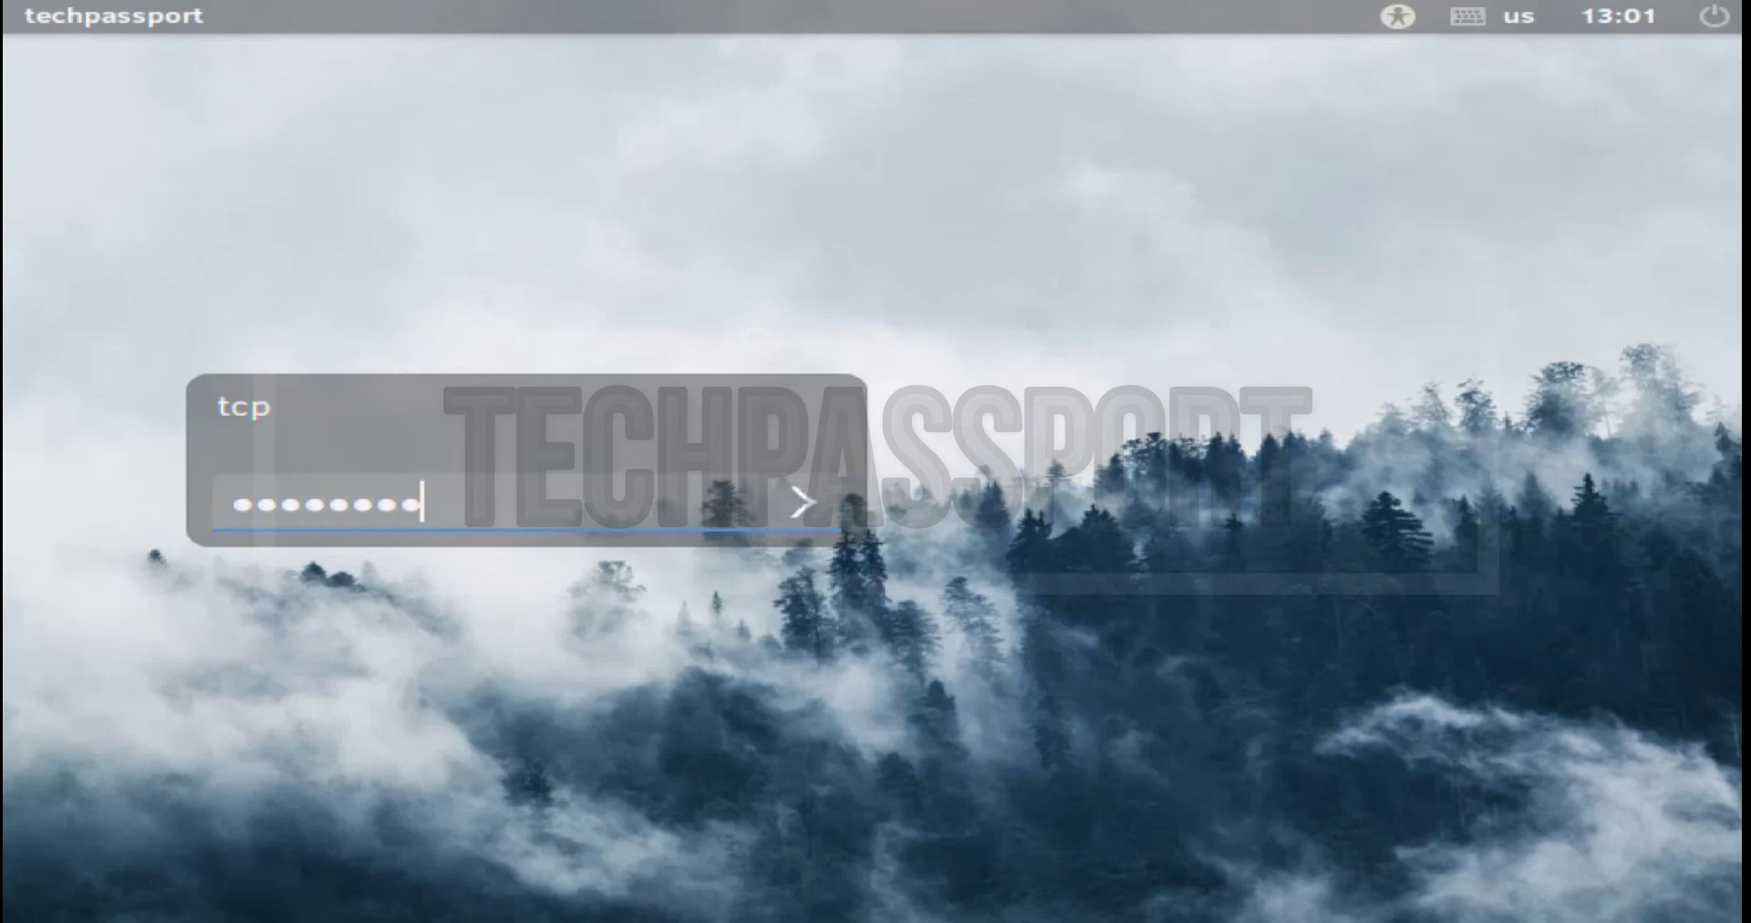
{"action": "key", "text": "Return"}
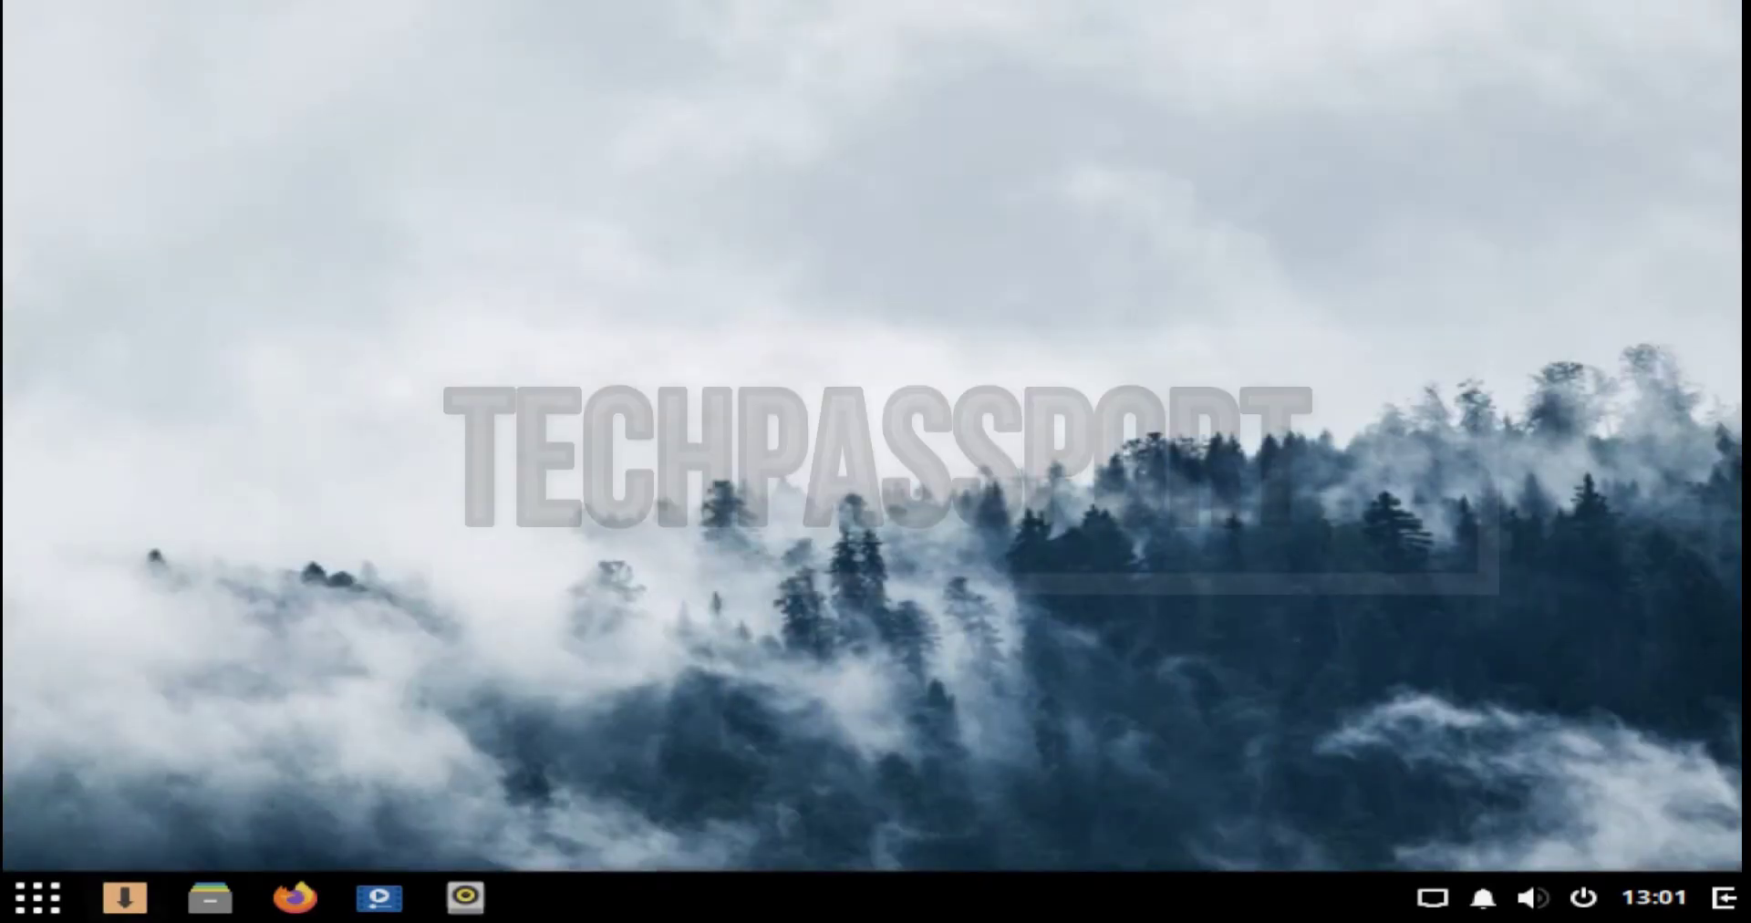
Step: Launch Budgie Desktop Settings, authorise the updates with the password, and browse Third Party apps
{"action": "key", "text": "super"}
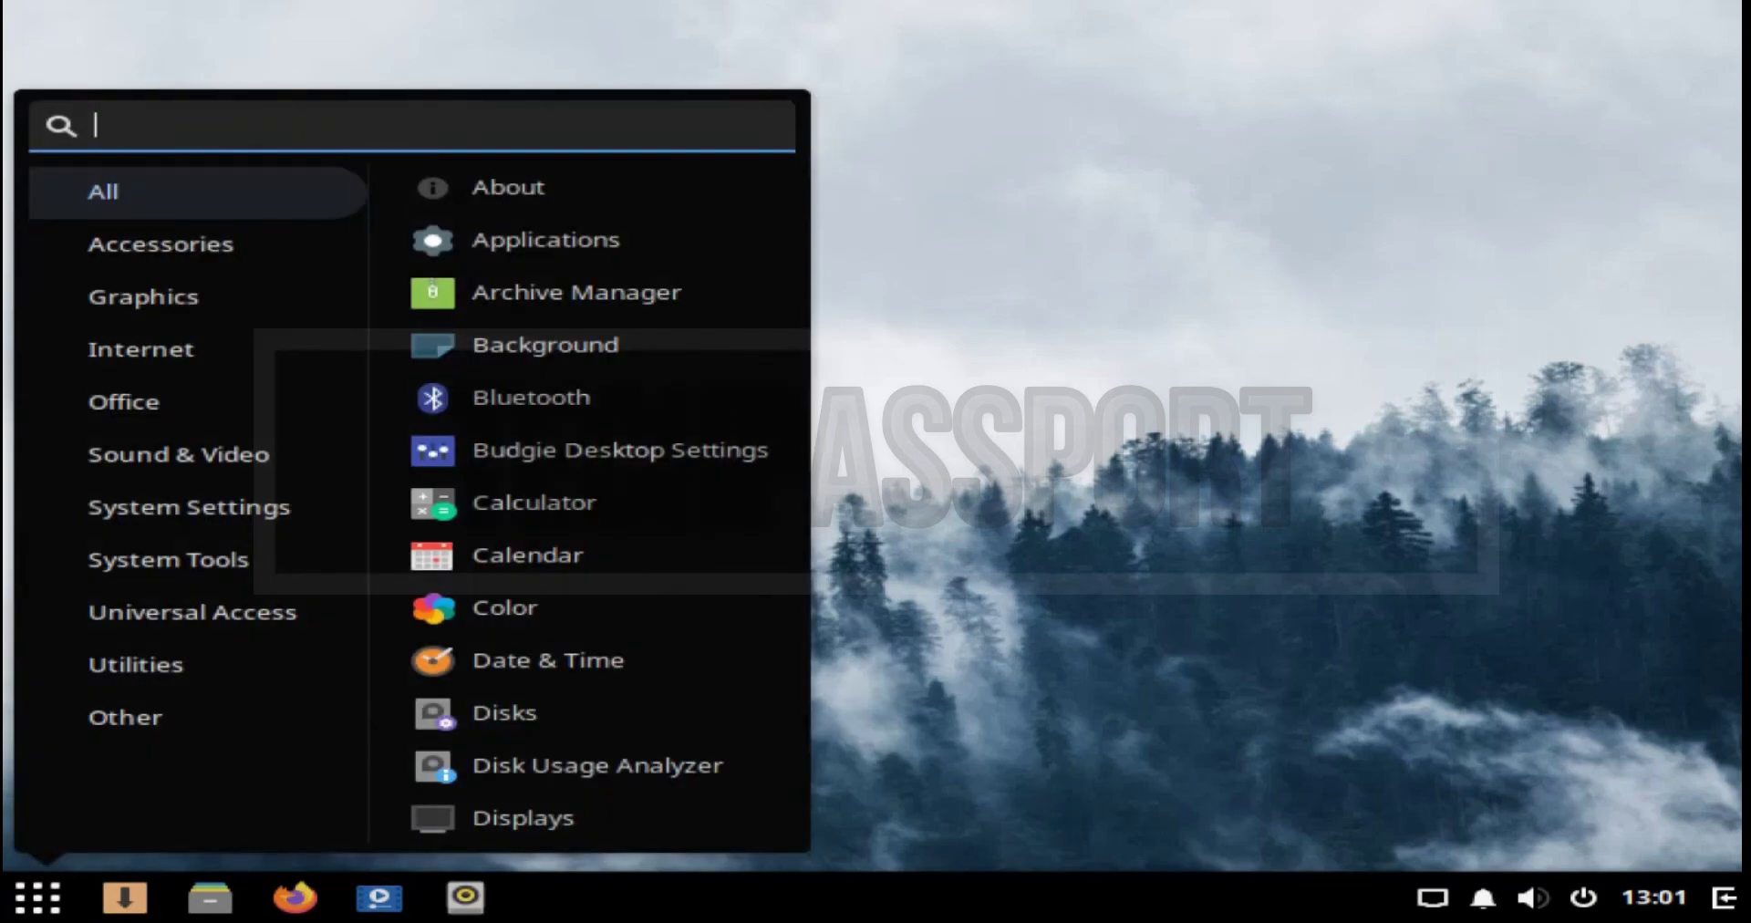
{"action": "left_click", "coordinate": [588, 450]}
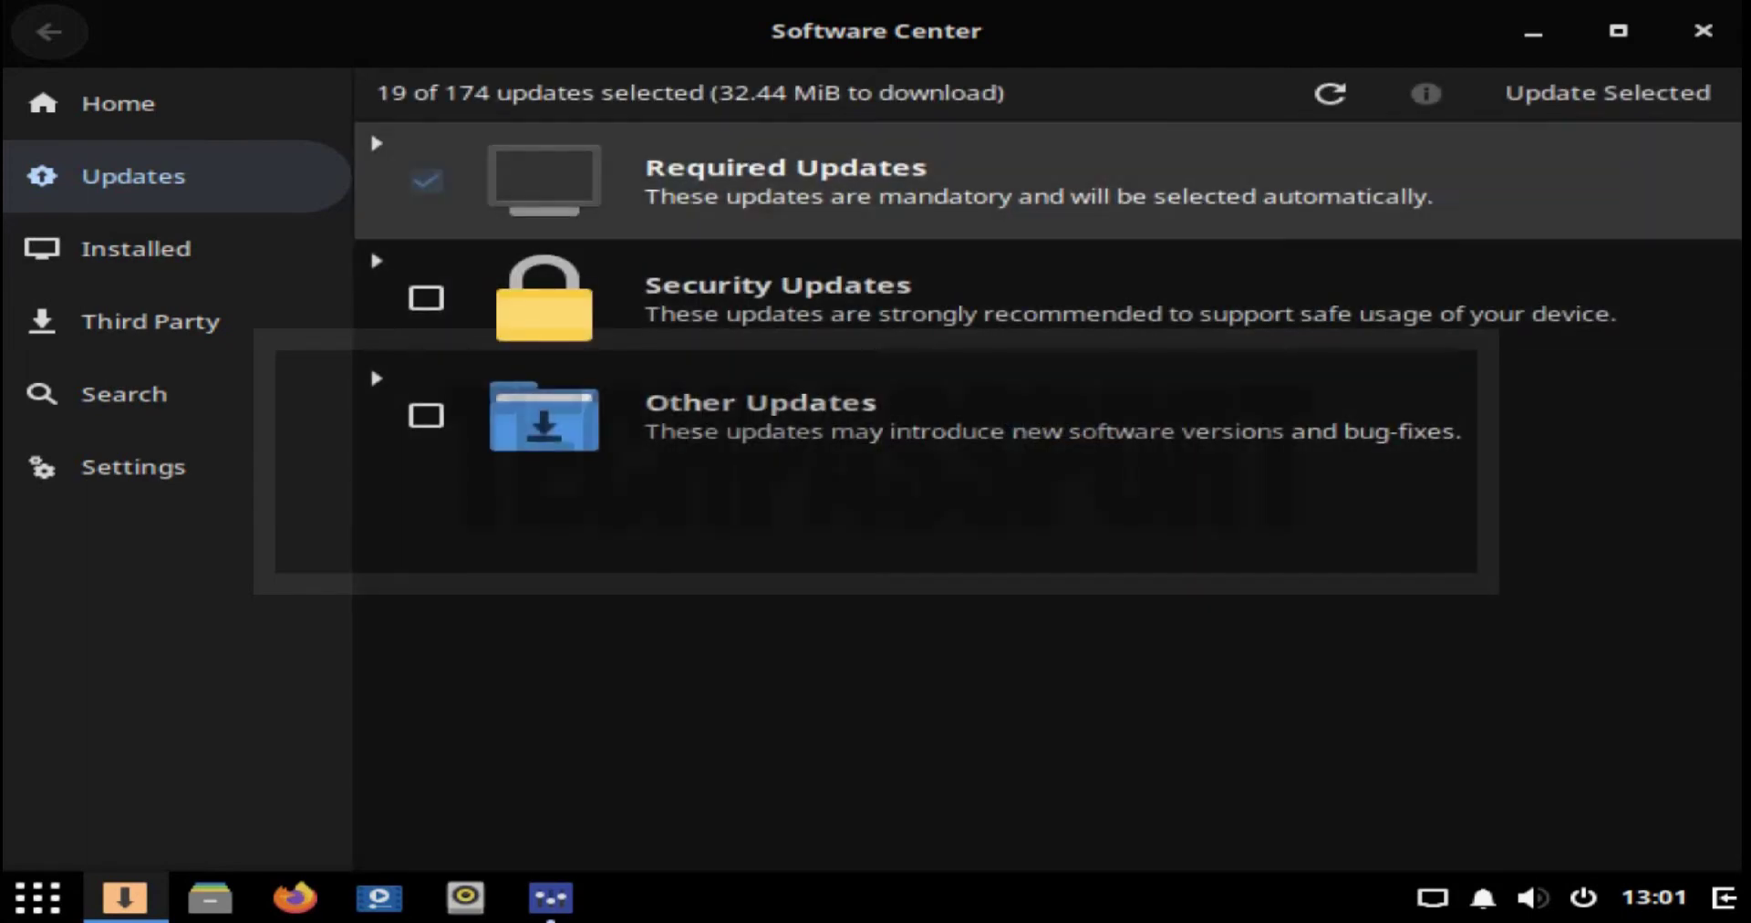
{"action": "key", "text": "Return"}
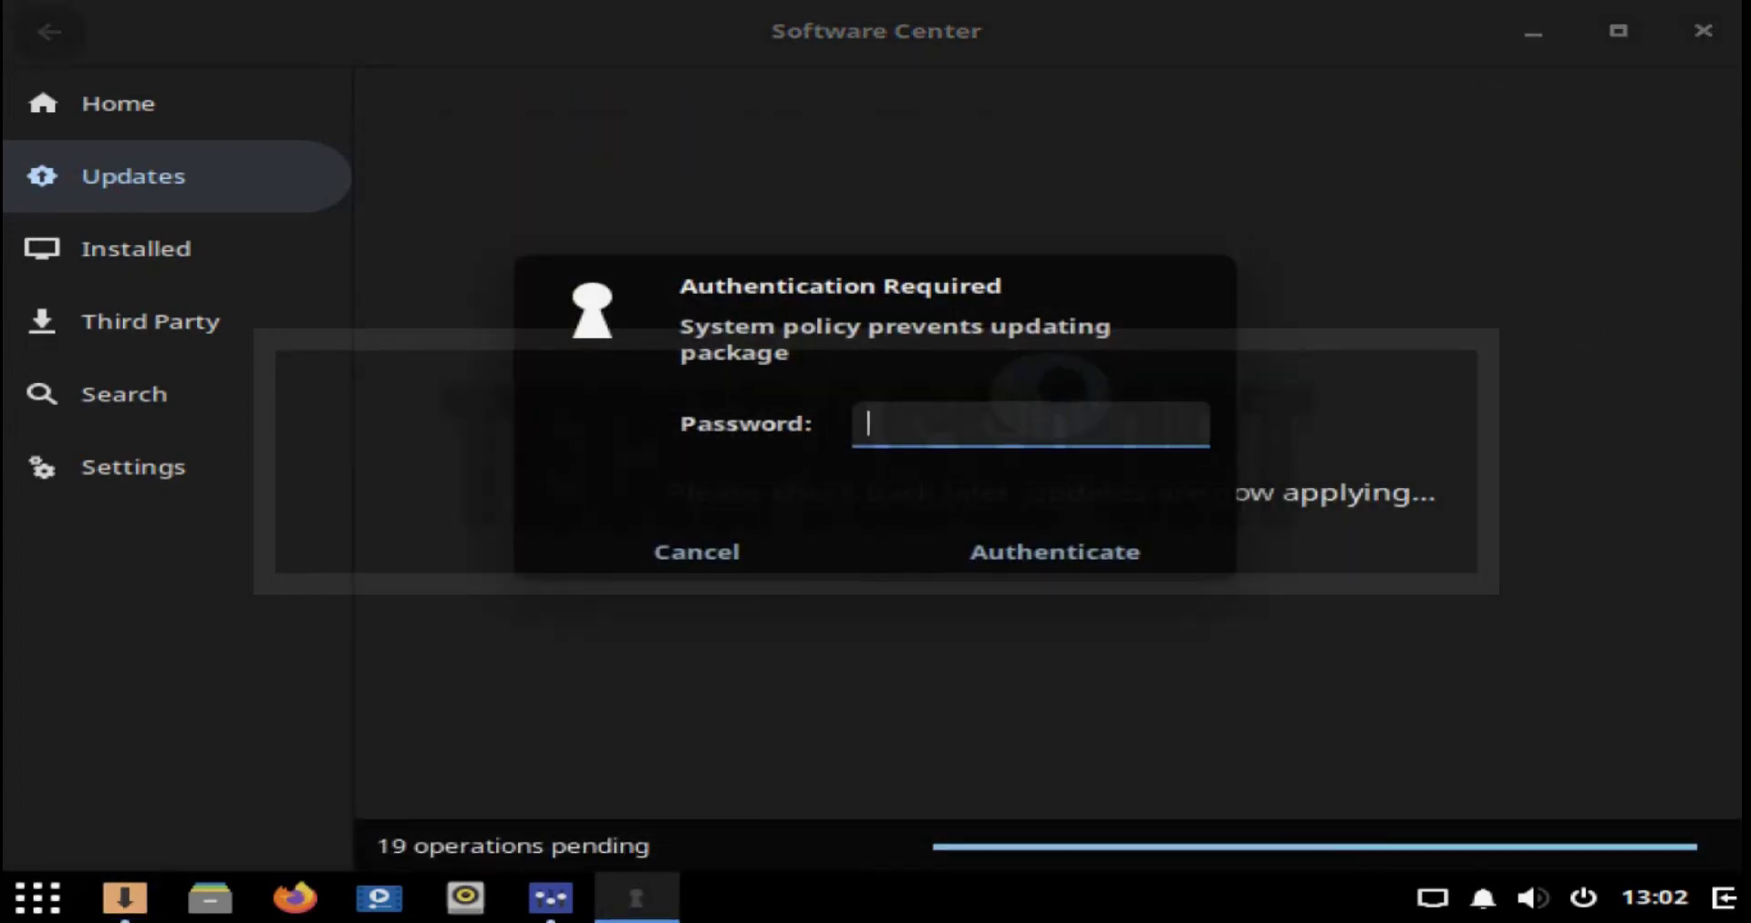
{"action": "type", "text": "••••••••"}
{"action": "key", "text": "Return"}
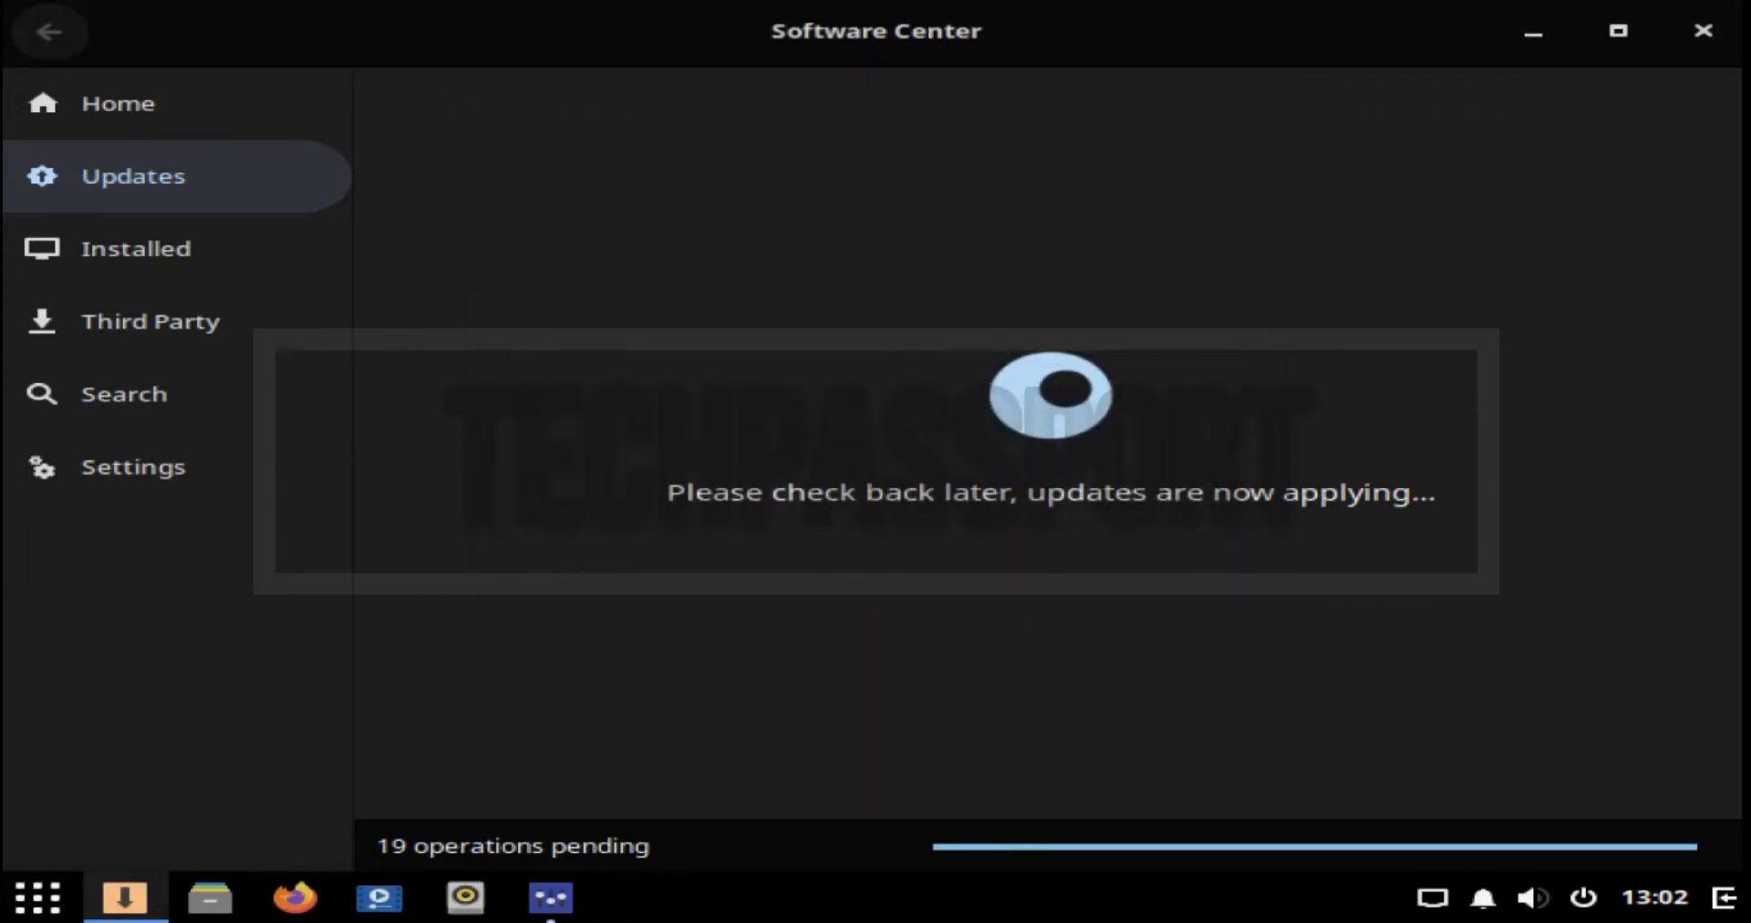
{"action": "left_click", "coordinate": [136, 321]}
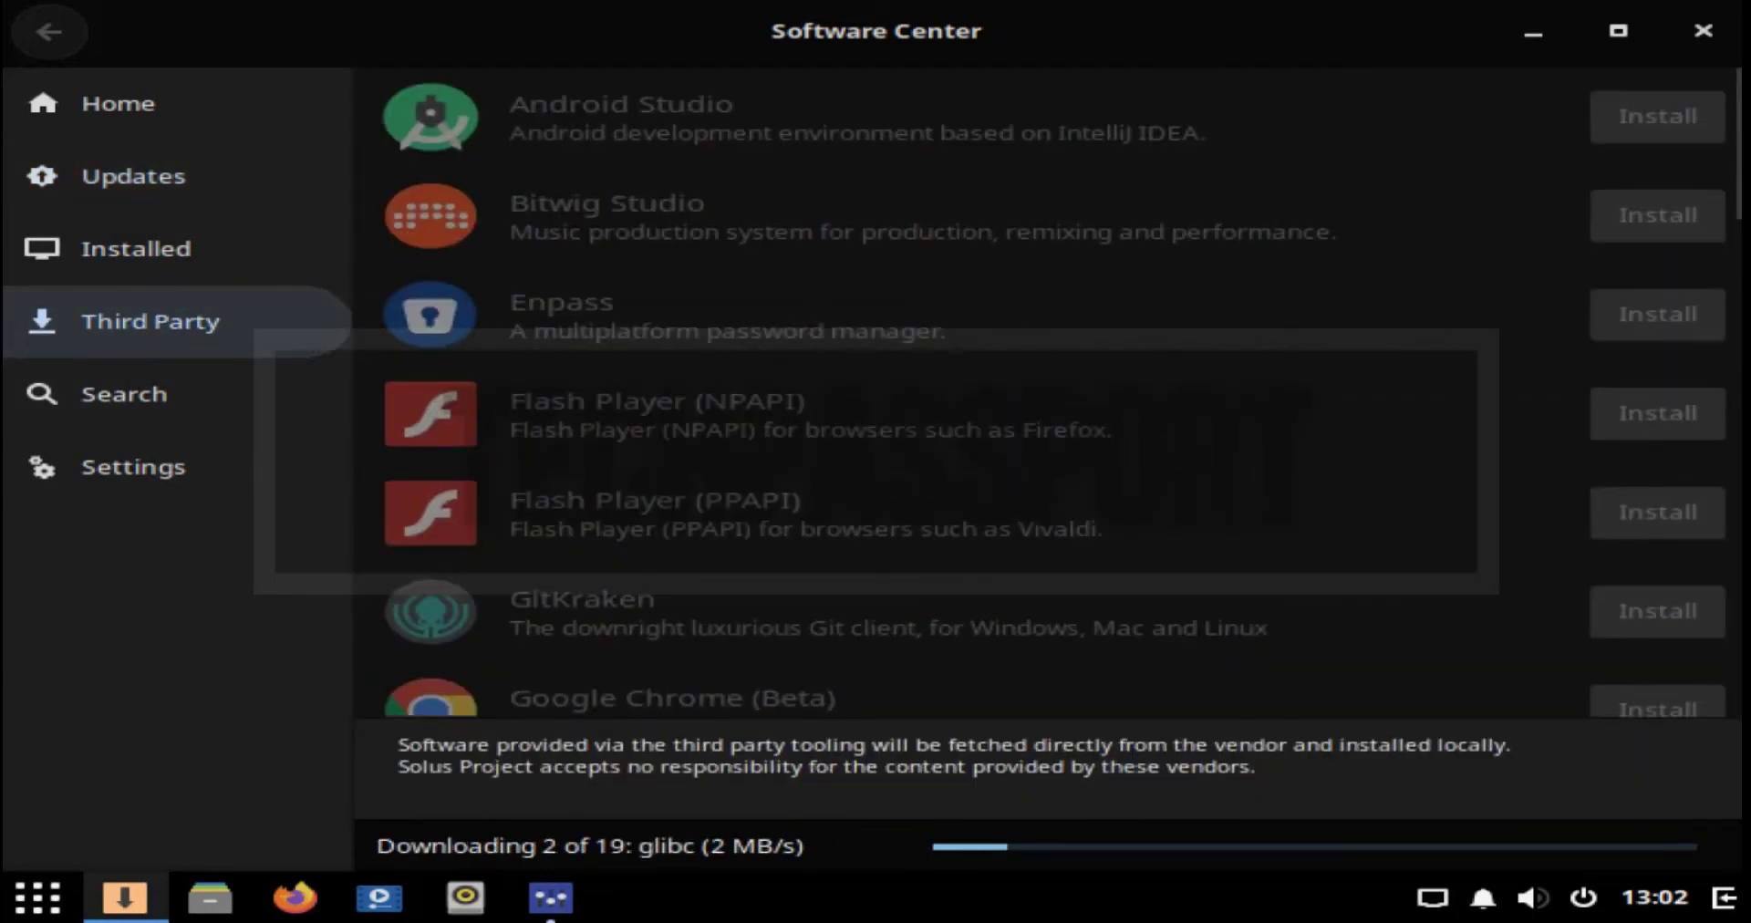
{"action": "left_click", "coordinate": [1533, 33]}
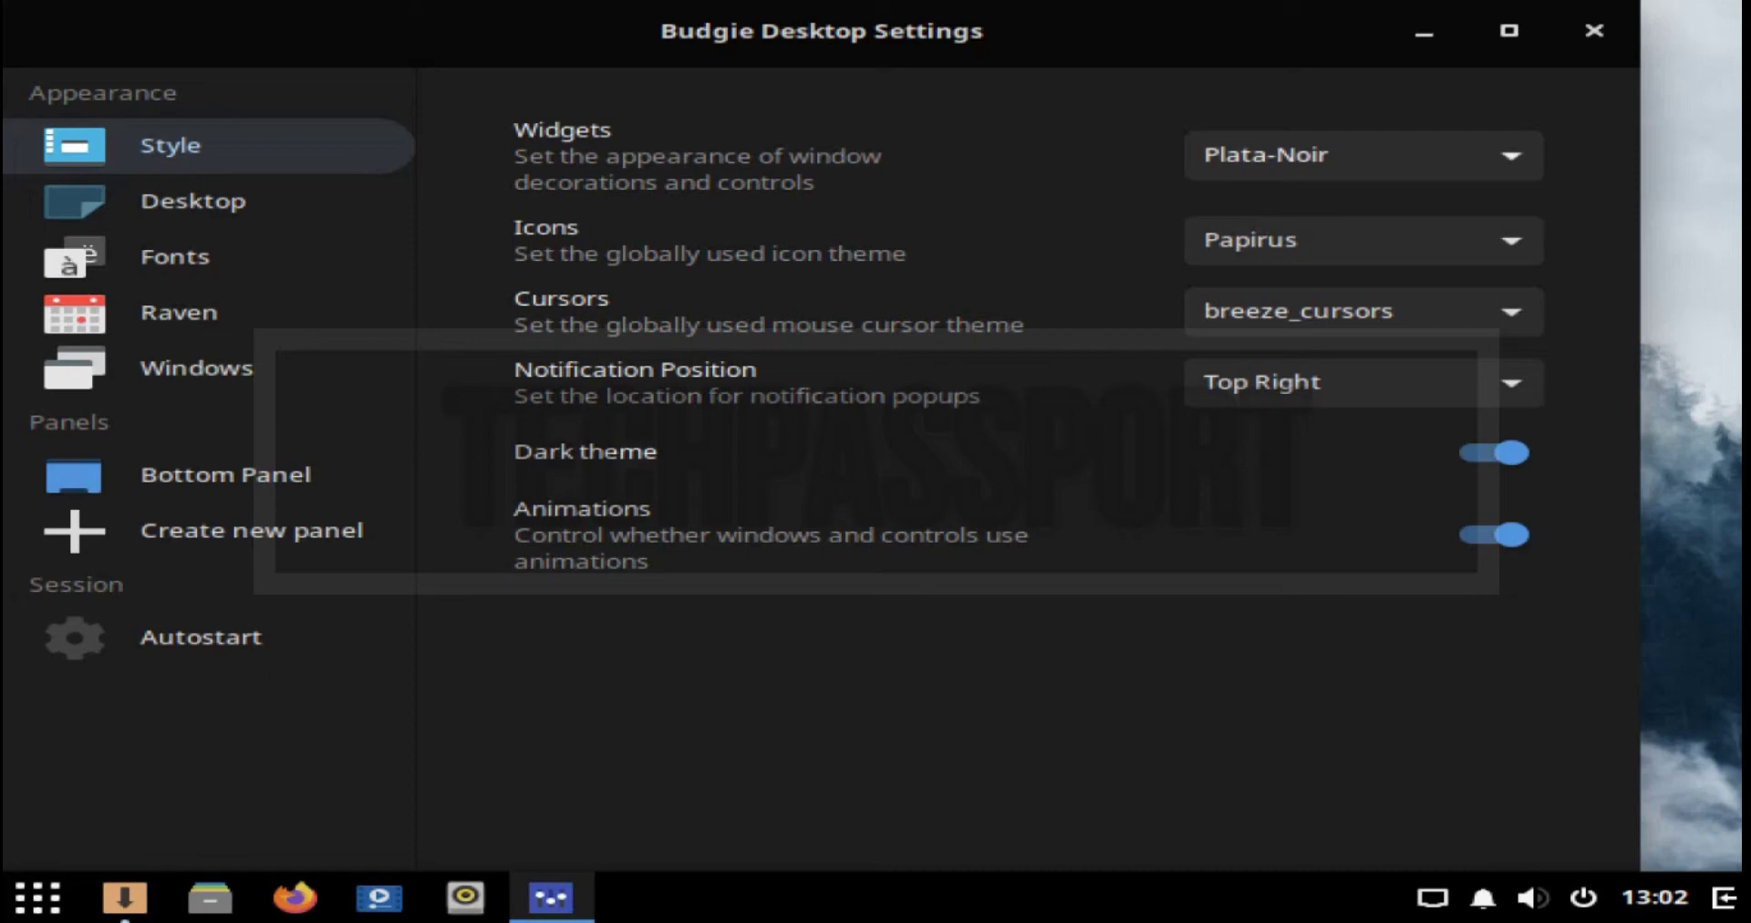
Step: Try the Plata-Noir-Compact widget theme, then revert the widgets to Plata-Noir
{"action": "left_click", "coordinate": [1363, 155]}
{"action": "key", "text": "Escape"}
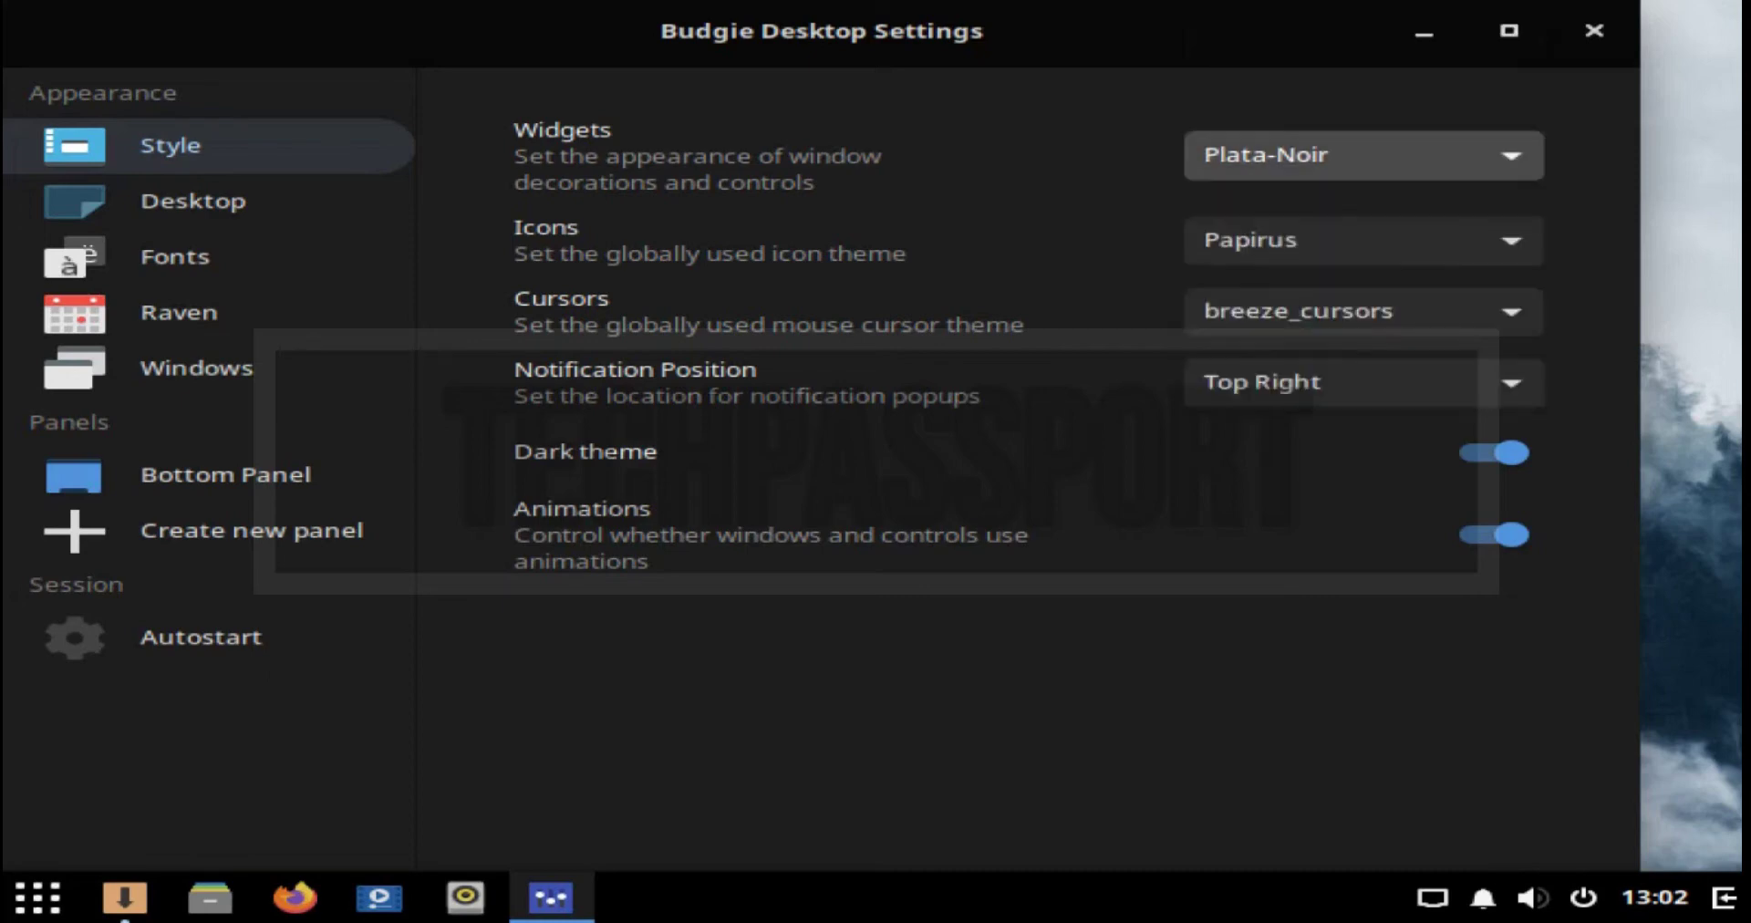
{"action": "key", "text": "Down"}
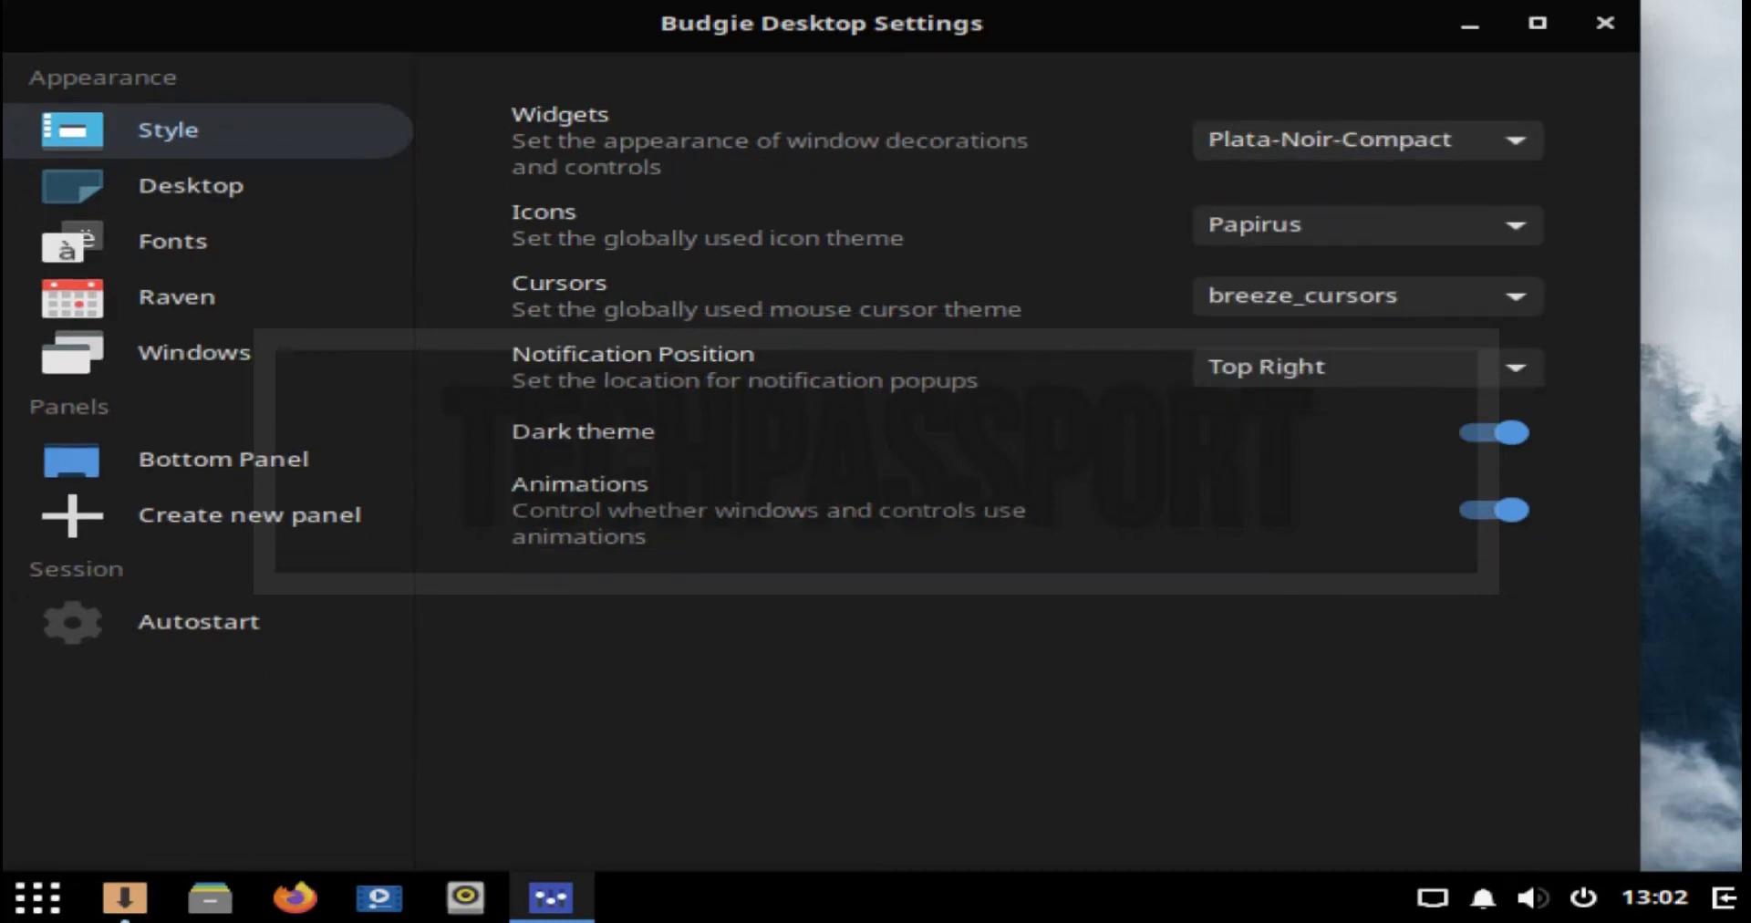
{"action": "key", "text": "space"}
{"action": "key", "text": "Up"}
{"action": "key", "text": "Up"}
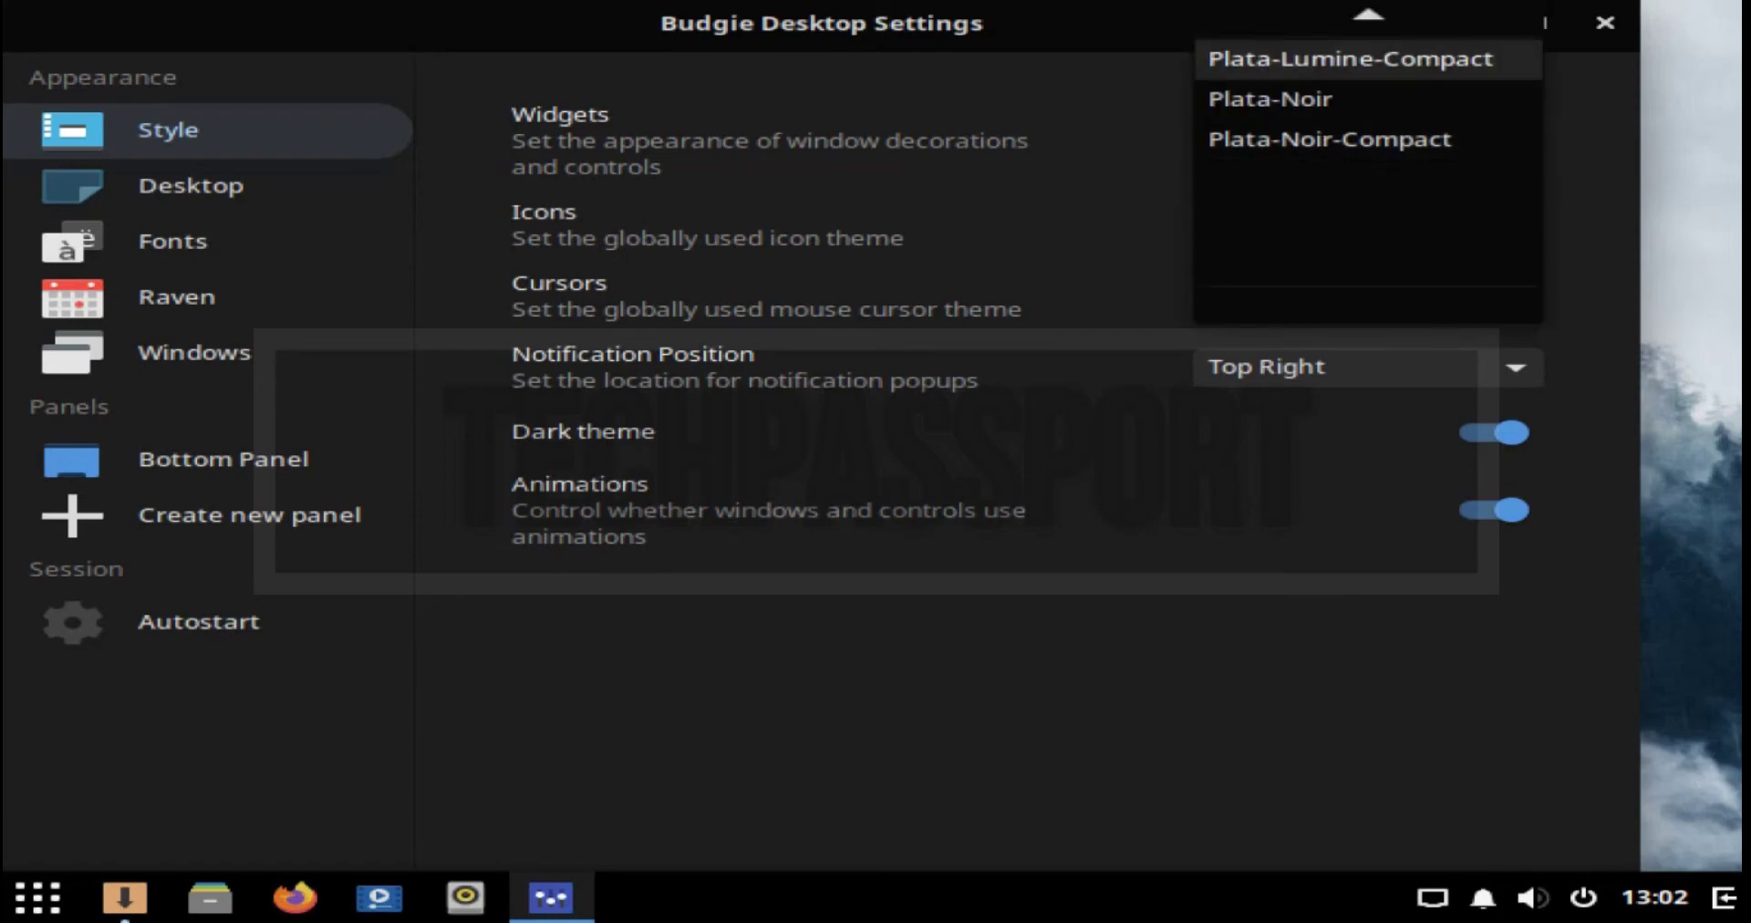
{"action": "key", "text": "Down"}
{"action": "key", "text": "Escape"}
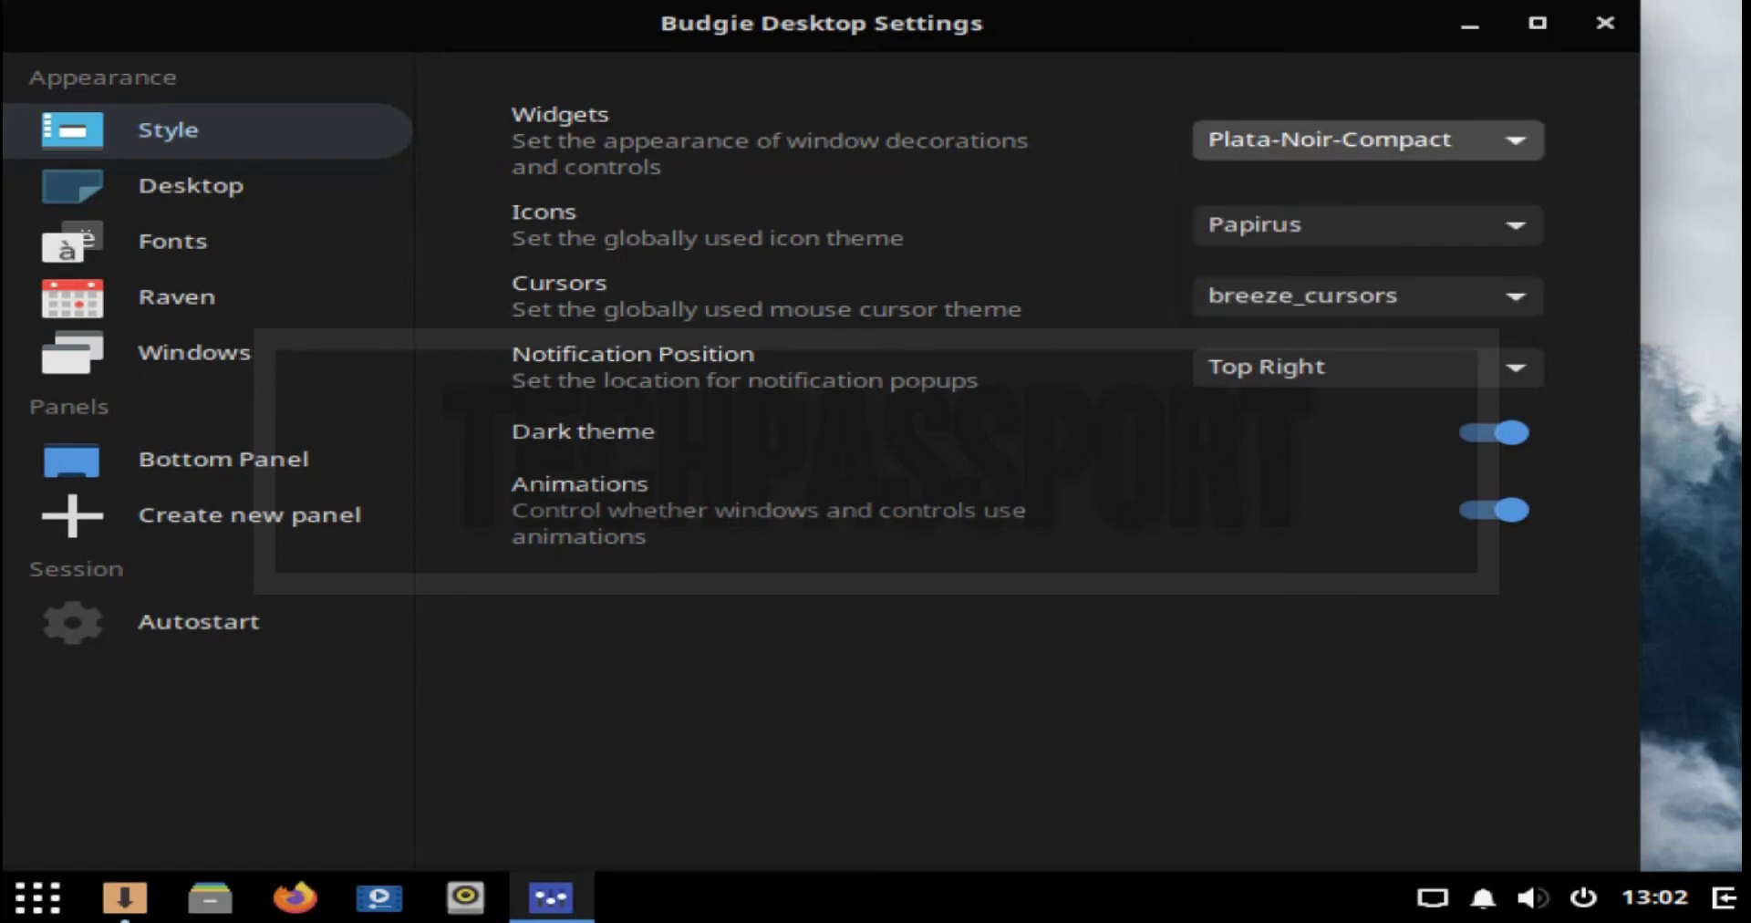
Step: Switch icons to Papirus-Dark, keeping breeze_cursors and Top Right notification position
{"action": "key", "text": "Tab"}
{"action": "key", "text": "space"}
{"action": "key", "text": "Down"}
{"action": "key", "text": "Escape"}
{"action": "key", "text": "Down"}
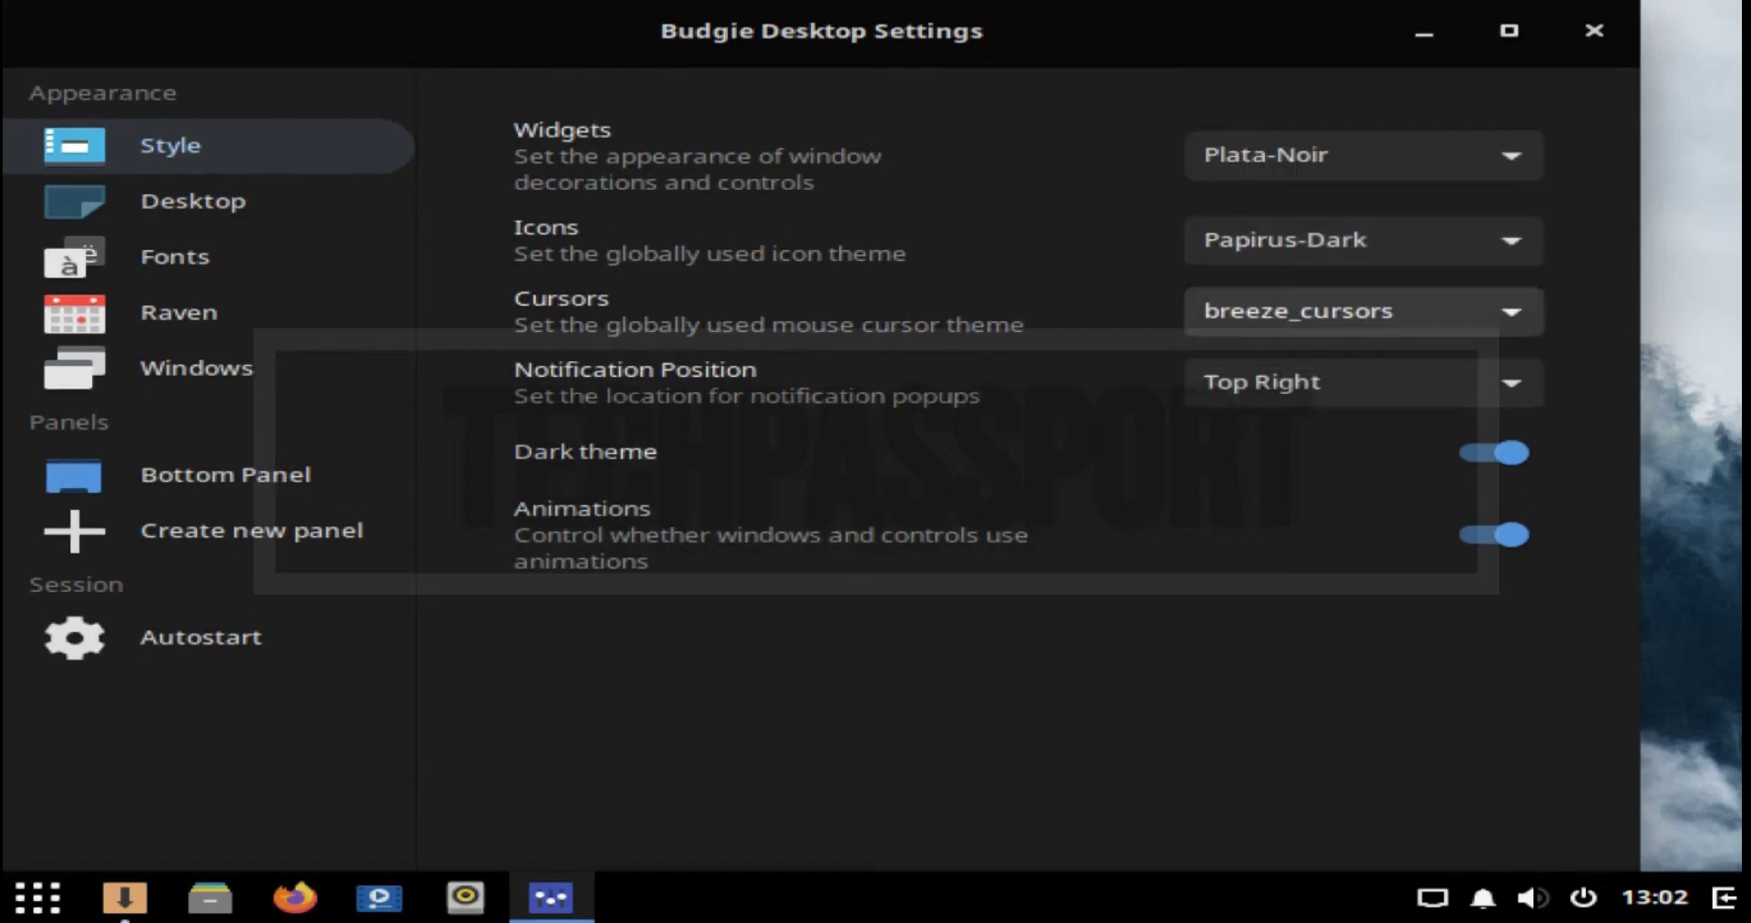
{"action": "key", "text": "space"}
{"action": "key", "text": "Escape"}
{"action": "key", "text": "Tab"}
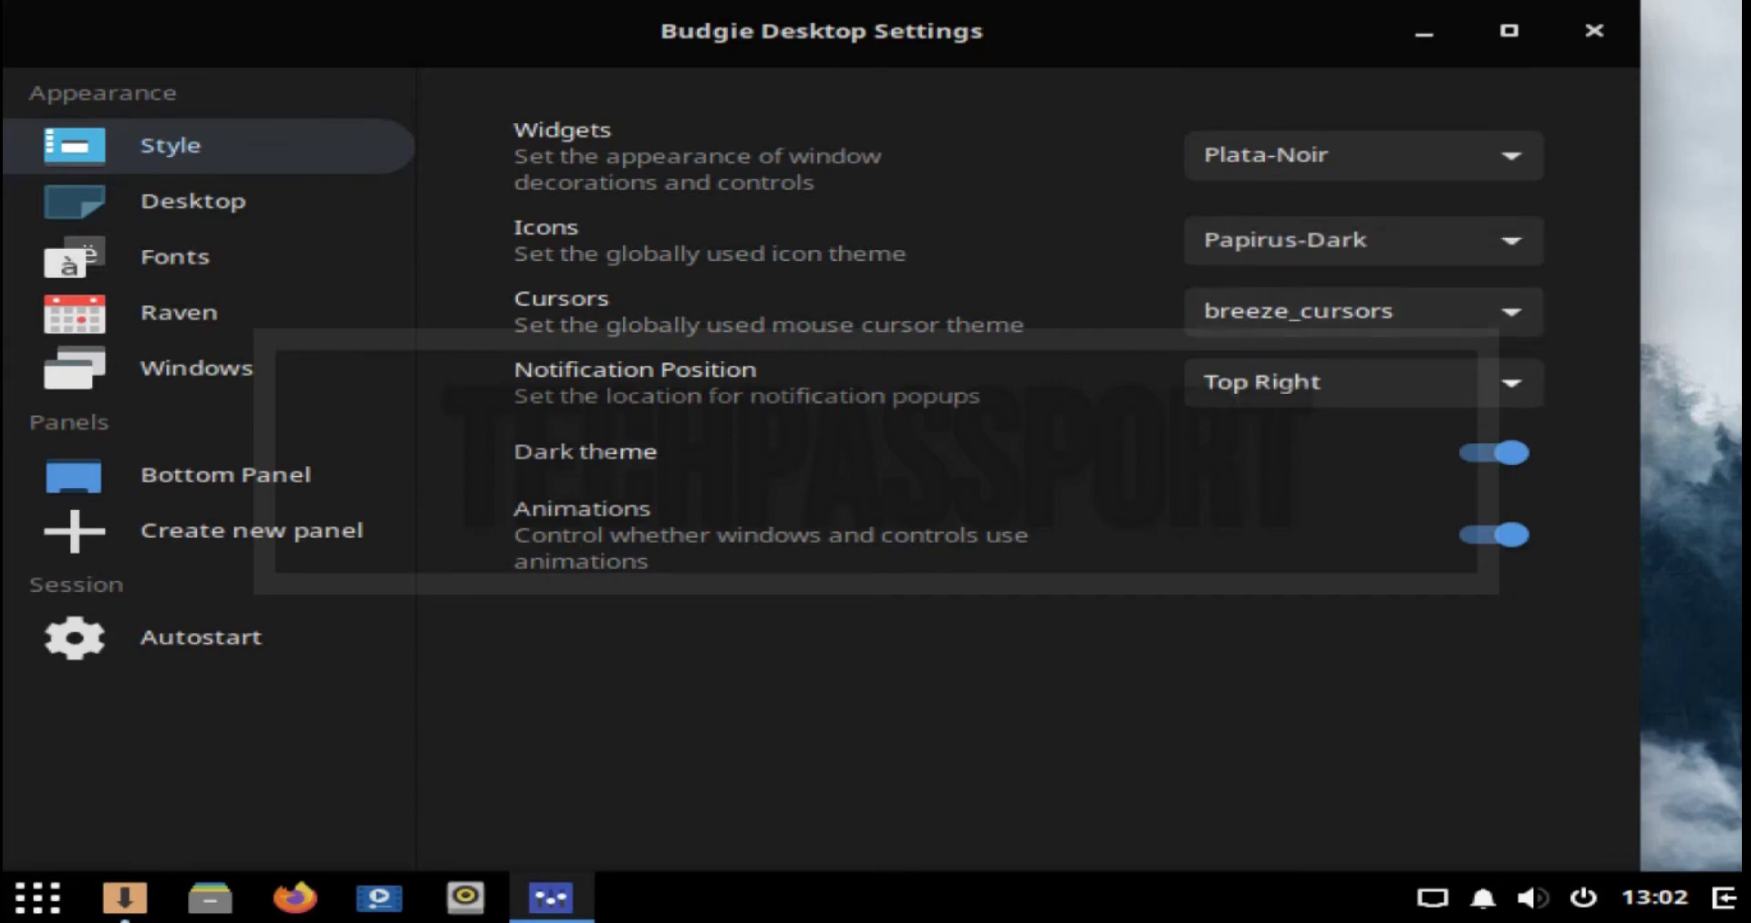
{"action": "key", "text": "space"}
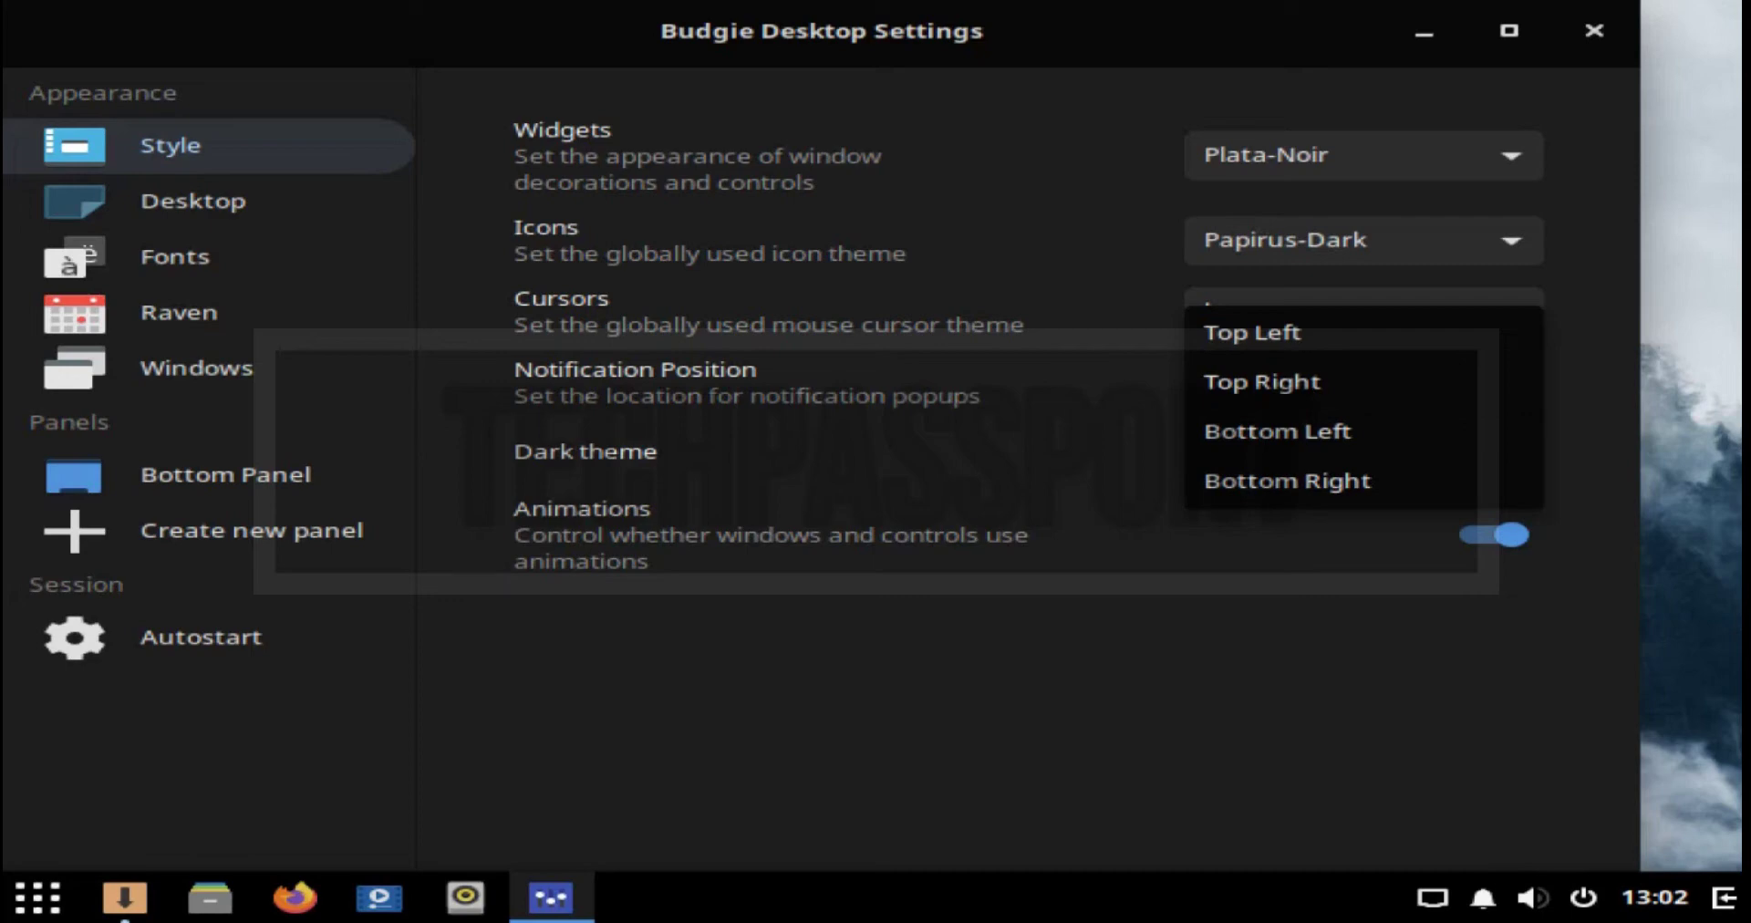
{"action": "key", "text": "Escape"}
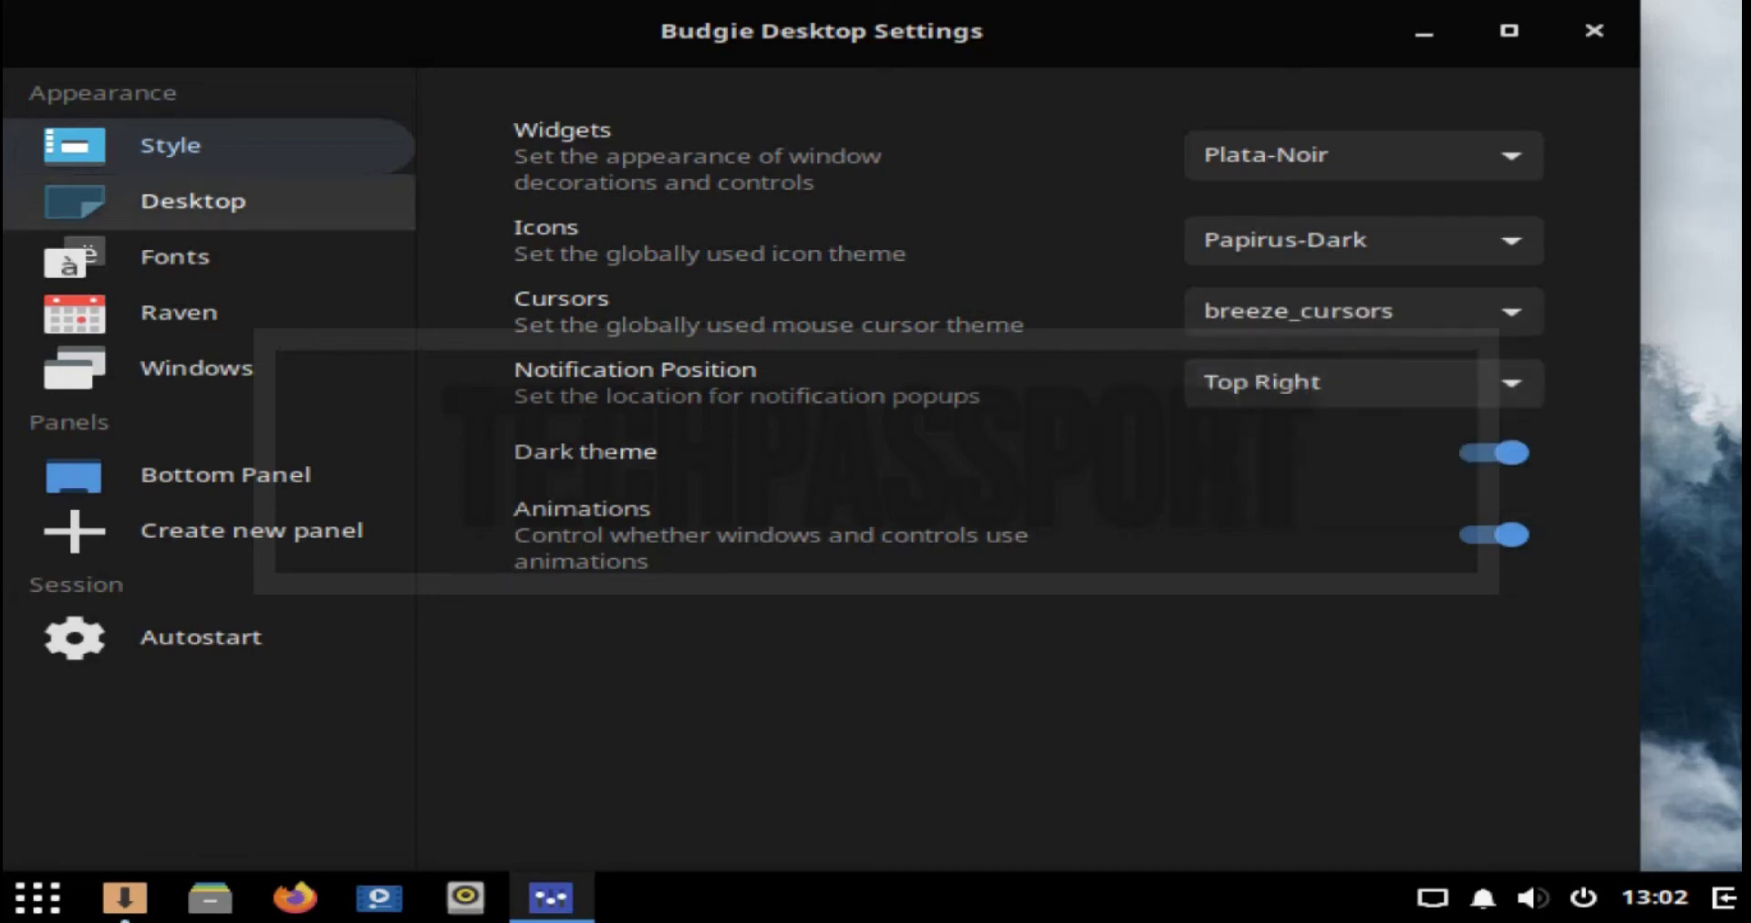
Step: Enable Desktop Icons with home, network servers, Trash and mounted-volume shortcuts
{"action": "left_click", "coordinate": [193, 201]}
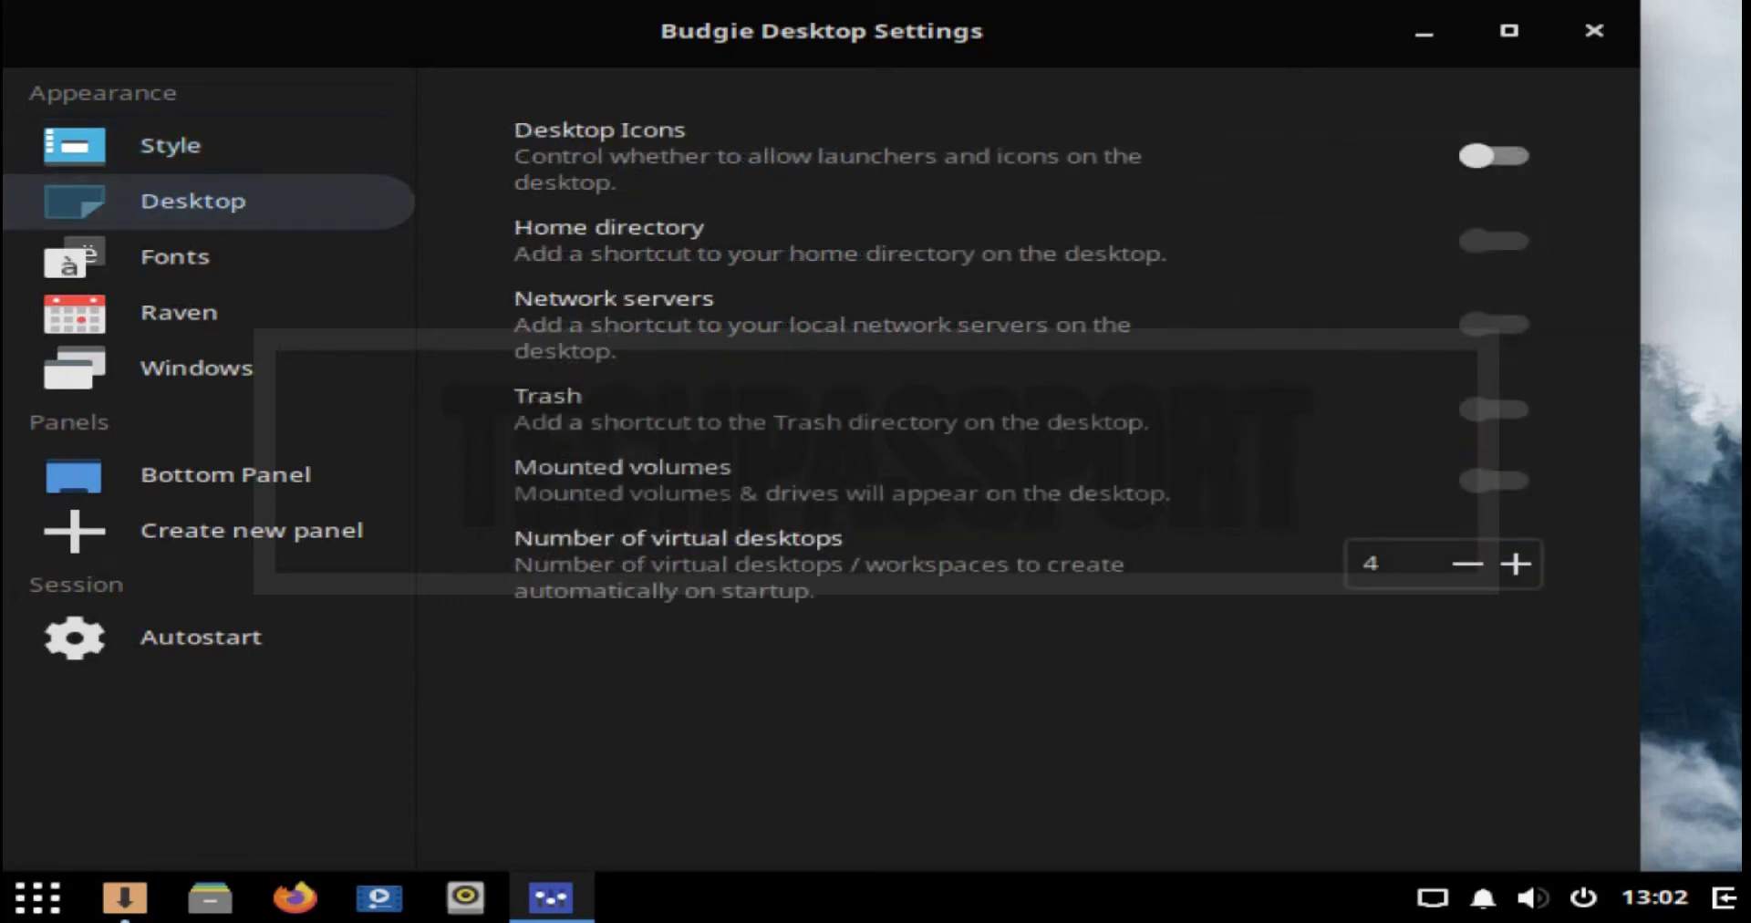
{"action": "left_click", "coordinate": [1477, 156]}
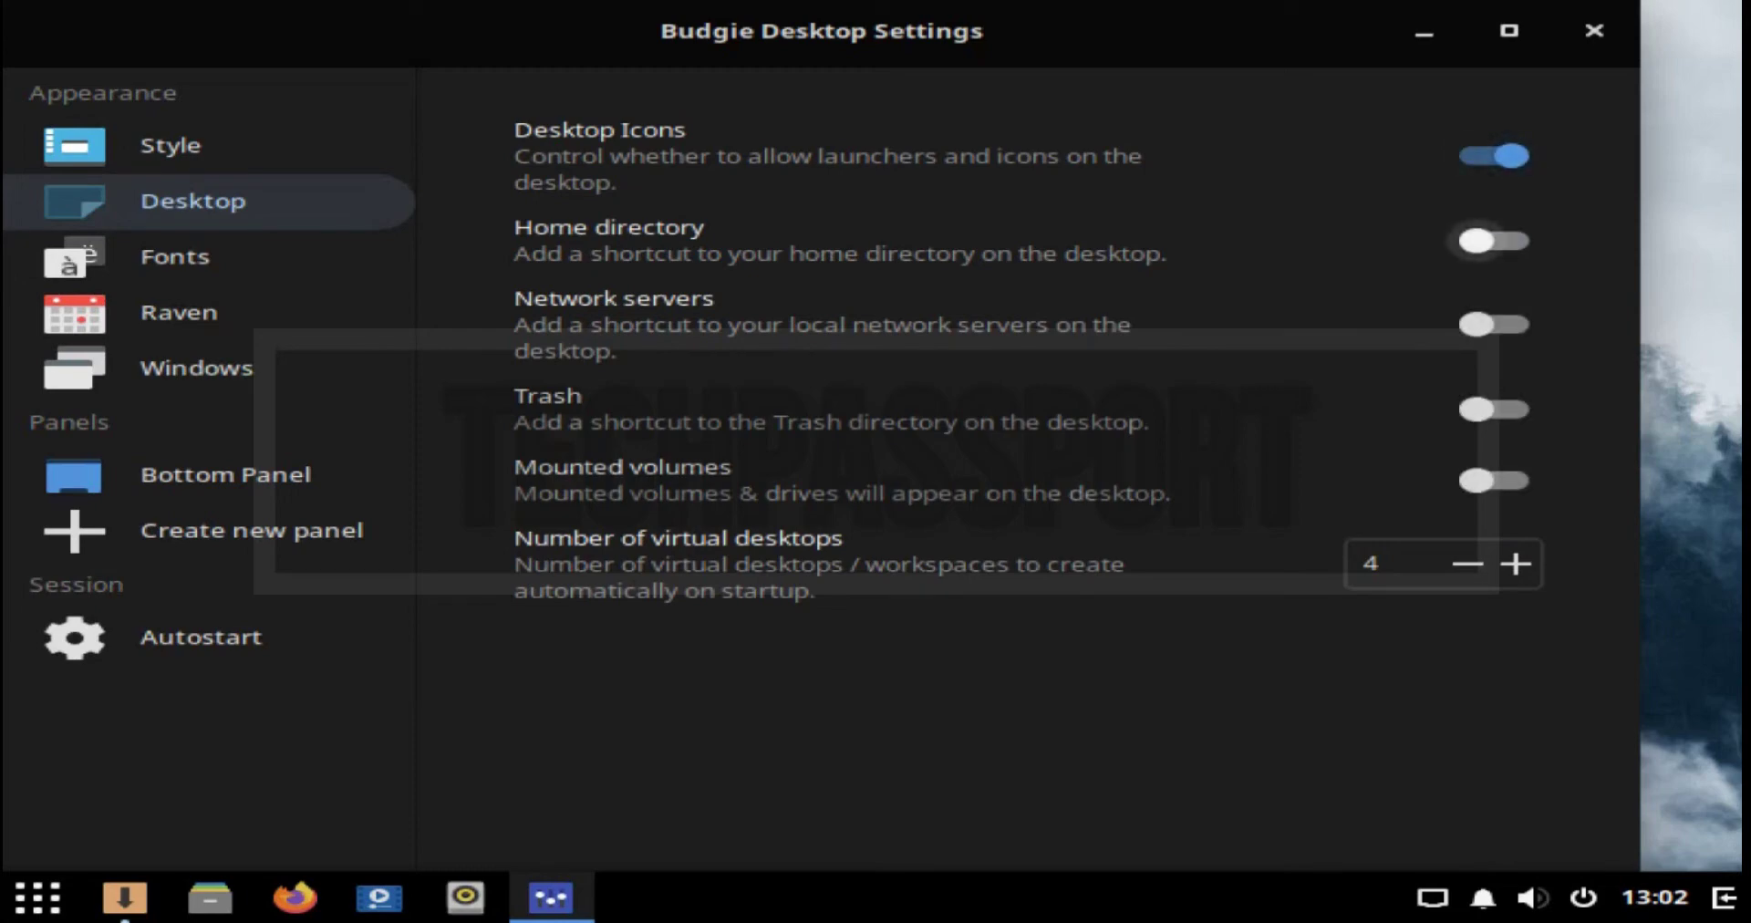
{"action": "left_click", "coordinate": [1476, 240]}
{"action": "left_click", "coordinate": [1477, 324]}
{"action": "left_click", "coordinate": [1477, 409]}
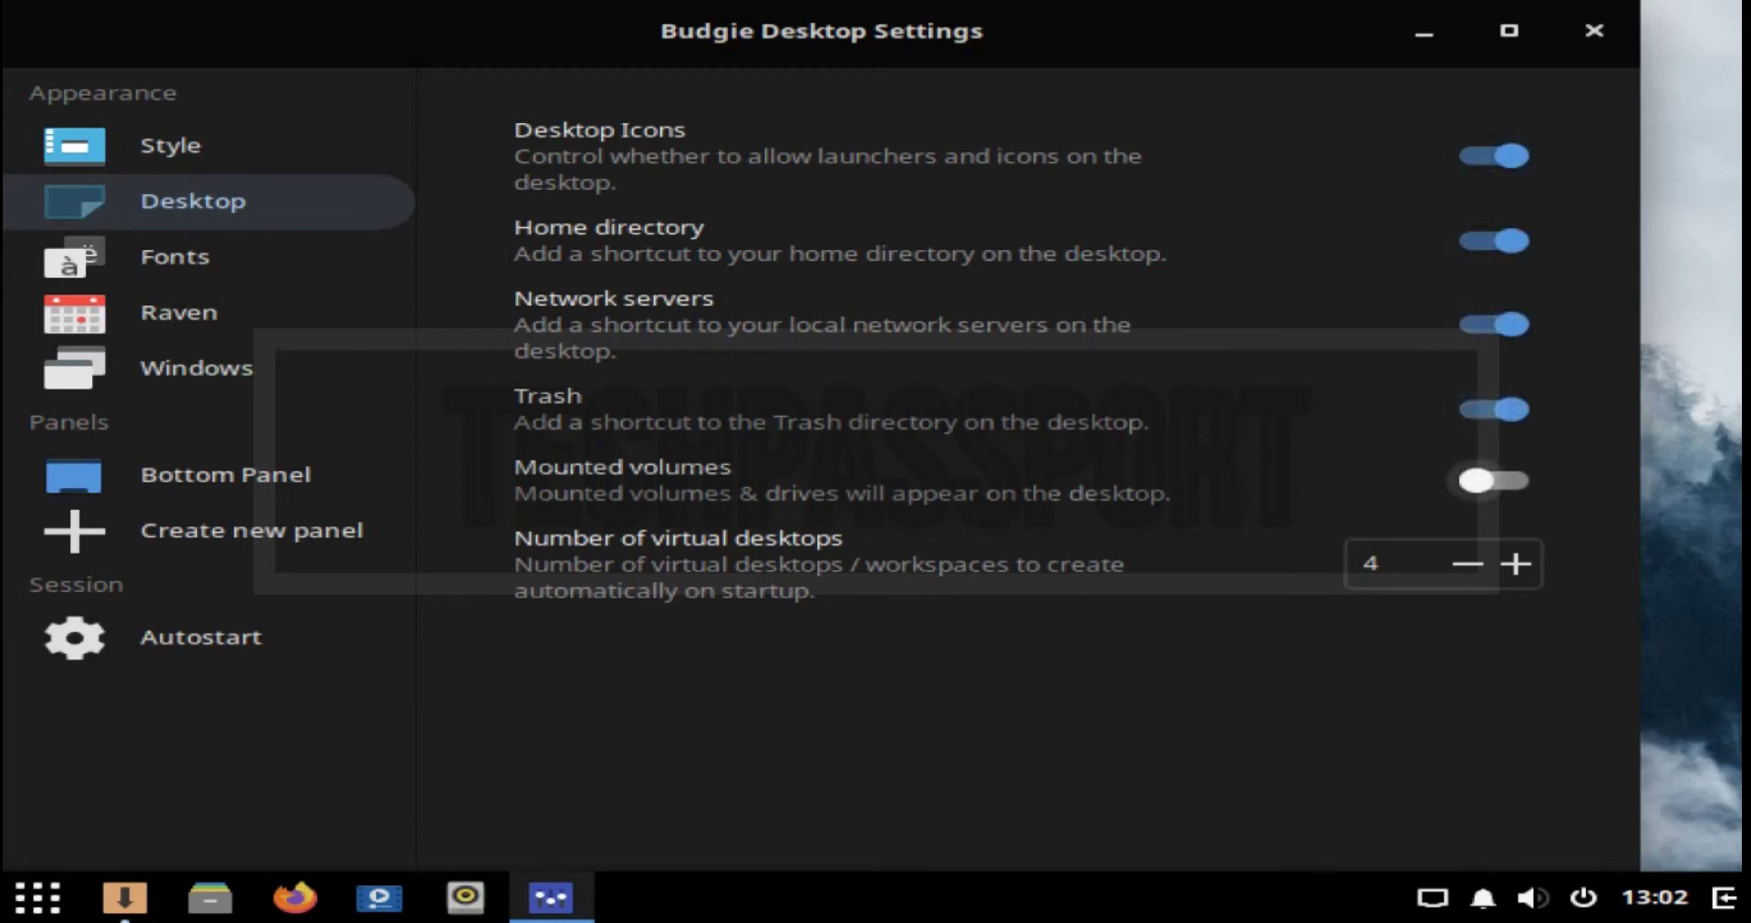
{"action": "left_click", "coordinate": [1477, 481]}
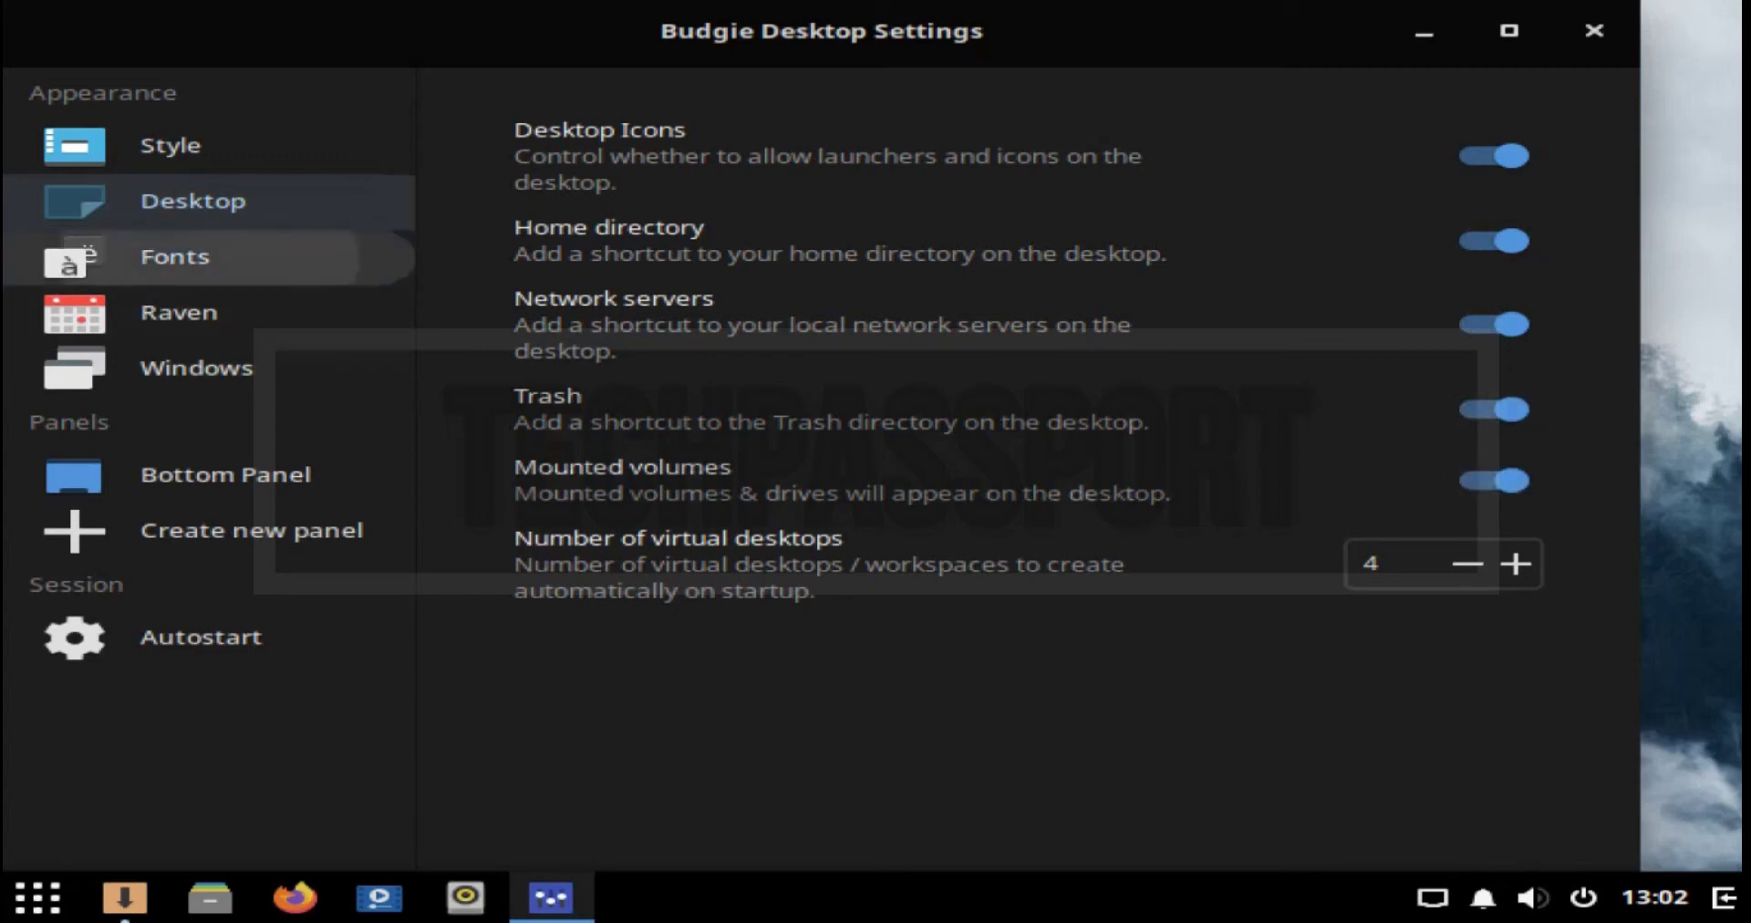
Step: Review the Fonts, Raven and Windows pages, dismissing the security updates notification
{"action": "left_click", "coordinate": [173, 257]}
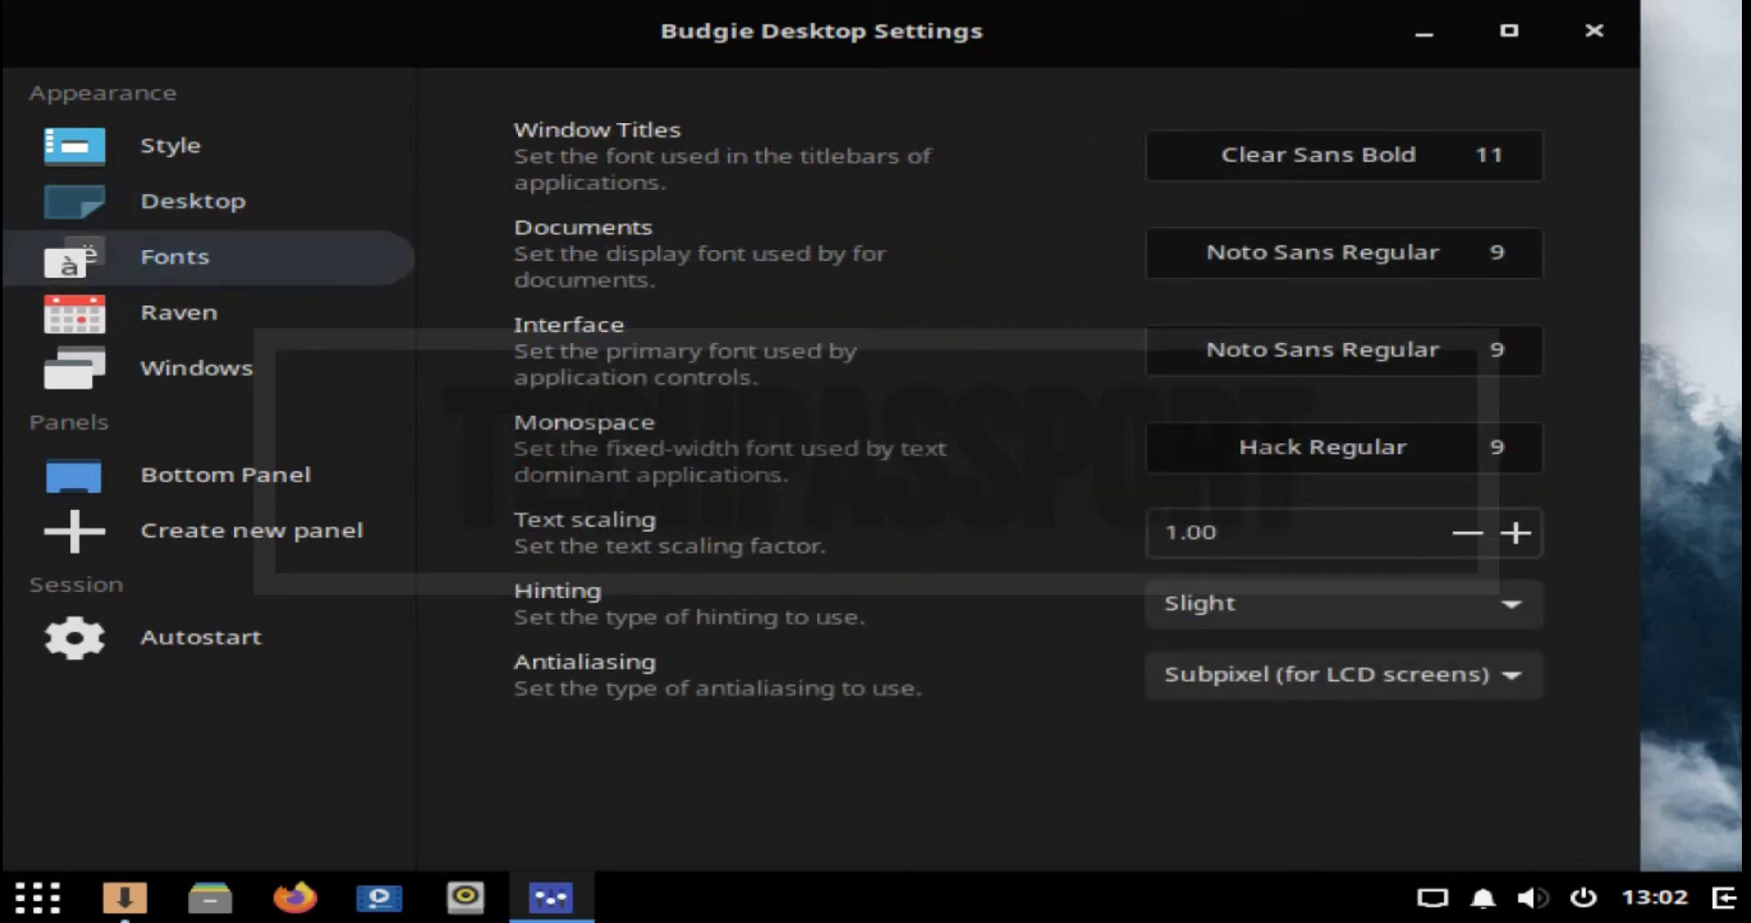
{"action": "left_click", "coordinate": [179, 312]}
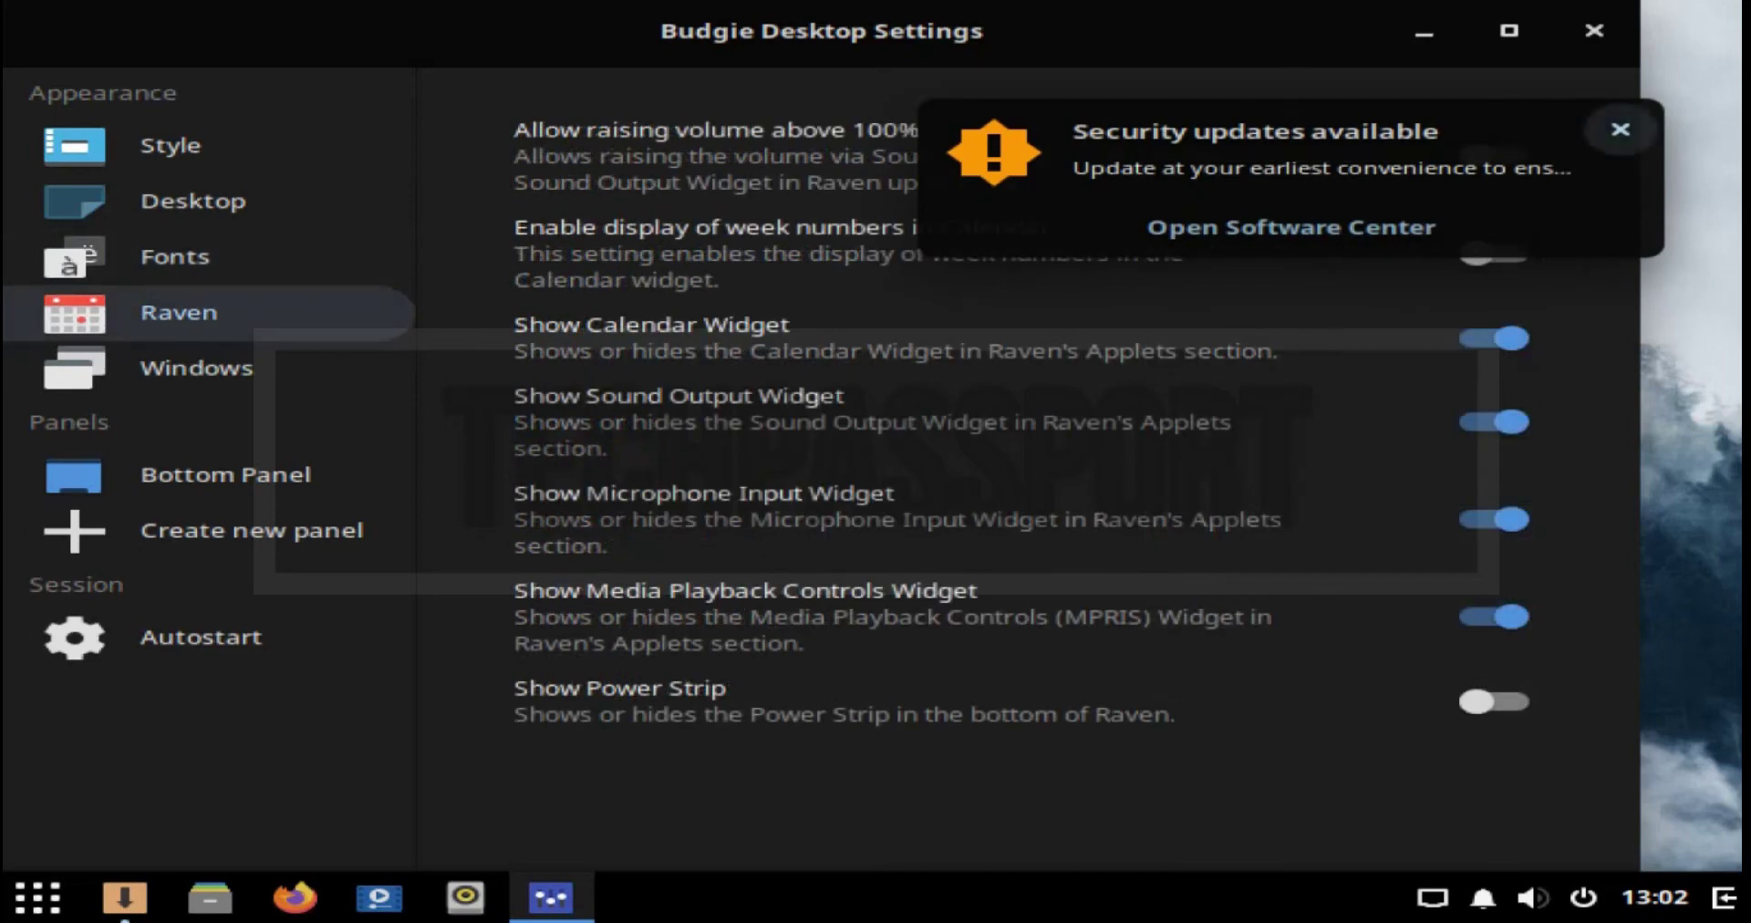
{"action": "left_click", "coordinate": [1620, 130]}
{"action": "left_click", "coordinate": [197, 367]}
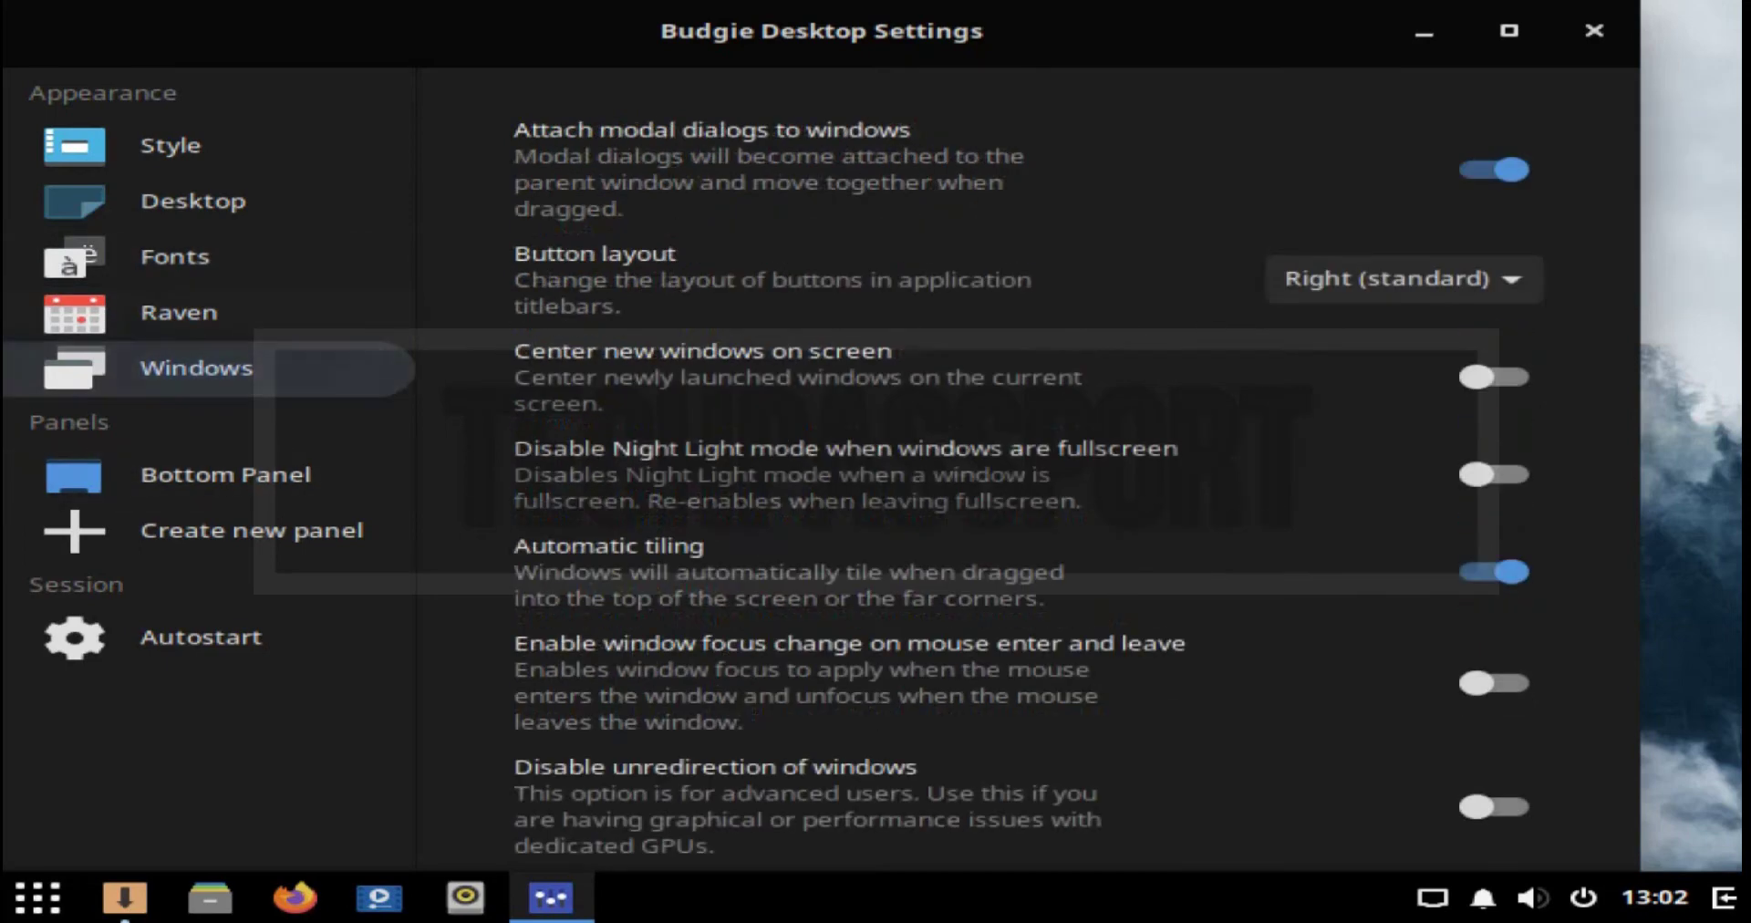
Step: Close Budgie Desktop Settings and look over the desktop's right-click menu twice
{"action": "left_click", "coordinate": [1595, 31]}
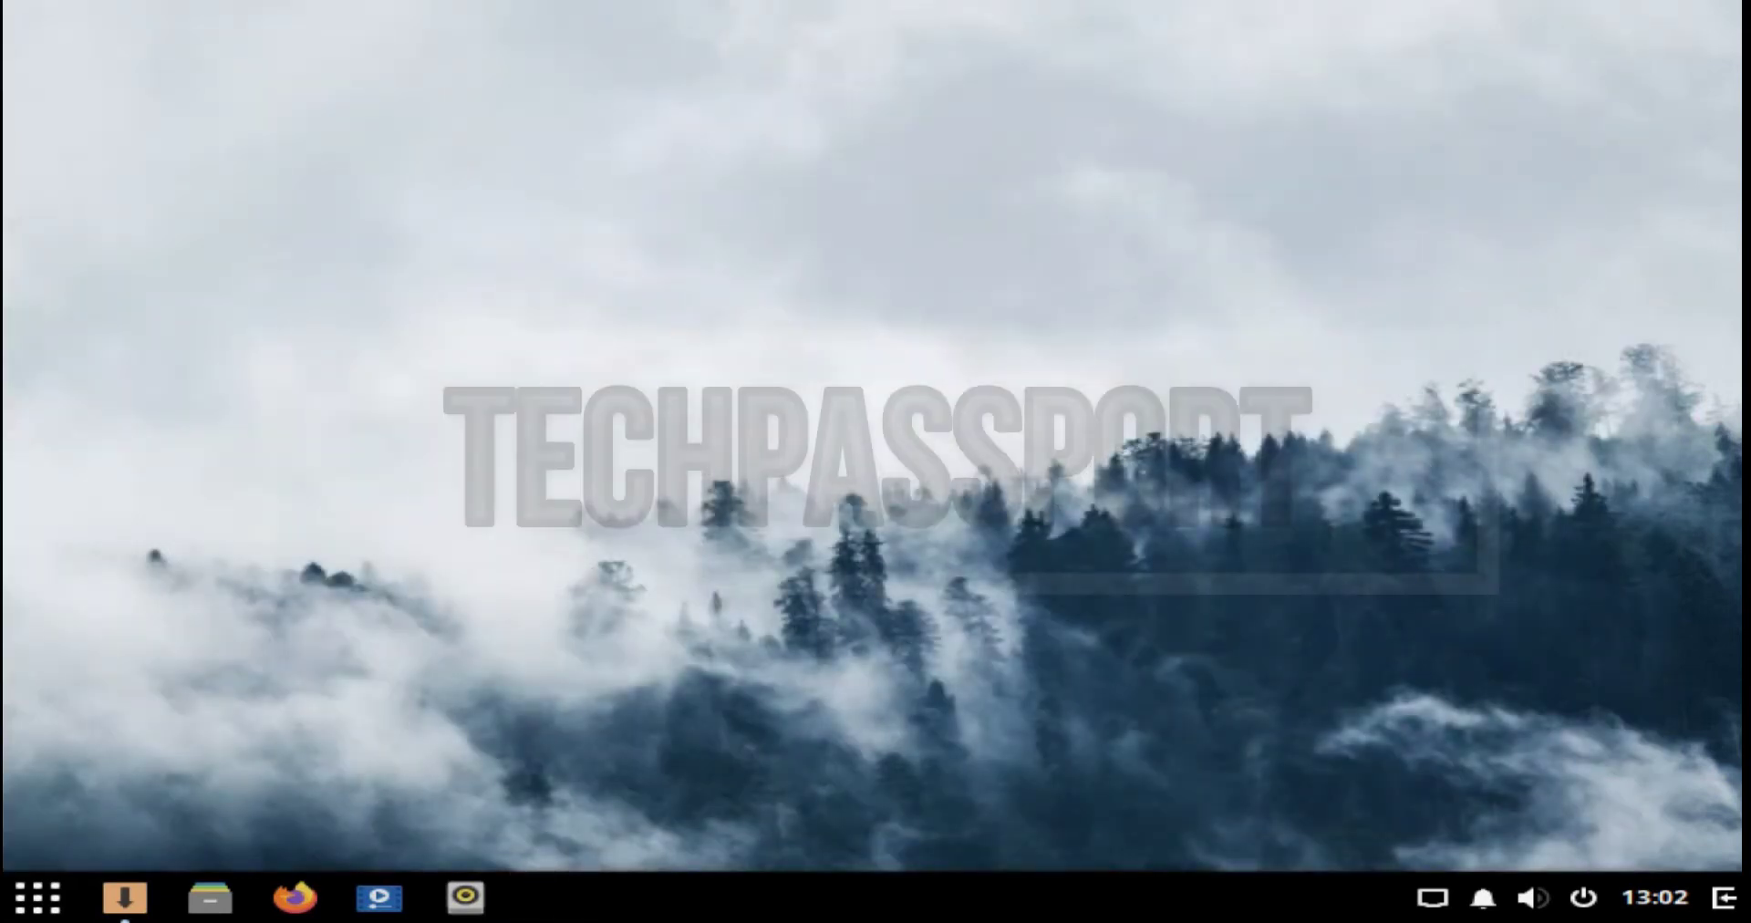
{"action": "right_click", "coordinate": [841, 206]}
{"action": "left_click", "coordinate": [843, 228]}
{"action": "right_click", "coordinate": [972, 227]}
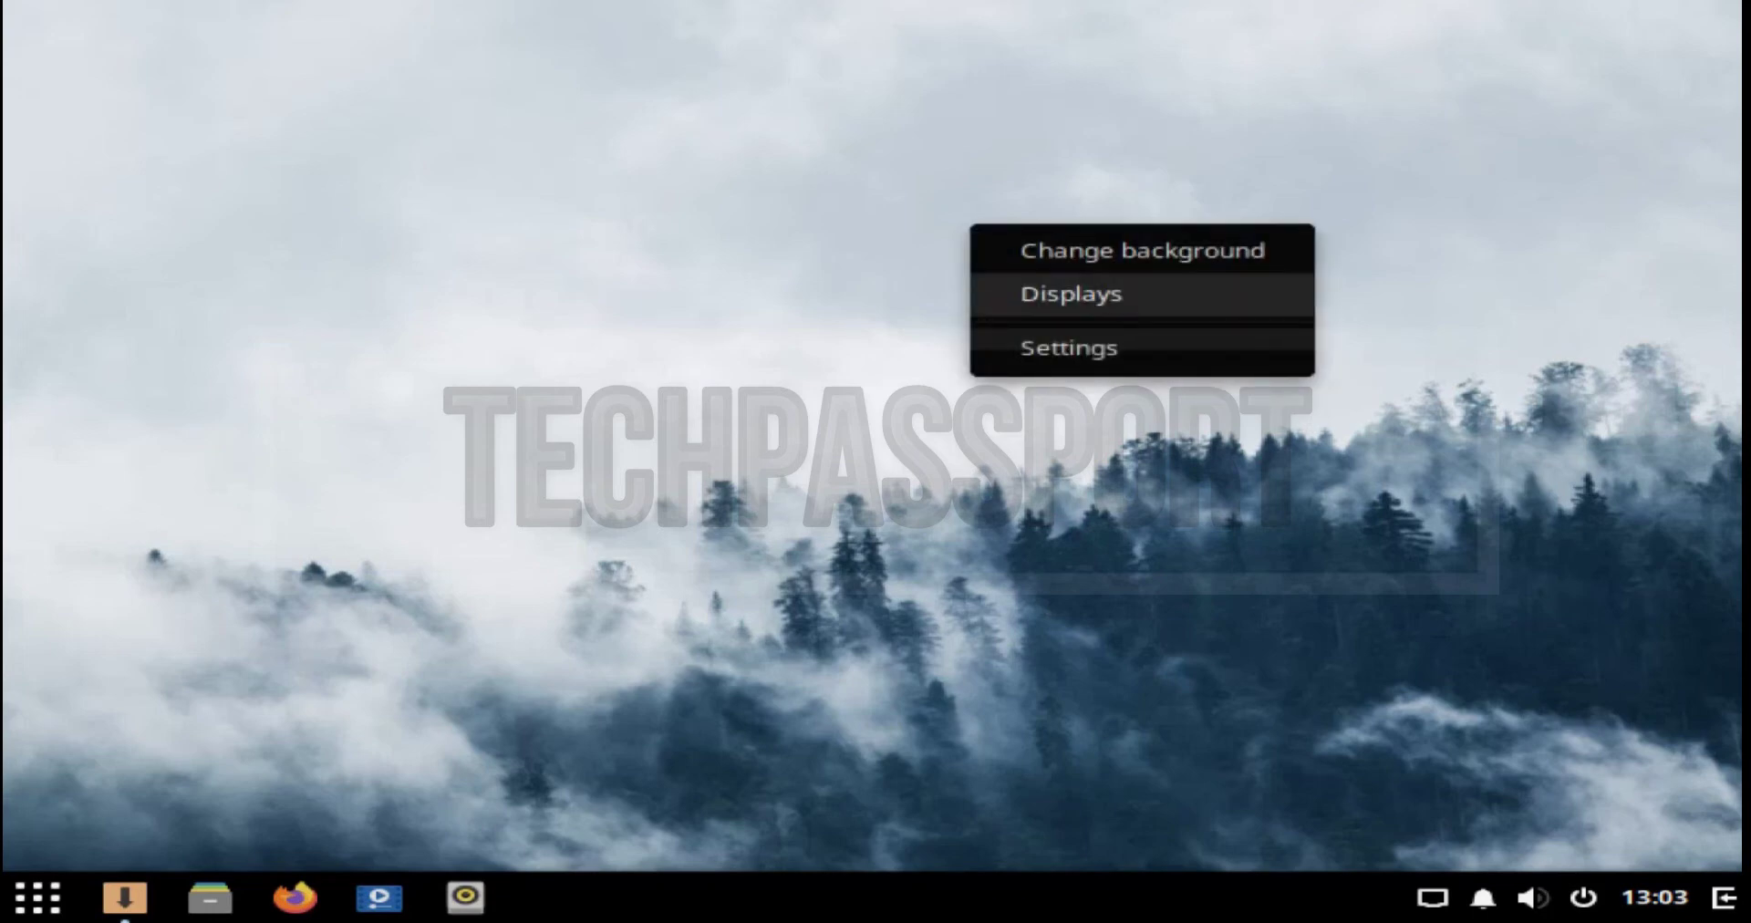
{"action": "left_click", "coordinate": [1069, 348]}
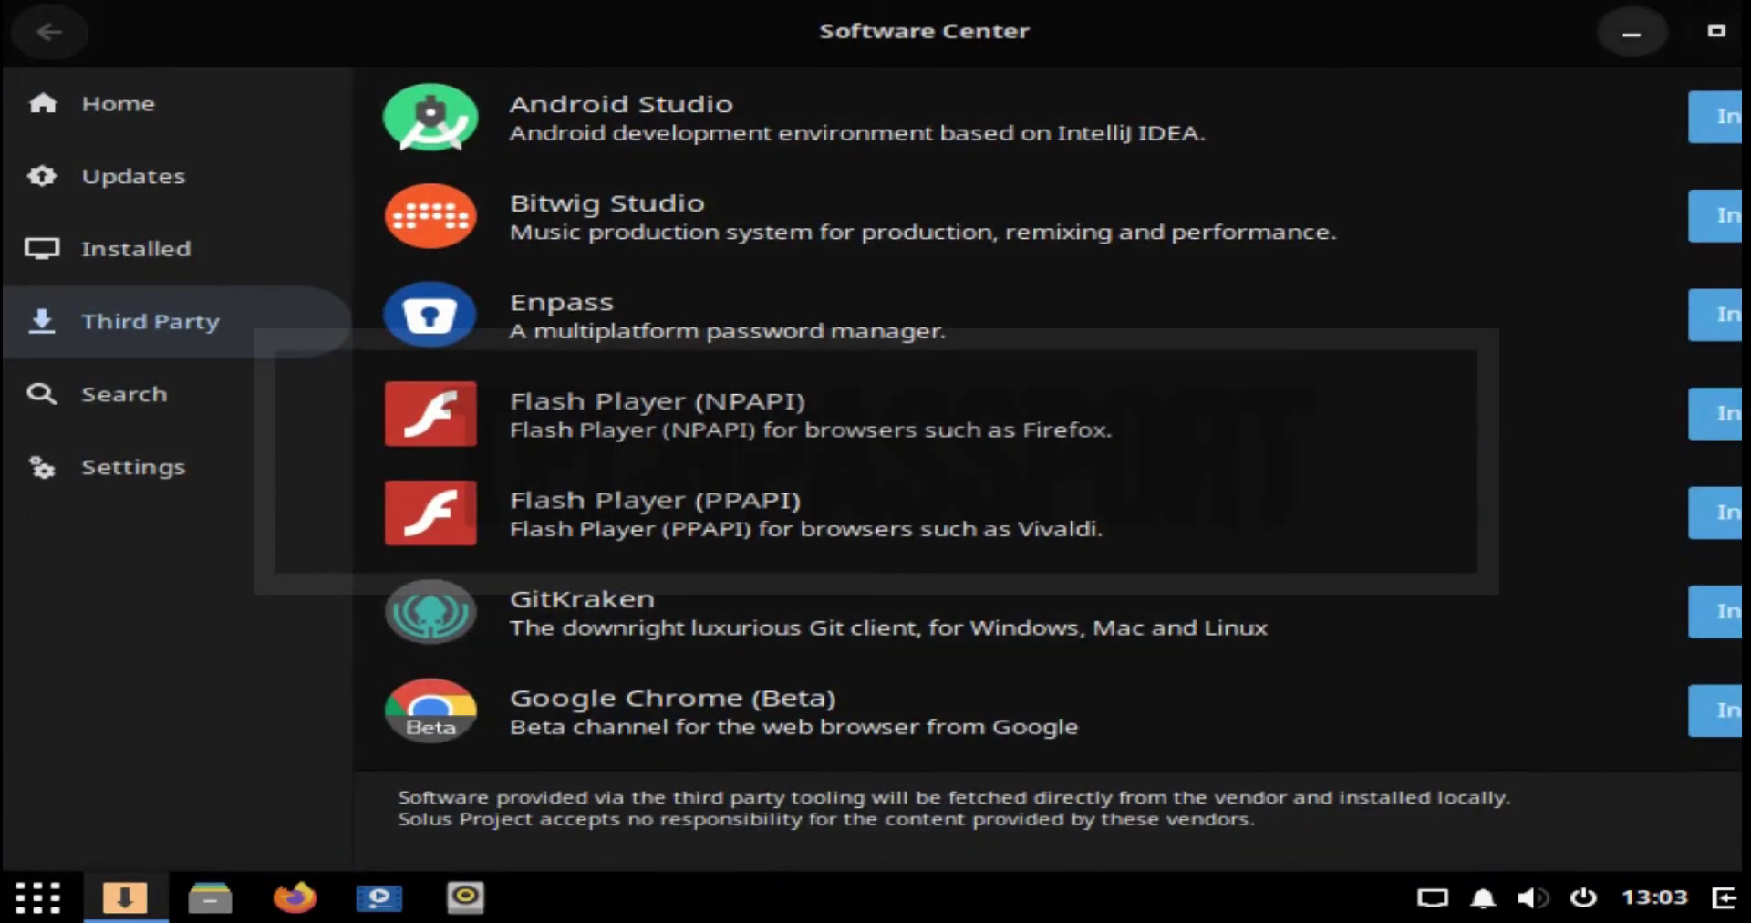
{"action": "left_click", "coordinate": [1717, 31]}
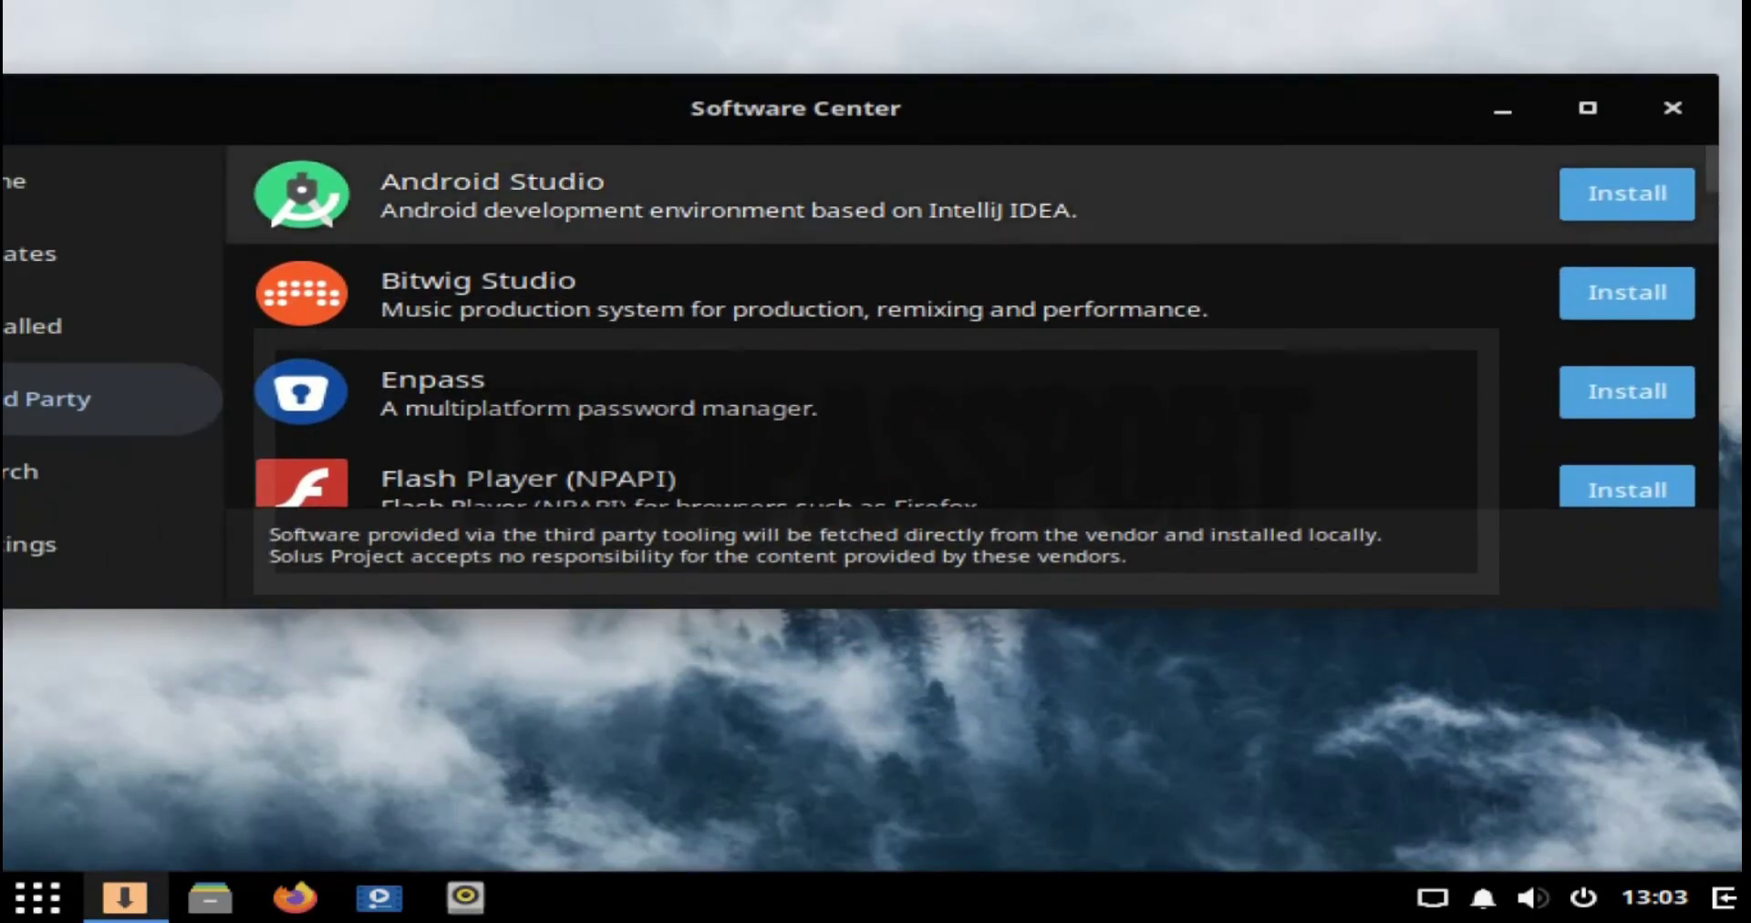
{"action": "left_click", "coordinate": [1627, 193]}
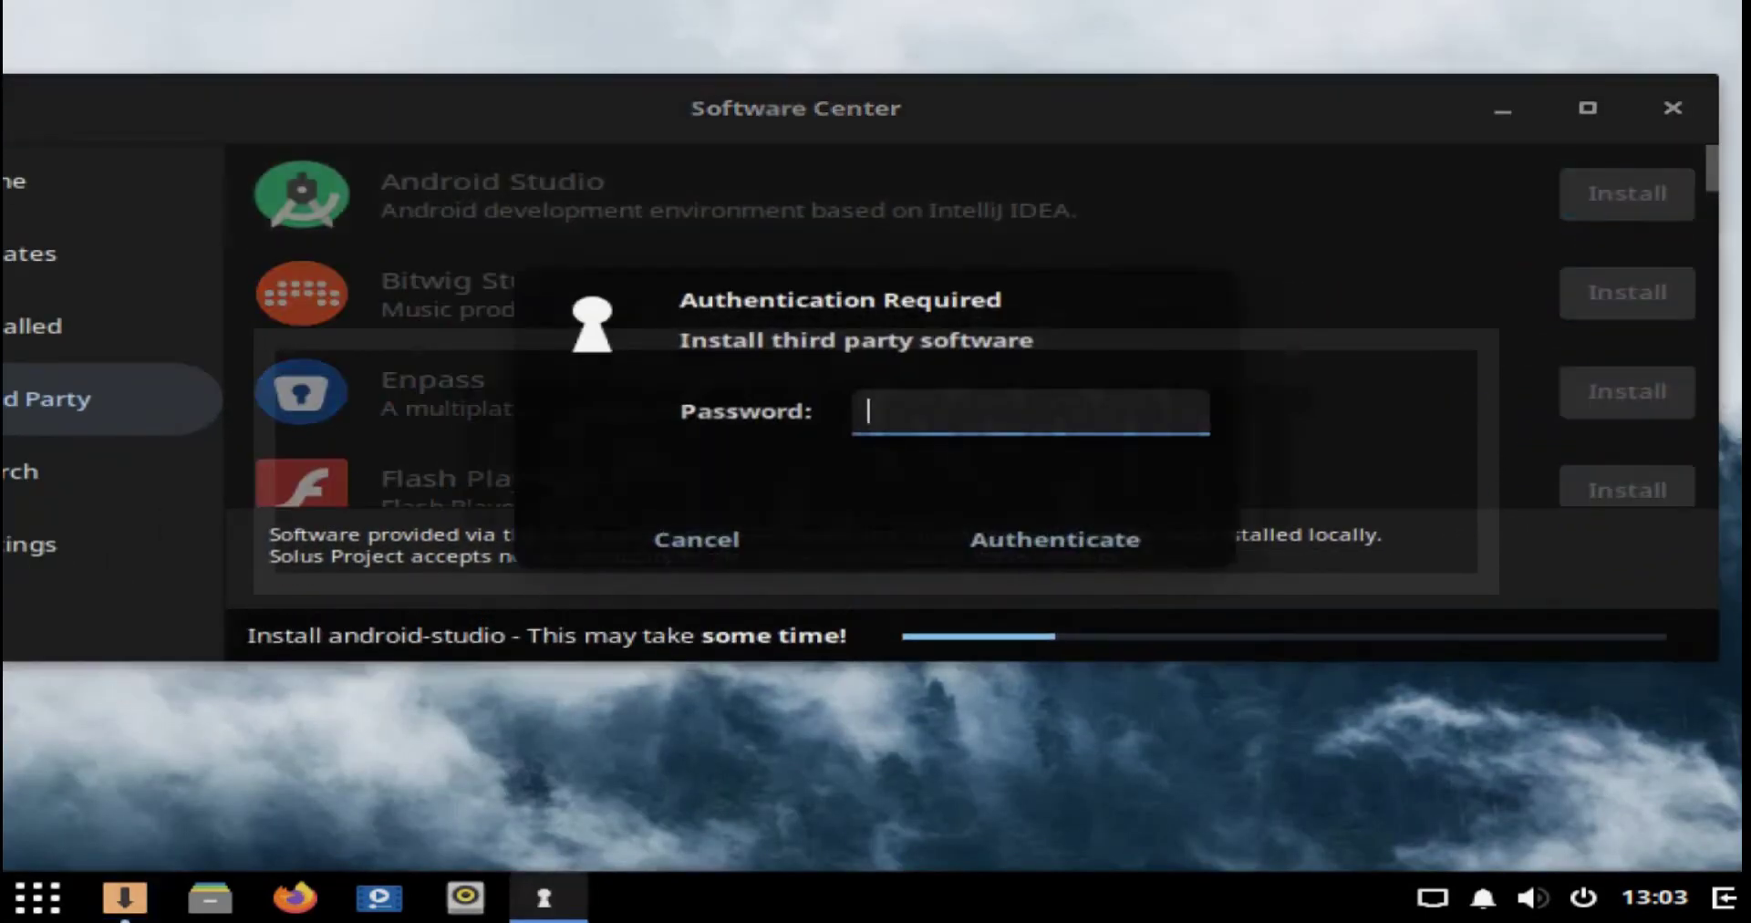
{"action": "type", "text": "****"}
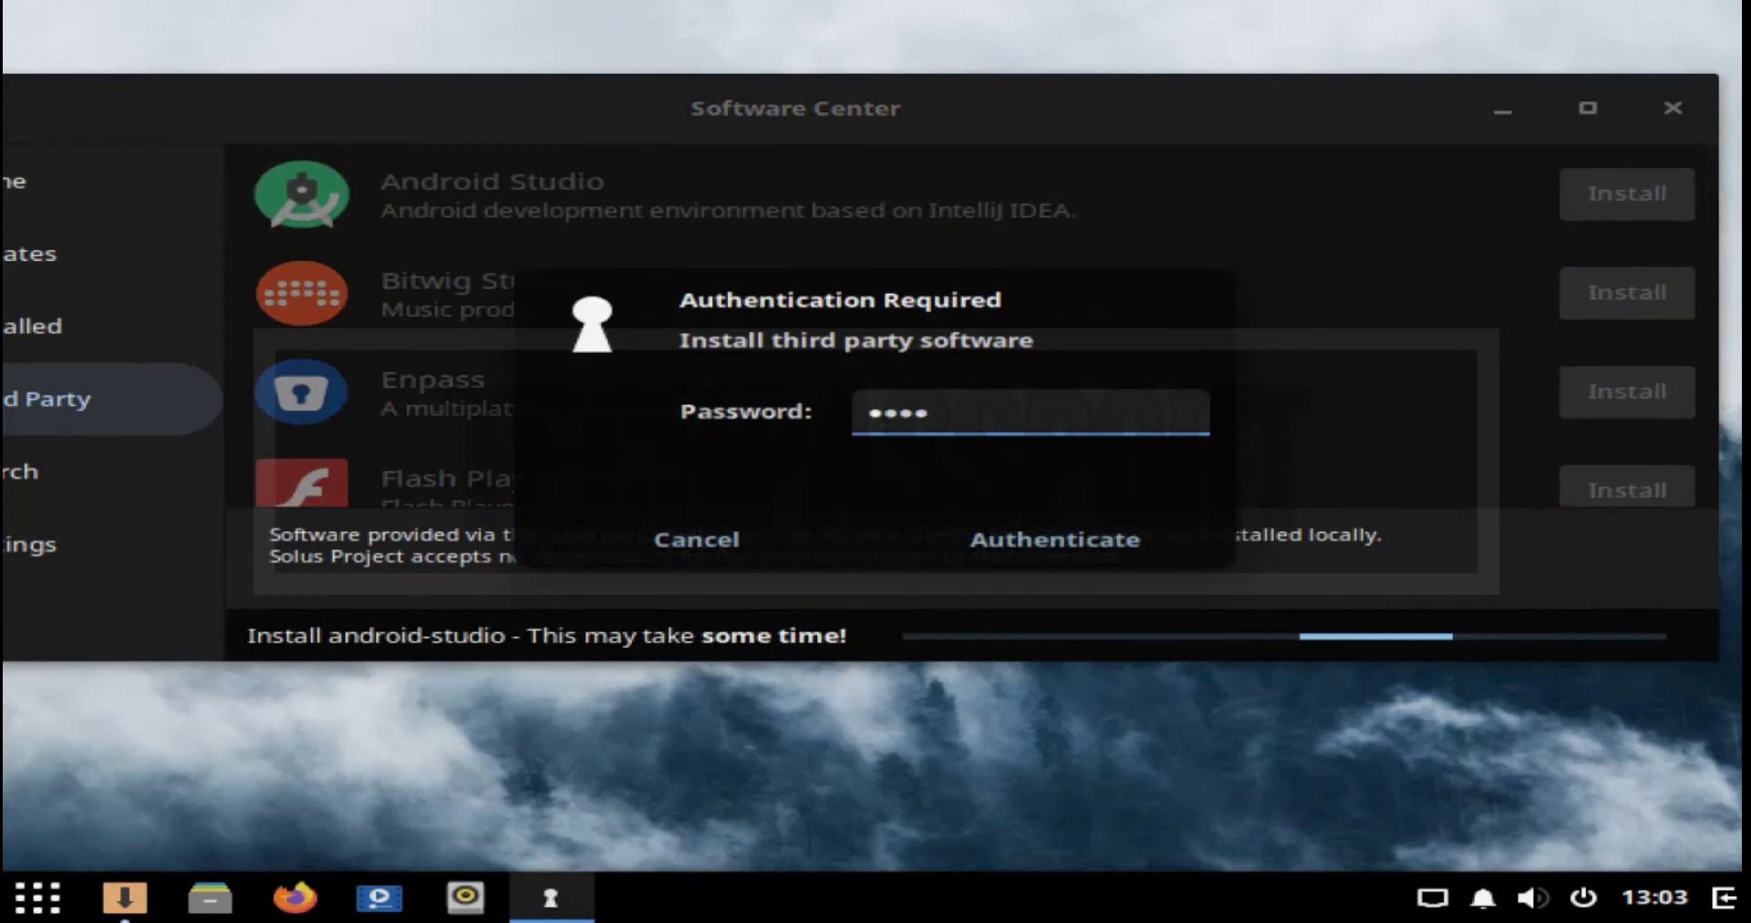
{"action": "type", "text": "****"}
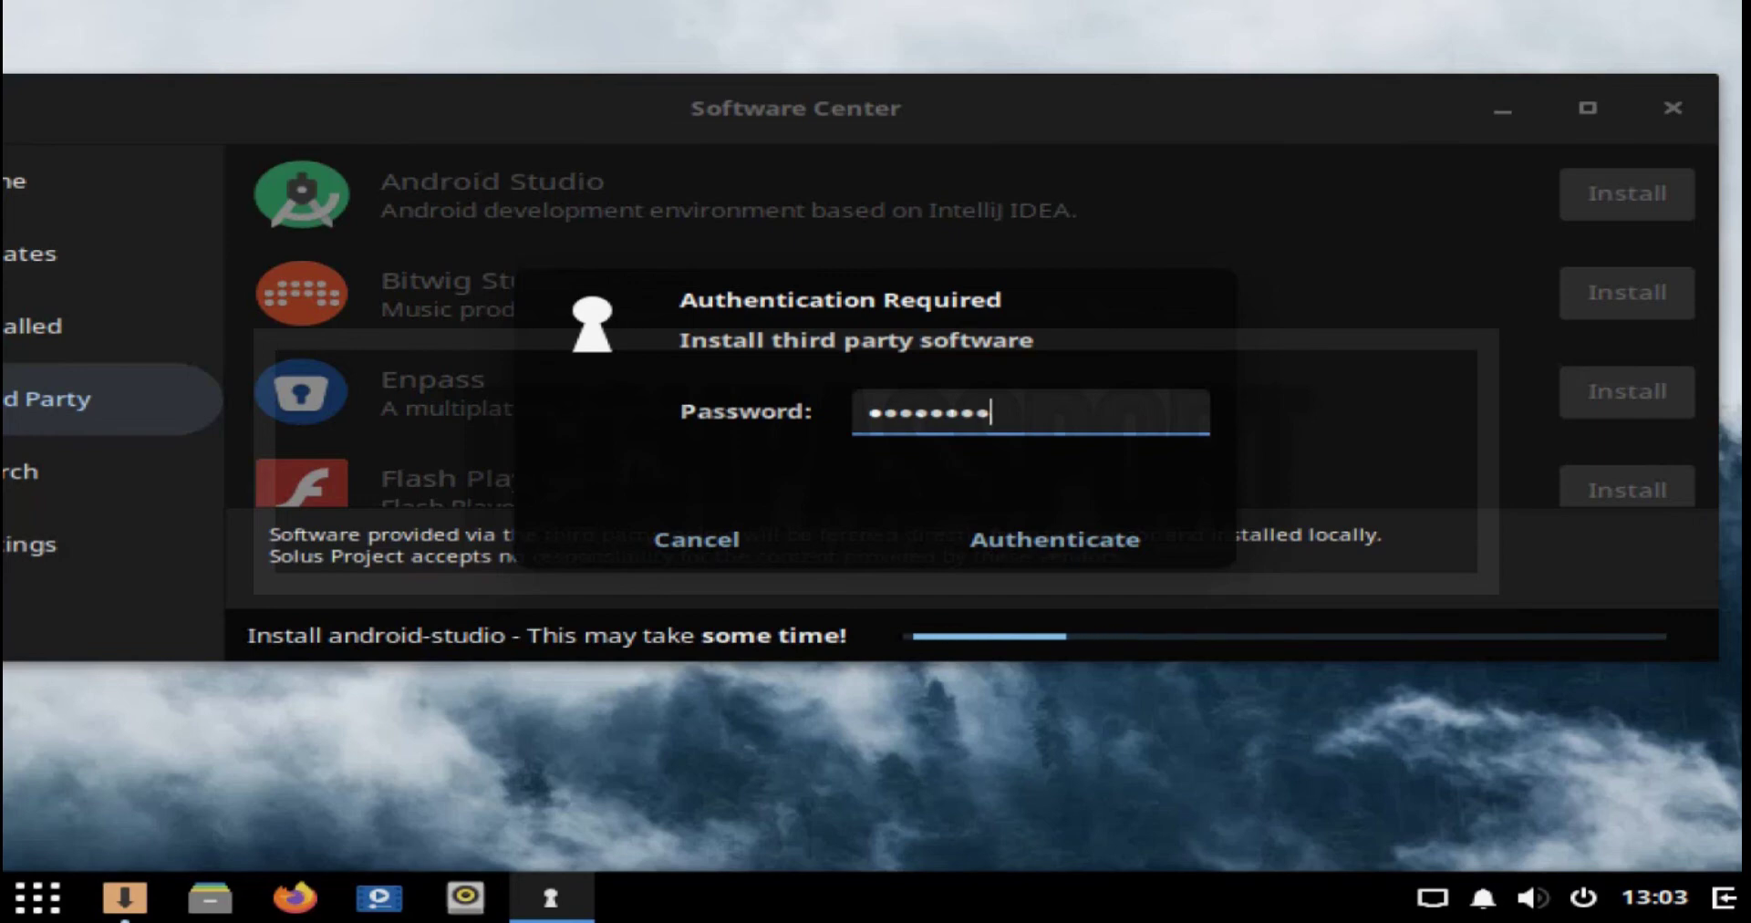
{"action": "key", "text": "Return"}
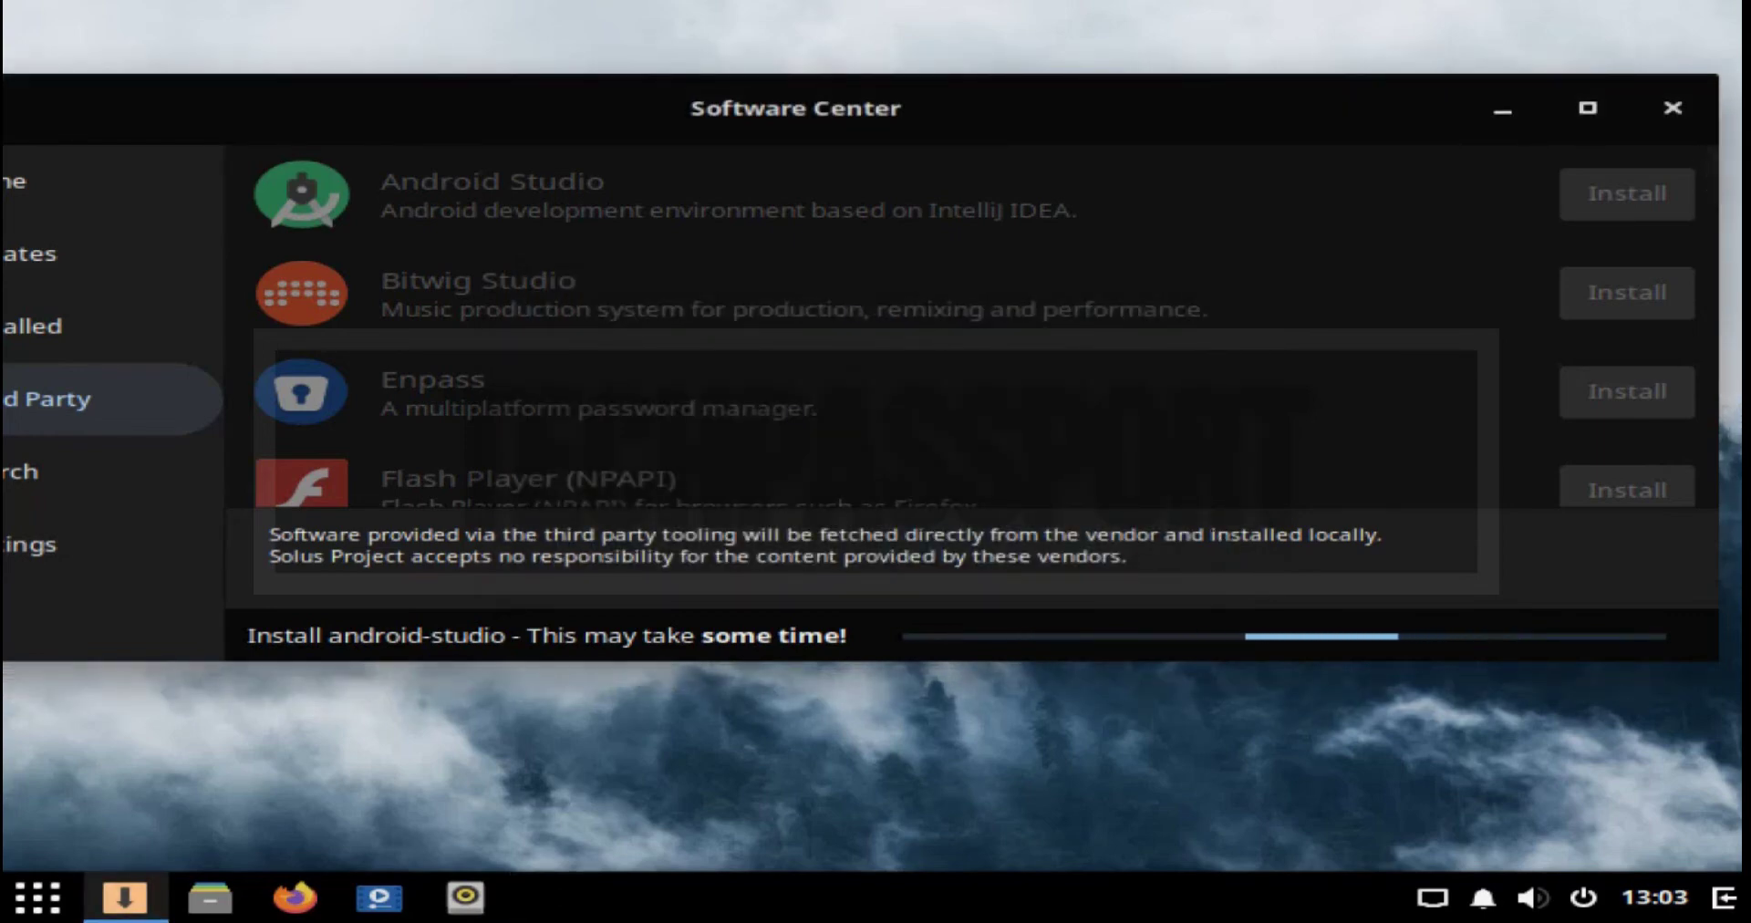
{"action": "scroll", "coordinate": [967, 328], "scroll_direction": "down", "scroll_amount": 1}
{"action": "scroll", "coordinate": [967, 328], "scroll_direction": "down", "scroll_amount": 2}
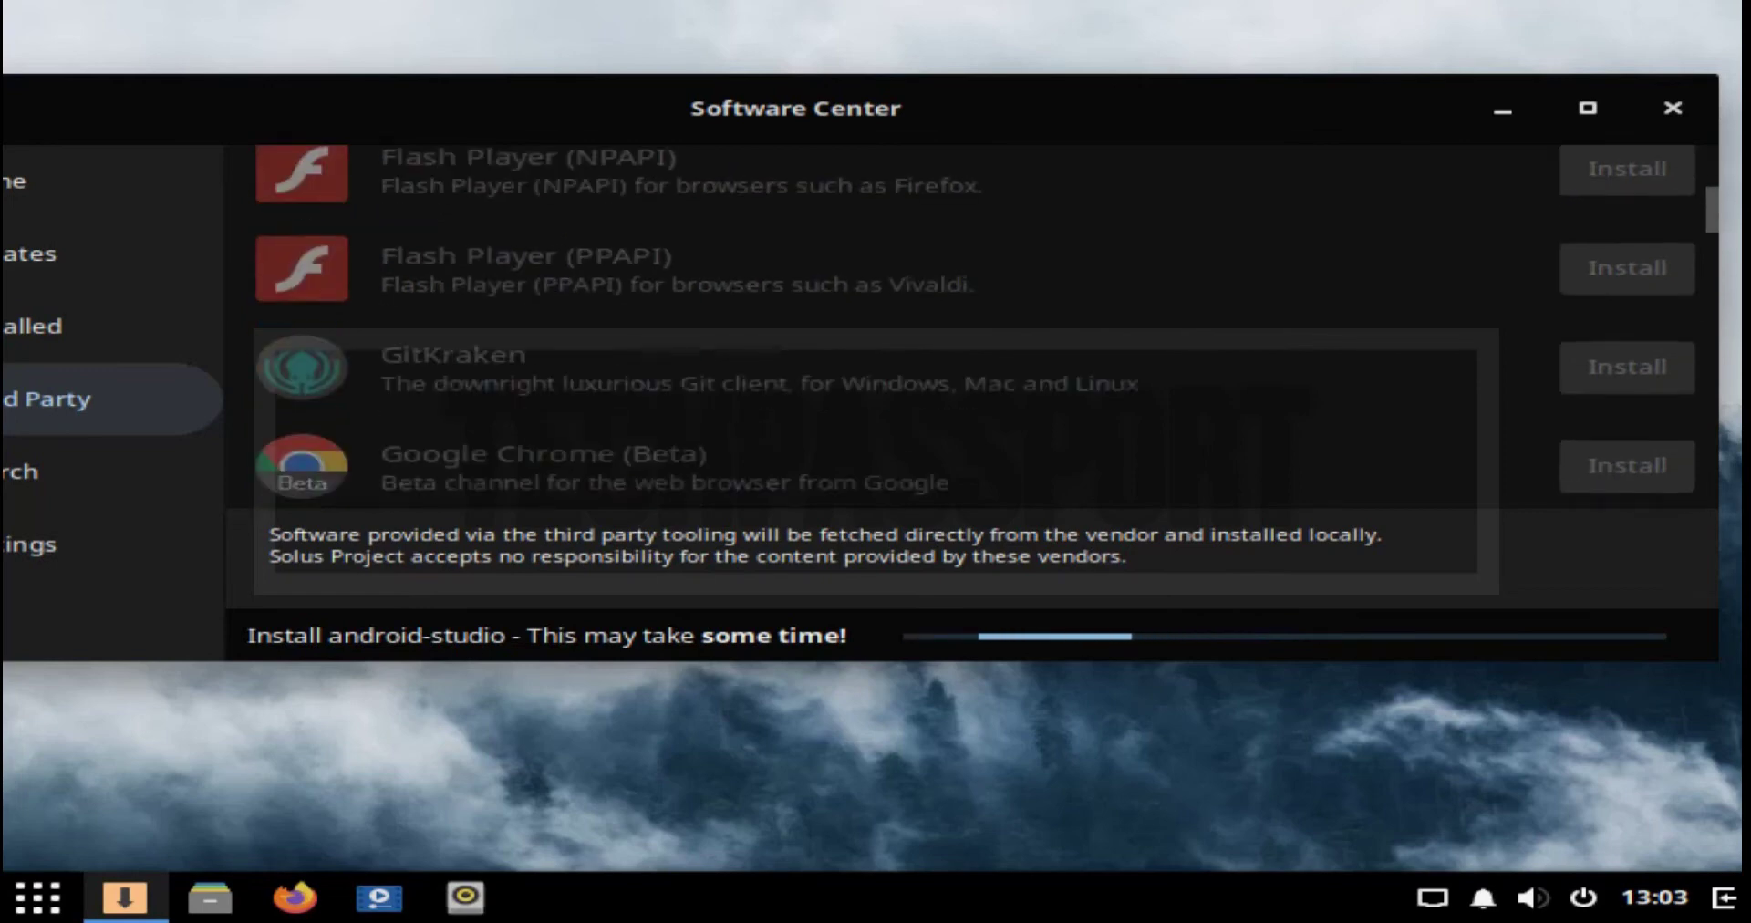
{"action": "scroll", "coordinate": [967, 329], "scroll_direction": "down", "scroll_amount": 6}
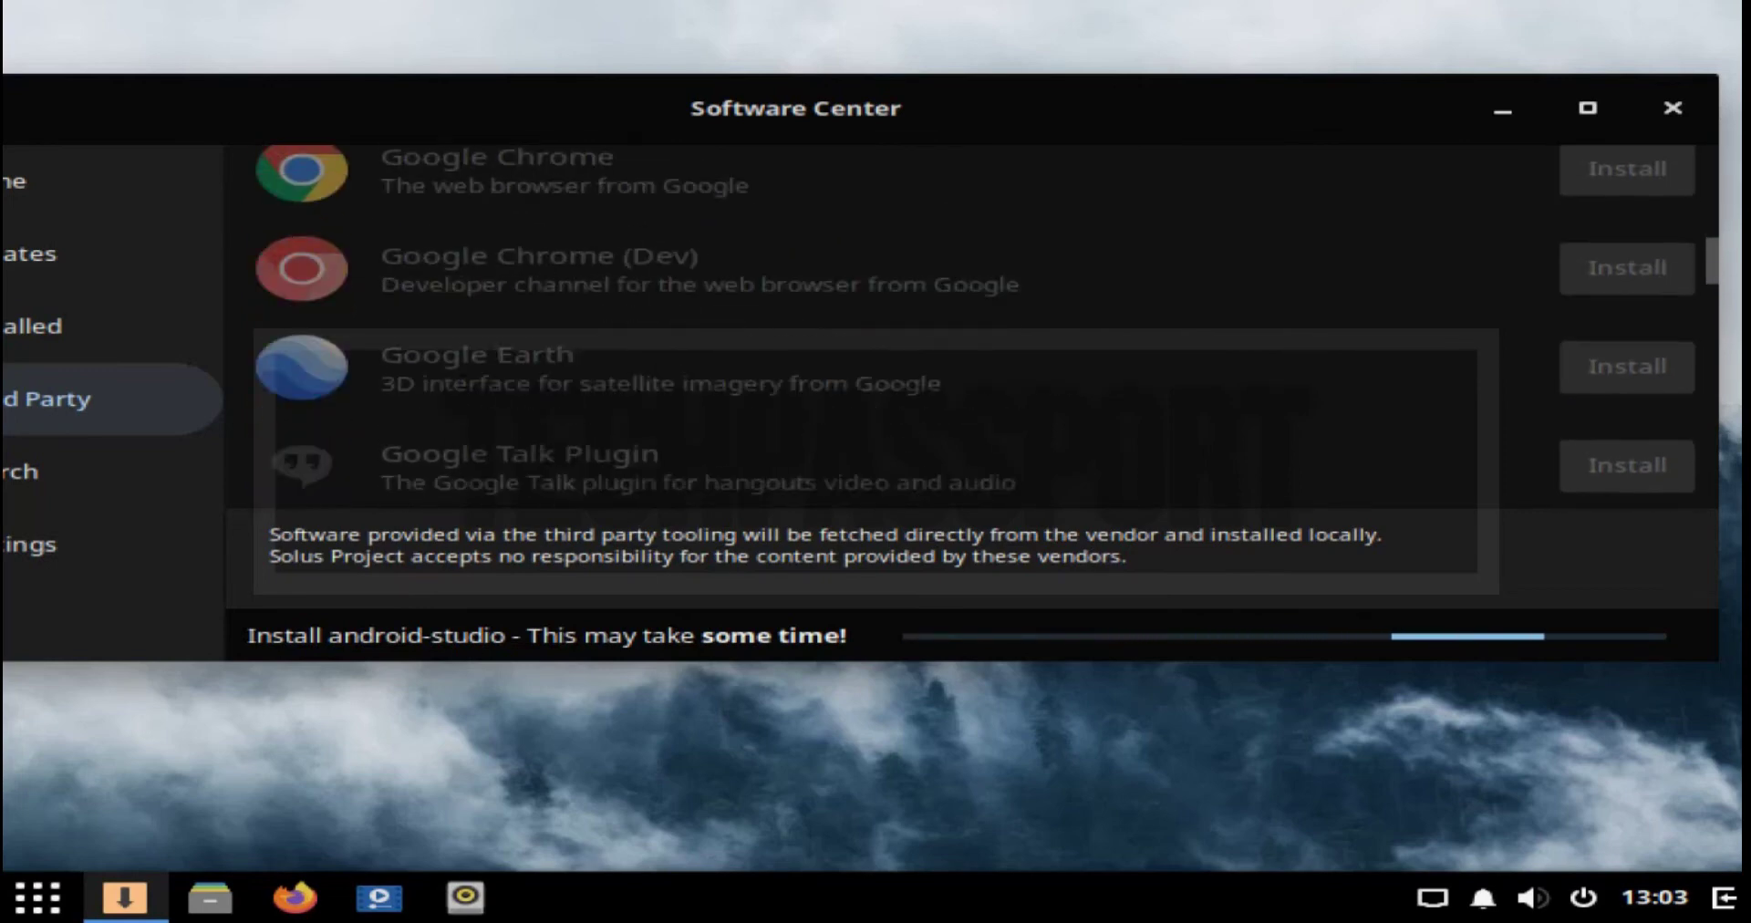
{"action": "scroll", "coordinate": [967, 329], "scroll_direction": "down", "scroll_amount": 5}
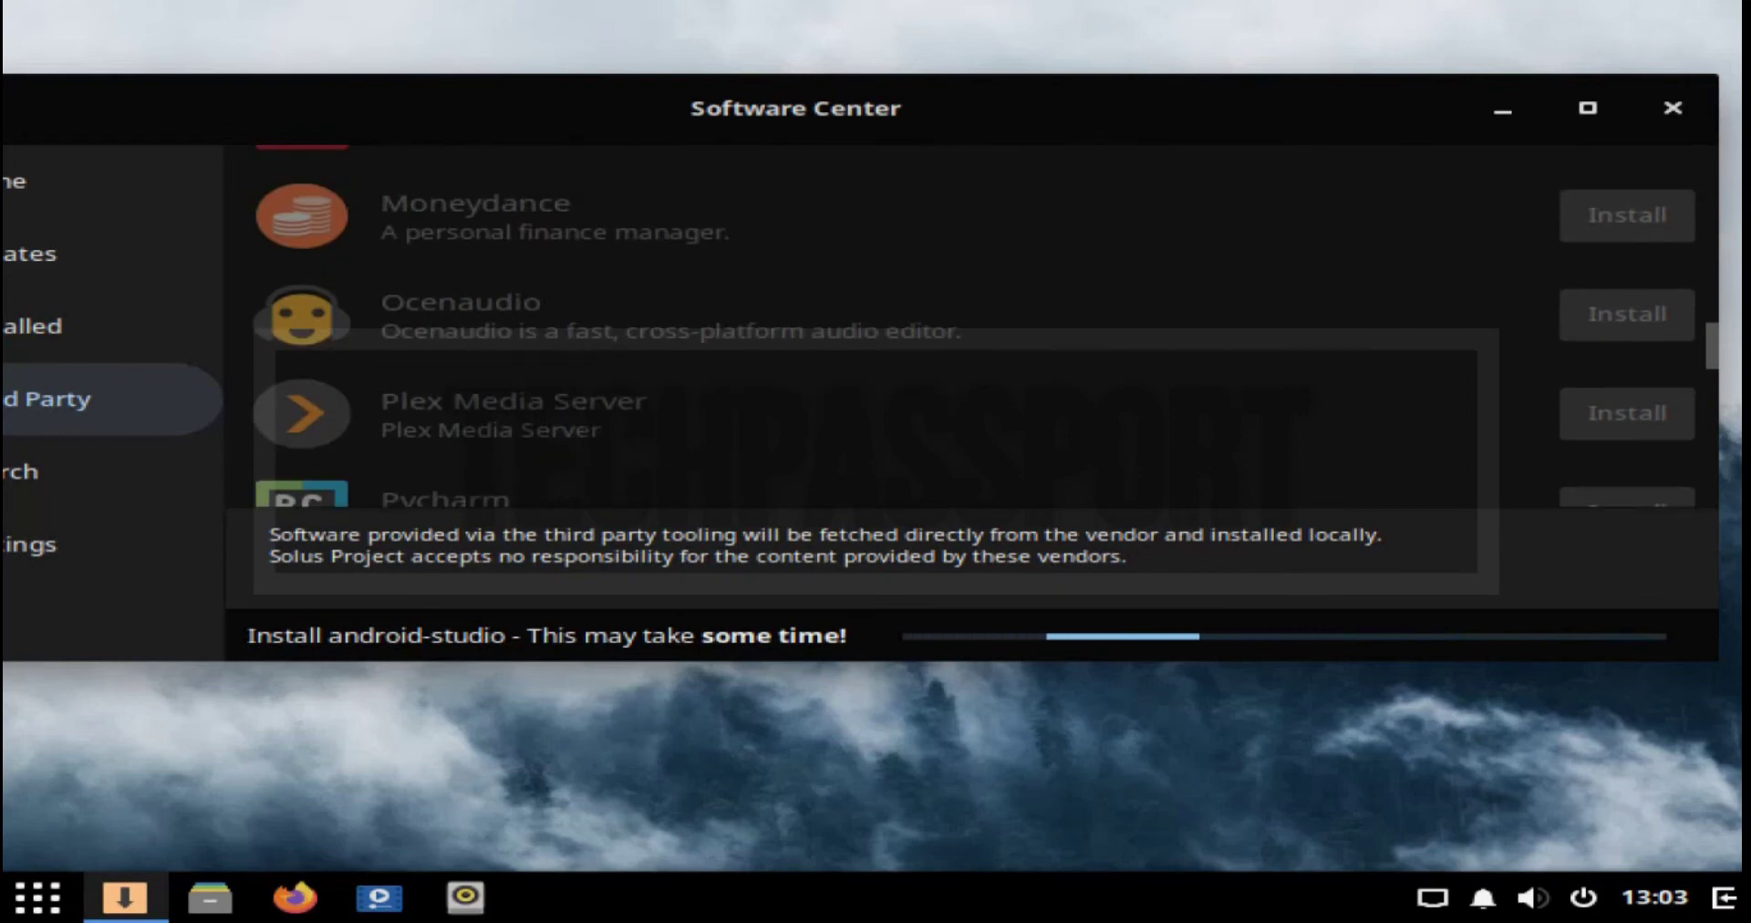
{"action": "scroll", "coordinate": [967, 329], "scroll_direction": "down", "scroll_amount": 1}
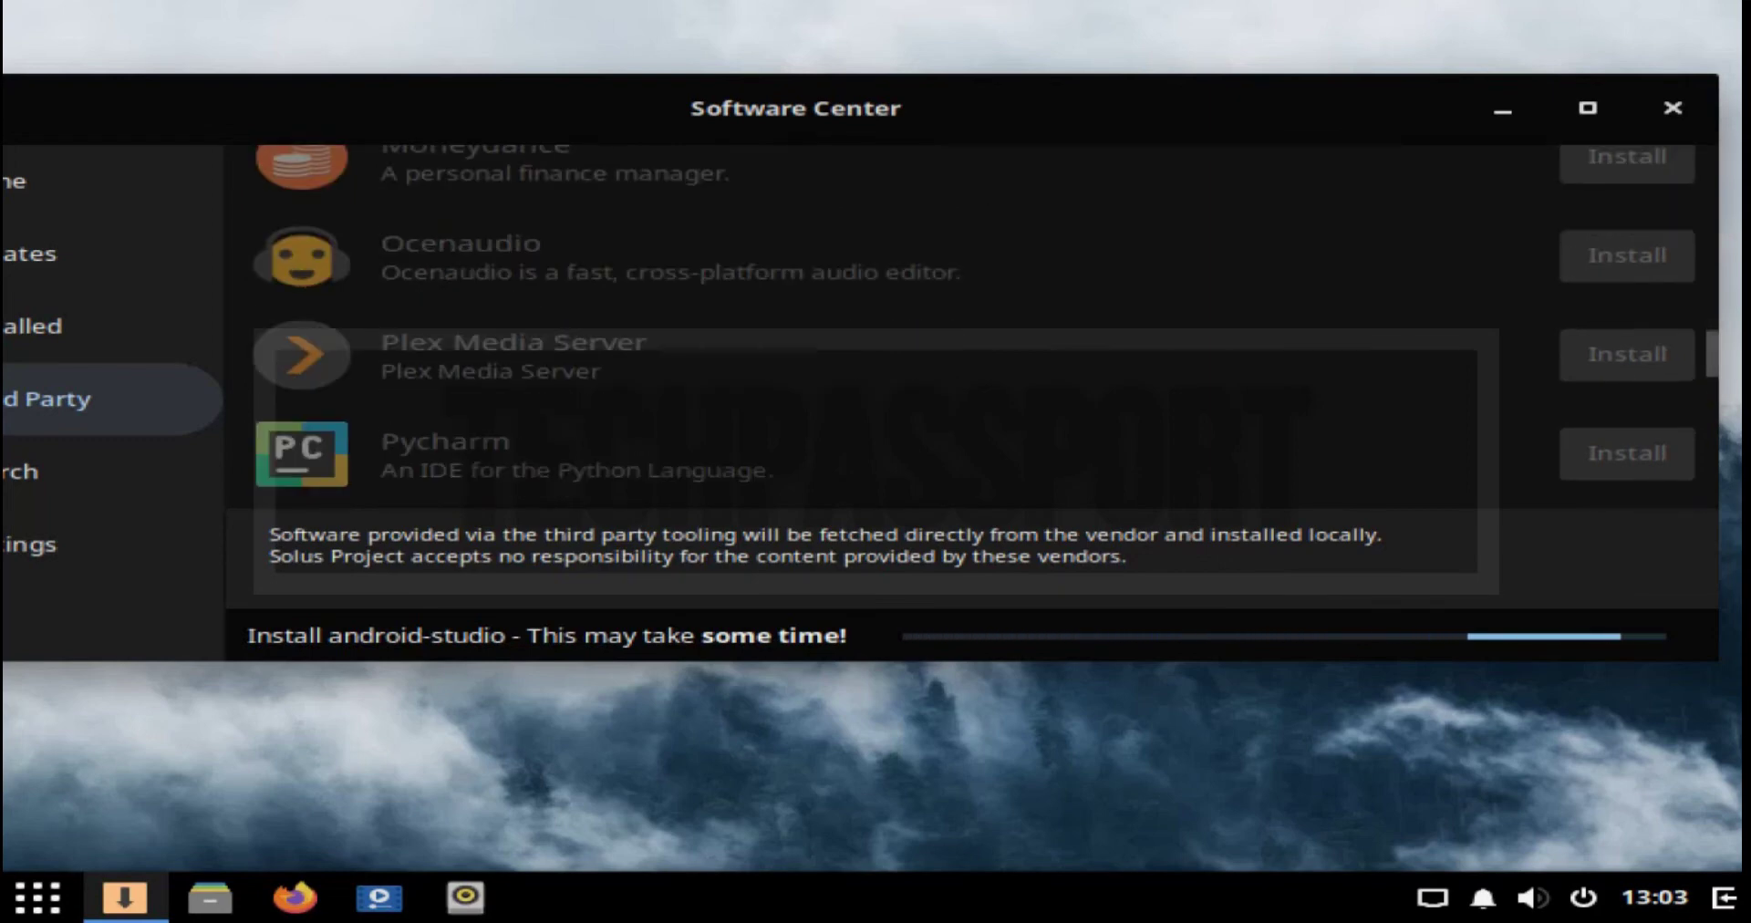
{"action": "scroll", "coordinate": [967, 328], "scroll_direction": "down", "scroll_amount": 2}
{"action": "scroll", "coordinate": [967, 329], "scroll_direction": "down", "scroll_amount": 3}
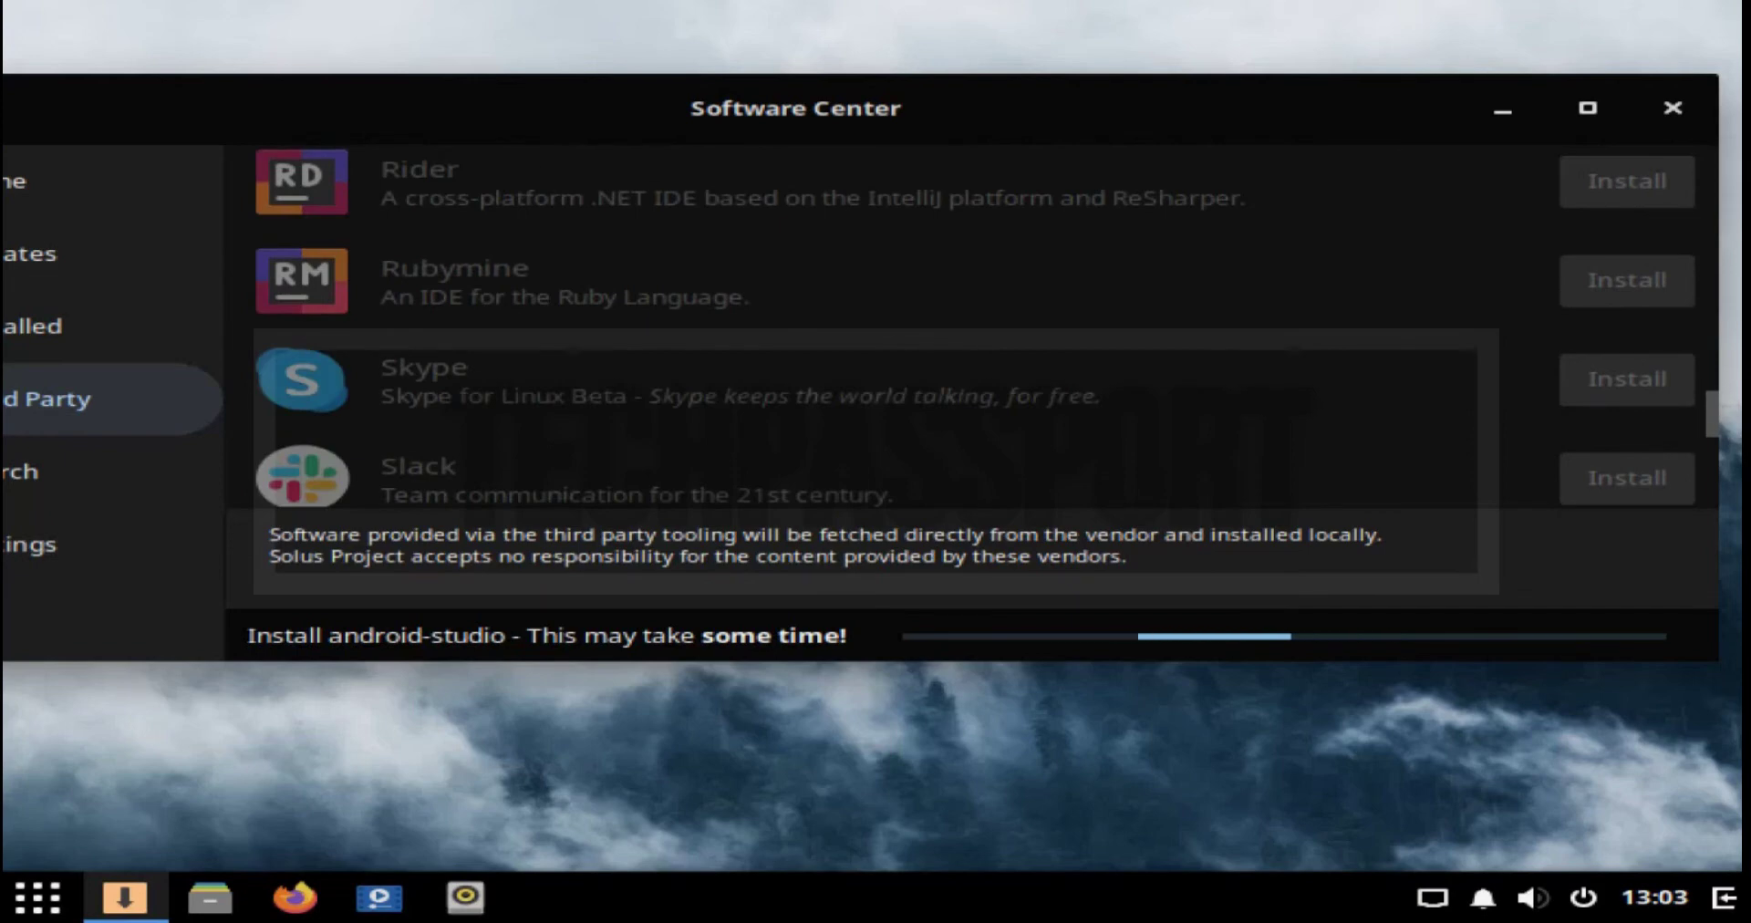
{"action": "scroll", "coordinate": [967, 328], "scroll_direction": "down", "scroll_amount": 1}
{"action": "scroll", "coordinate": [967, 329], "scroll_direction": "down", "scroll_amount": 2}
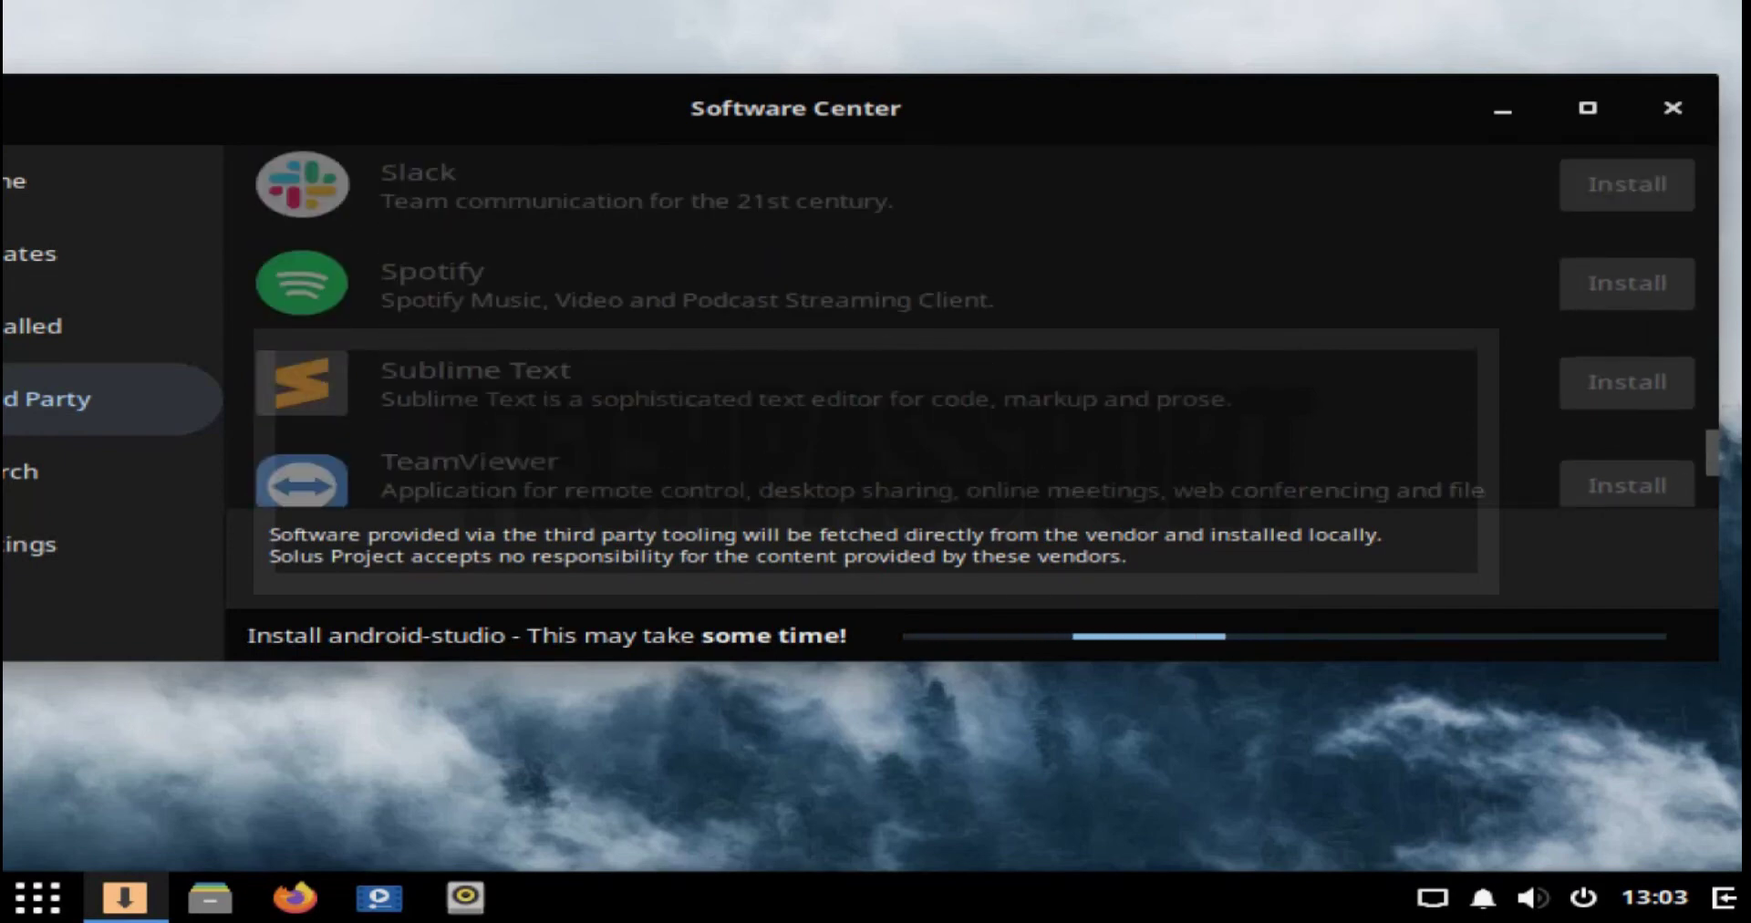
{"action": "scroll", "coordinate": [967, 329], "scroll_direction": "down", "scroll_amount": 1}
{"action": "scroll", "coordinate": [967, 329], "scroll_direction": "down", "scroll_amount": 1}
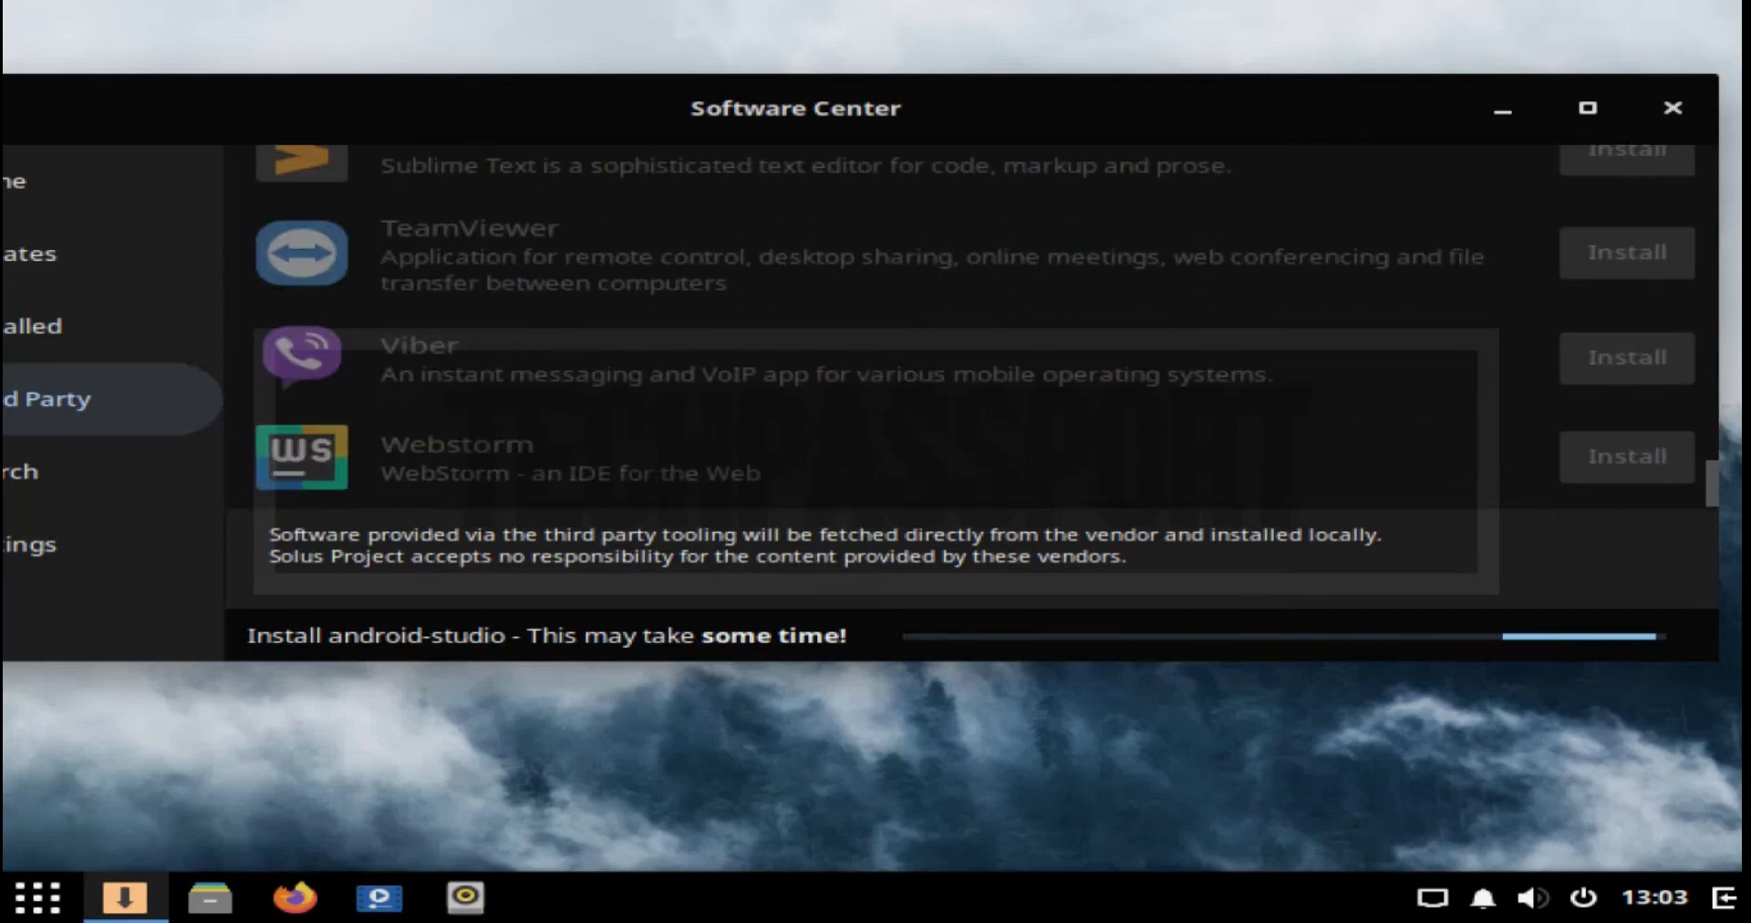
{"action": "scroll", "coordinate": [967, 328], "scroll_direction": "down", "scroll_amount": 2}
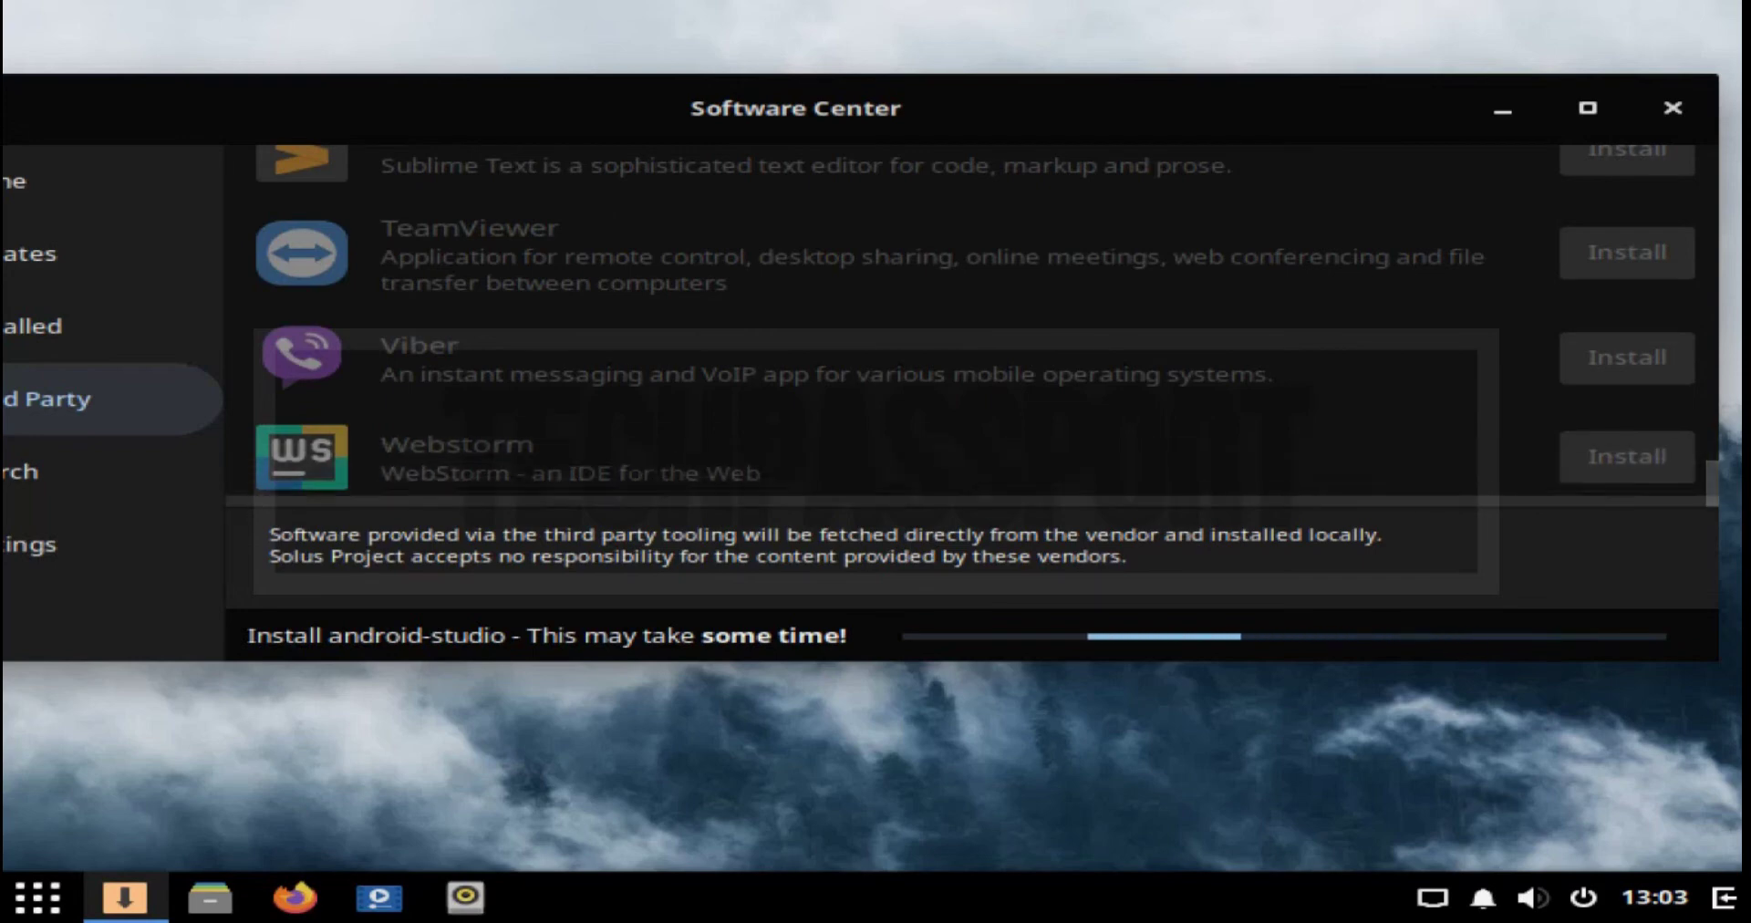
{"action": "scroll", "coordinate": [967, 329], "scroll_direction": "up", "scroll_amount": 10}
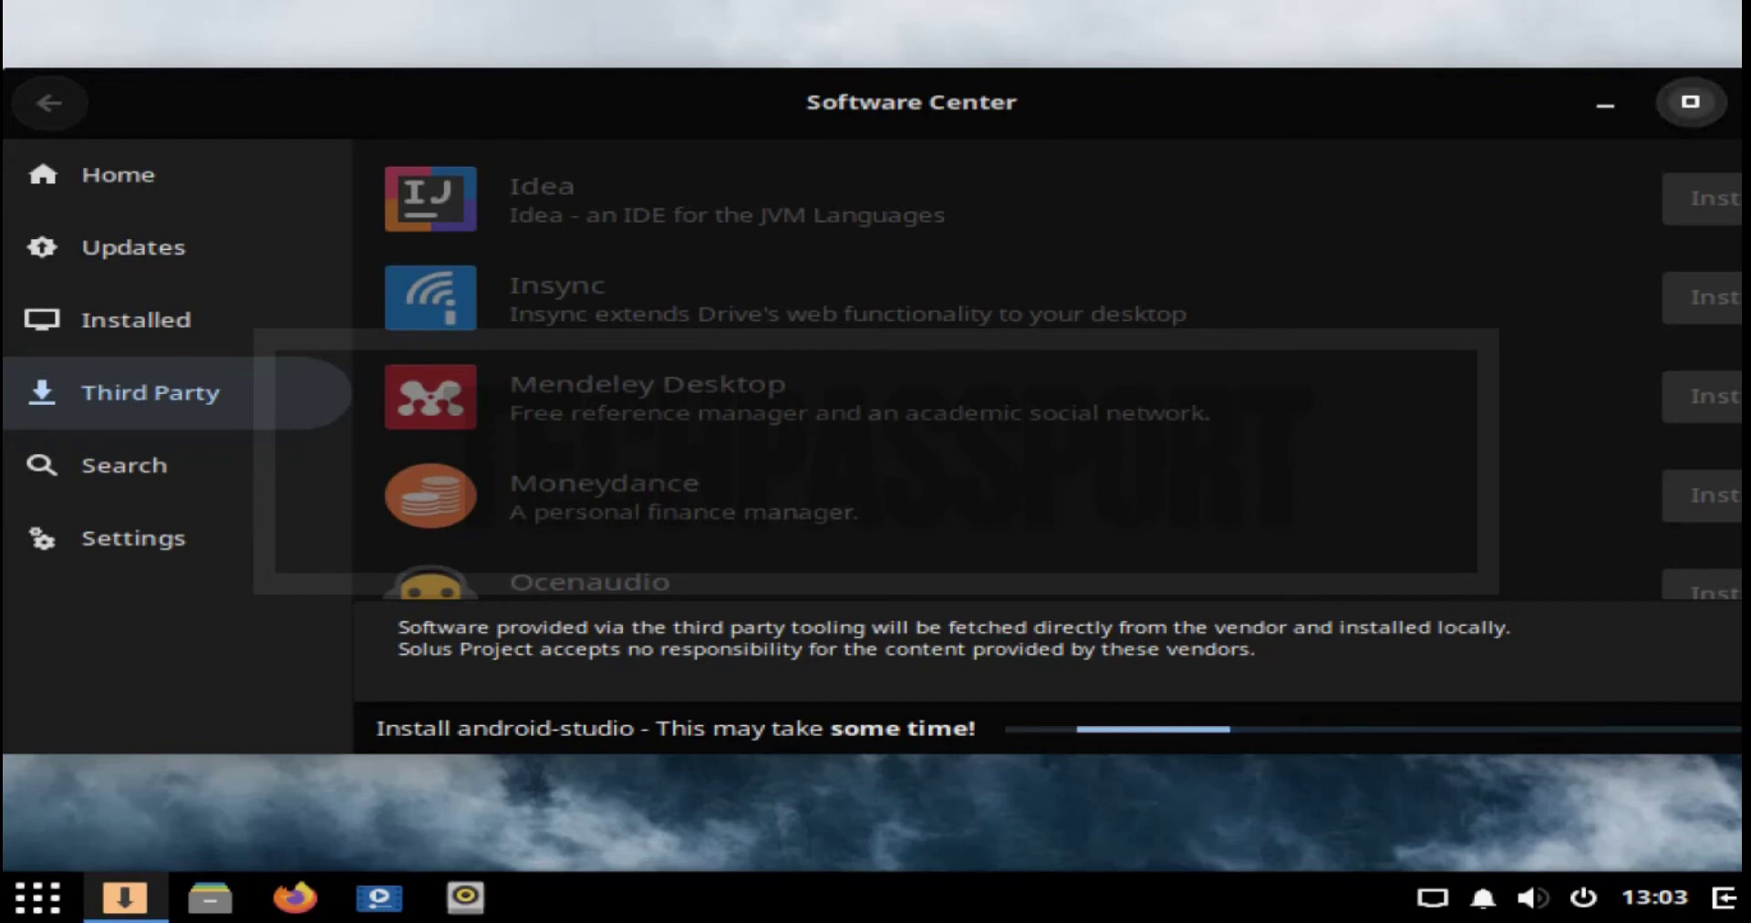
Step: Minimize Software Center, check the desktop menu, and raise the system volume slightly
{"action": "left_click", "coordinate": [1605, 104]}
{"action": "right_click", "coordinate": [849, 256]}
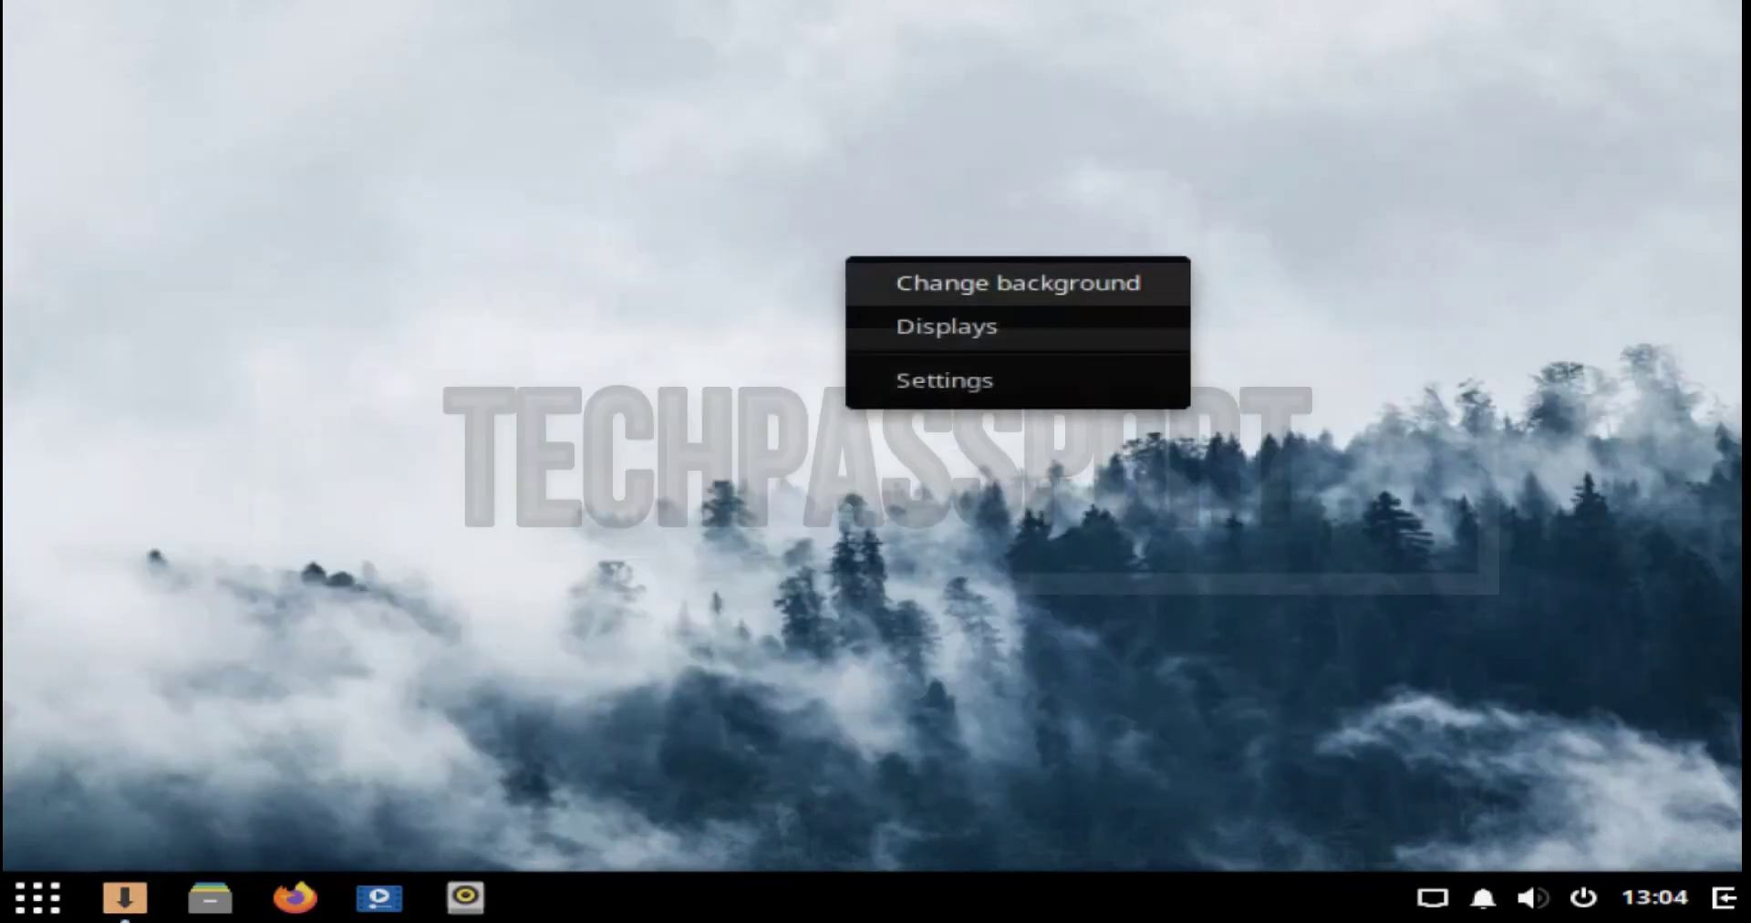
{"action": "left_click", "coordinate": [958, 281]}
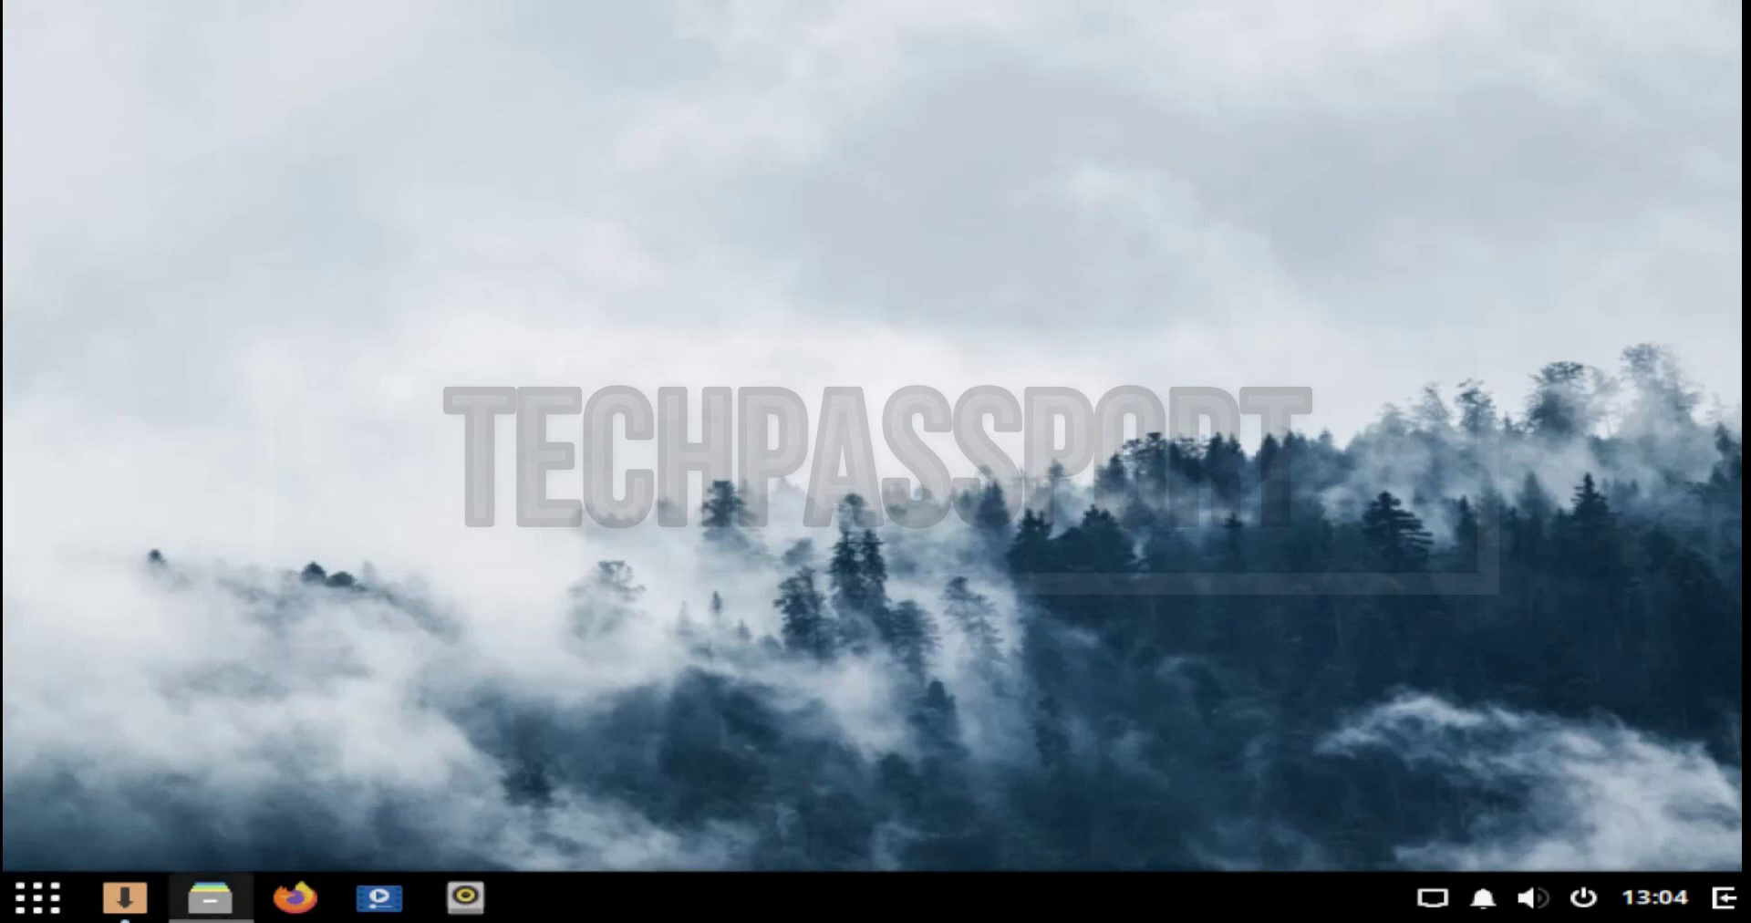
{"action": "left_click", "coordinate": [1533, 898]}
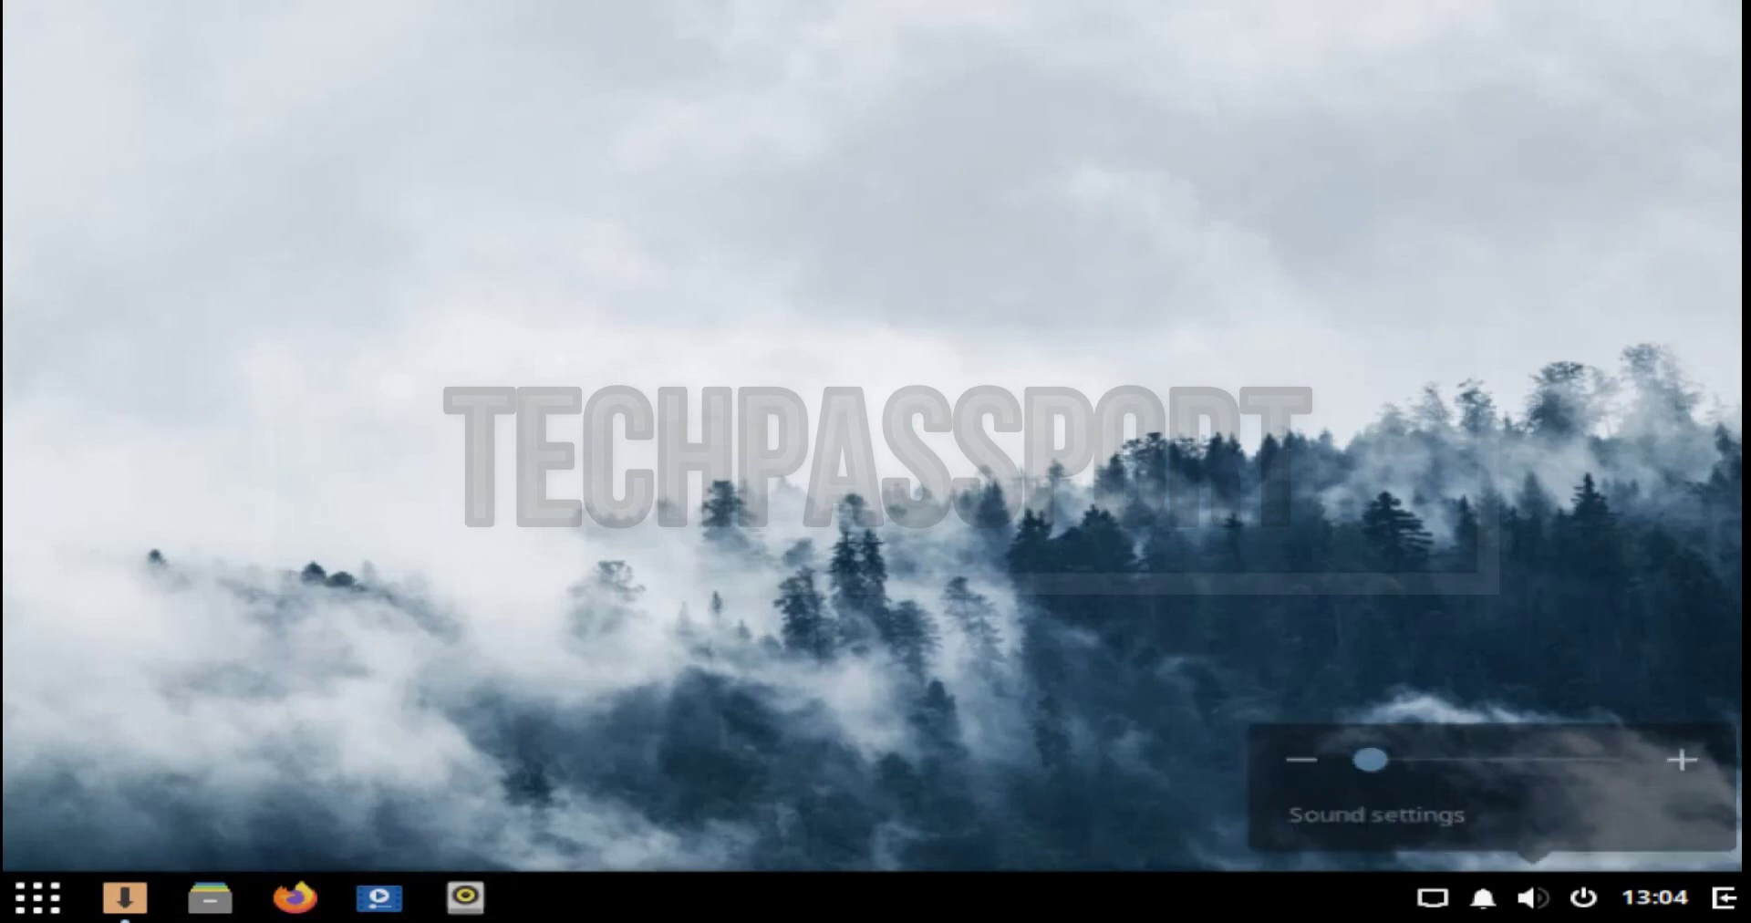
{"action": "left_click", "coordinate": [1421, 759]}
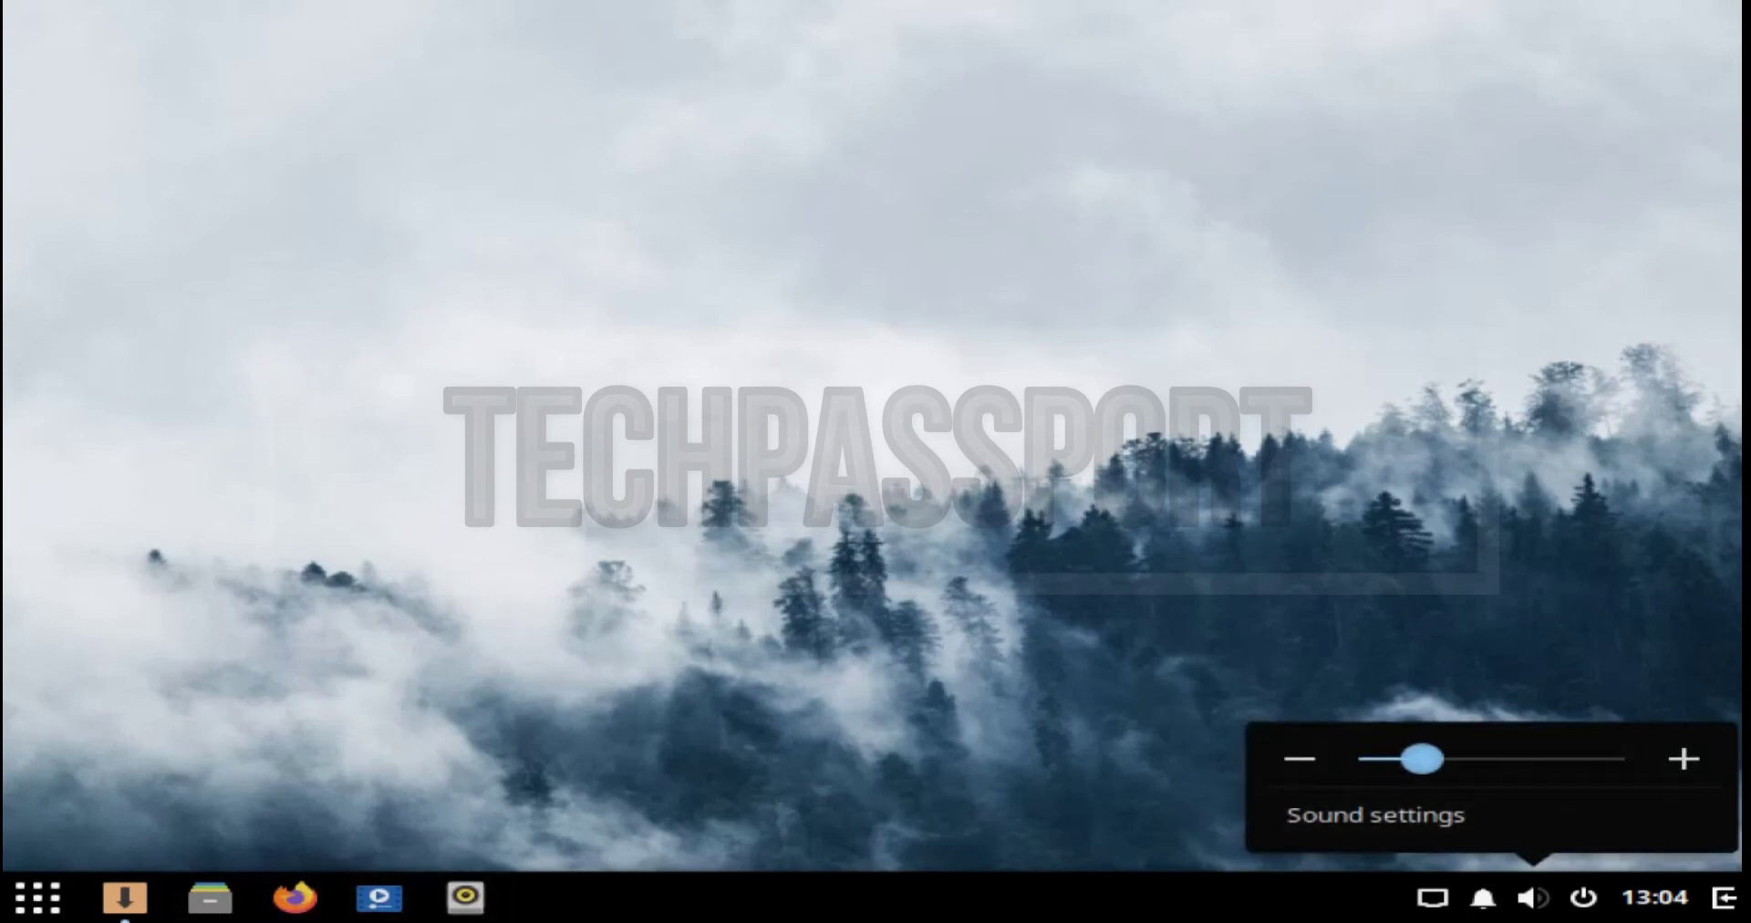
Step: Look through Raven's notifications, the power menu and app menu, then restore Software Center
{"action": "key", "text": "super+a"}
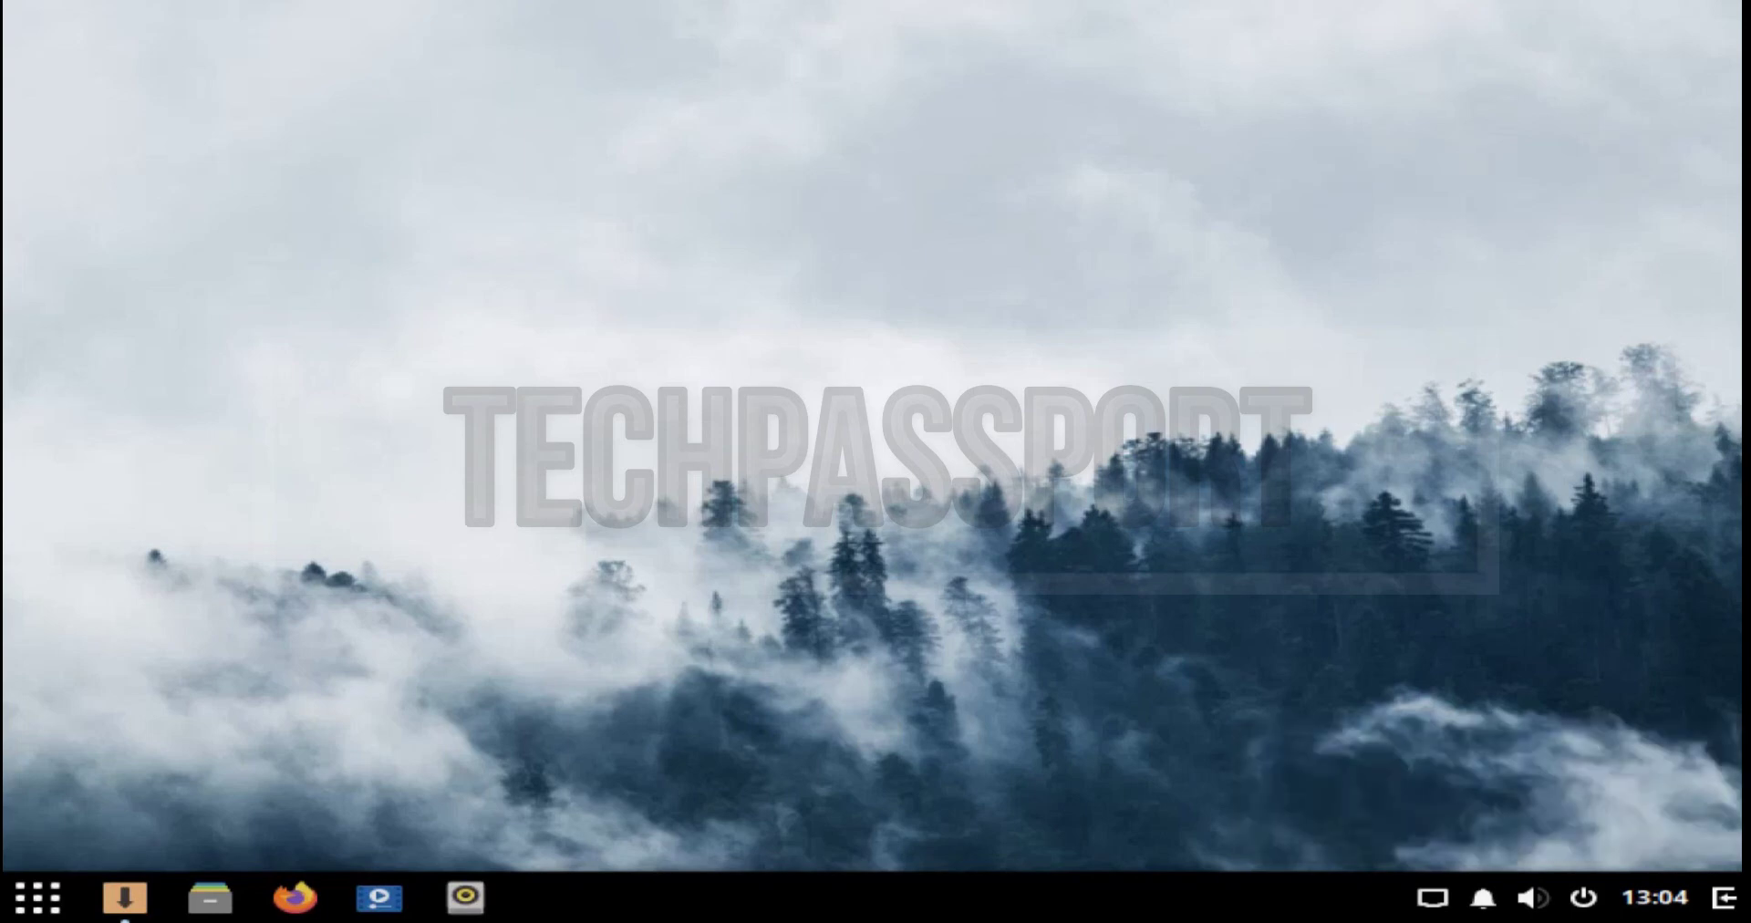
{"action": "left_click", "coordinate": [1601, 23]}
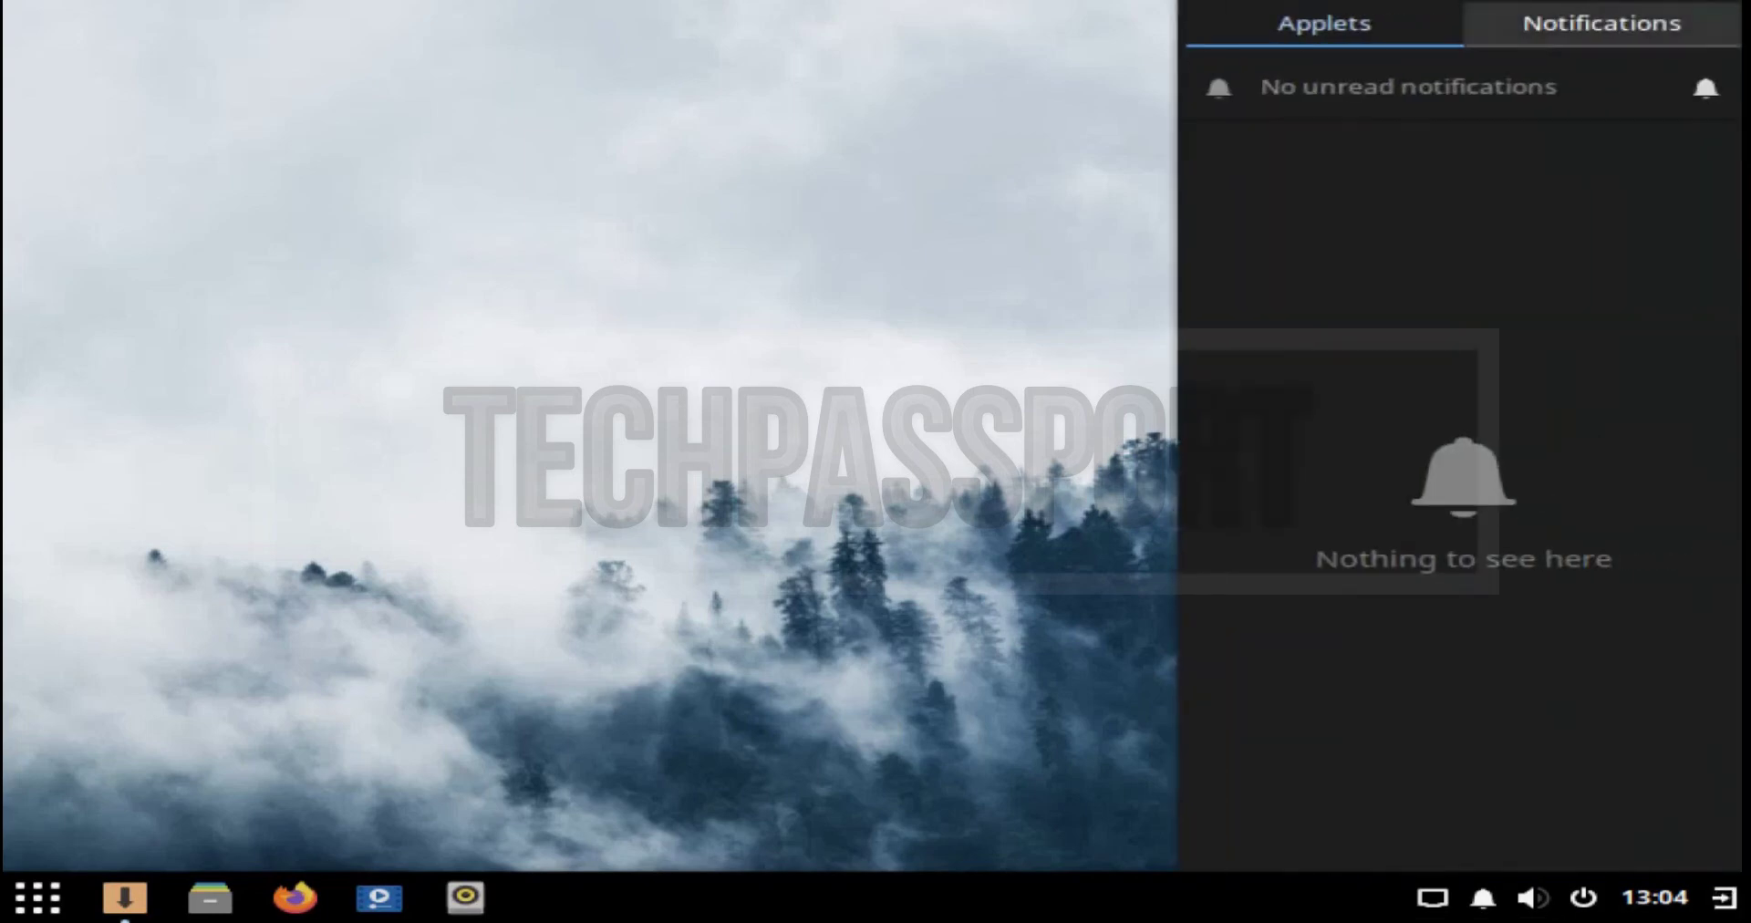
{"action": "left_click", "coordinate": [1324, 23]}
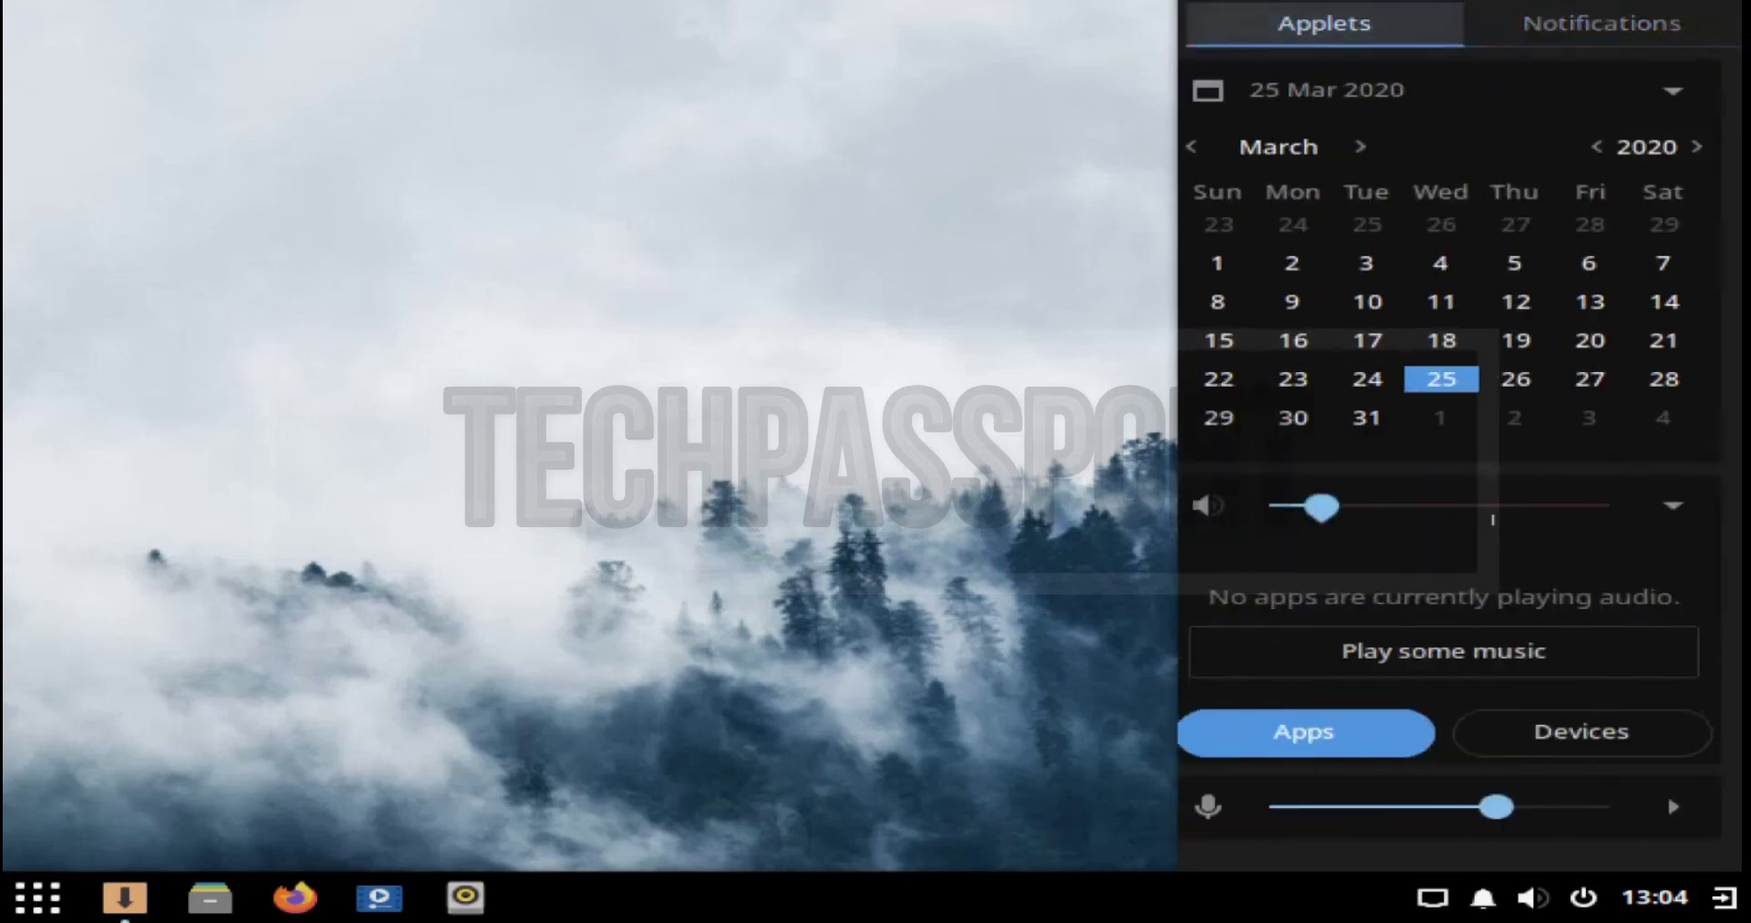
{"action": "key", "text": "super+a"}
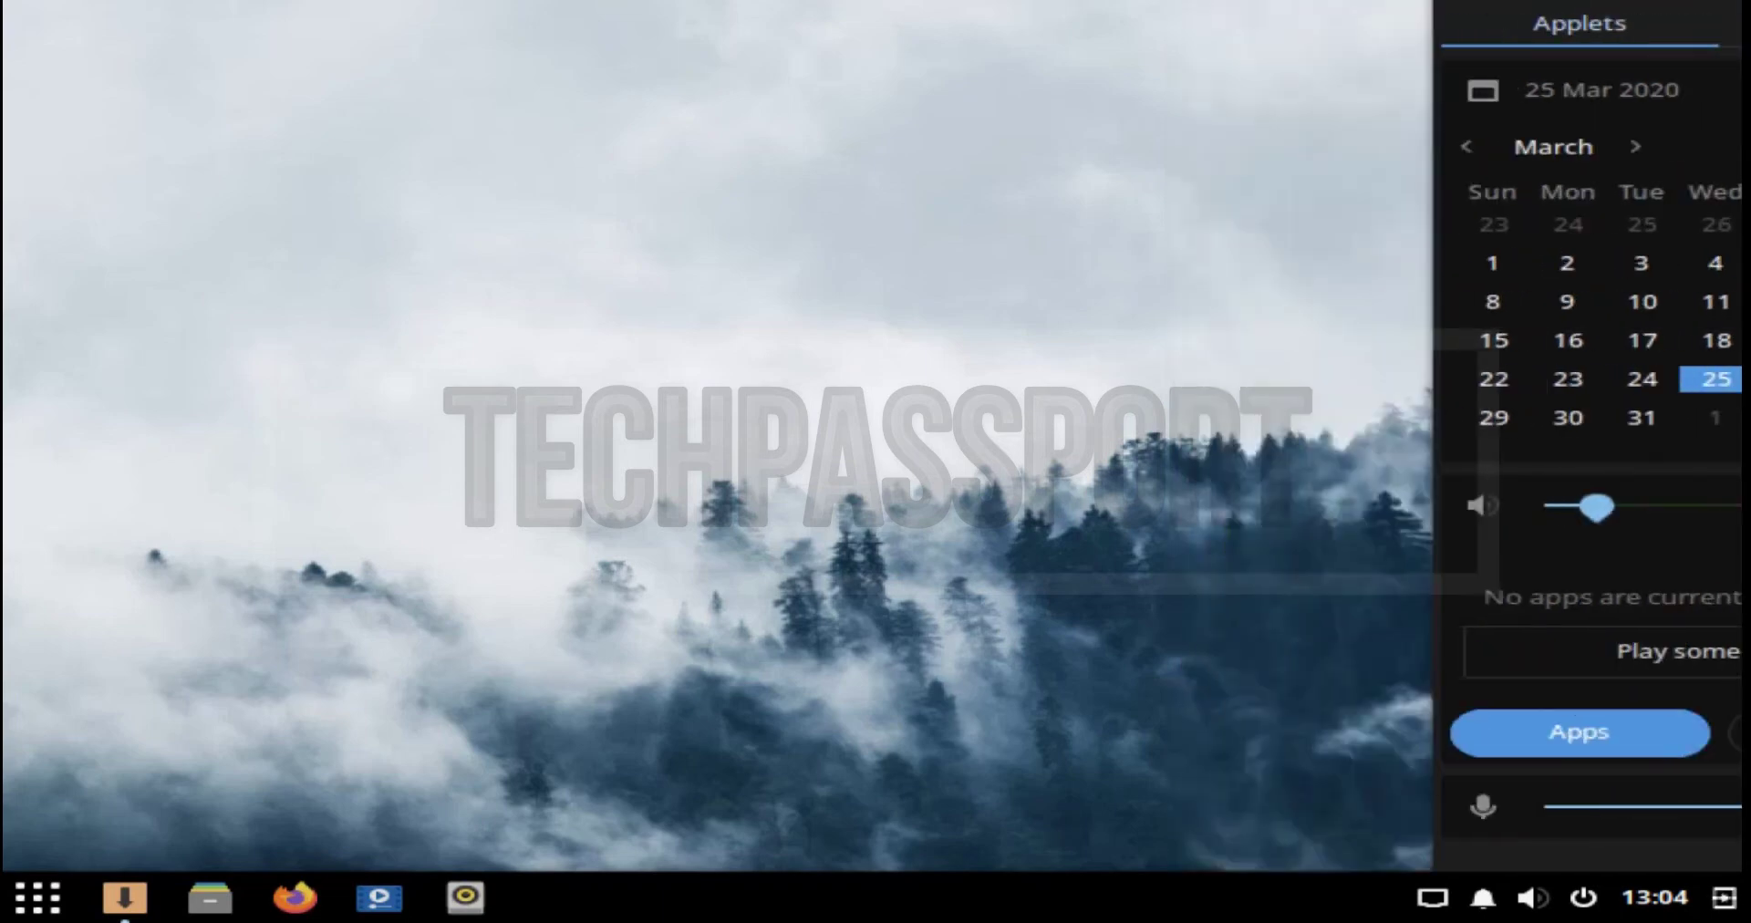
{"action": "left_click", "coordinate": [1583, 898]}
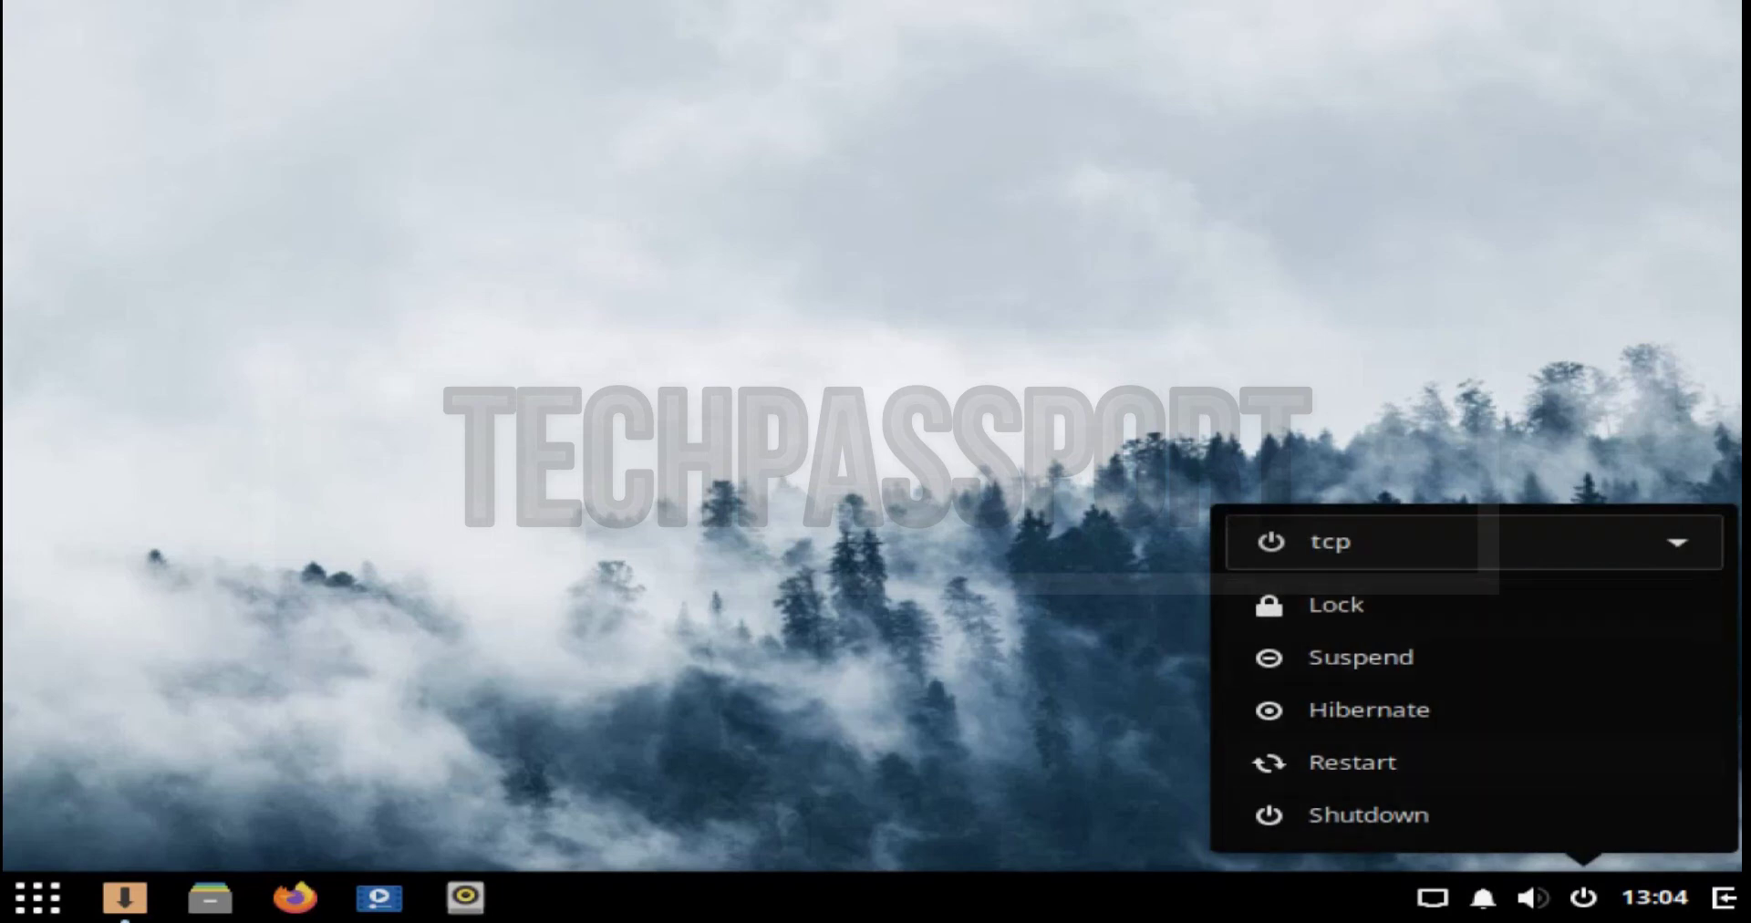
{"action": "key", "text": "Escape"}
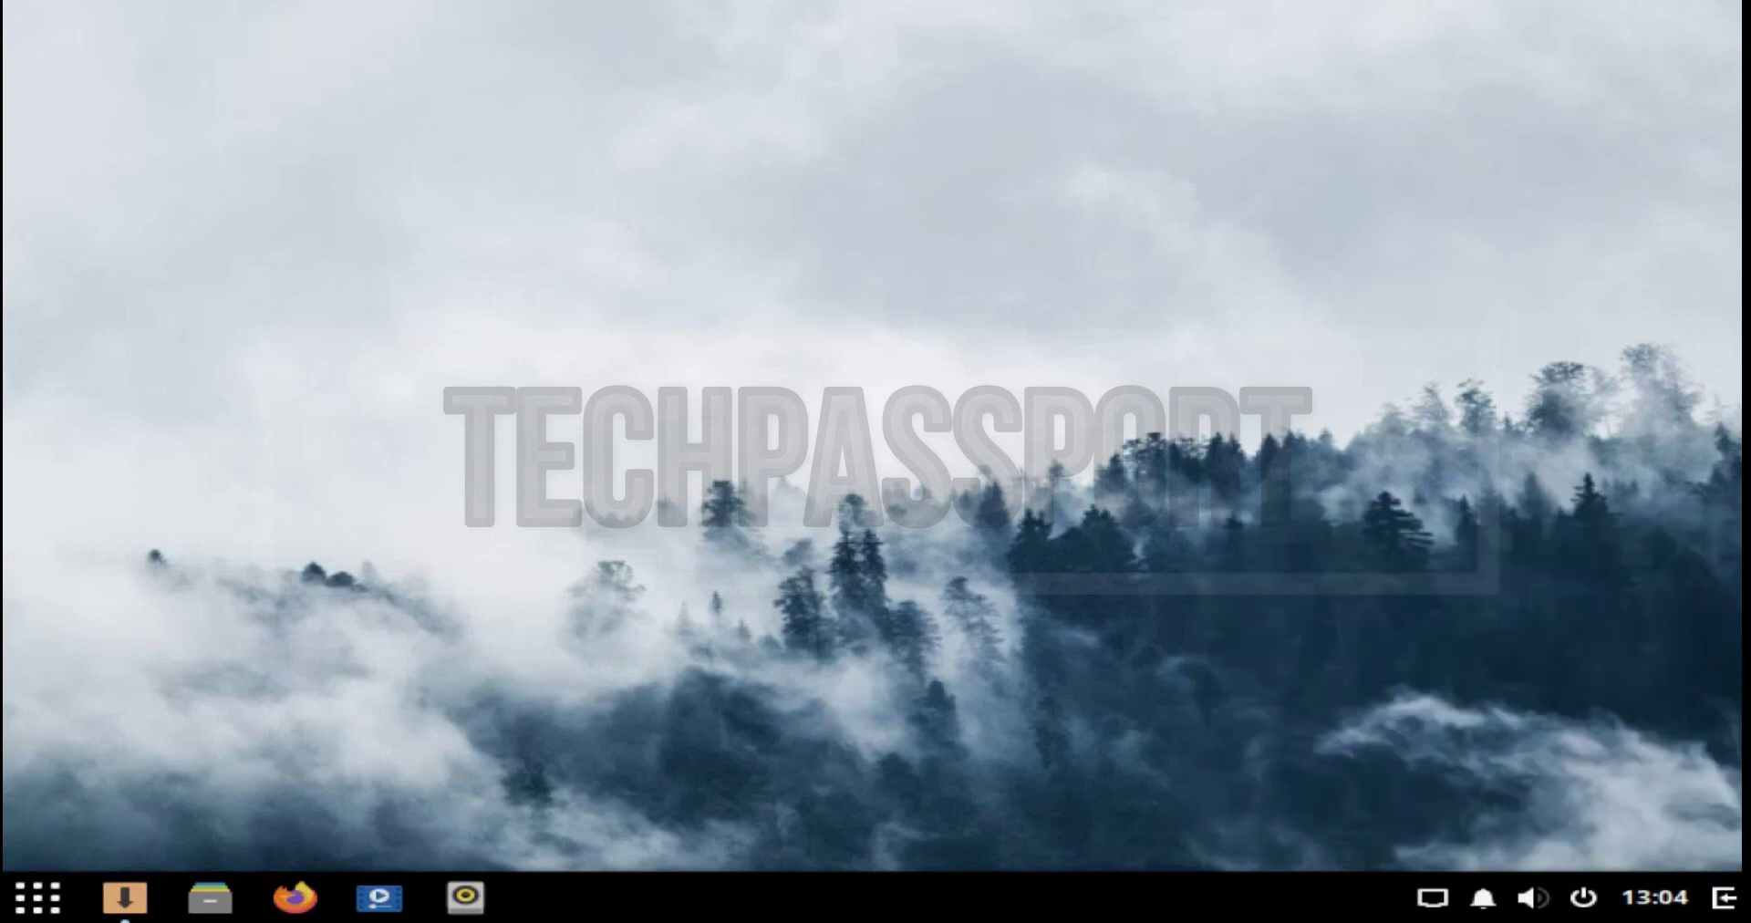
{"action": "key", "text": "super+a"}
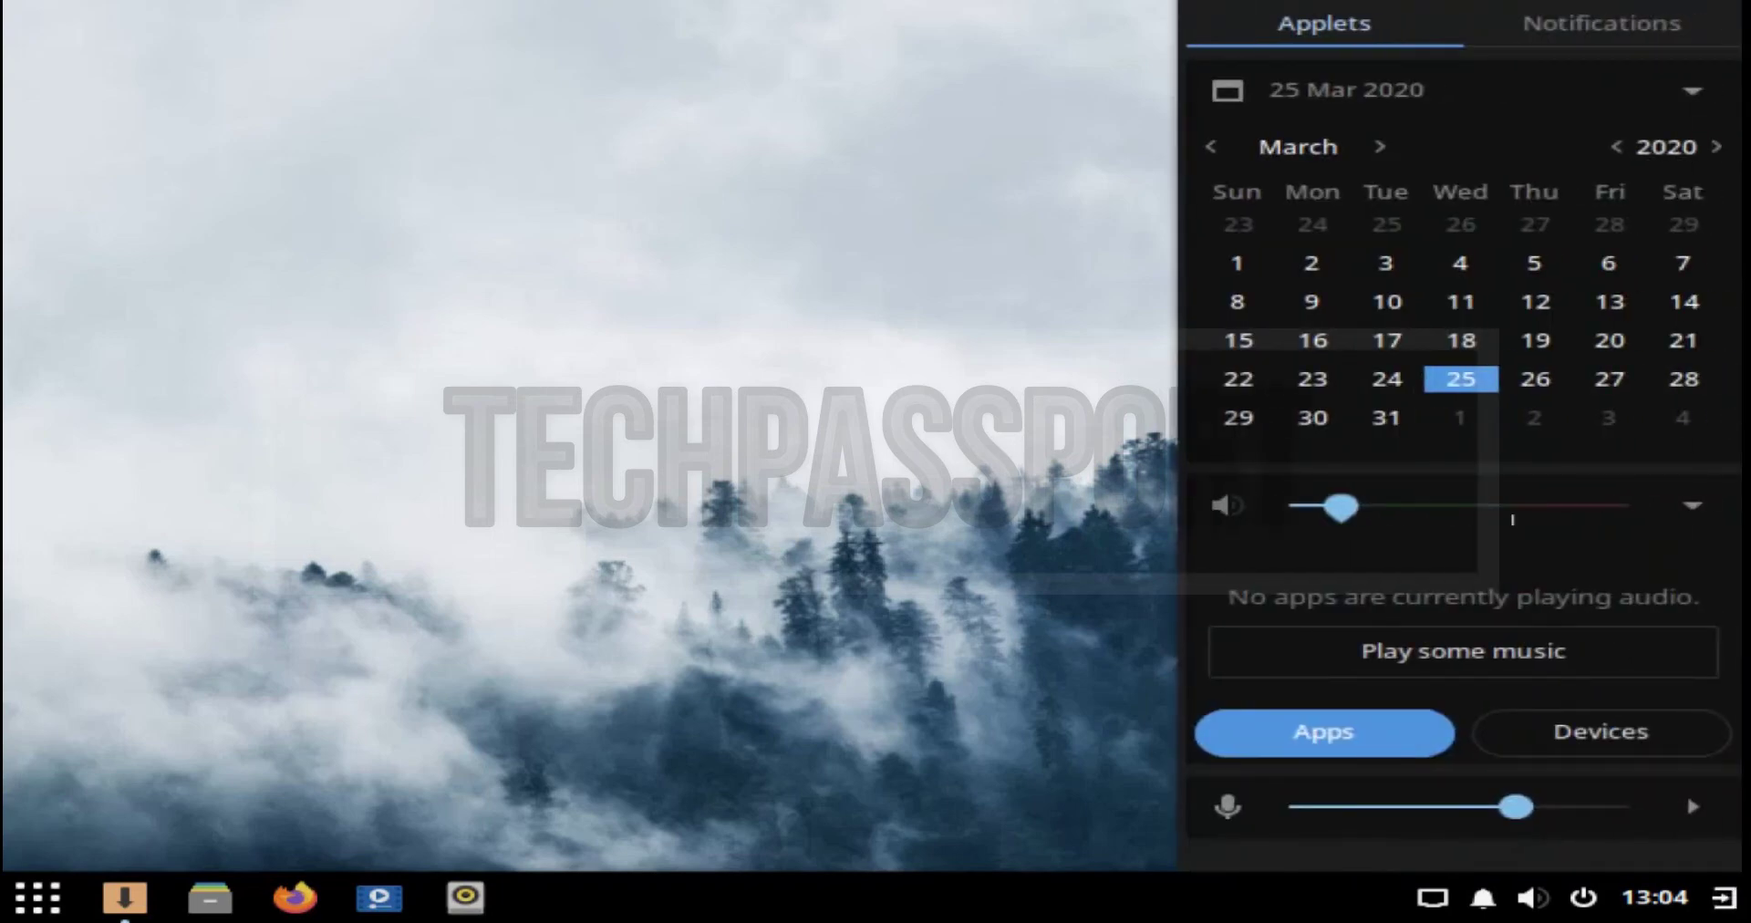
{"action": "key", "text": "super+a"}
{"action": "key", "text": "super"}
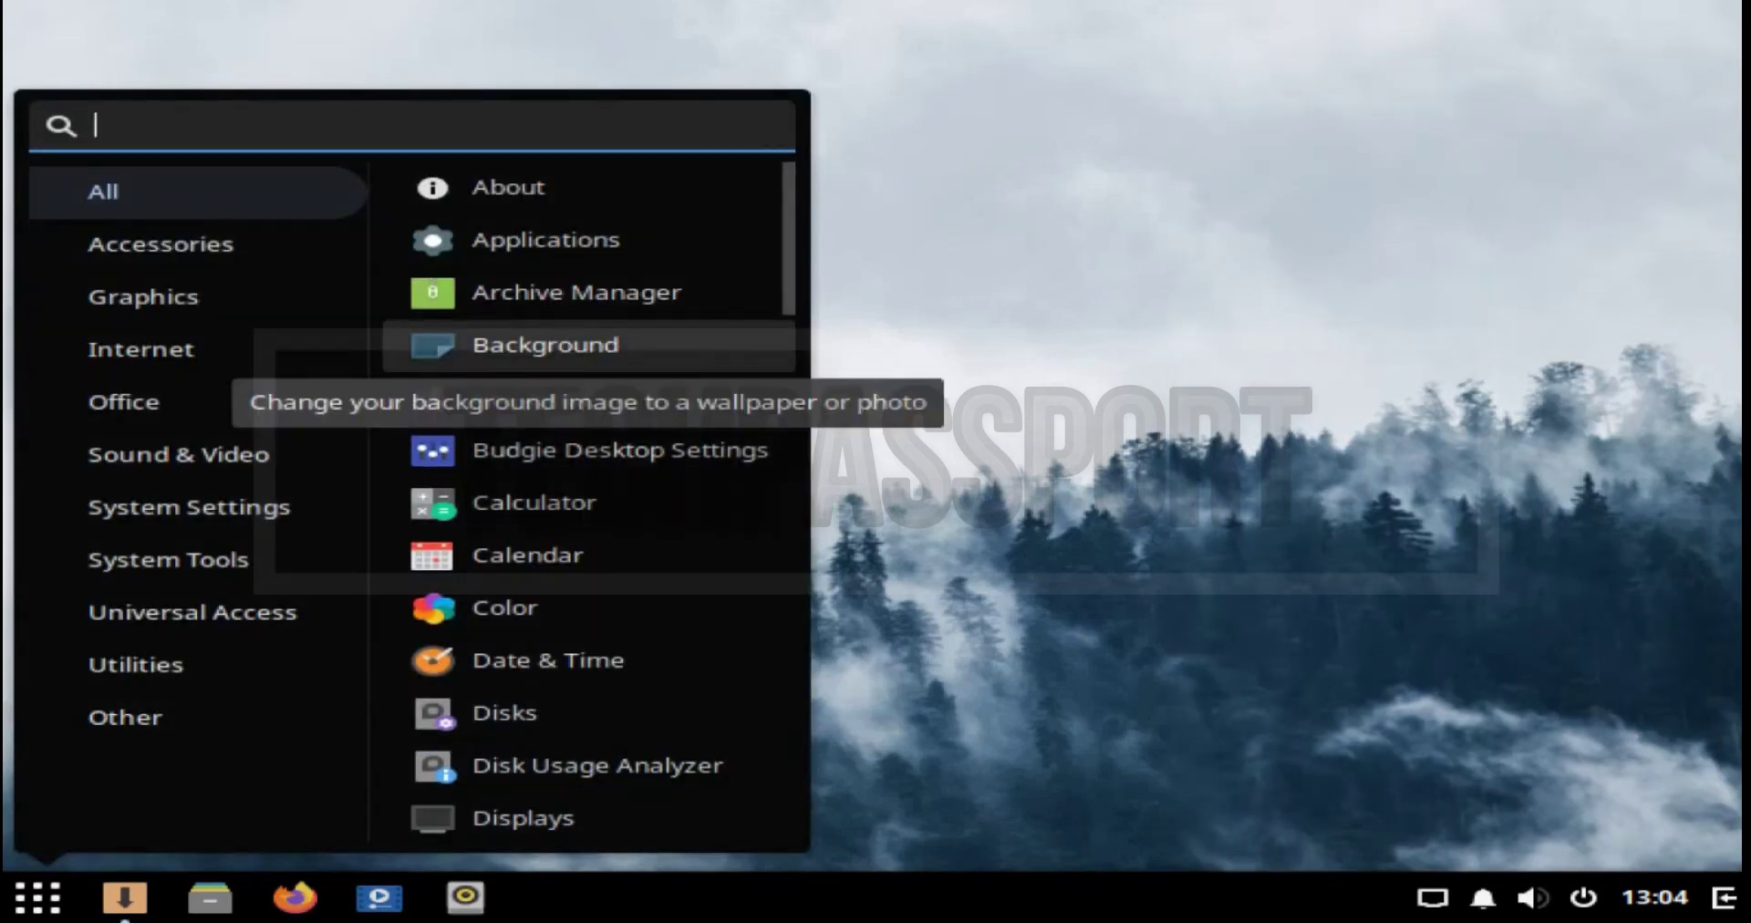
{"action": "left_click", "coordinate": [545, 345]}
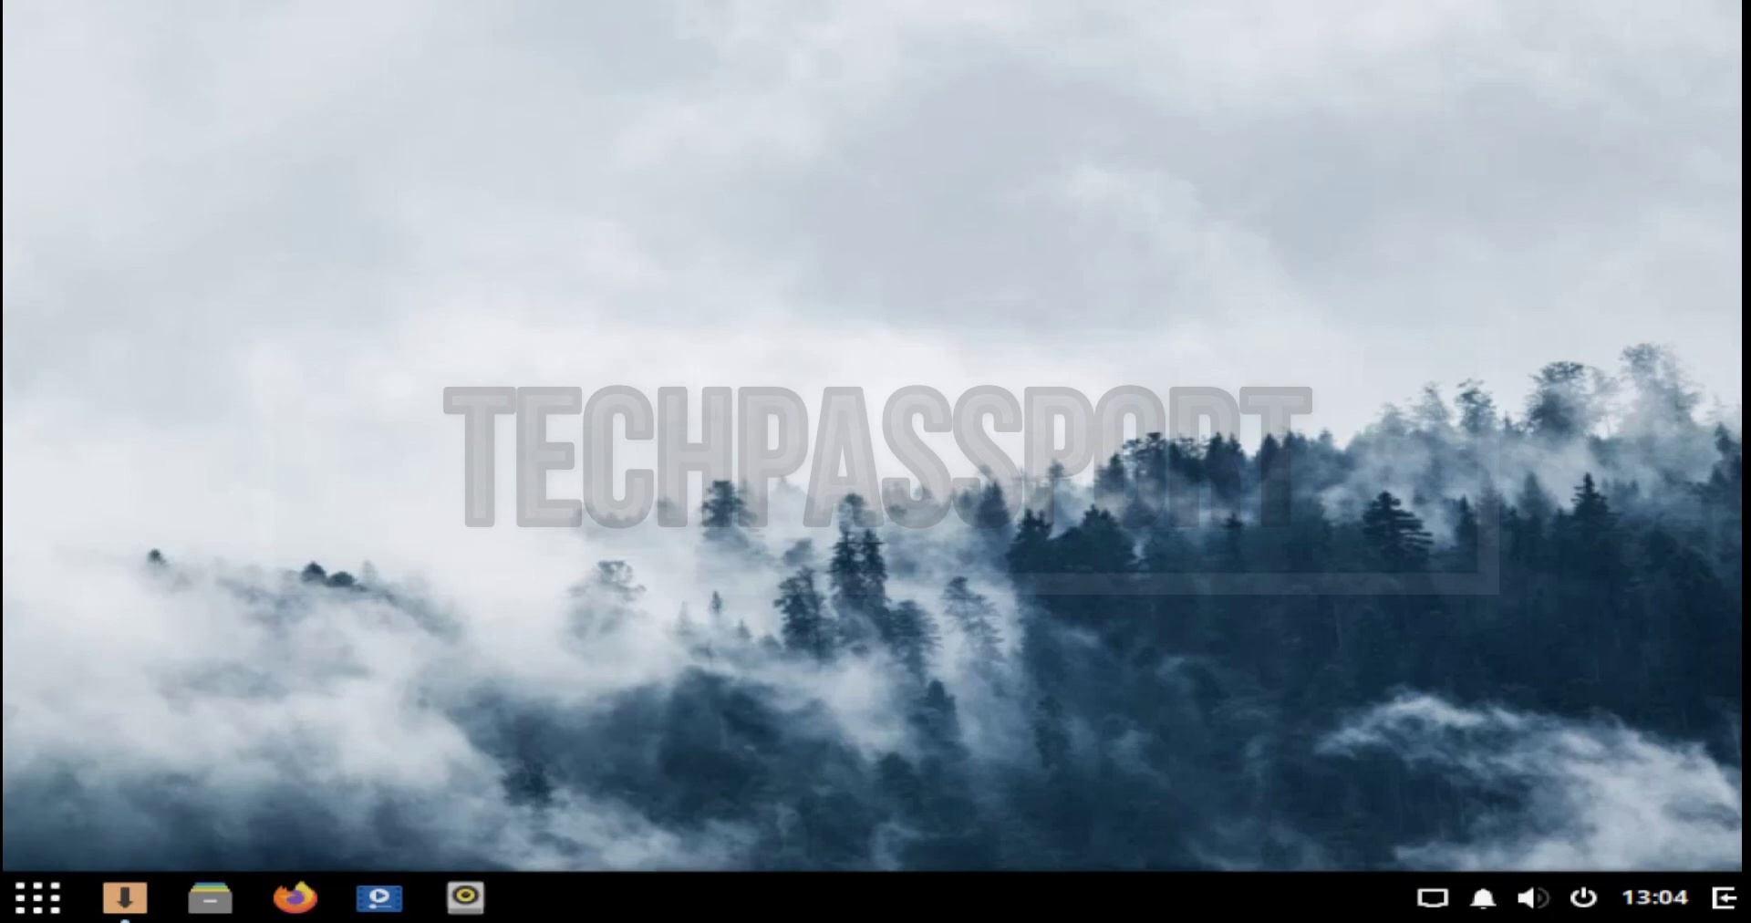
{"action": "key", "text": "alt+Tab"}
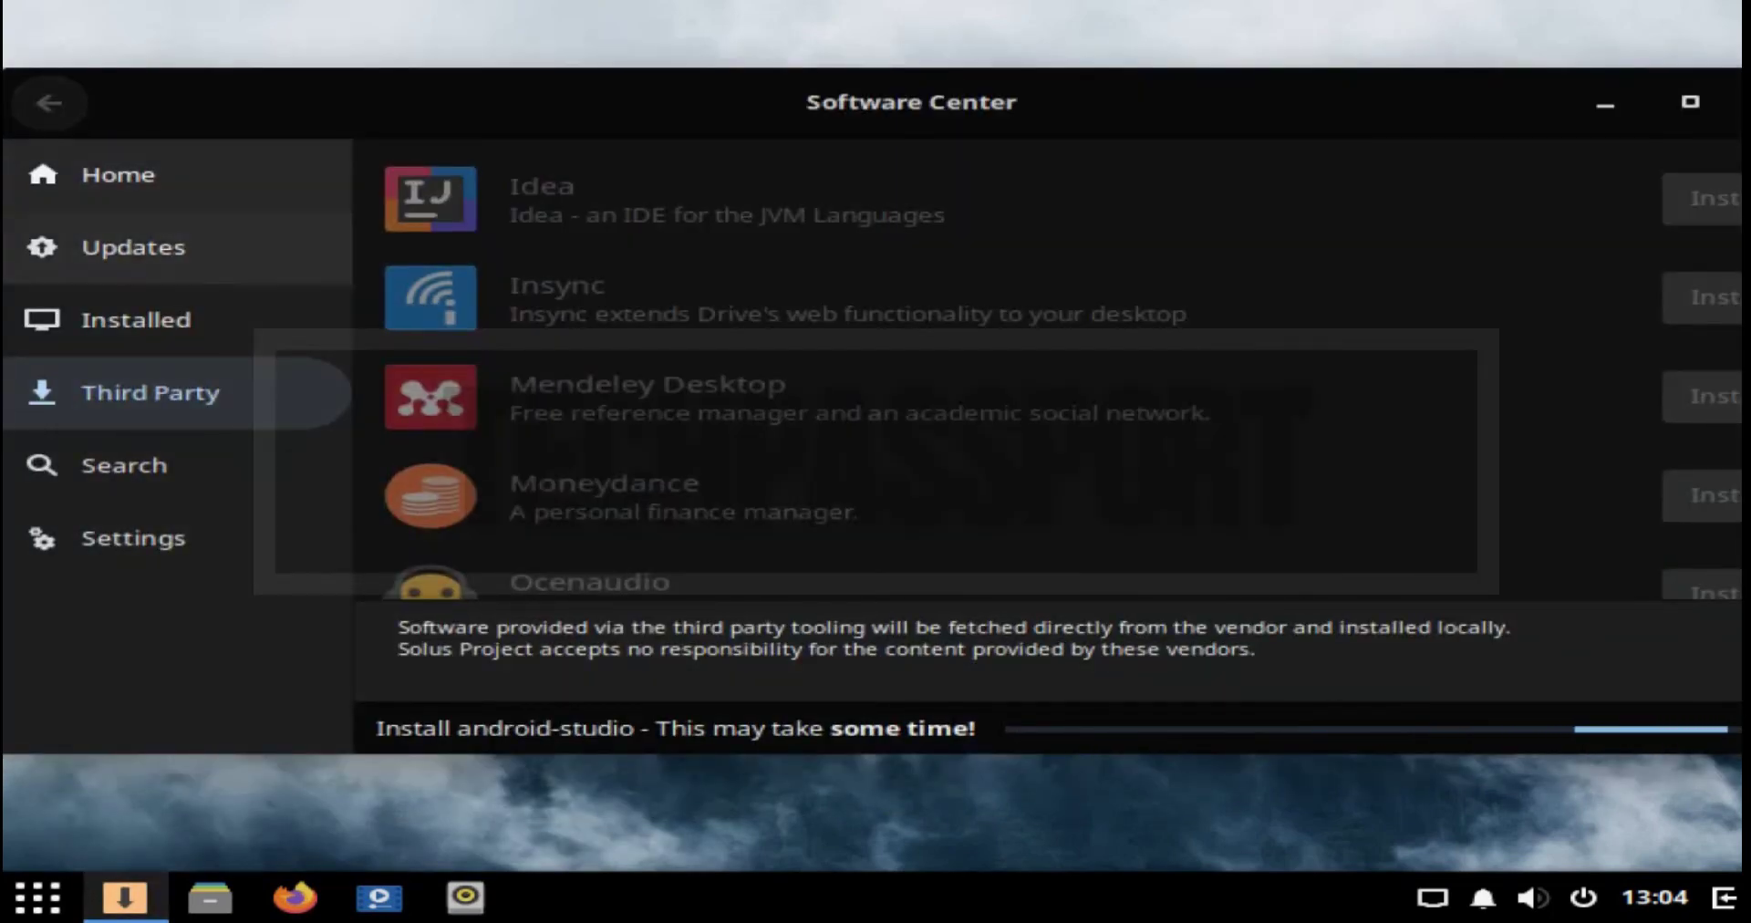
Step: Review the 155 updates' Security Updates group, close Software Center, and open the home folder
{"action": "left_click", "coordinate": [119, 174]}
{"action": "left_click", "coordinate": [133, 247]}
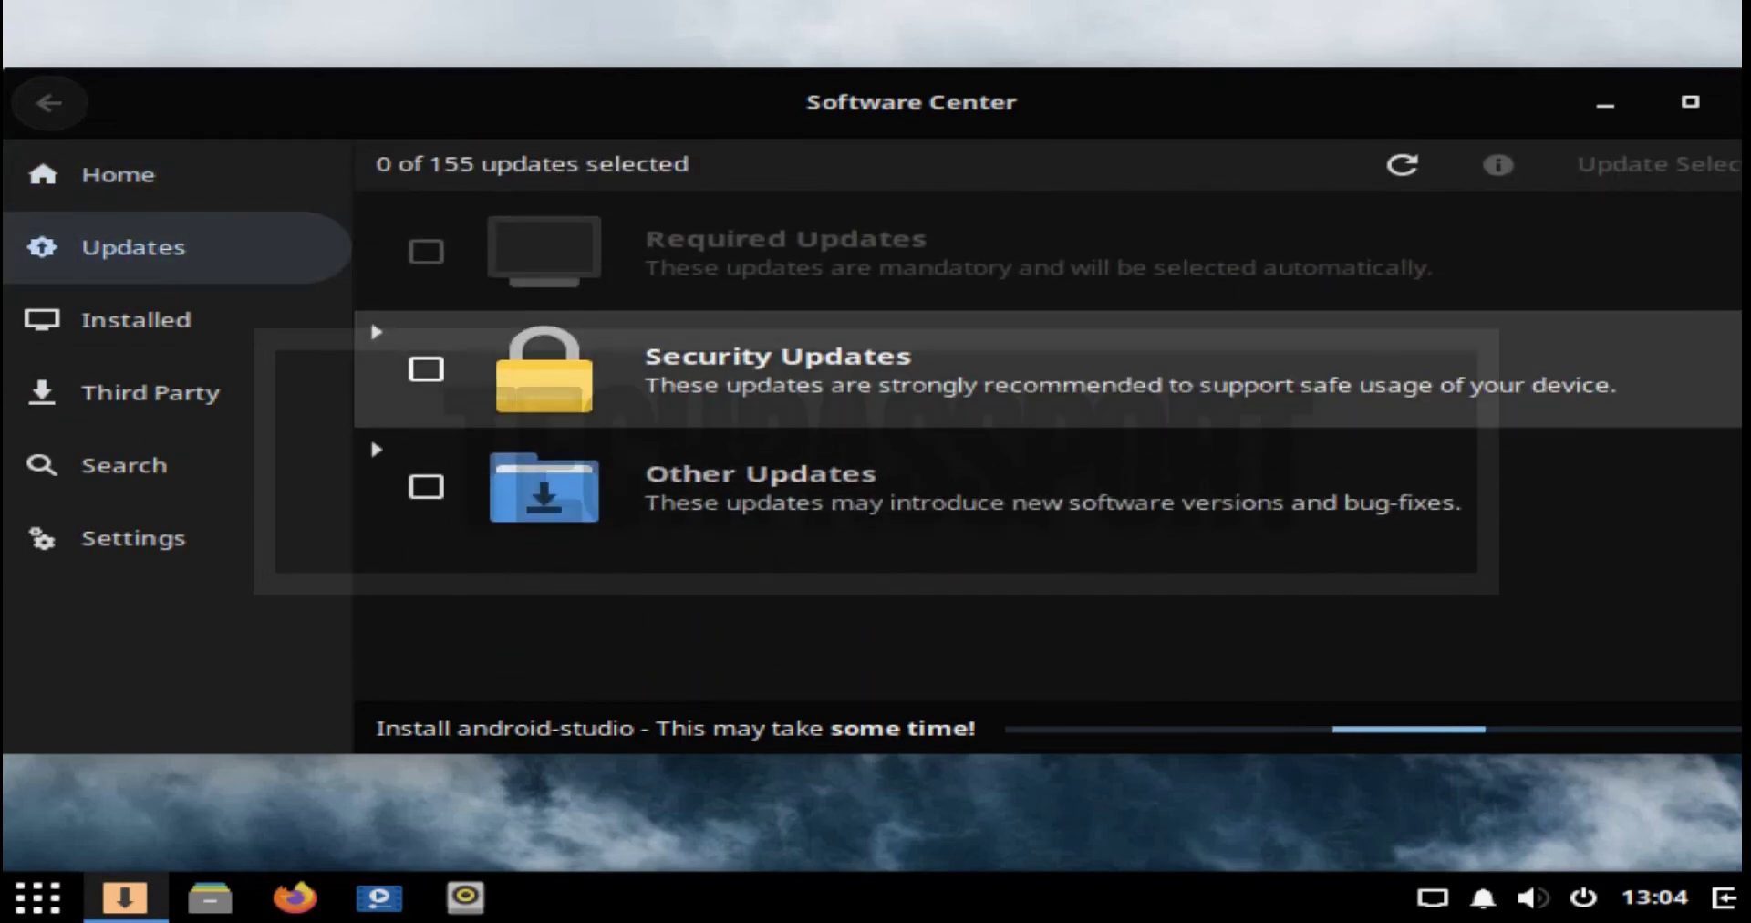
{"action": "left_click", "coordinate": [1004, 369]}
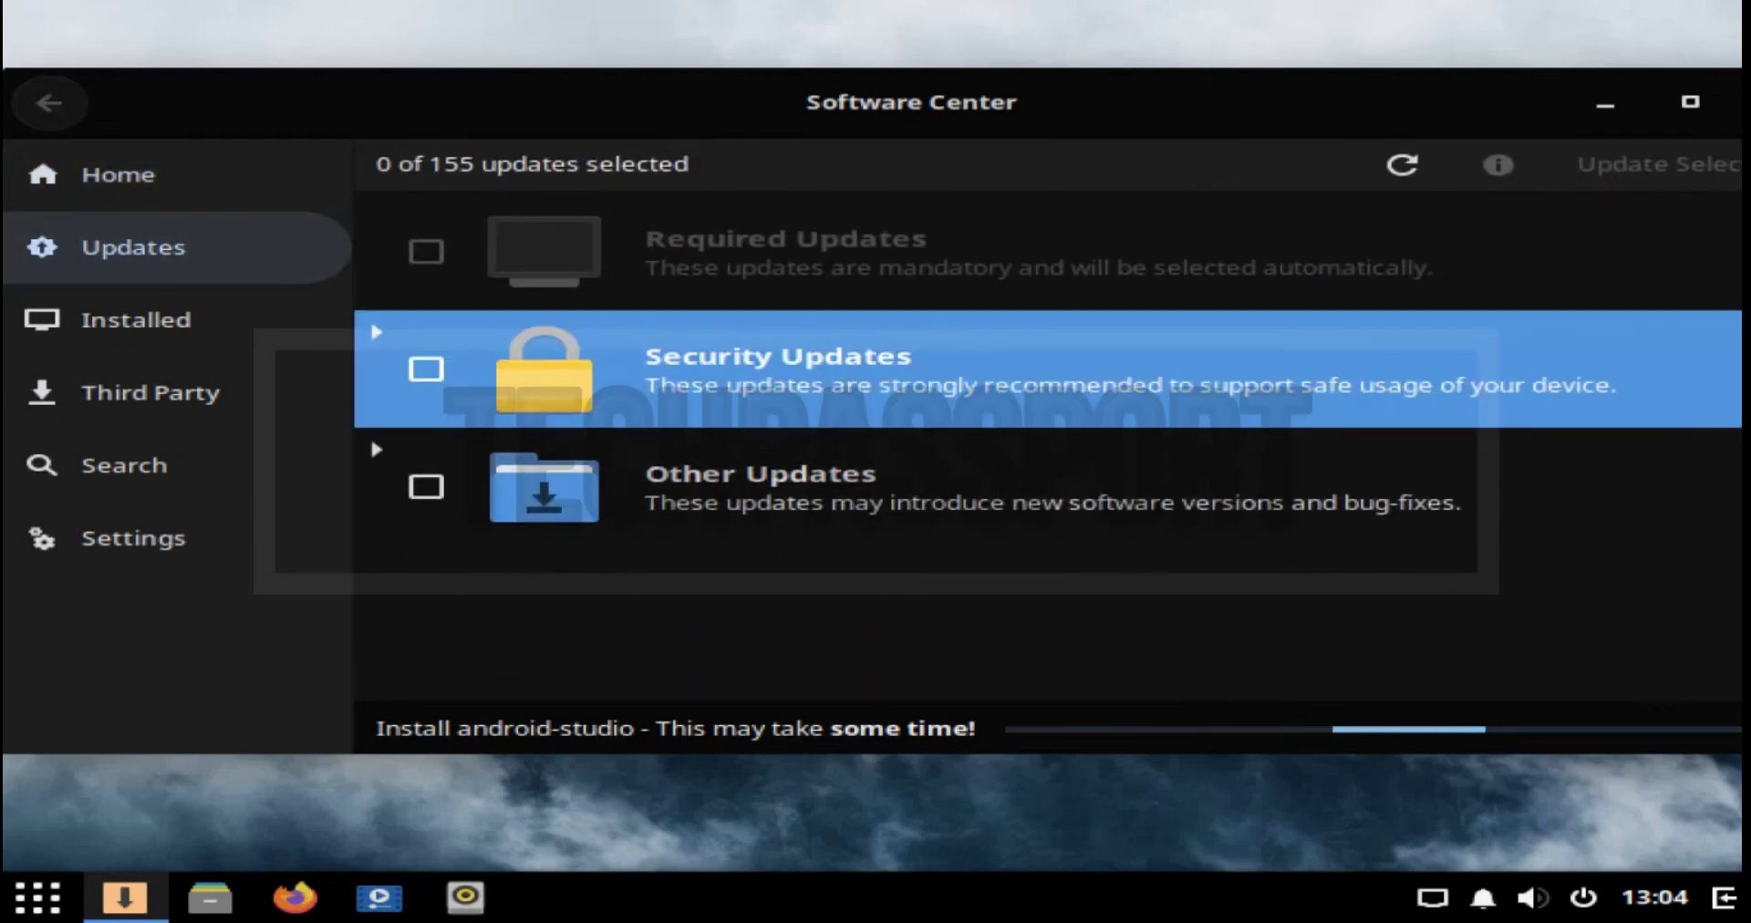
{"action": "left_click_drag", "start_coordinate": [911, 102], "coordinate": [761, 114]}
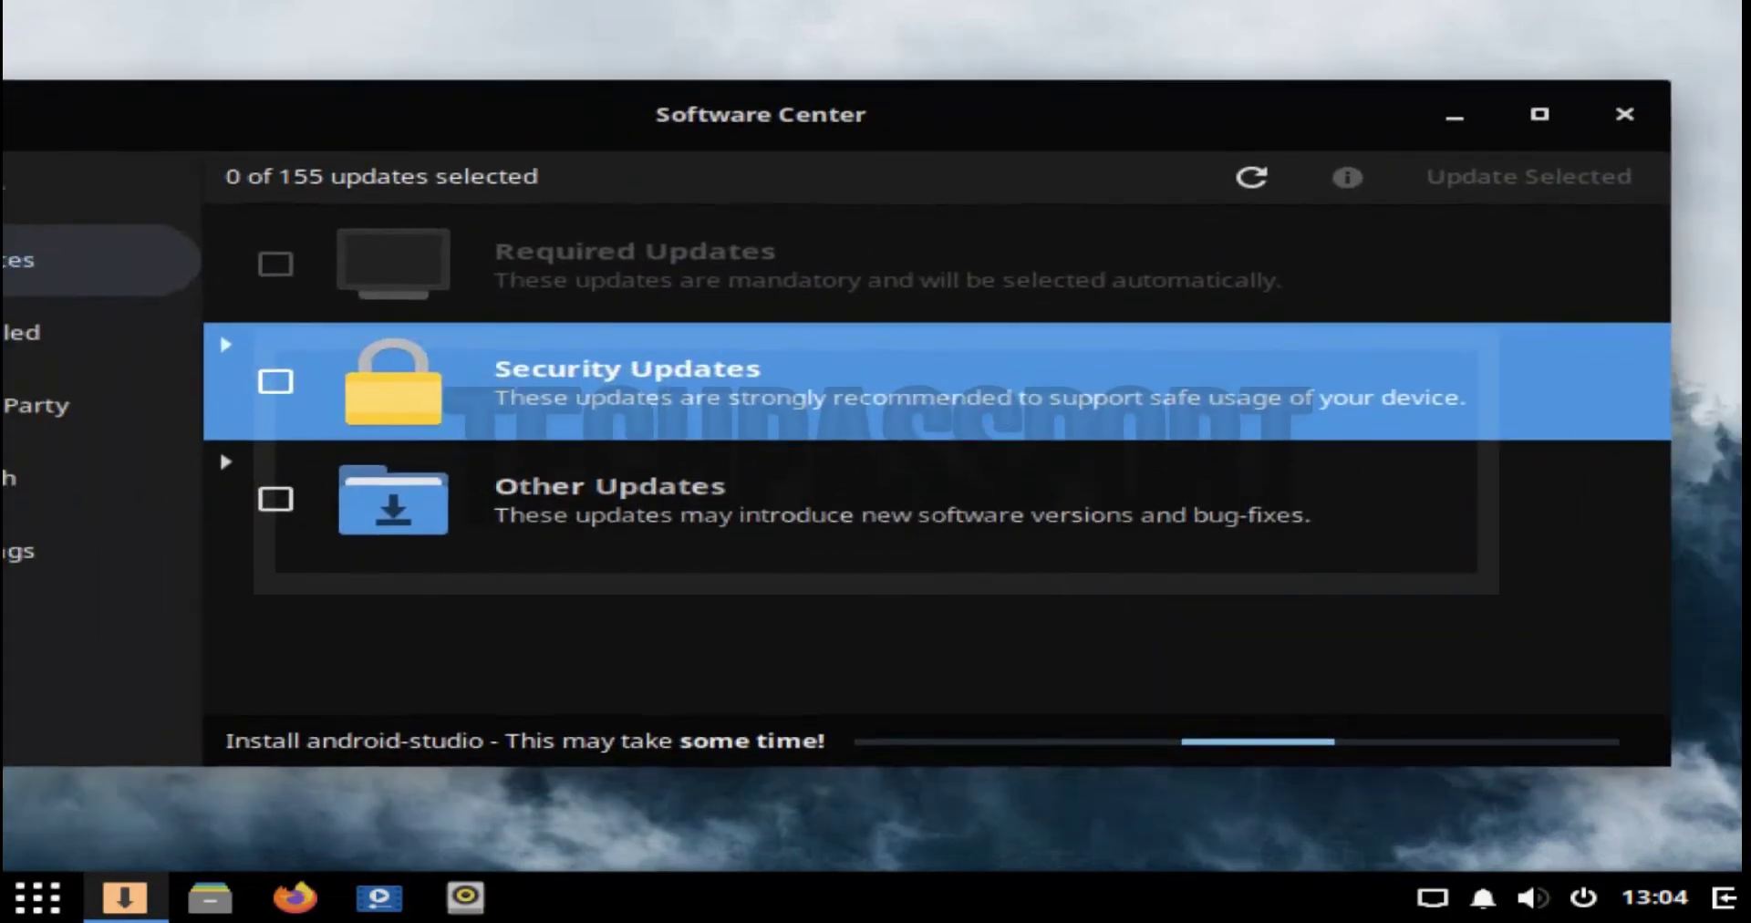
{"action": "left_click", "coordinate": [1625, 113]}
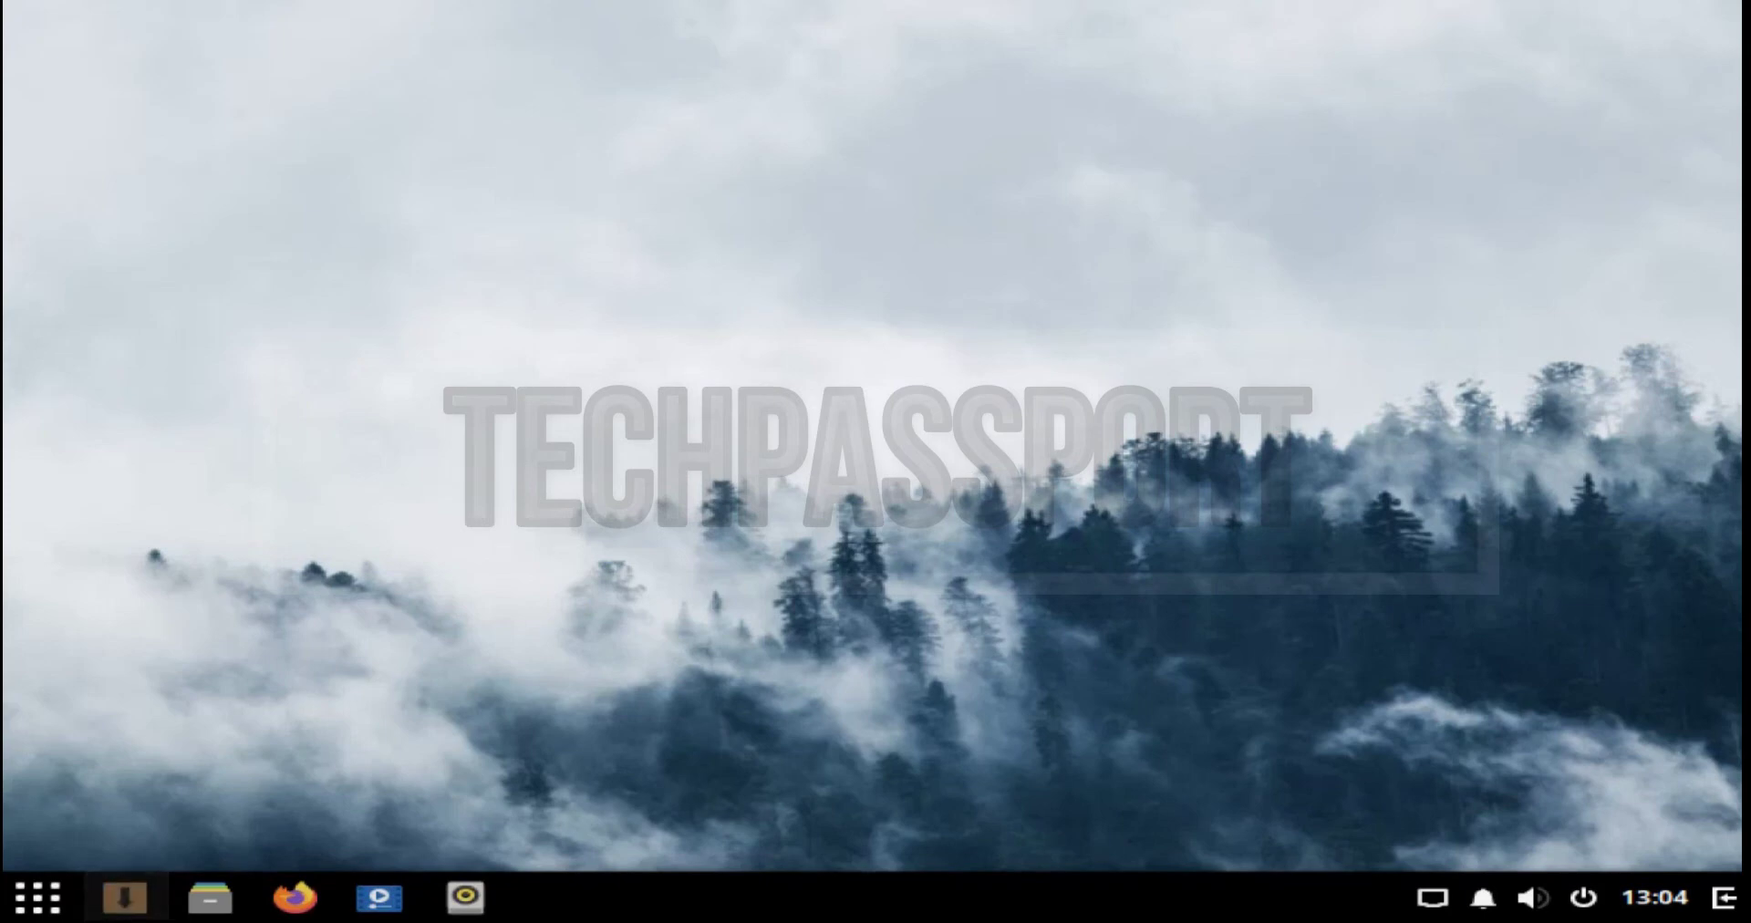
{"action": "left_click", "coordinate": [210, 898]}
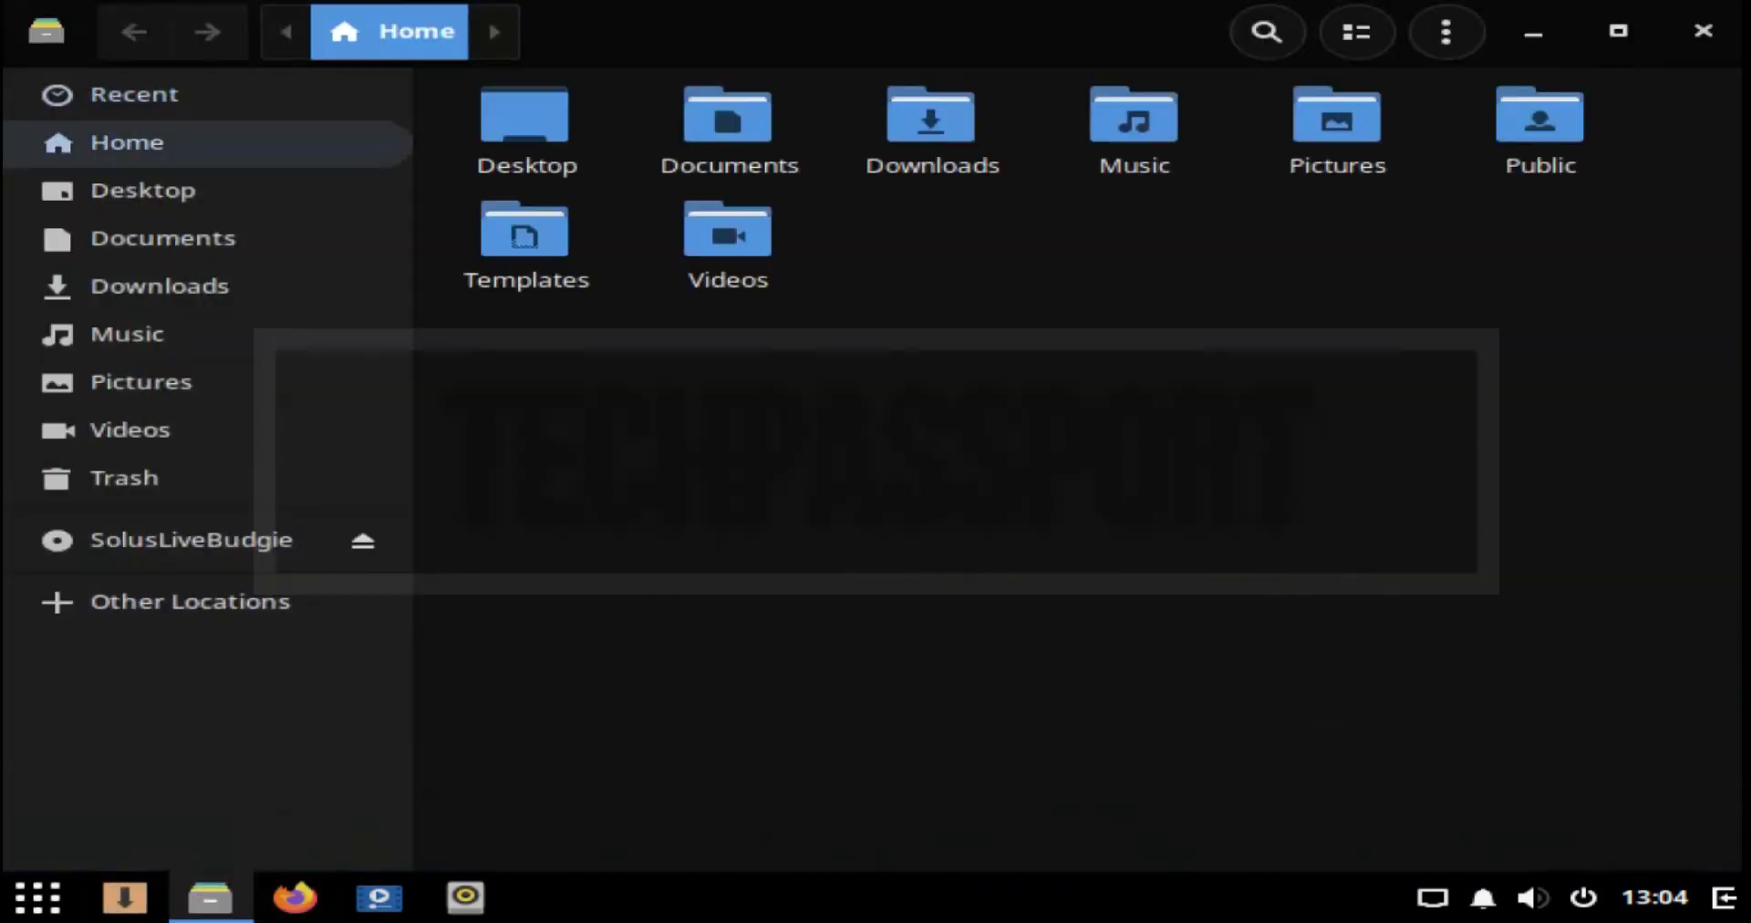
Step: Close Files, browse the app menu's Other category, and bring up the power options
{"action": "left_click", "coordinate": [1703, 30]}
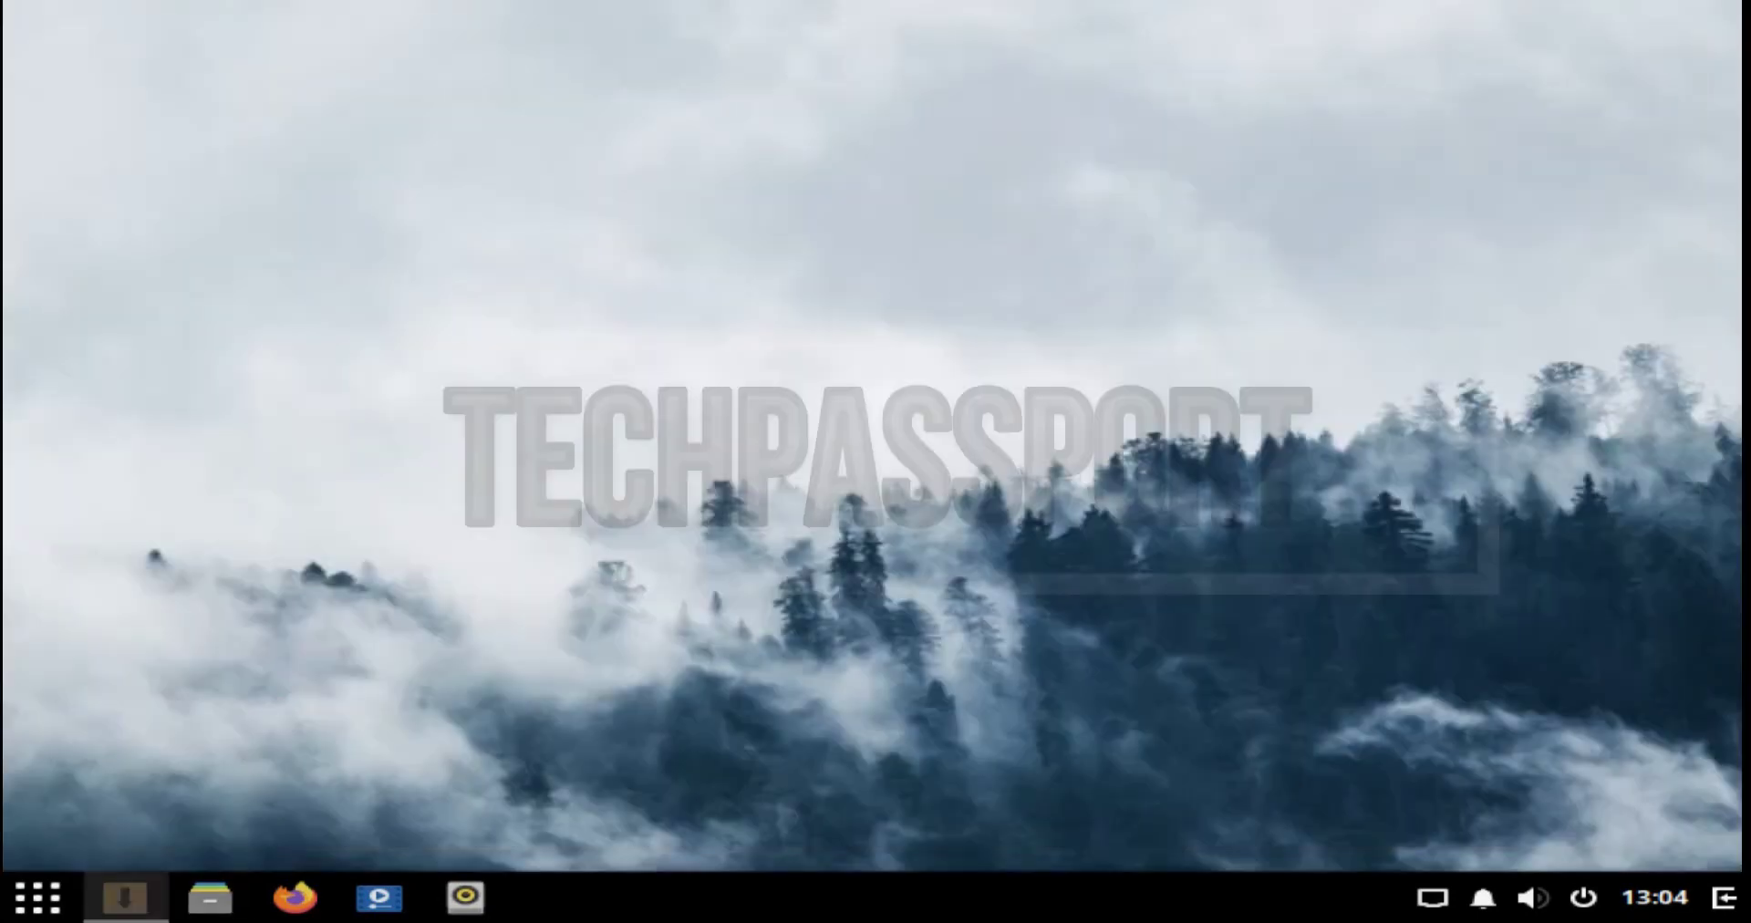
{"action": "left_click", "coordinate": [37, 897]}
{"action": "left_click", "coordinate": [125, 717]}
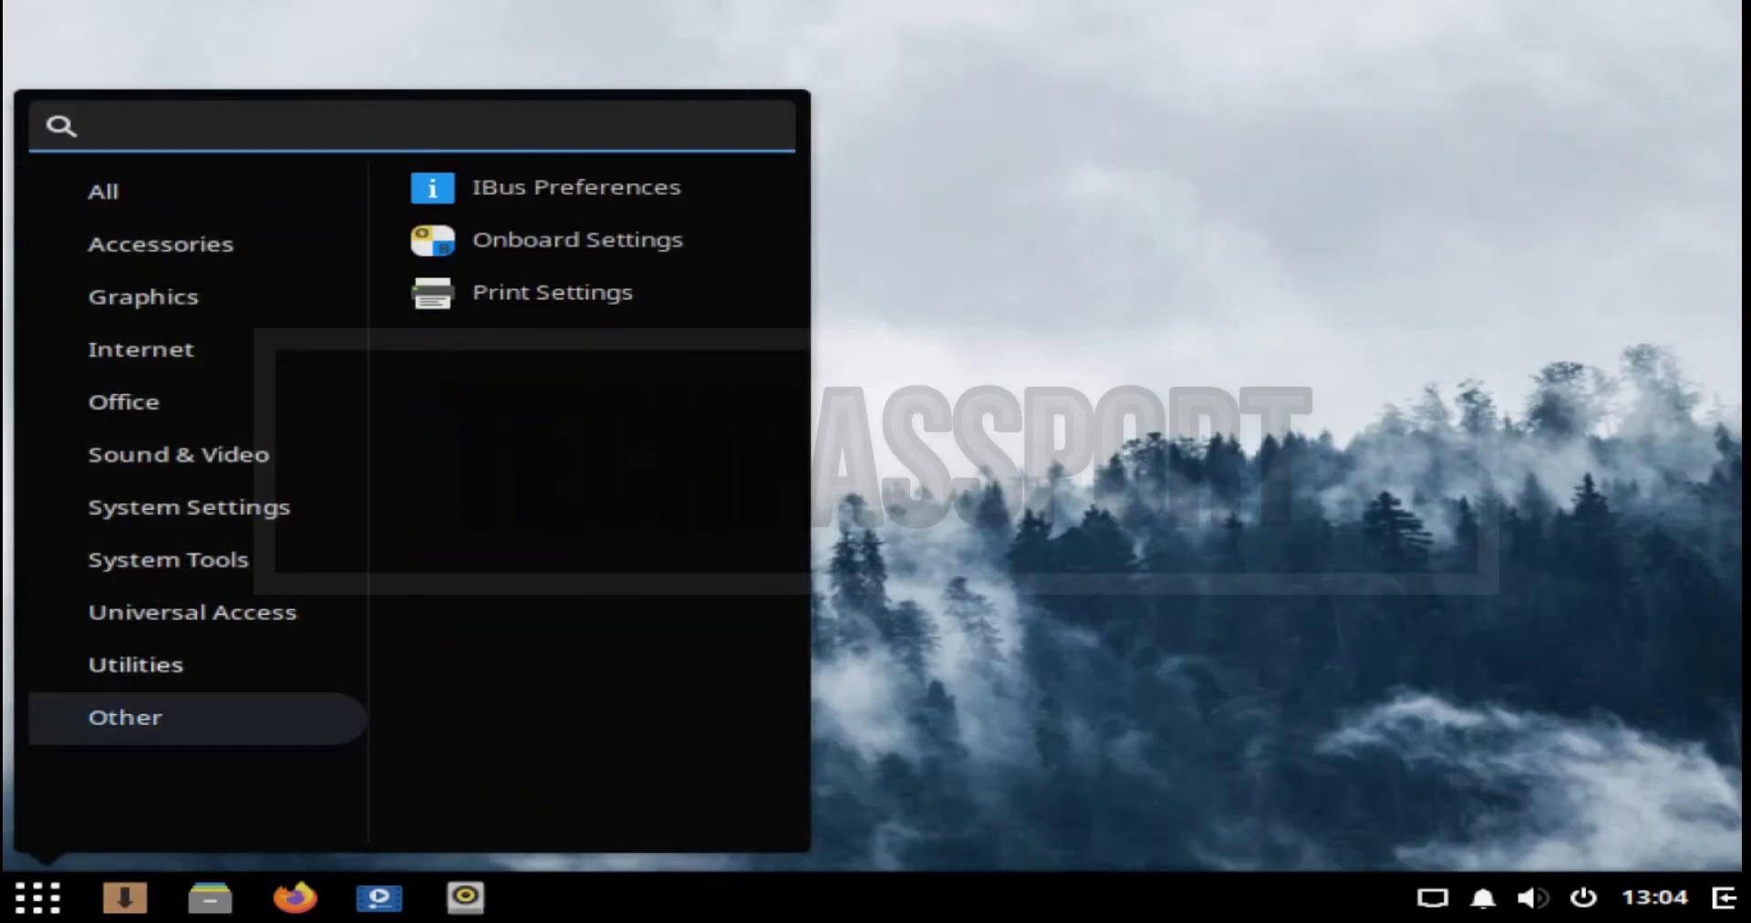
{"action": "key", "text": "Return"}
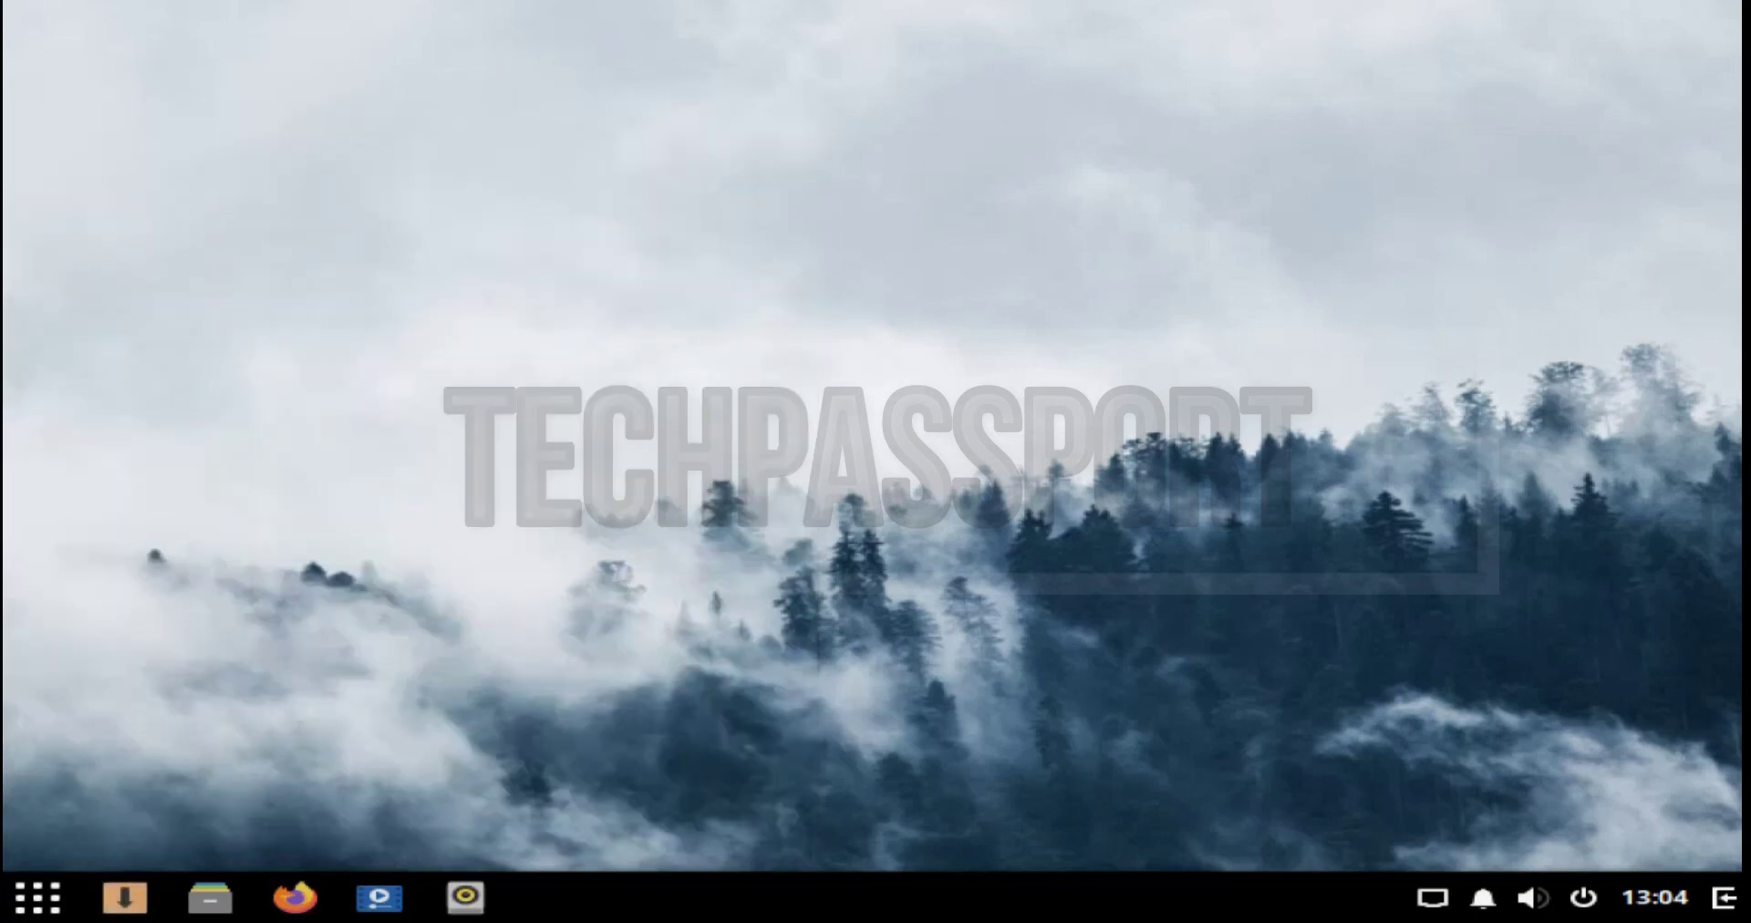
{"action": "left_click", "coordinate": [1584, 898]}
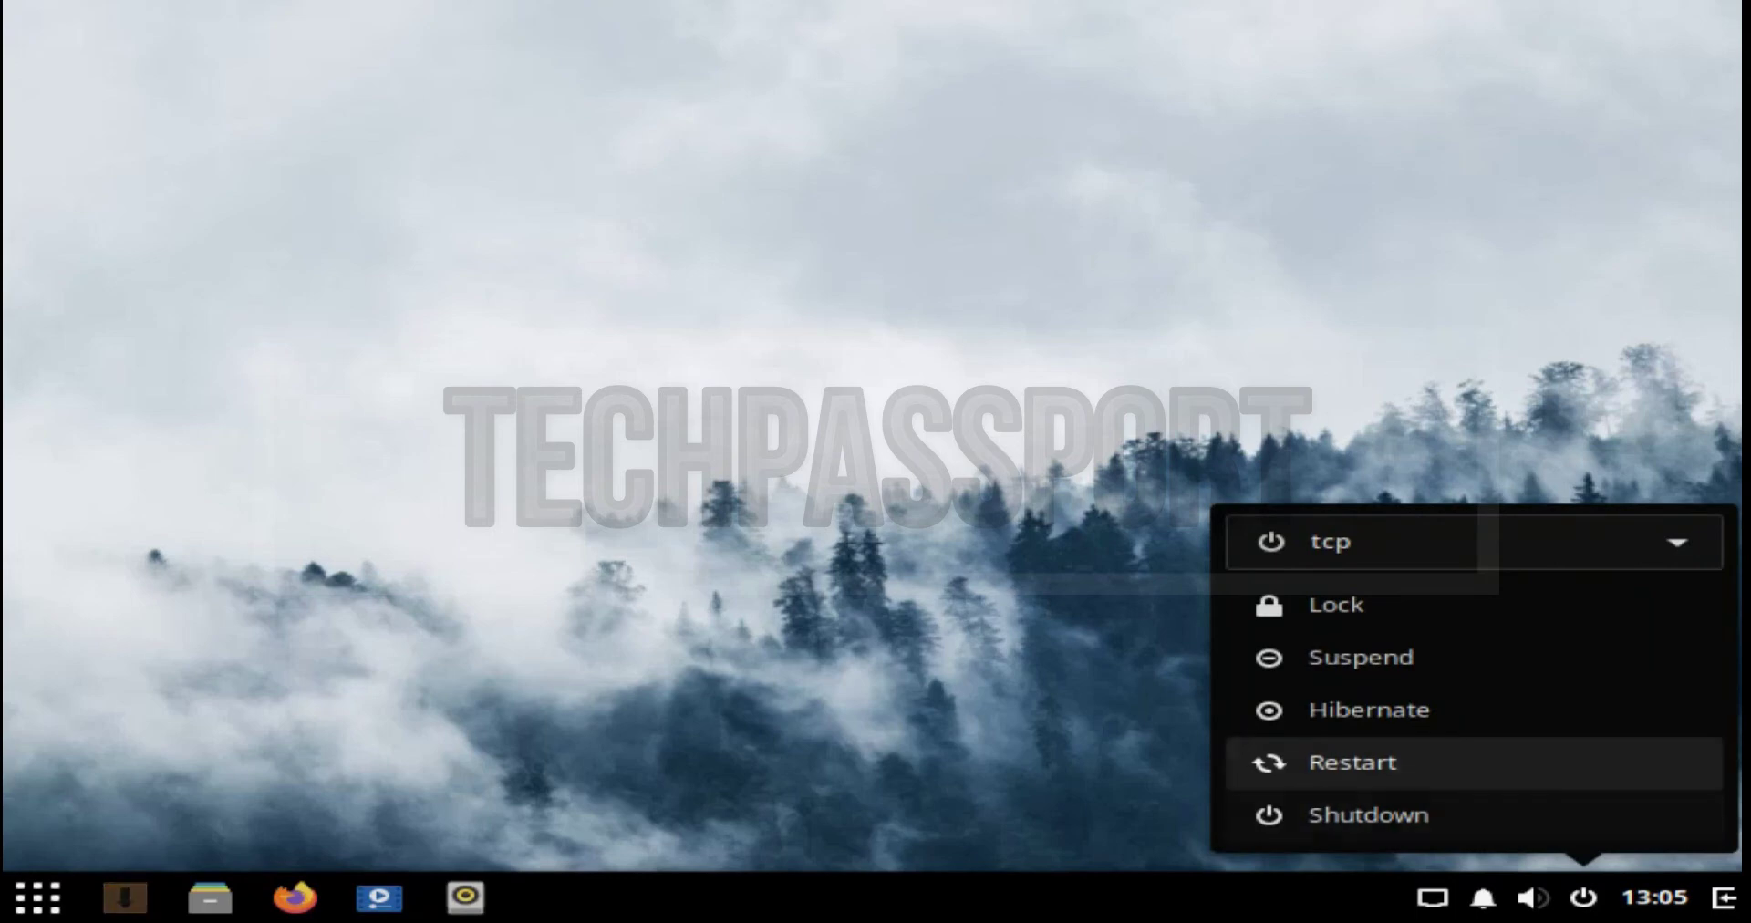
Step: Restart Solus, boot the Solus 4.1 entry, and log back in with the account password
{"action": "key", "text": "Return"}
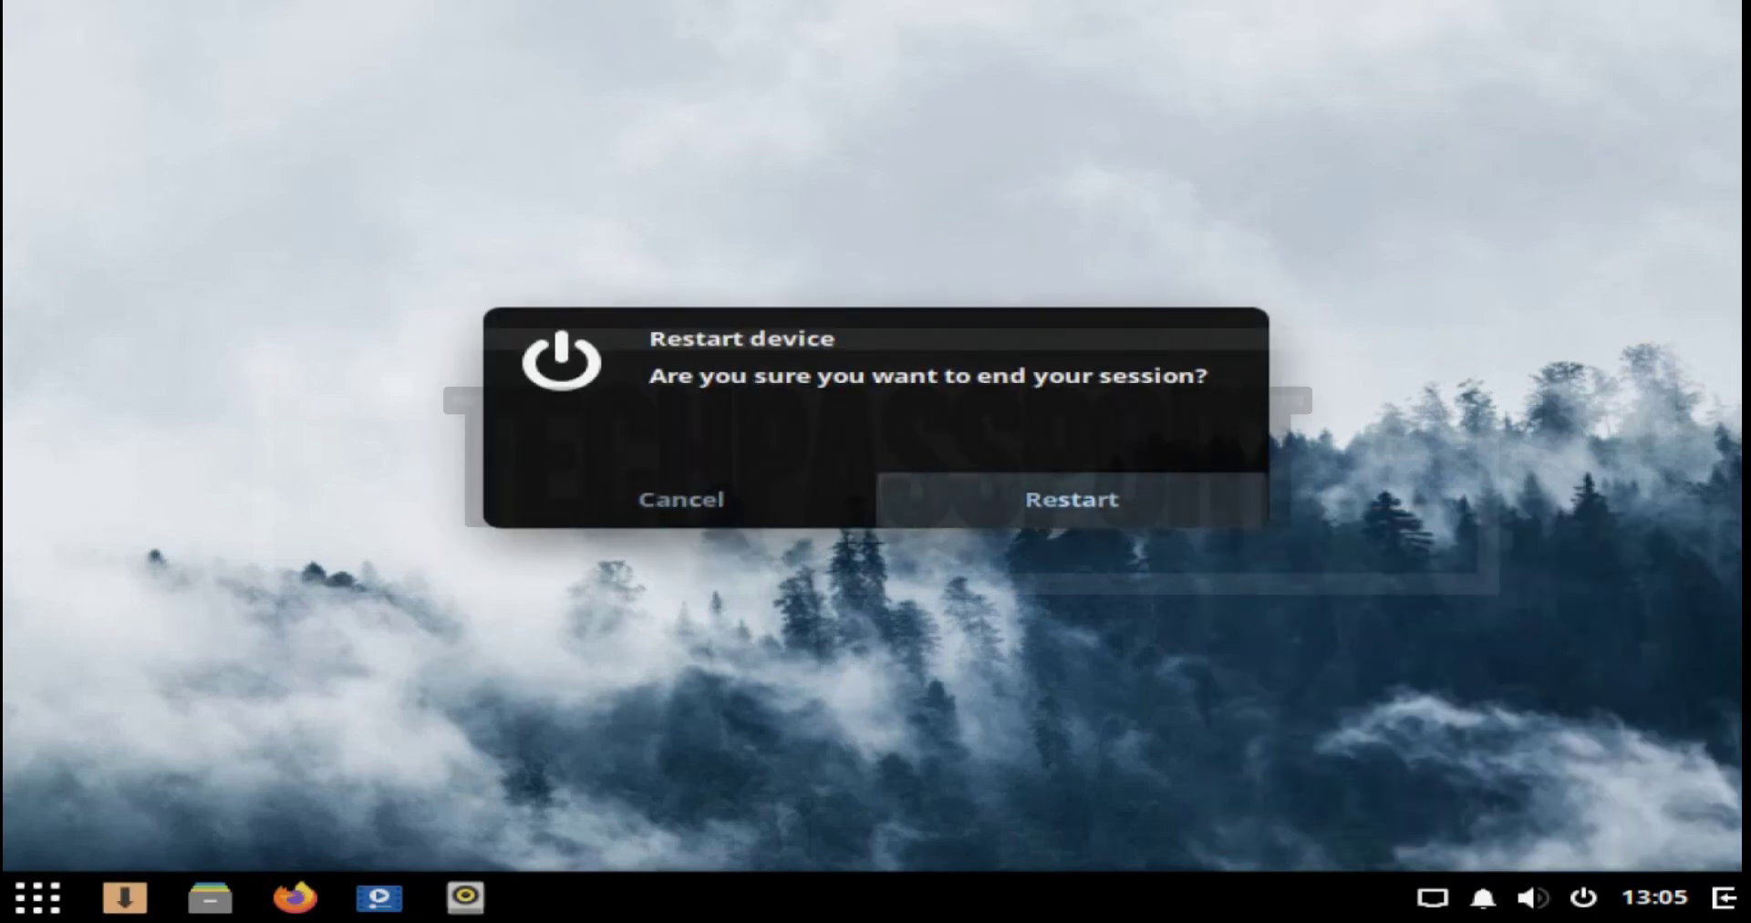
{"action": "key", "text": "Return"}
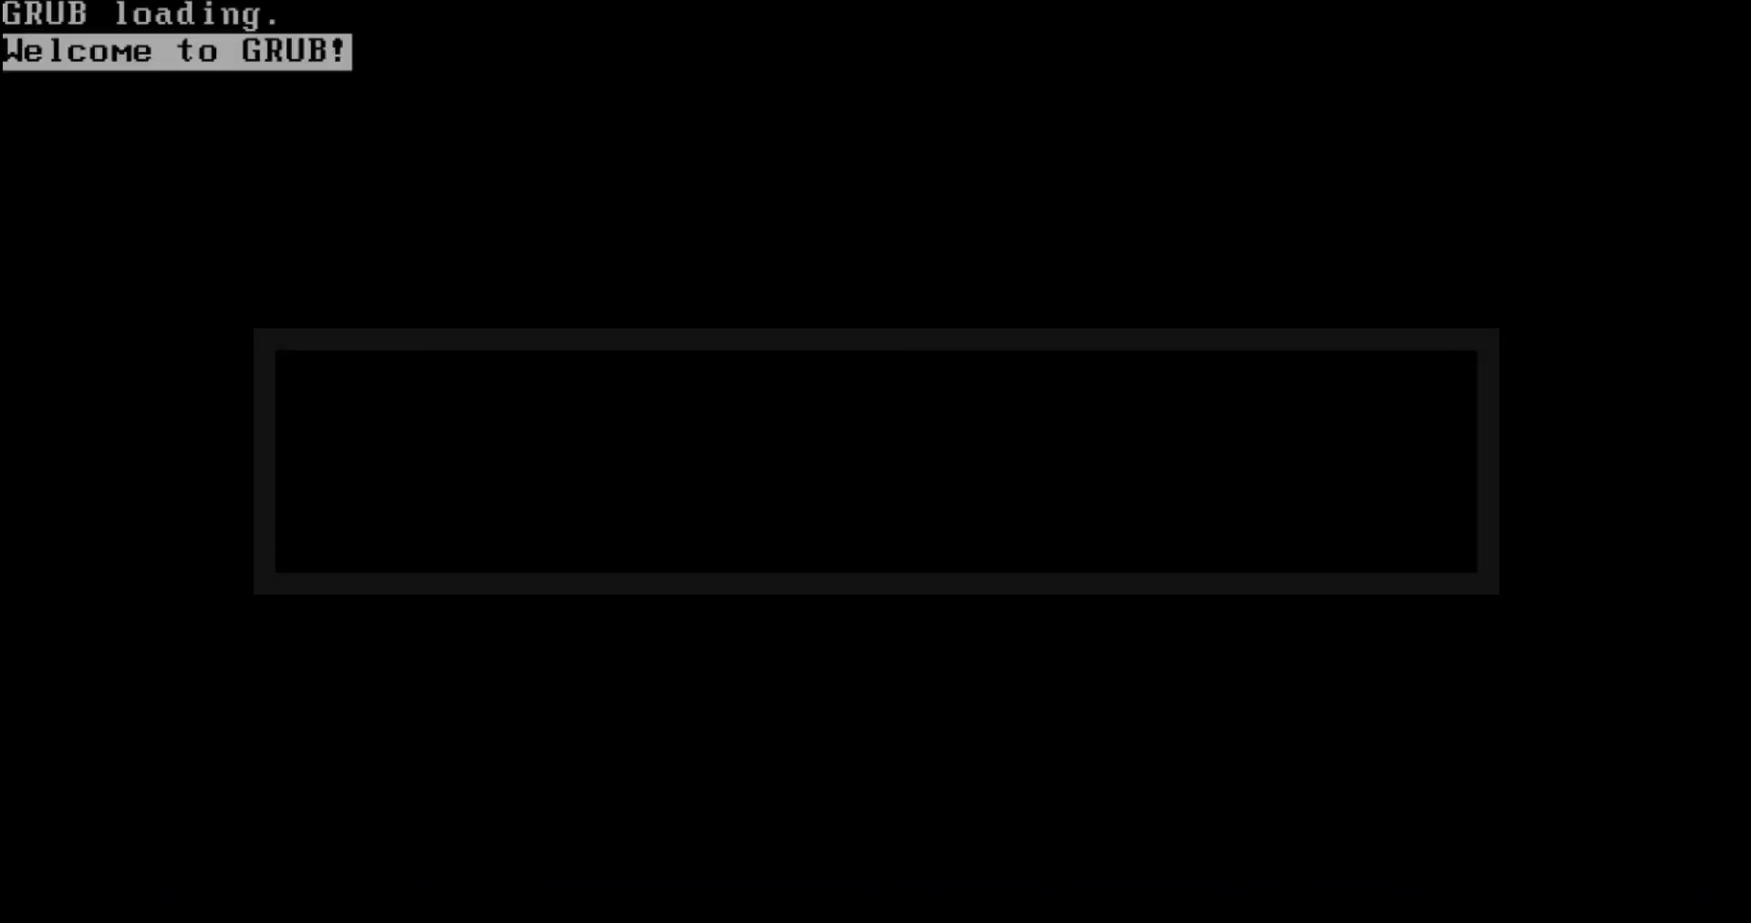
{"action": "key", "text": "Return"}
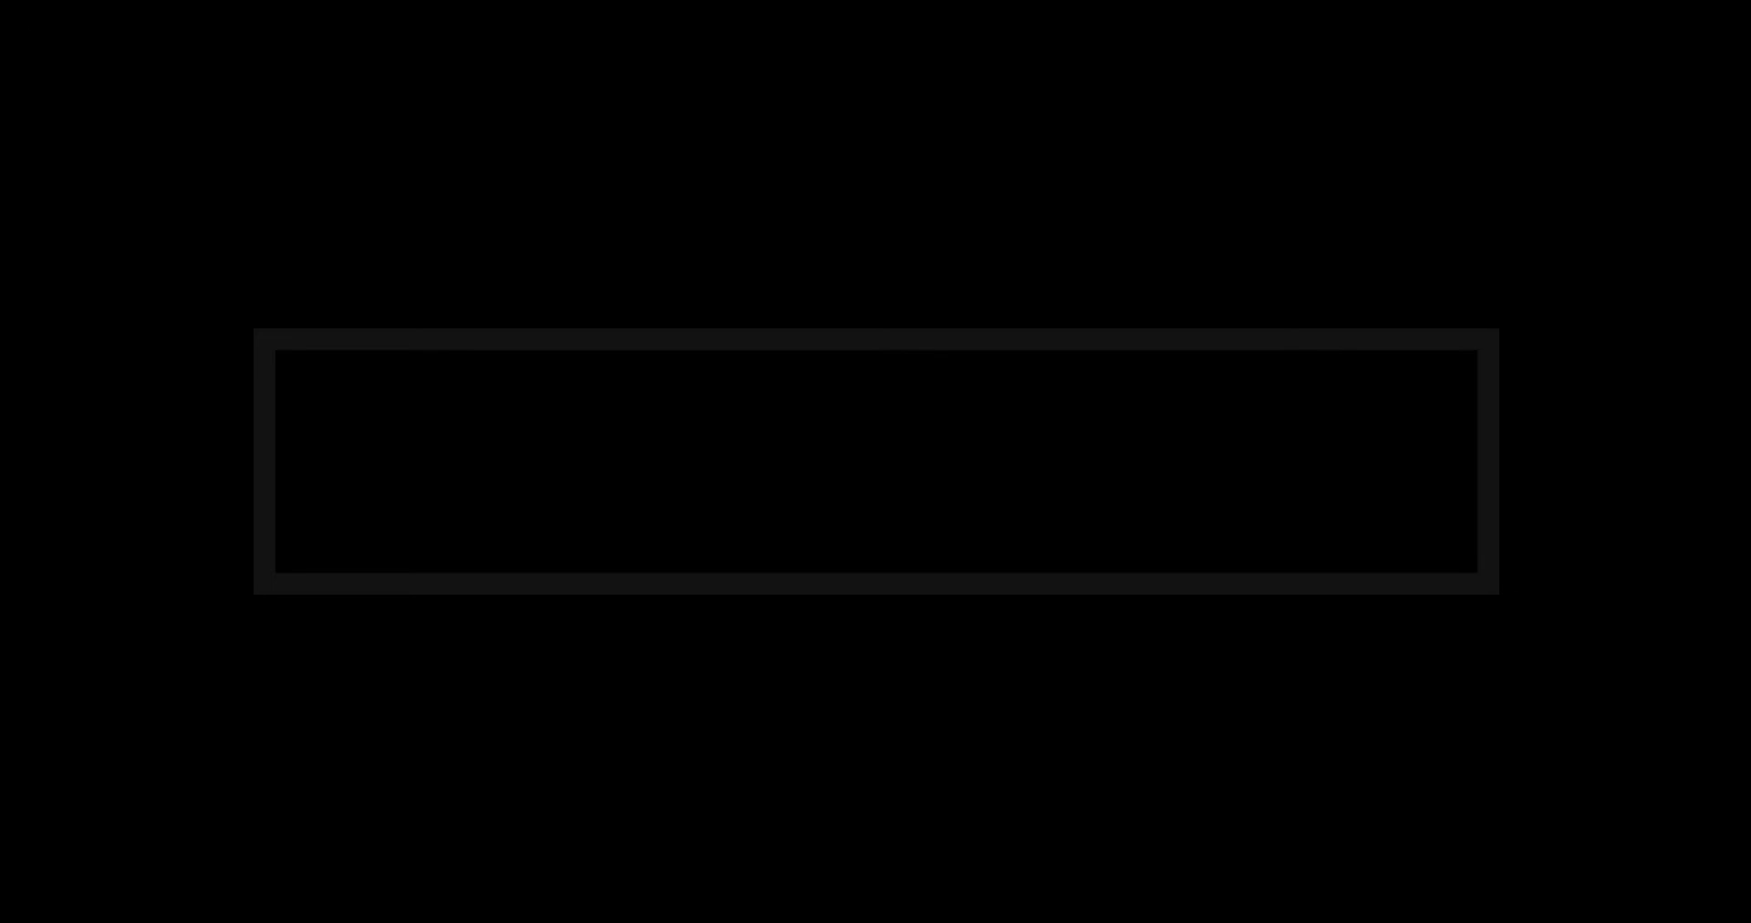
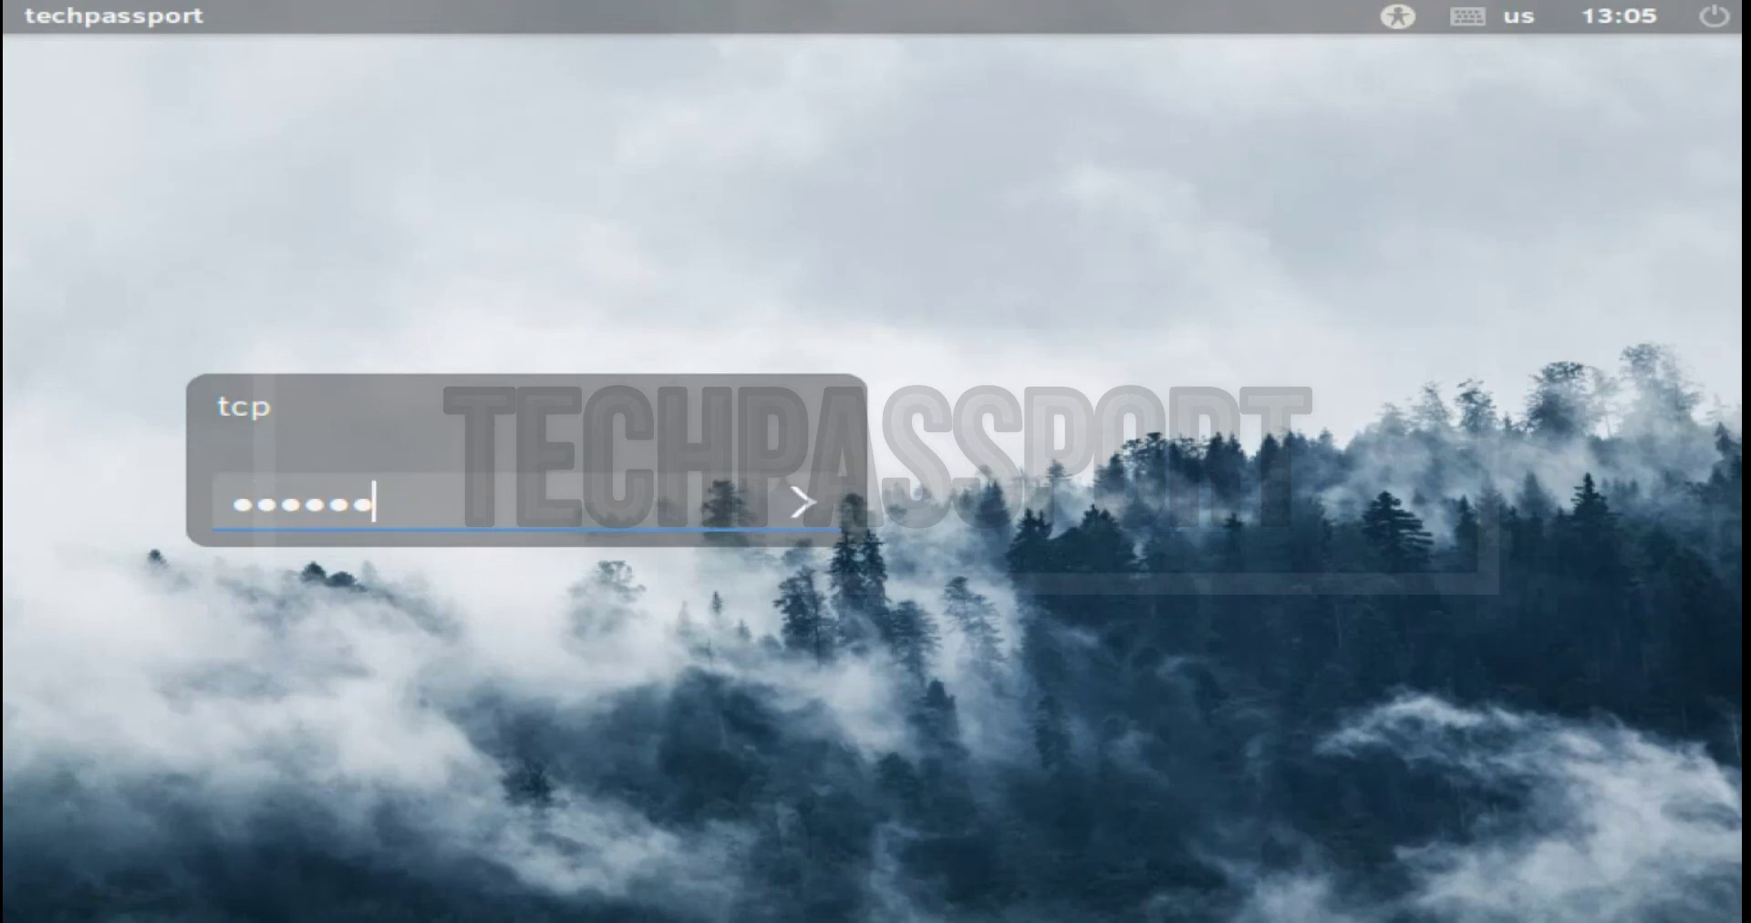
{"action": "key", "text": "Return"}
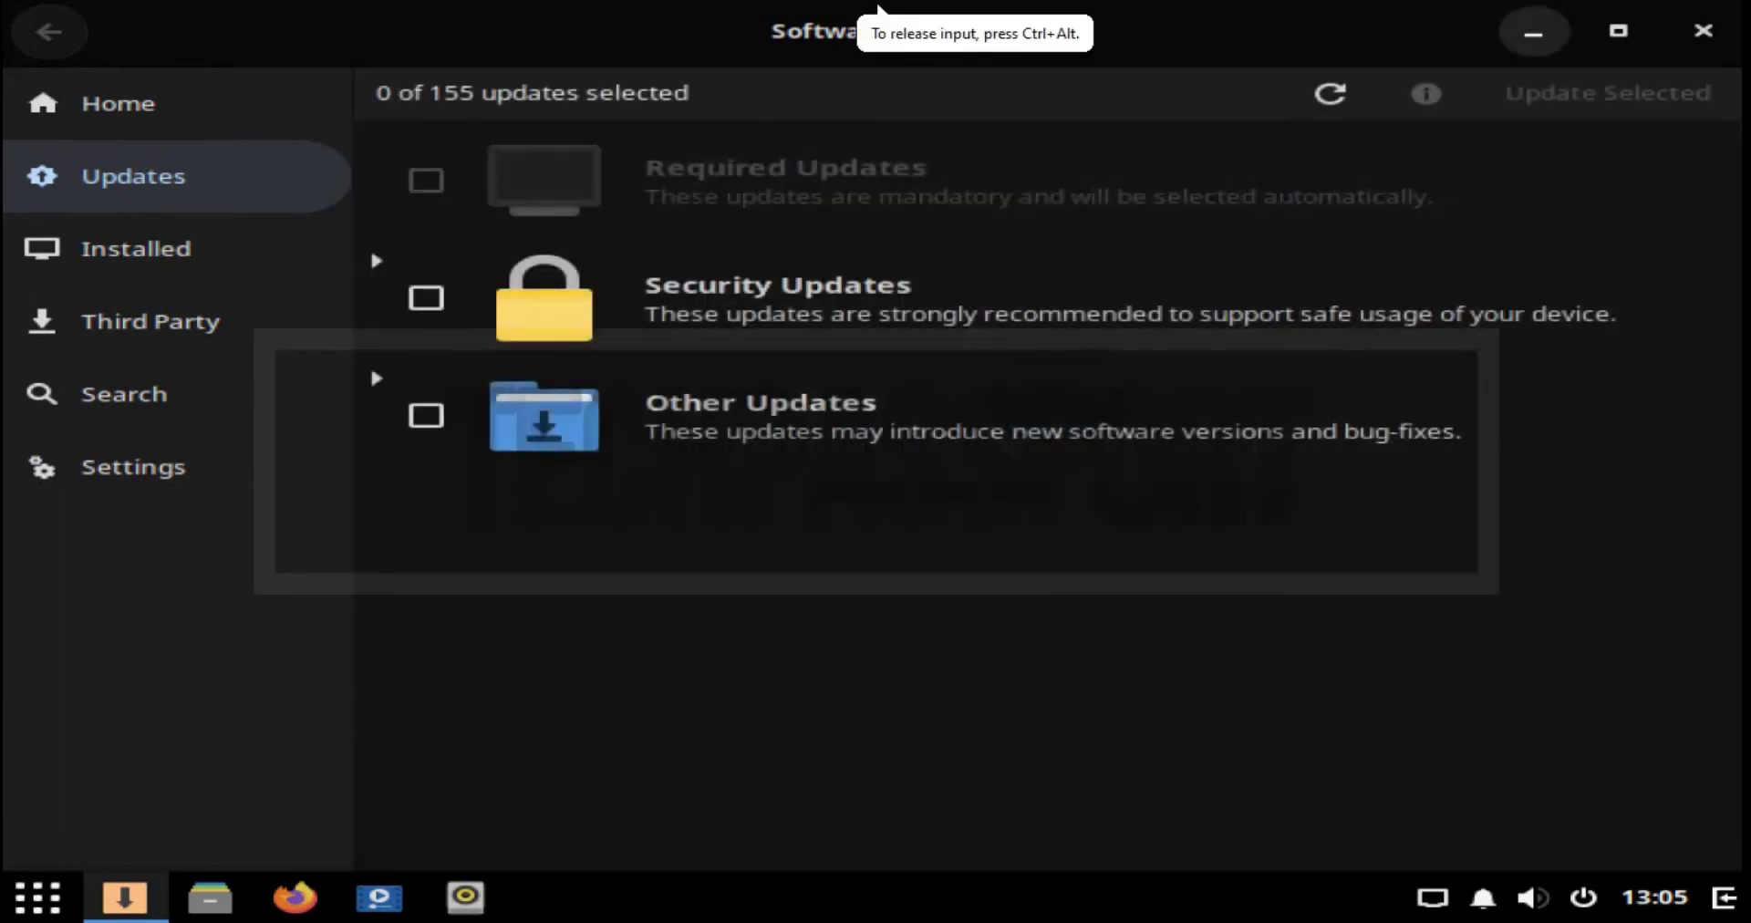
Step: Minimize Software Center and open Change Background from the desktop's context menu
{"action": "left_click", "coordinate": [1533, 32]}
{"action": "right_click", "coordinate": [899, 322]}
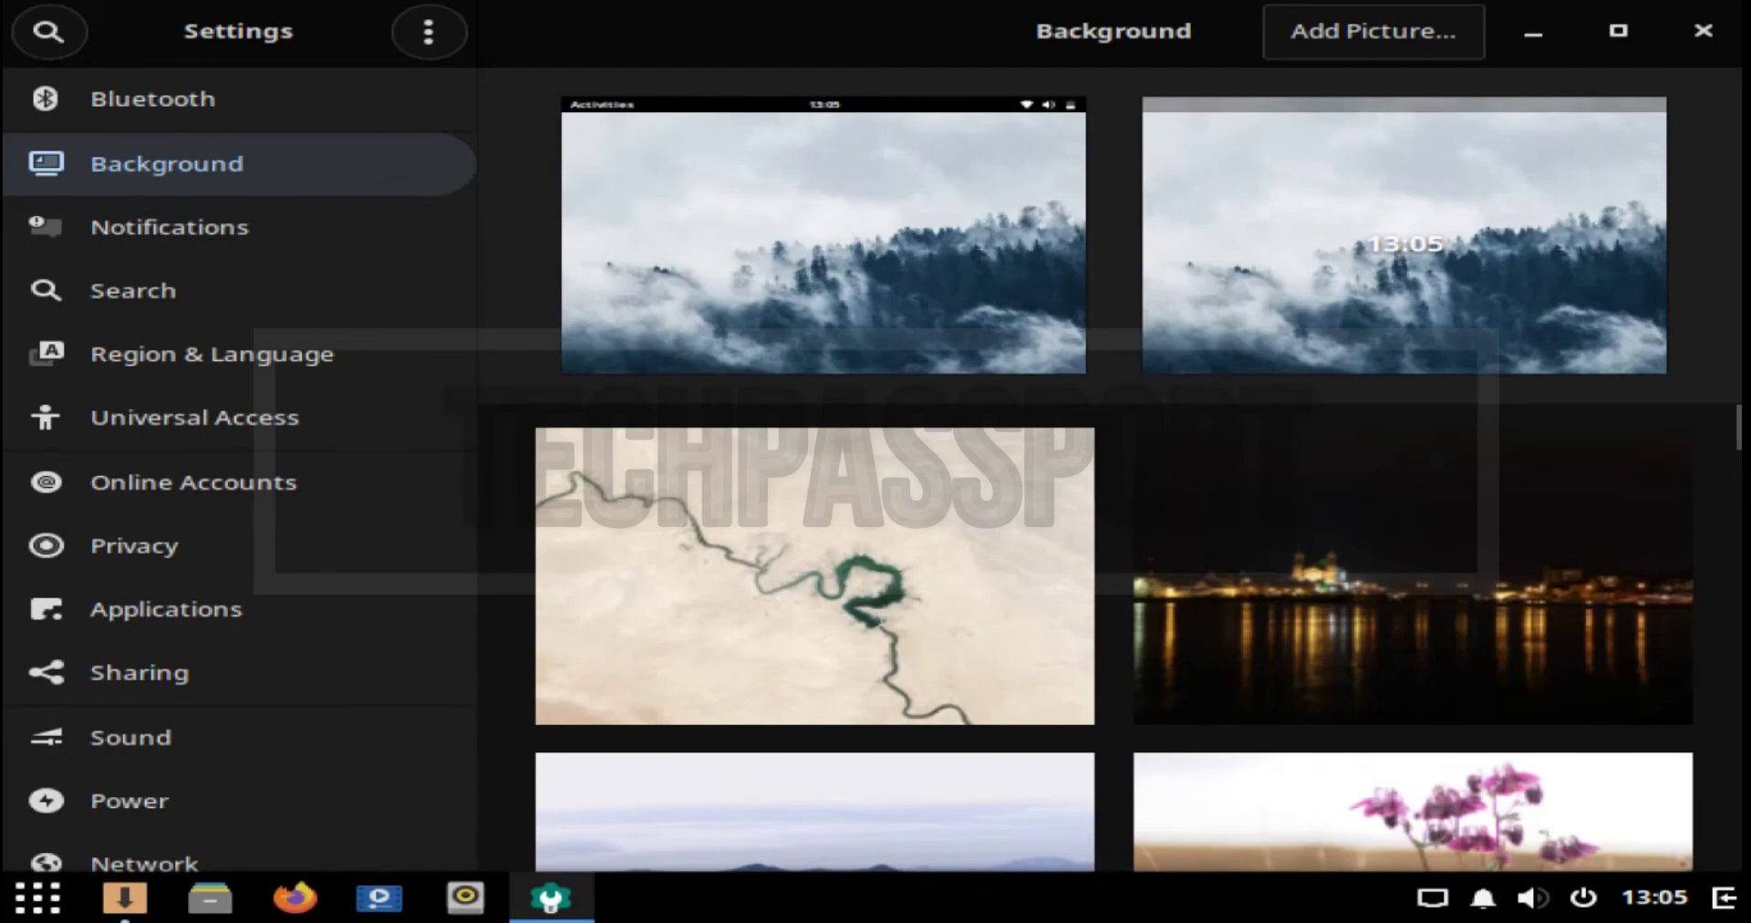
Step: Scroll through the wallpaper grid and select the red flower bud photo
{"action": "scroll", "coordinate": [1113, 575], "scroll_direction": "down", "scroll_amount": 10}
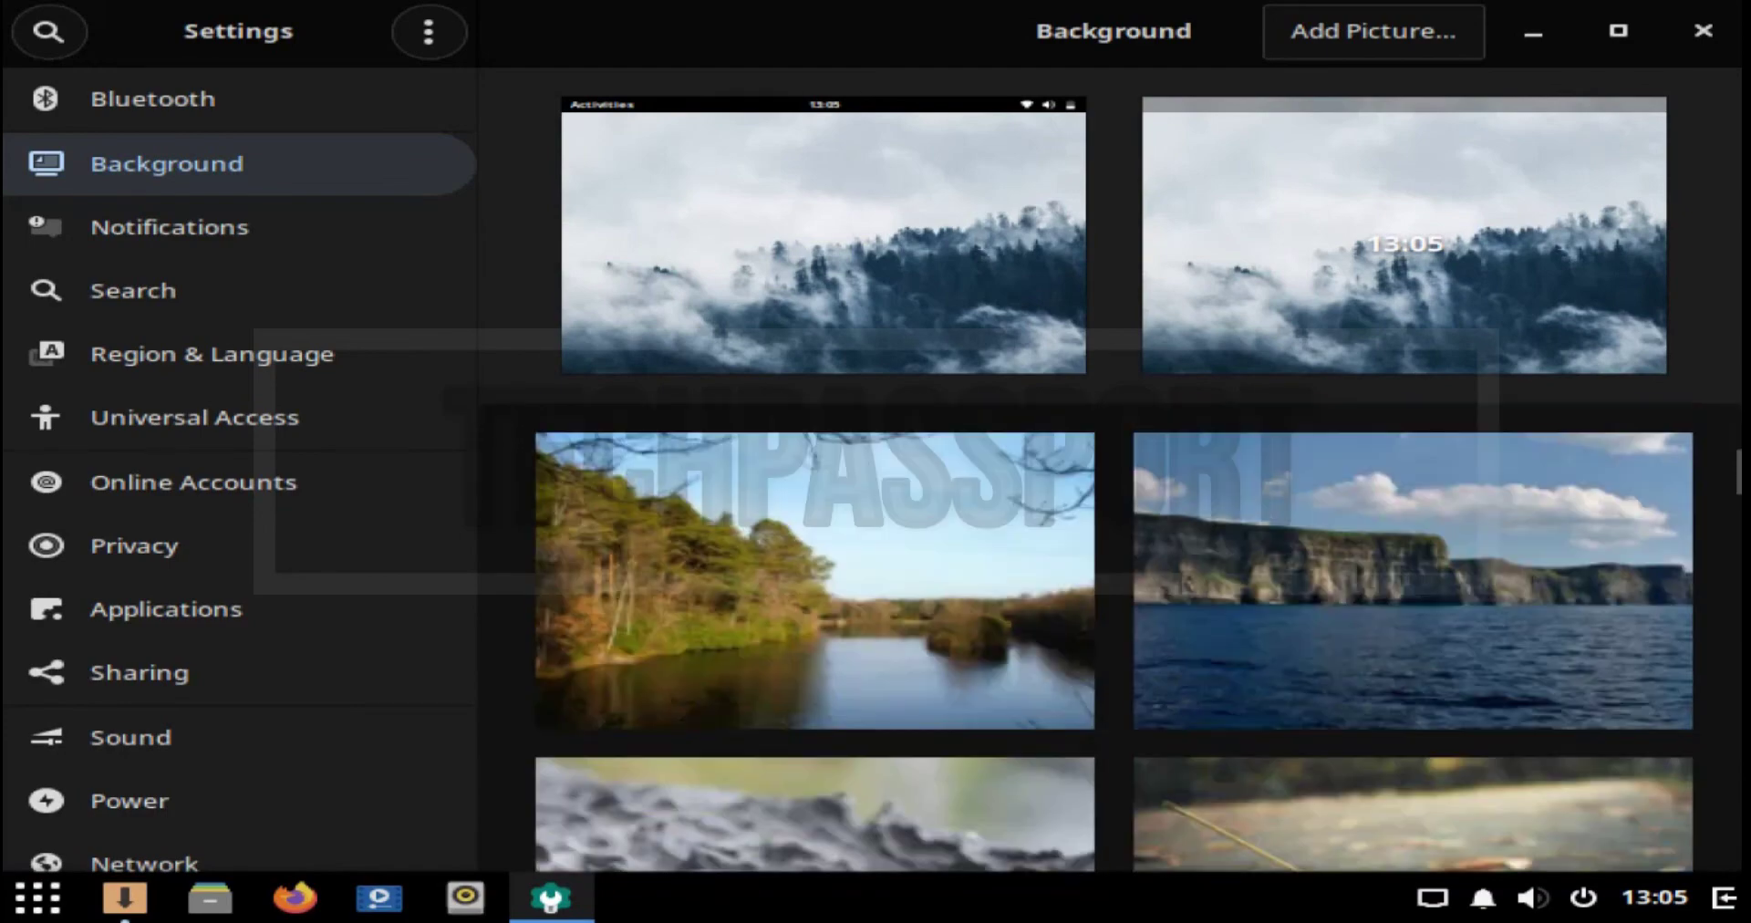
{"action": "scroll", "coordinate": [1113, 593], "scroll_direction": "down", "scroll_amount": 10}
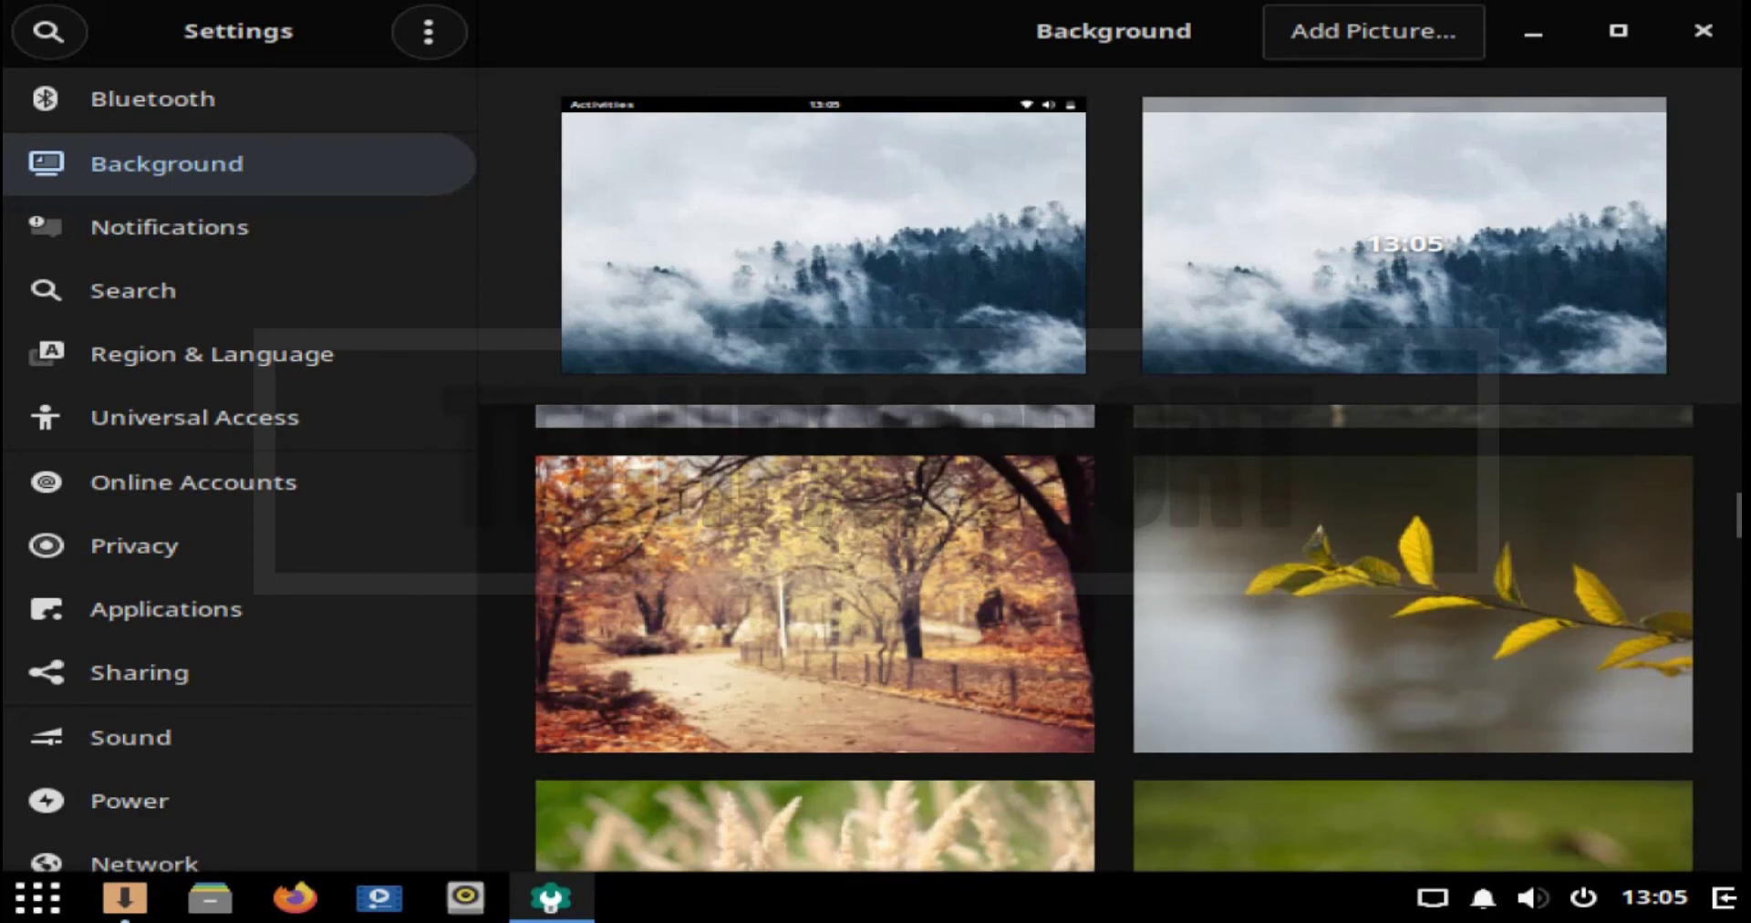
{"action": "scroll", "coordinate": [1113, 639], "scroll_direction": "down", "scroll_amount": 8}
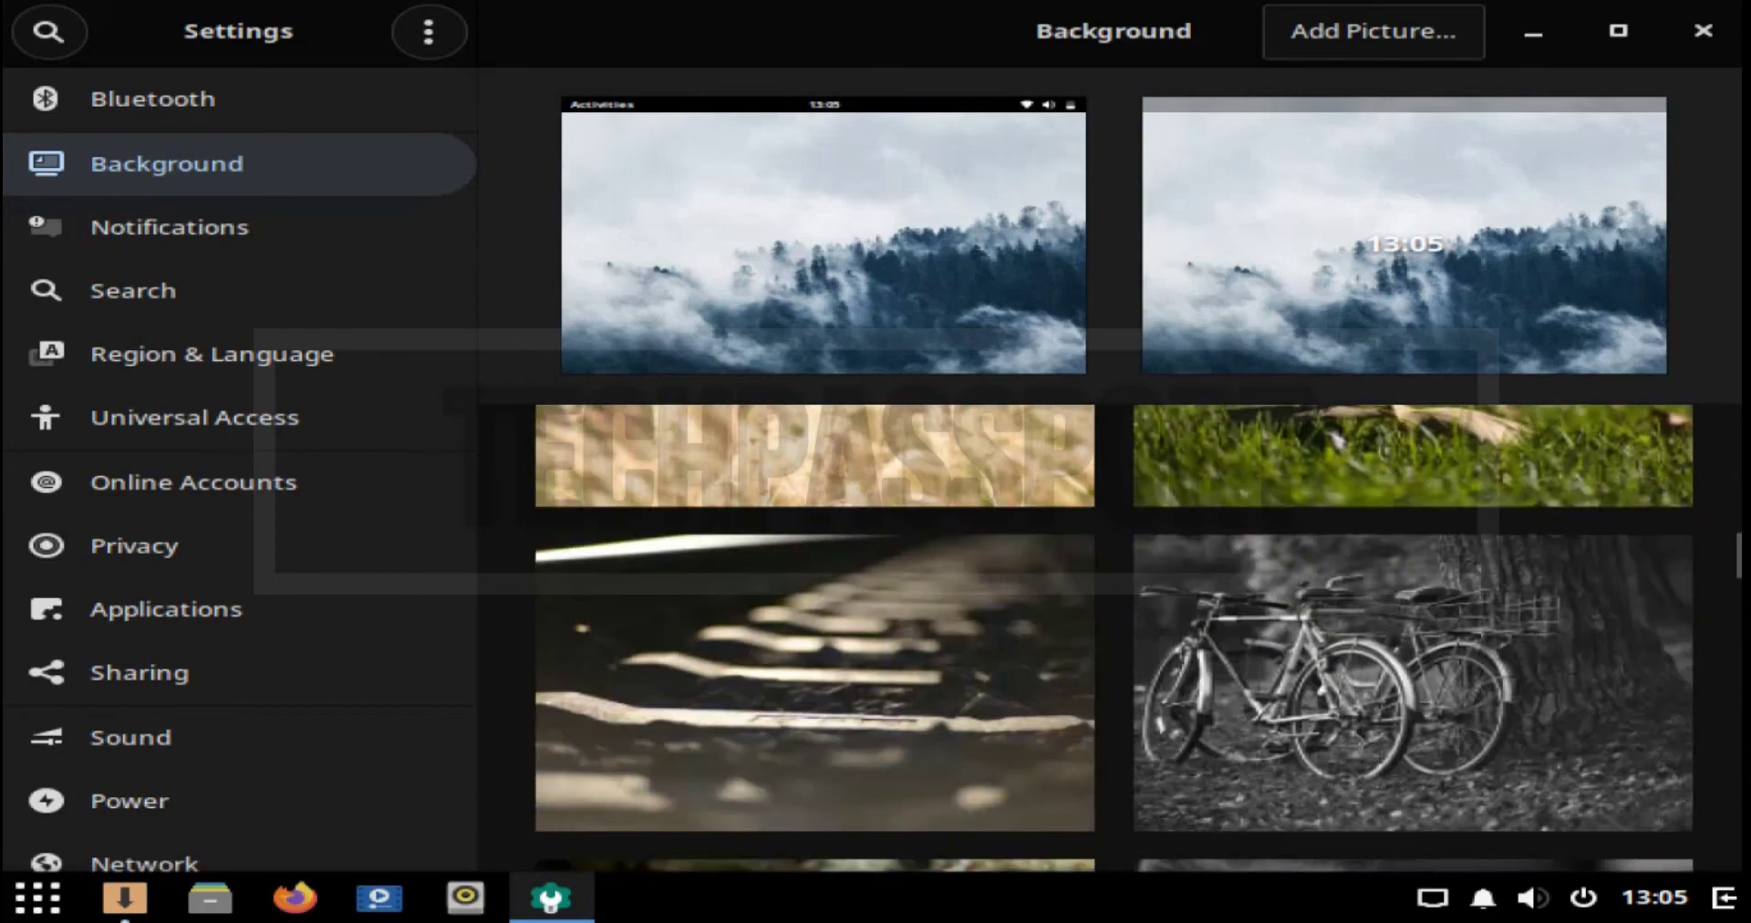
{"action": "scroll", "coordinate": [1113, 639], "scroll_direction": "down", "scroll_amount": 10}
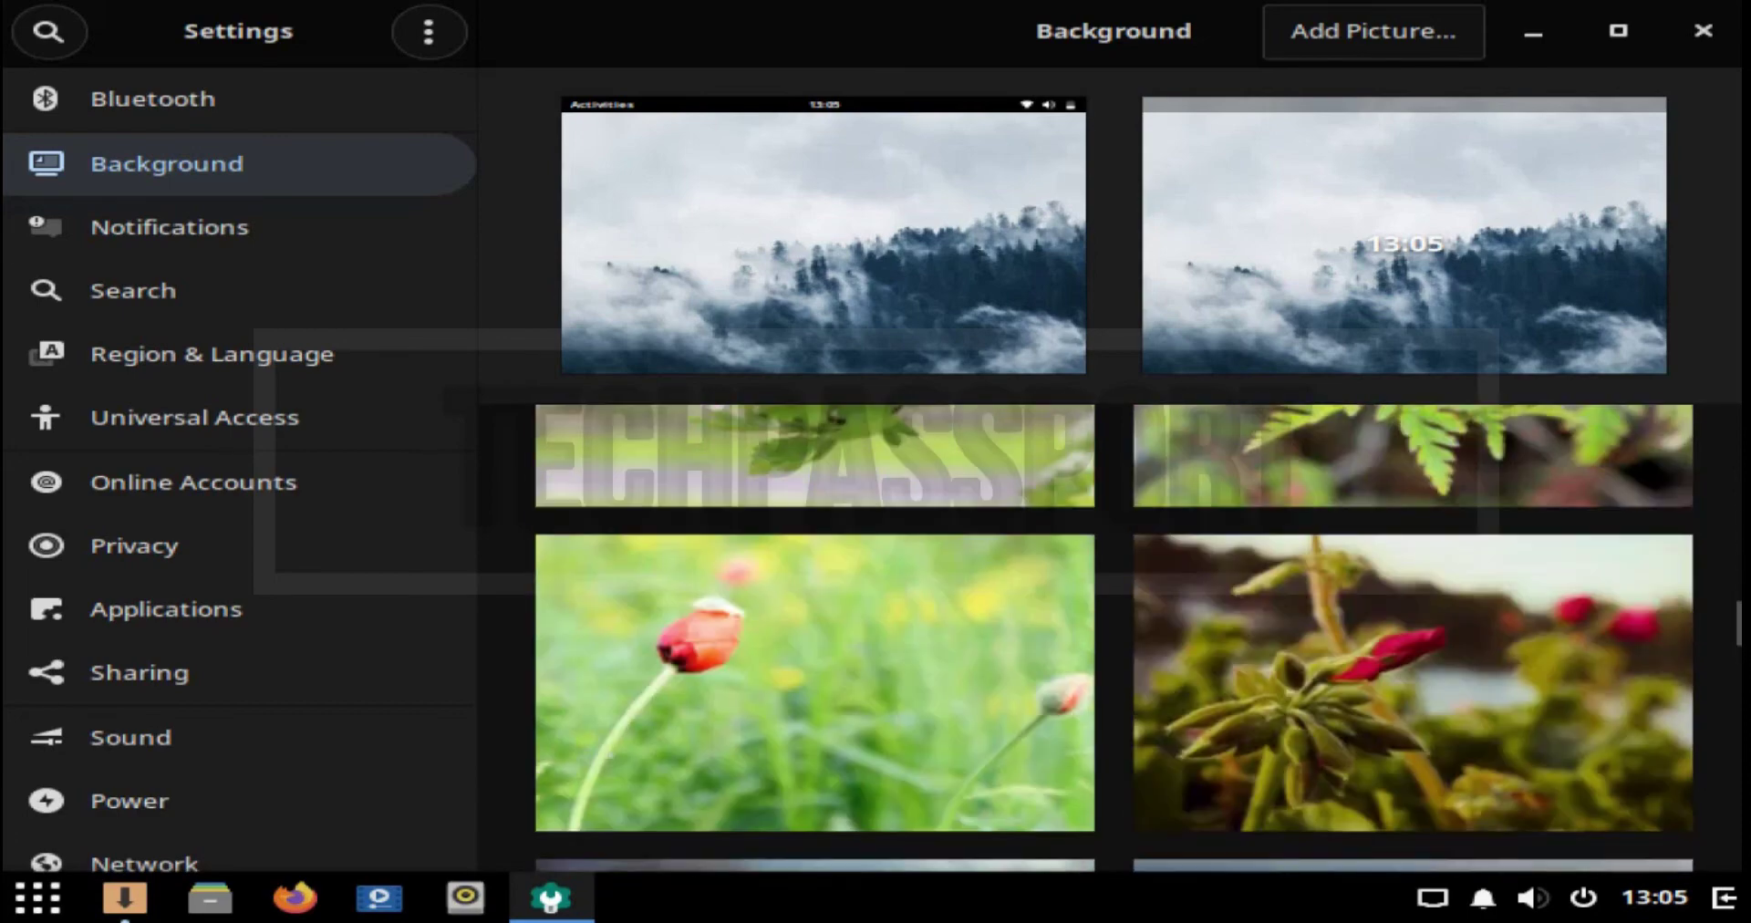
{"action": "scroll", "coordinate": [1113, 639], "scroll_direction": "down", "scroll_amount": 10}
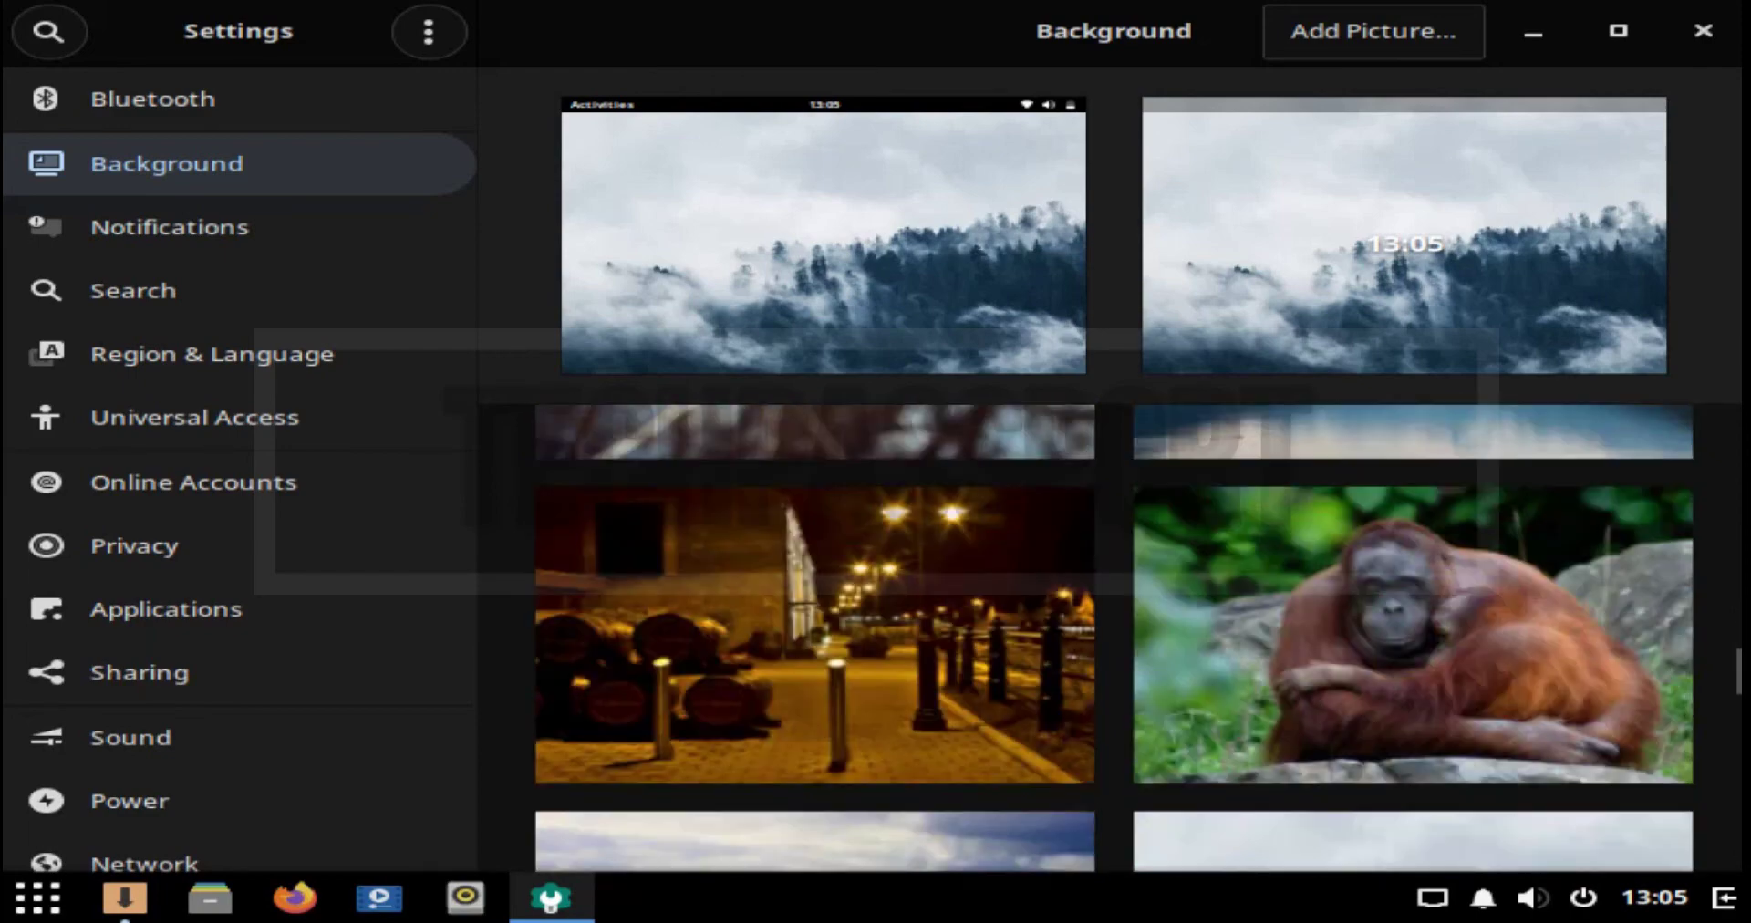
{"action": "scroll", "coordinate": [1113, 639], "scroll_direction": "down", "scroll_amount": 8}
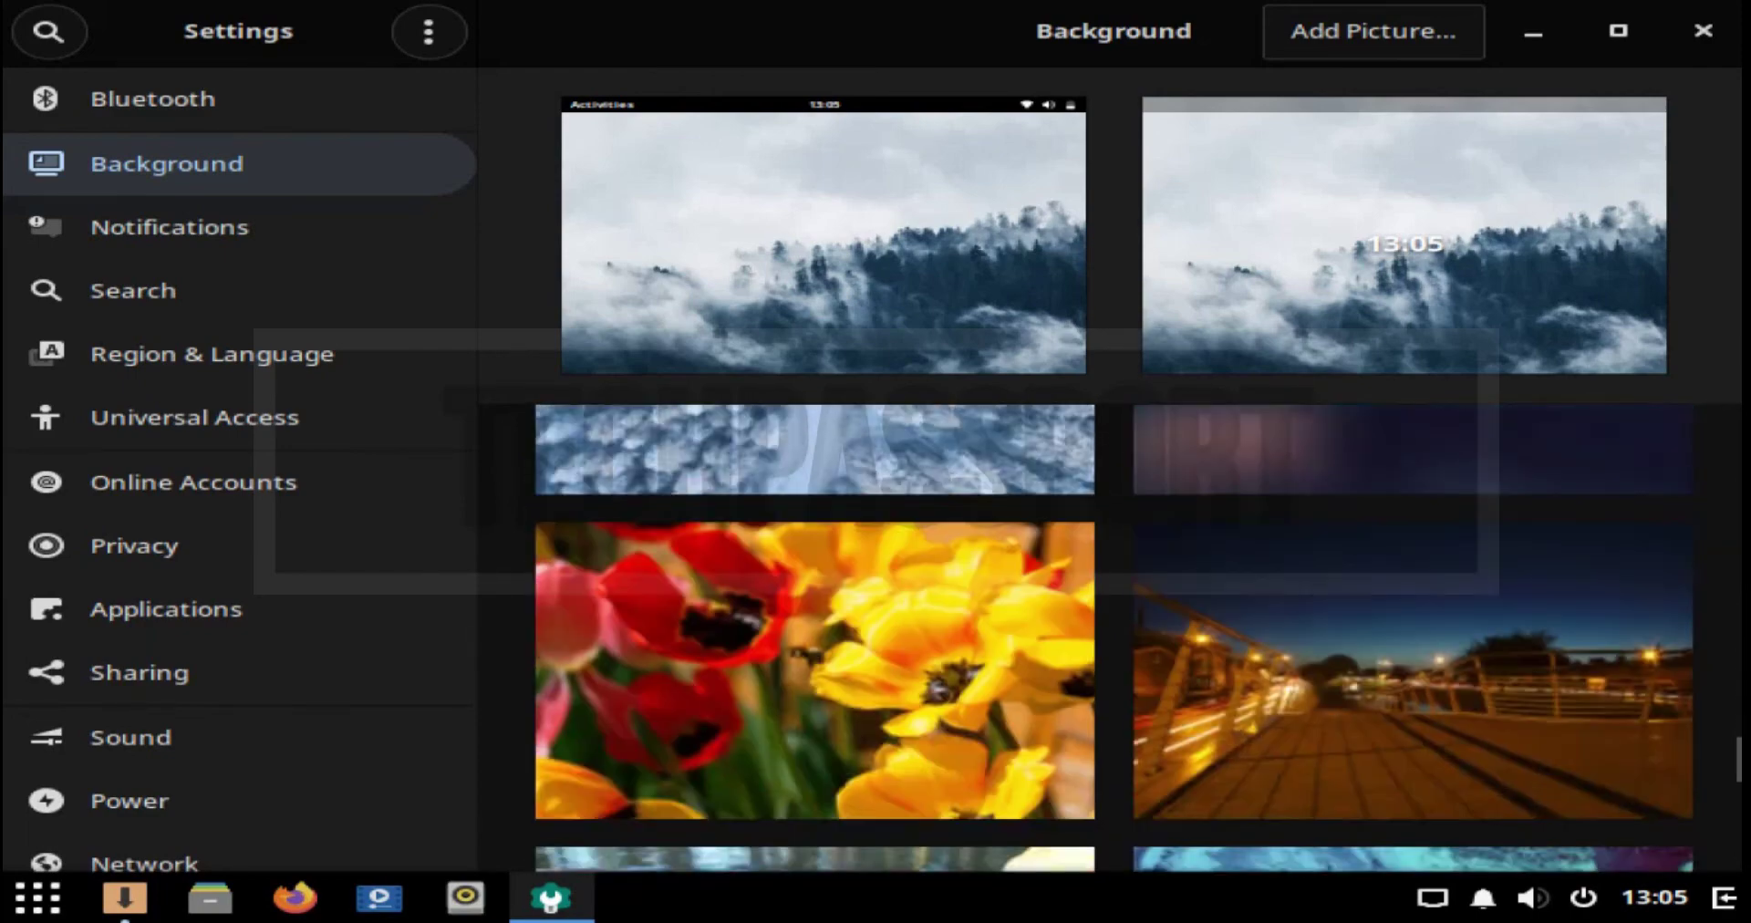
{"action": "scroll", "coordinate": [1113, 639], "scroll_direction": "down", "scroll_amount": 6}
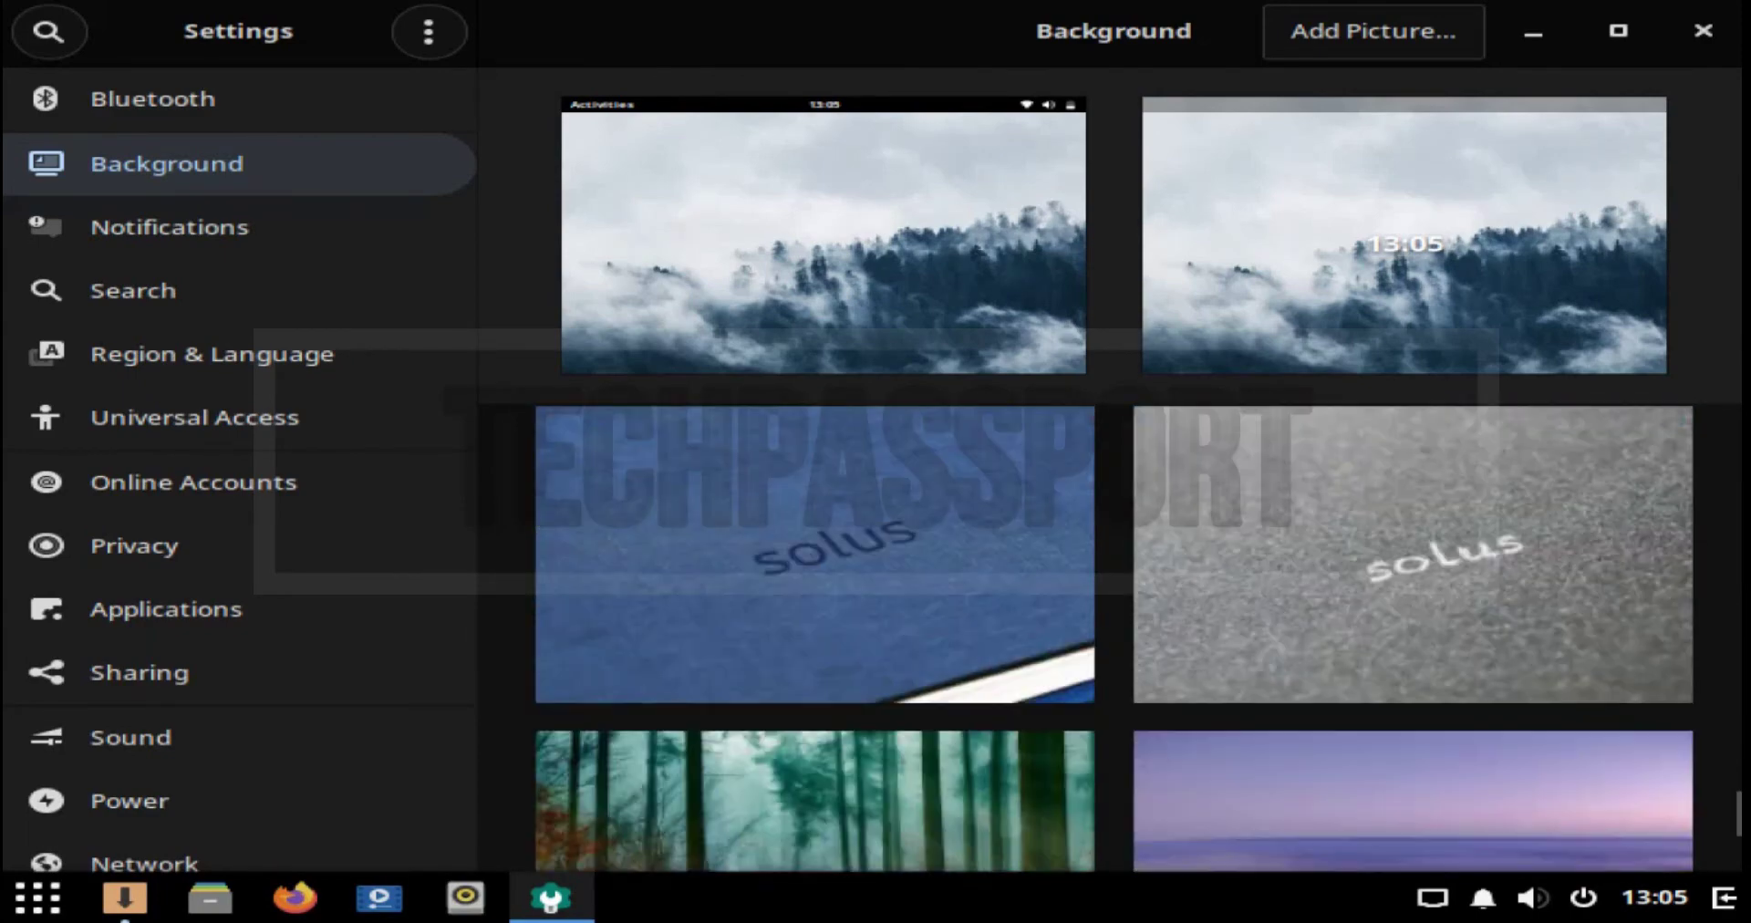
{"action": "scroll", "coordinate": [1111, 638], "scroll_direction": "down", "scroll_amount": 1}
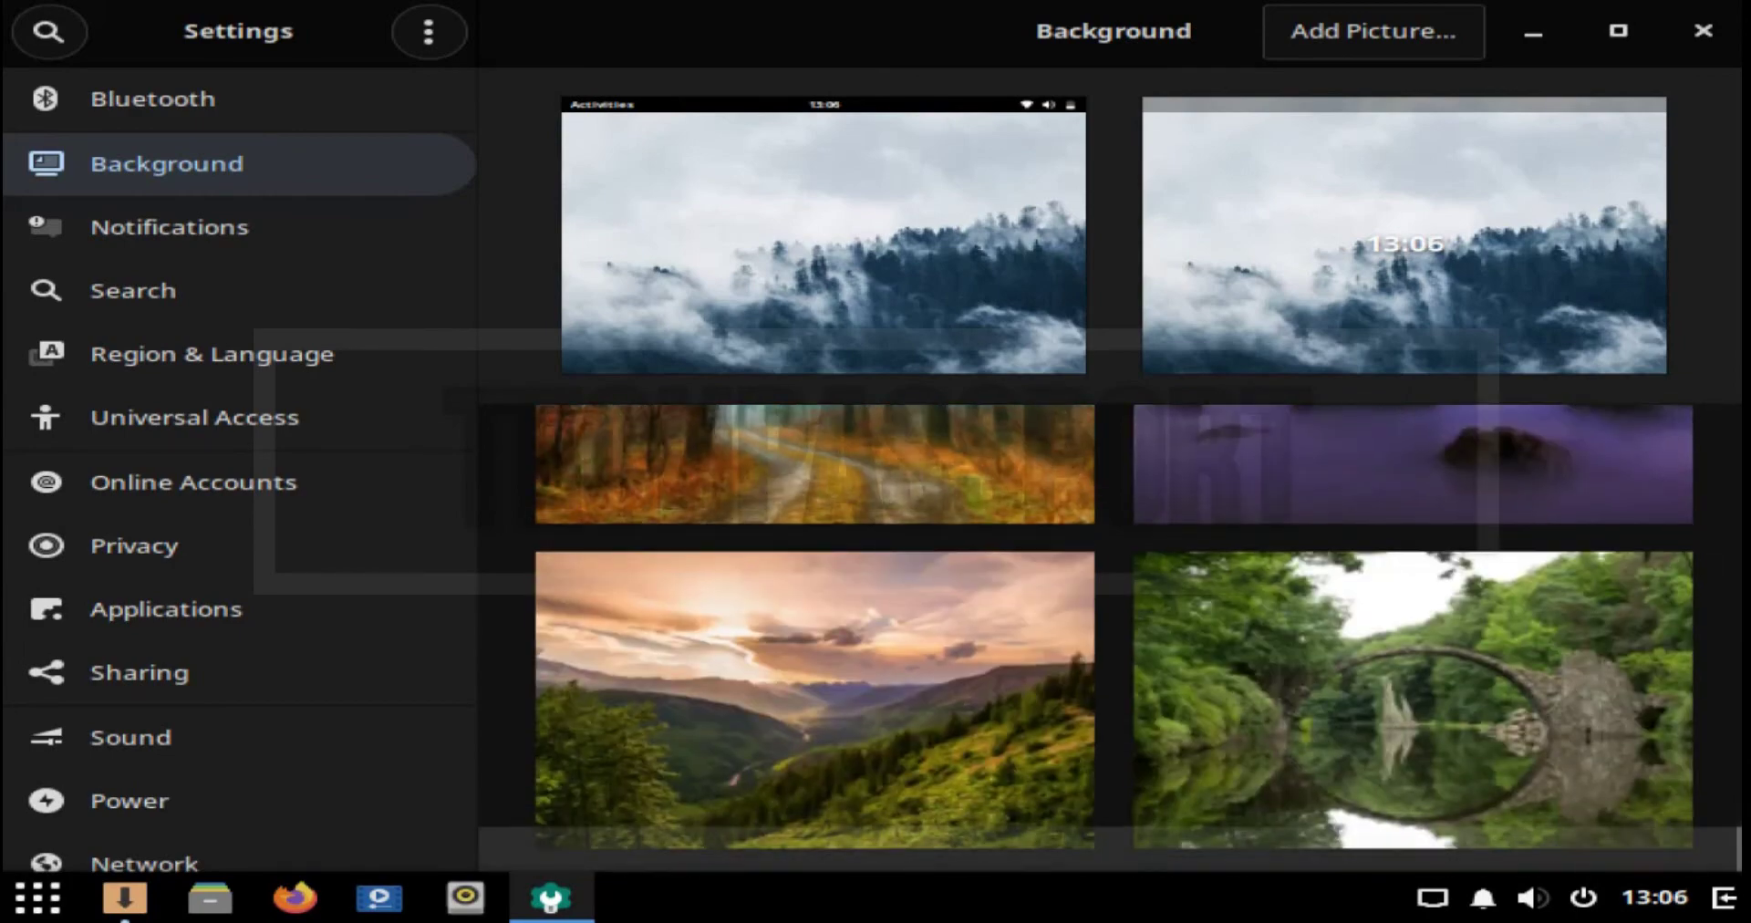
{"action": "scroll", "coordinate": [1111, 638], "scroll_direction": "up", "scroll_amount": 10}
{"action": "scroll", "coordinate": [1113, 639], "scroll_direction": "up", "scroll_amount": 5}
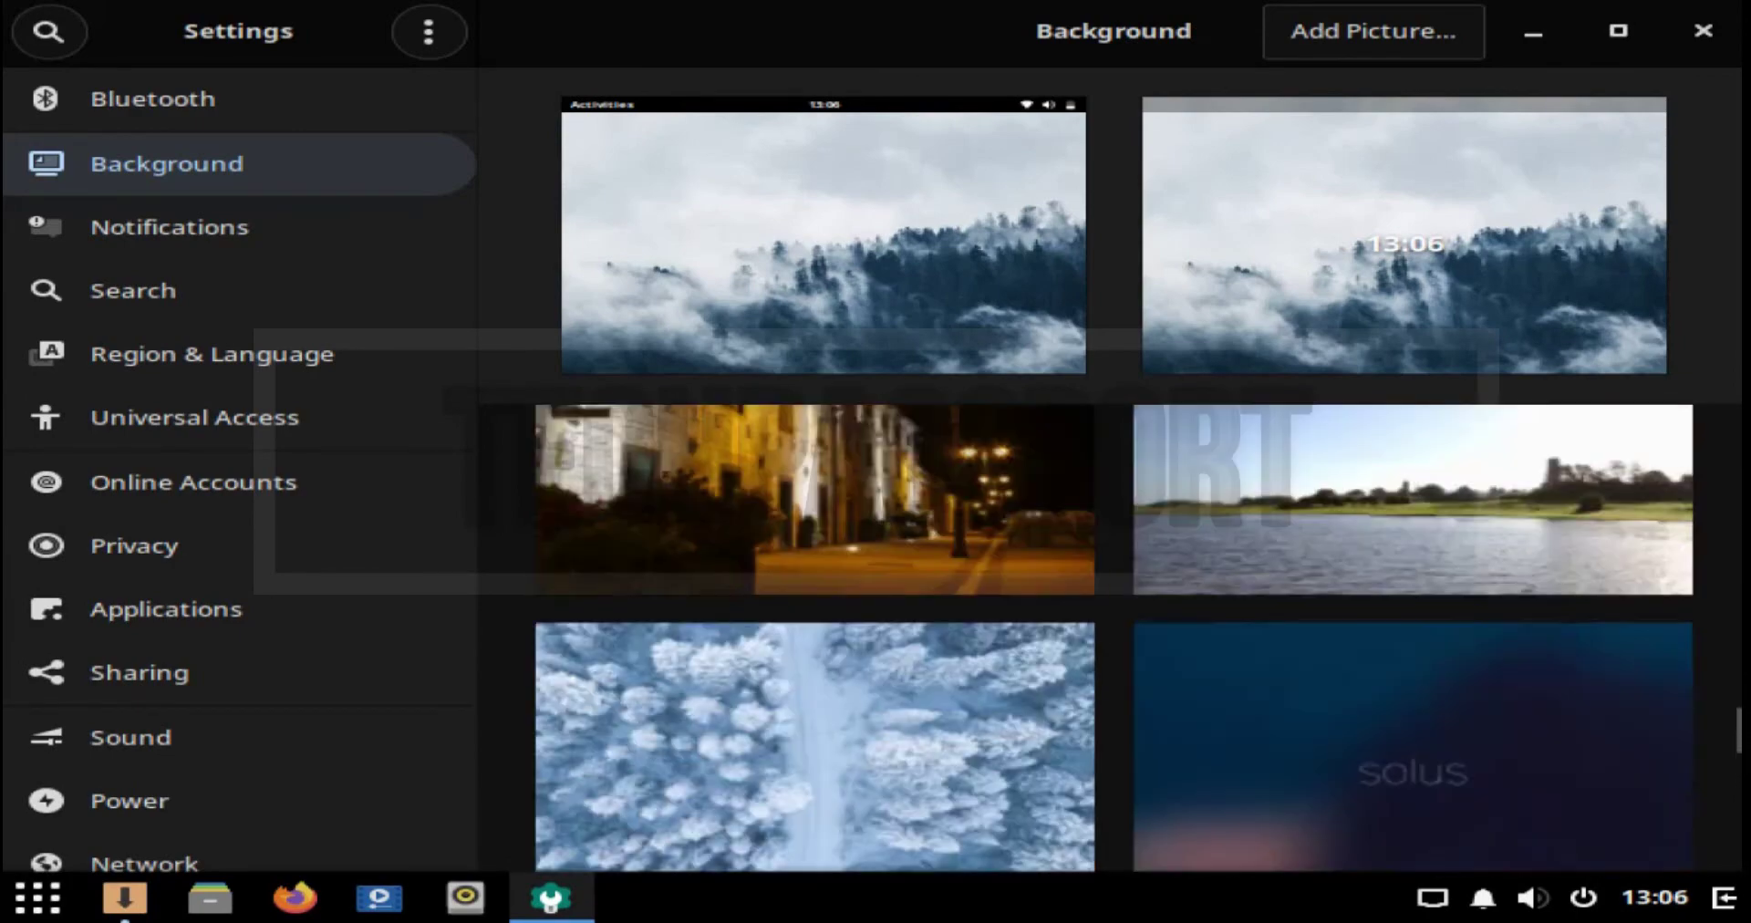
{"action": "scroll", "coordinate": [1113, 639], "scroll_direction": "down", "scroll_amount": 1}
{"action": "scroll", "coordinate": [1113, 638], "scroll_direction": "up", "scroll_amount": 3}
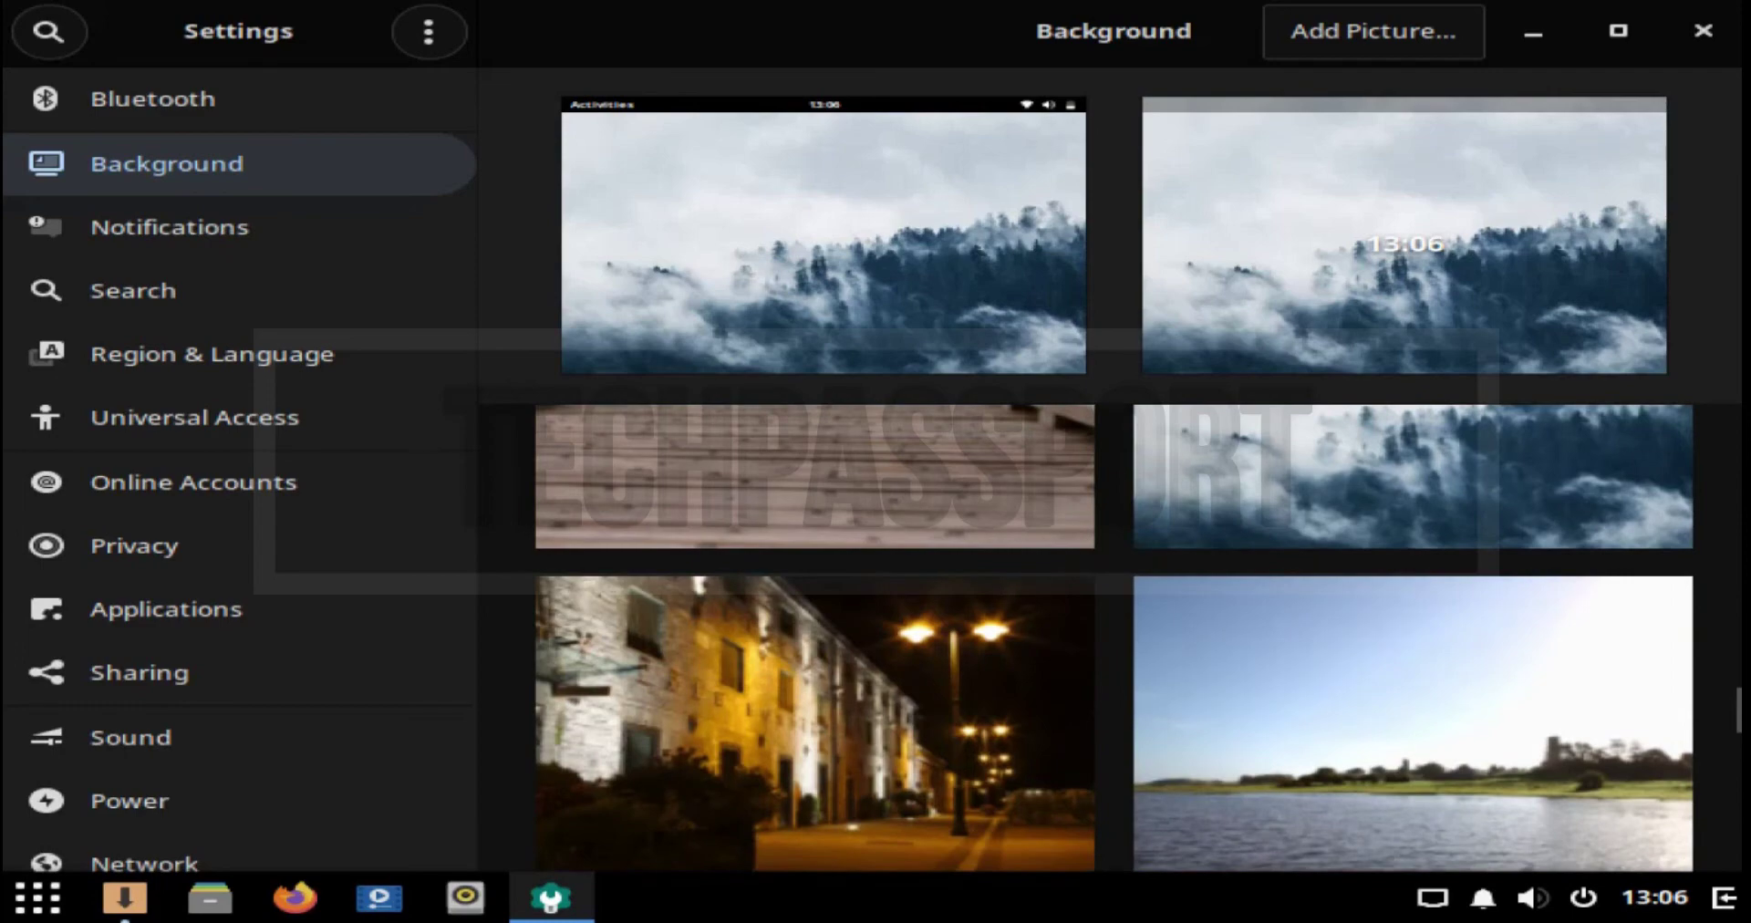
{"action": "scroll", "coordinate": [1113, 638], "scroll_direction": "down", "scroll_amount": 1}
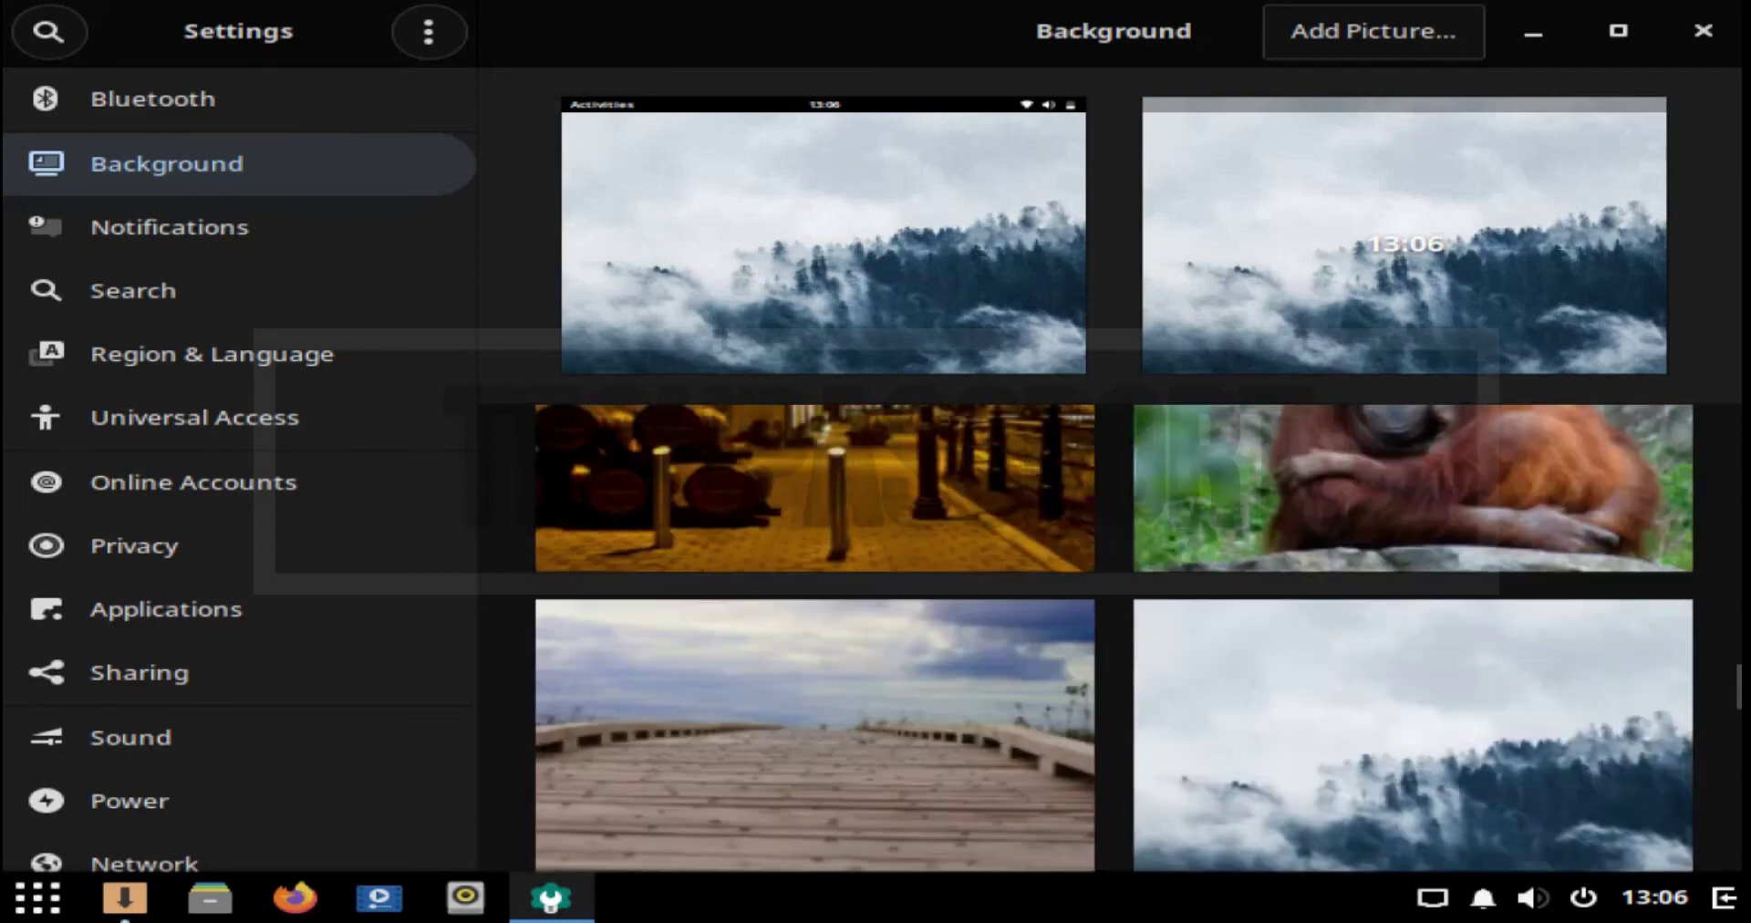
{"action": "scroll", "coordinate": [1113, 639], "scroll_direction": "up", "scroll_amount": 4}
{"action": "scroll", "coordinate": [1113, 639], "scroll_direction": "up", "scroll_amount": 1}
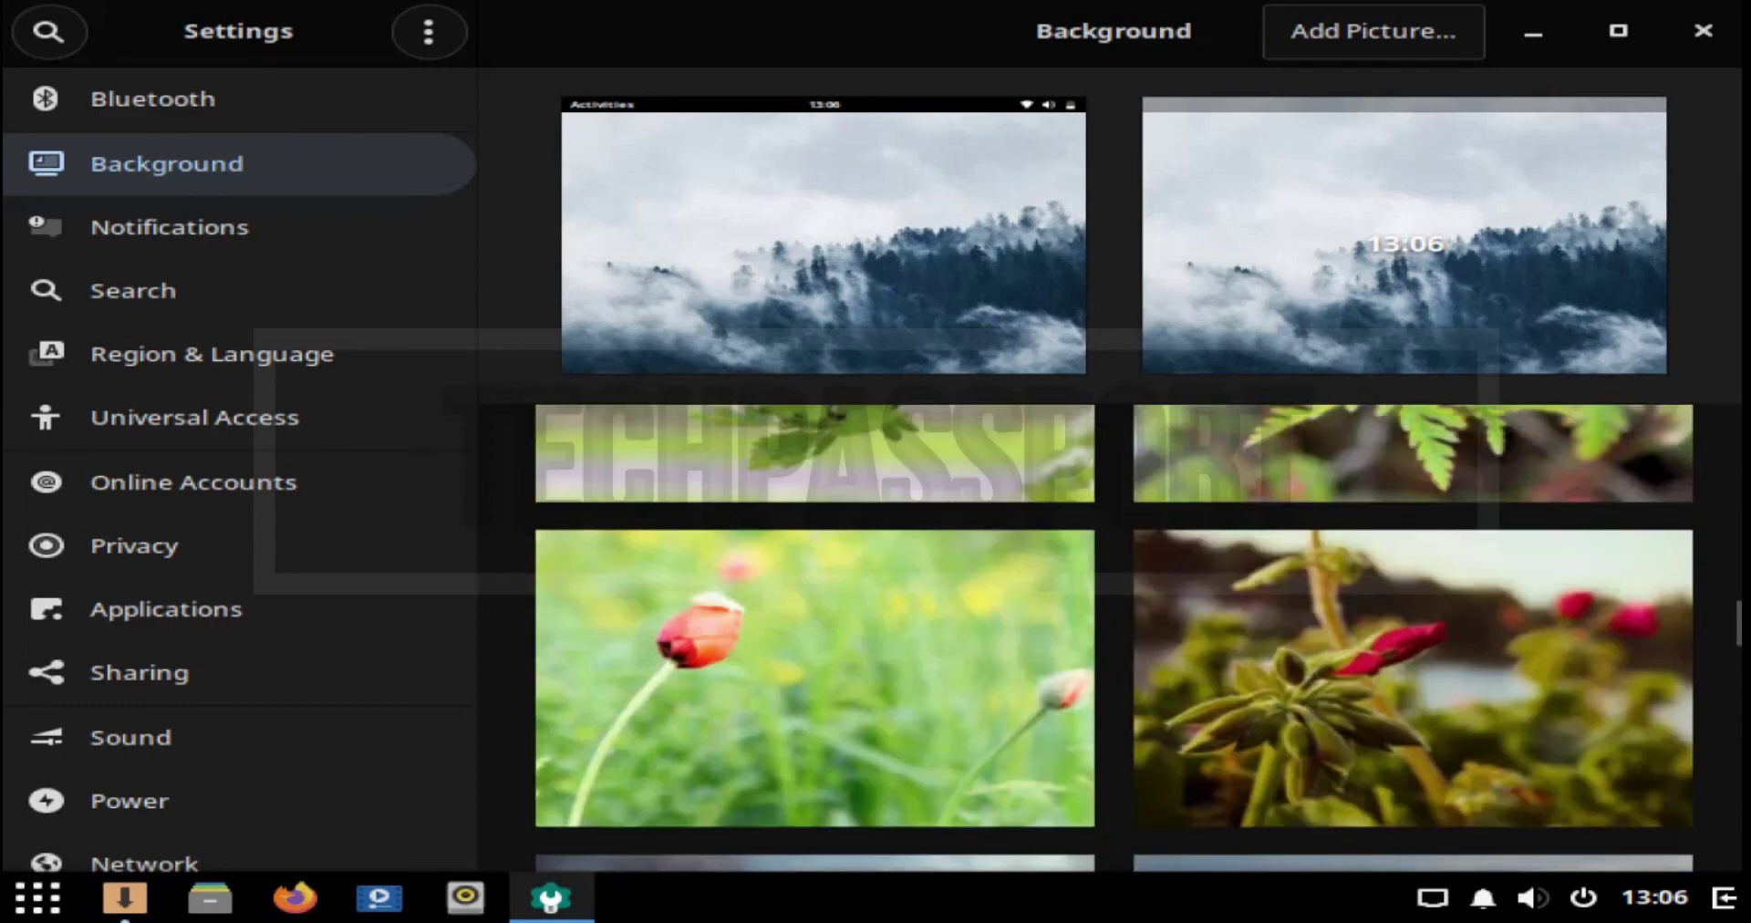
{"action": "left_click", "coordinate": [1413, 678]}
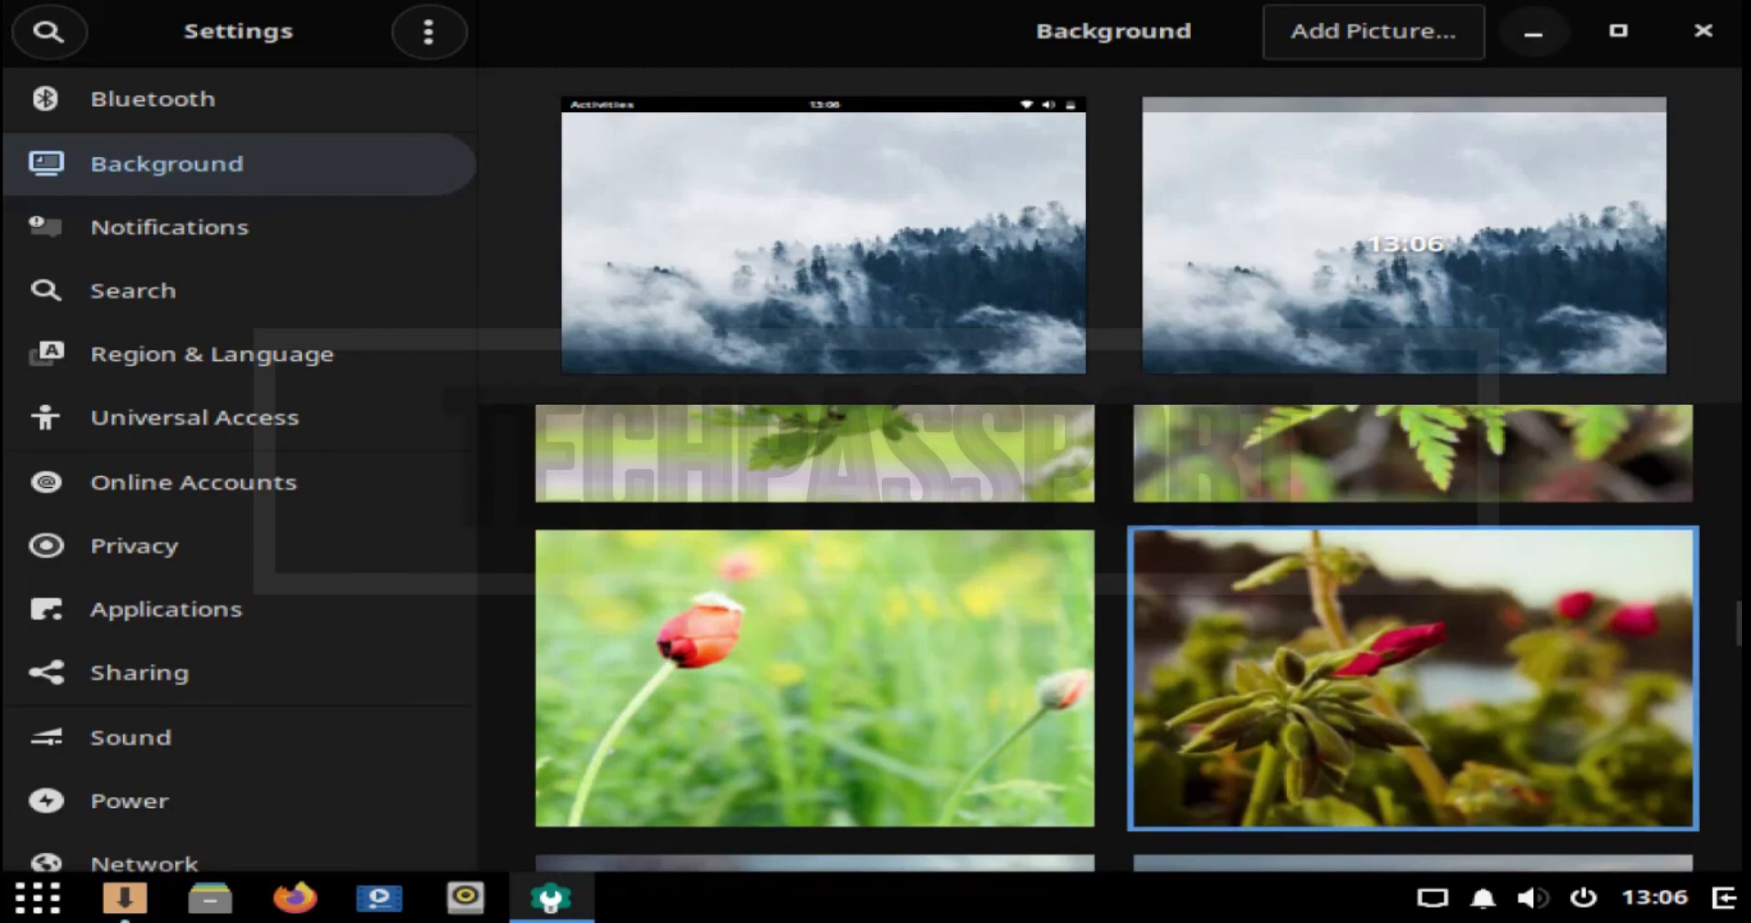
Step: Apply the red flower bud photo as the desktop-only background
{"action": "left_click", "coordinate": [1533, 32]}
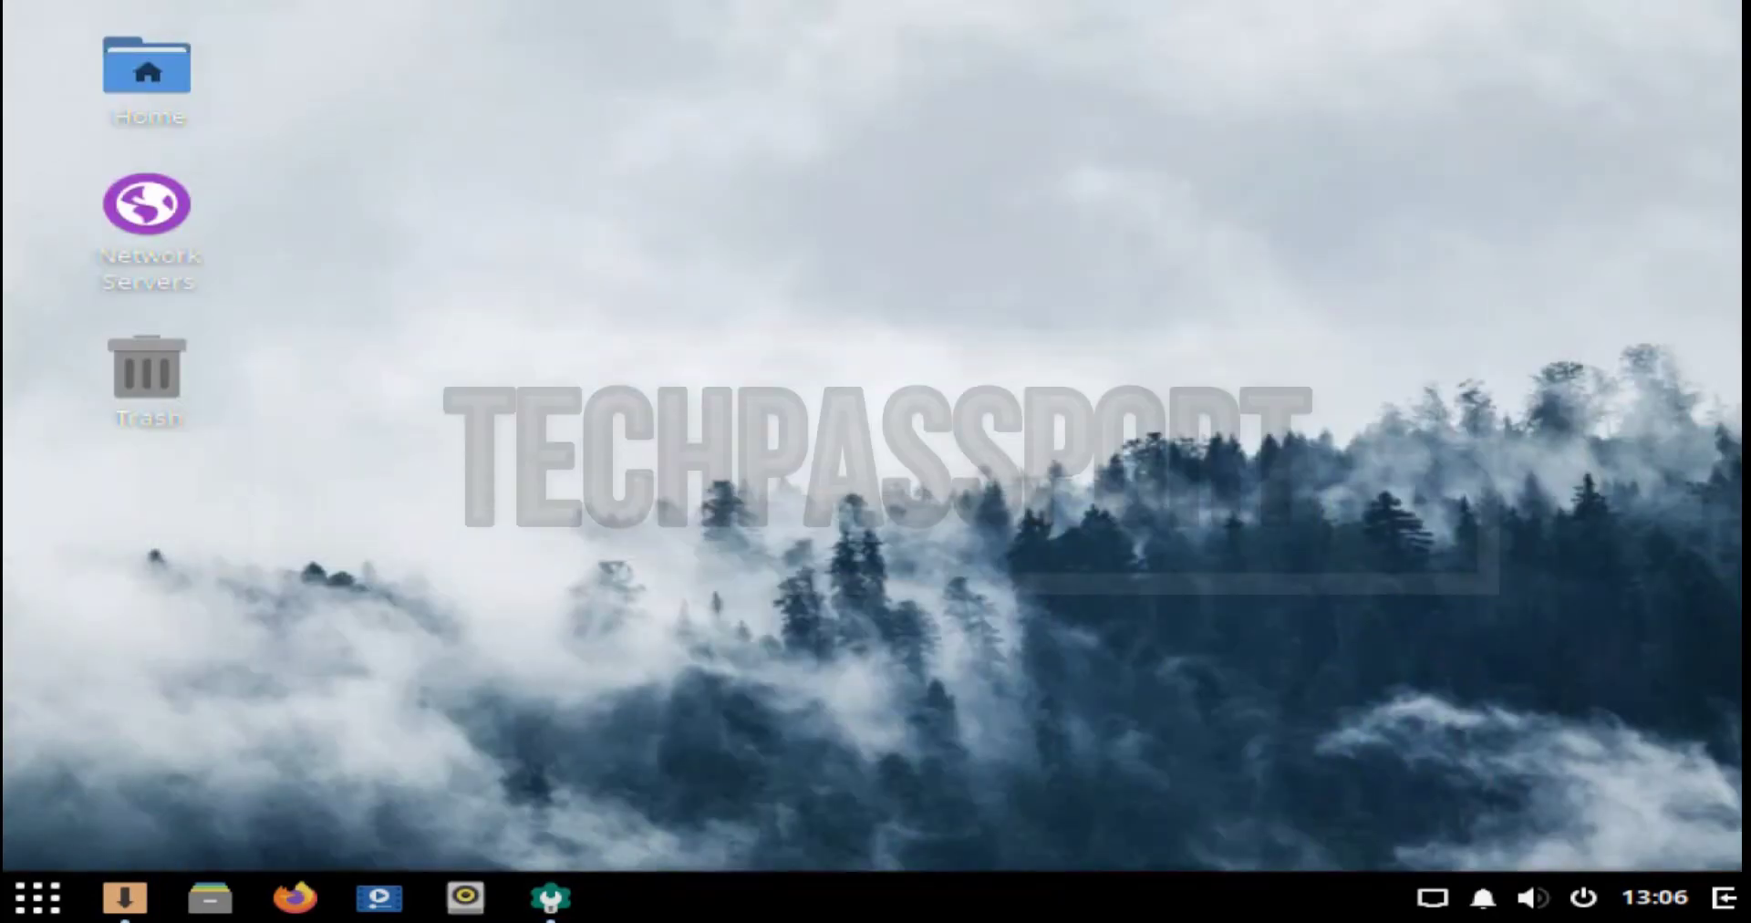
{"action": "left_click", "coordinate": [551, 898]}
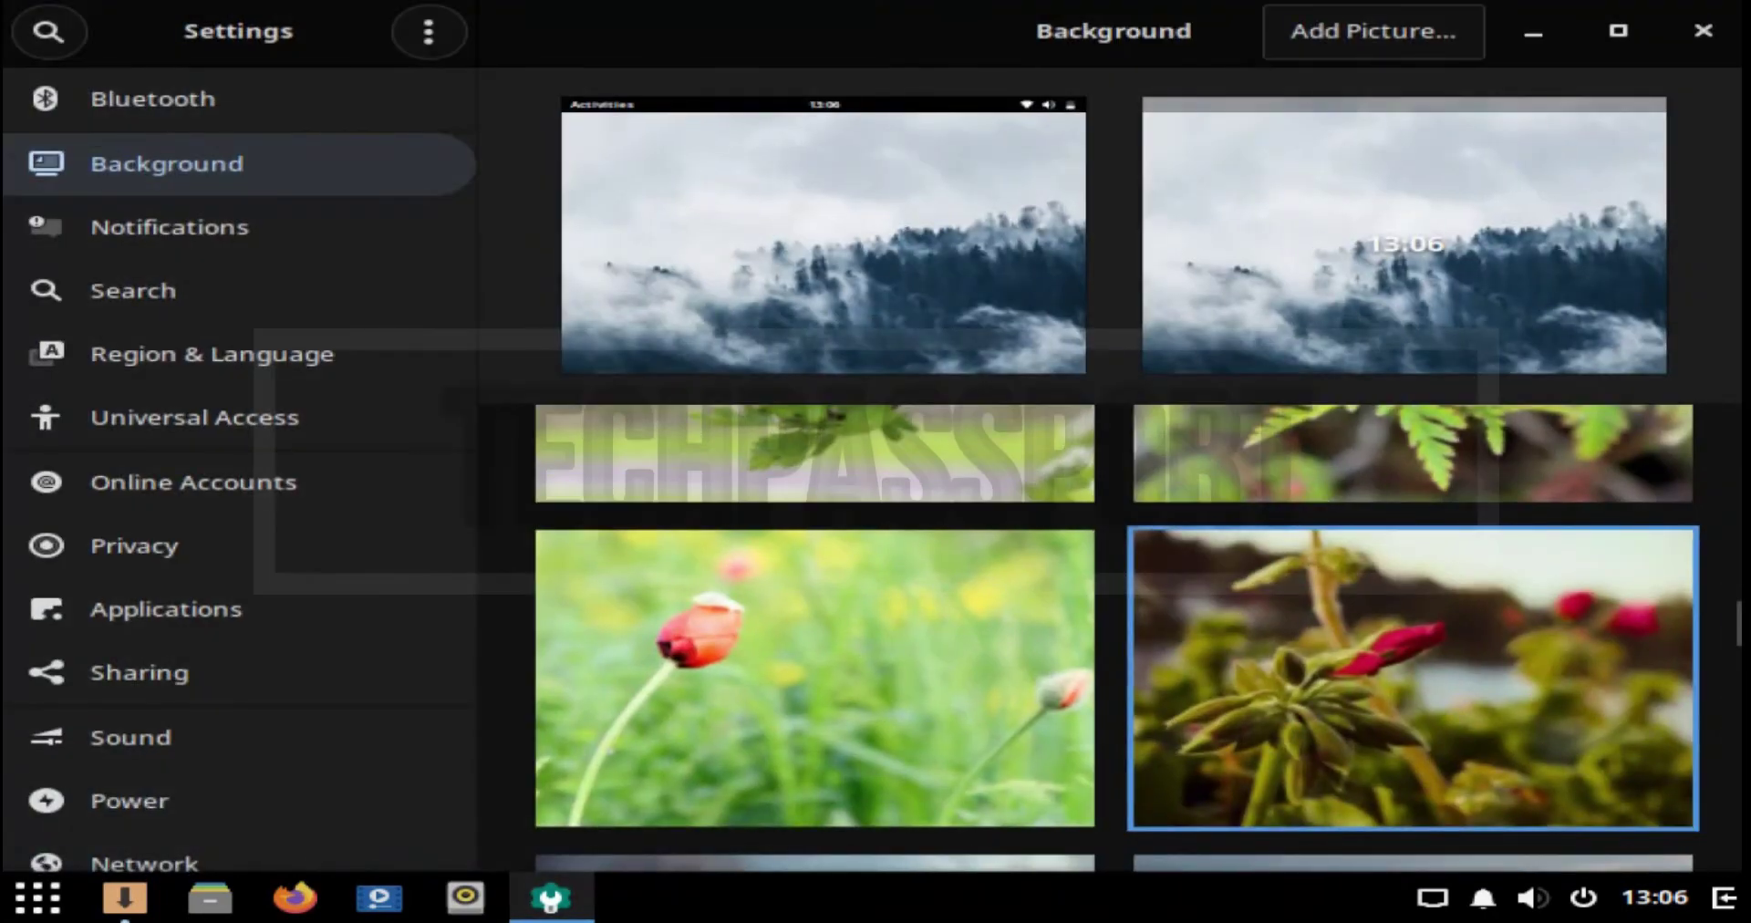
{"action": "key", "text": "Return"}
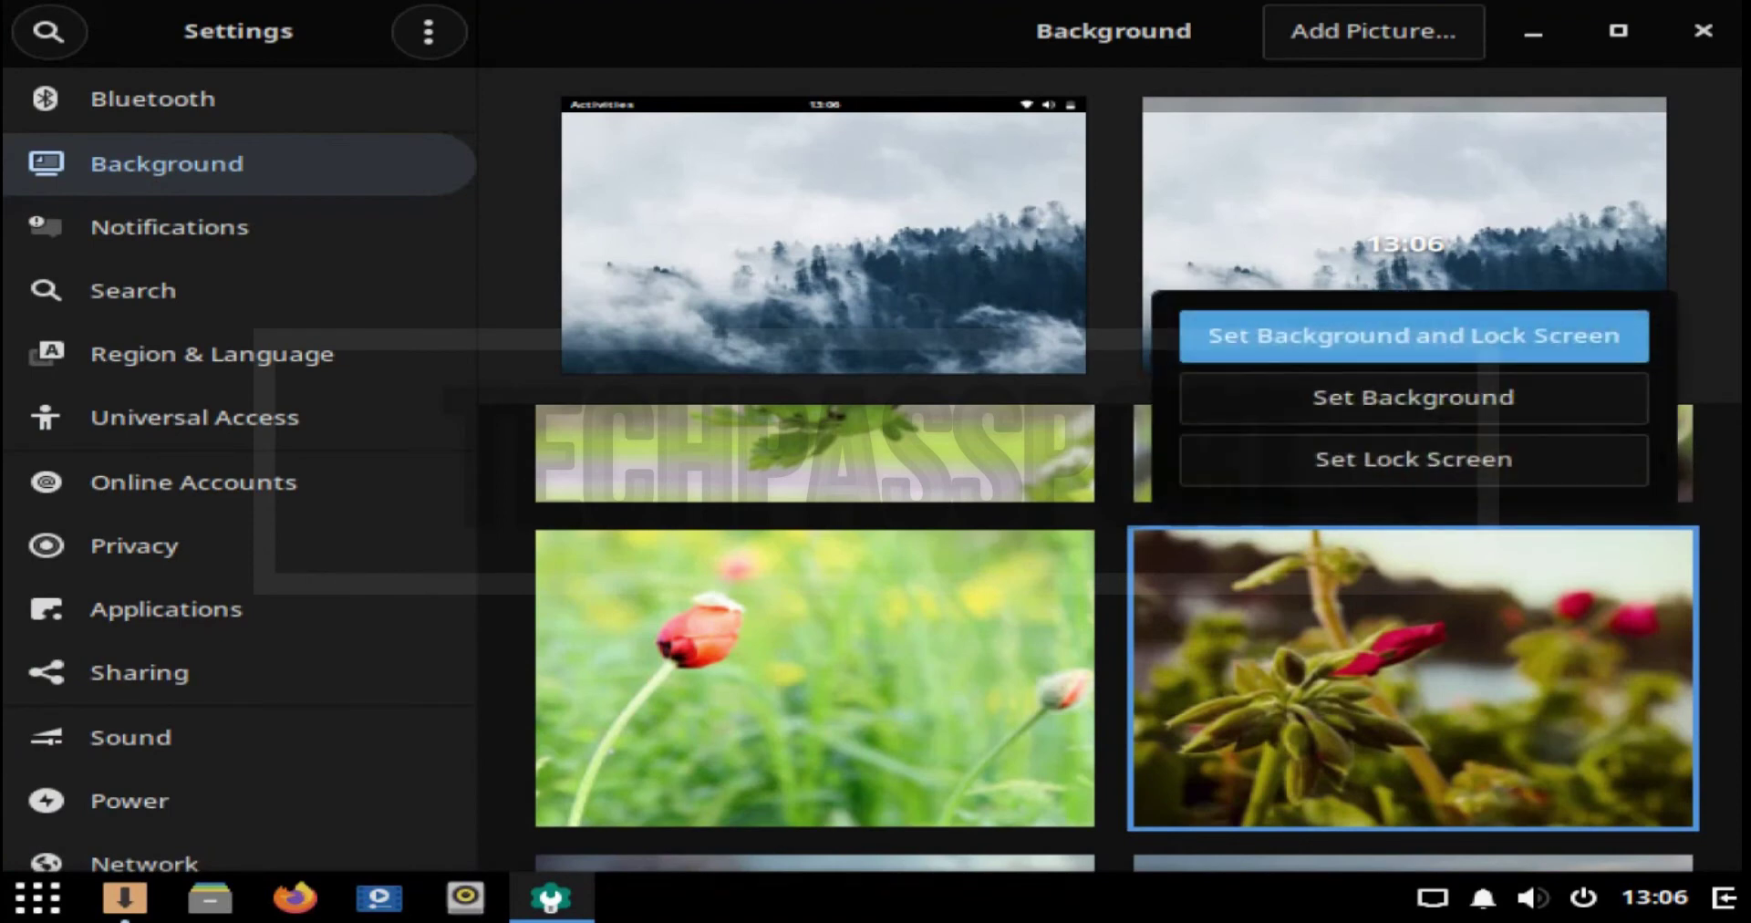
{"action": "key", "text": "Down"}
{"action": "key", "text": "Return"}
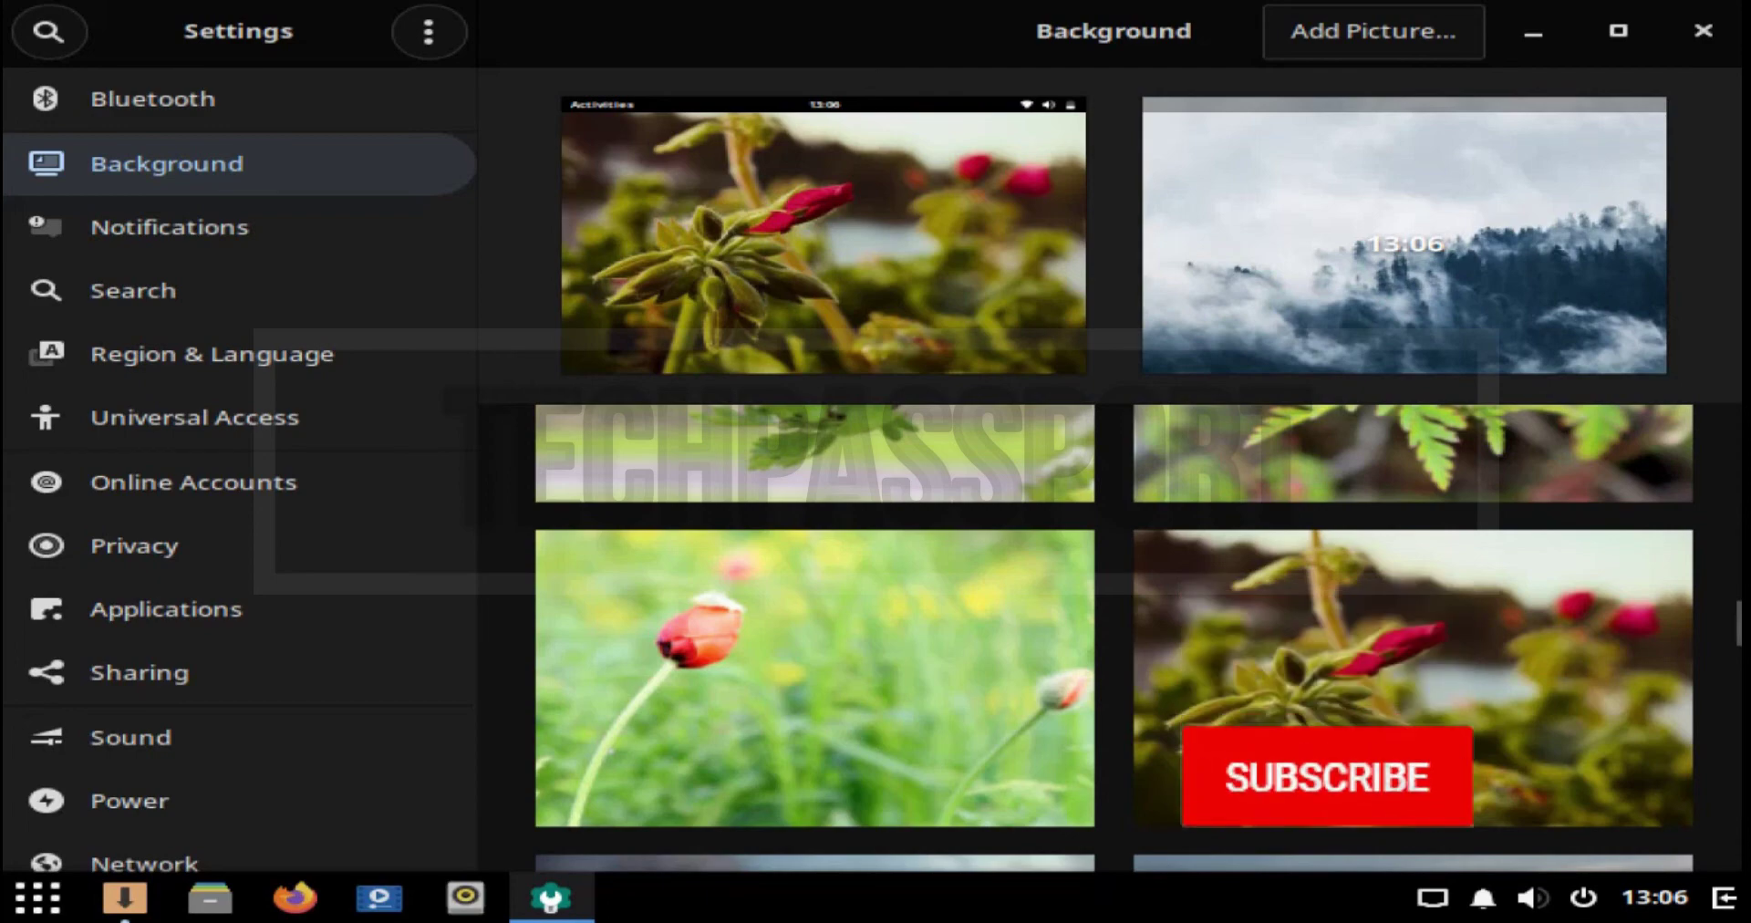
{"action": "key", "text": "Return"}
{"action": "key", "text": "Return"}
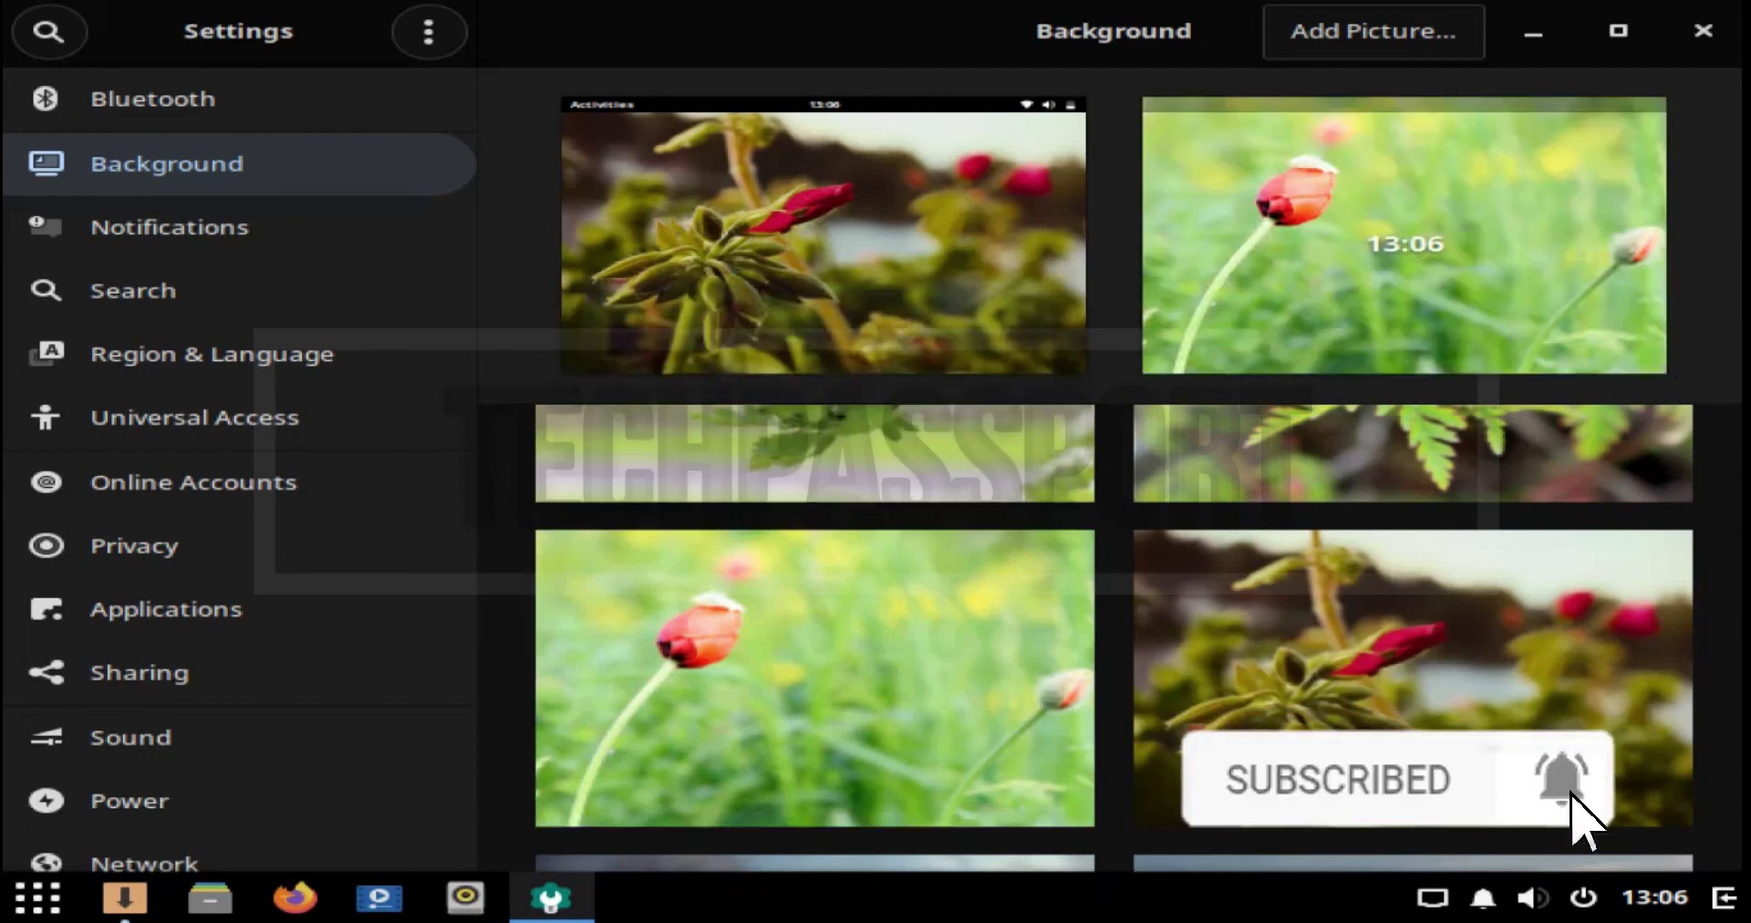
Step: Minimize Settings and glance at the desktop's context menu before dismissing it
{"action": "left_click", "coordinate": [1533, 32]}
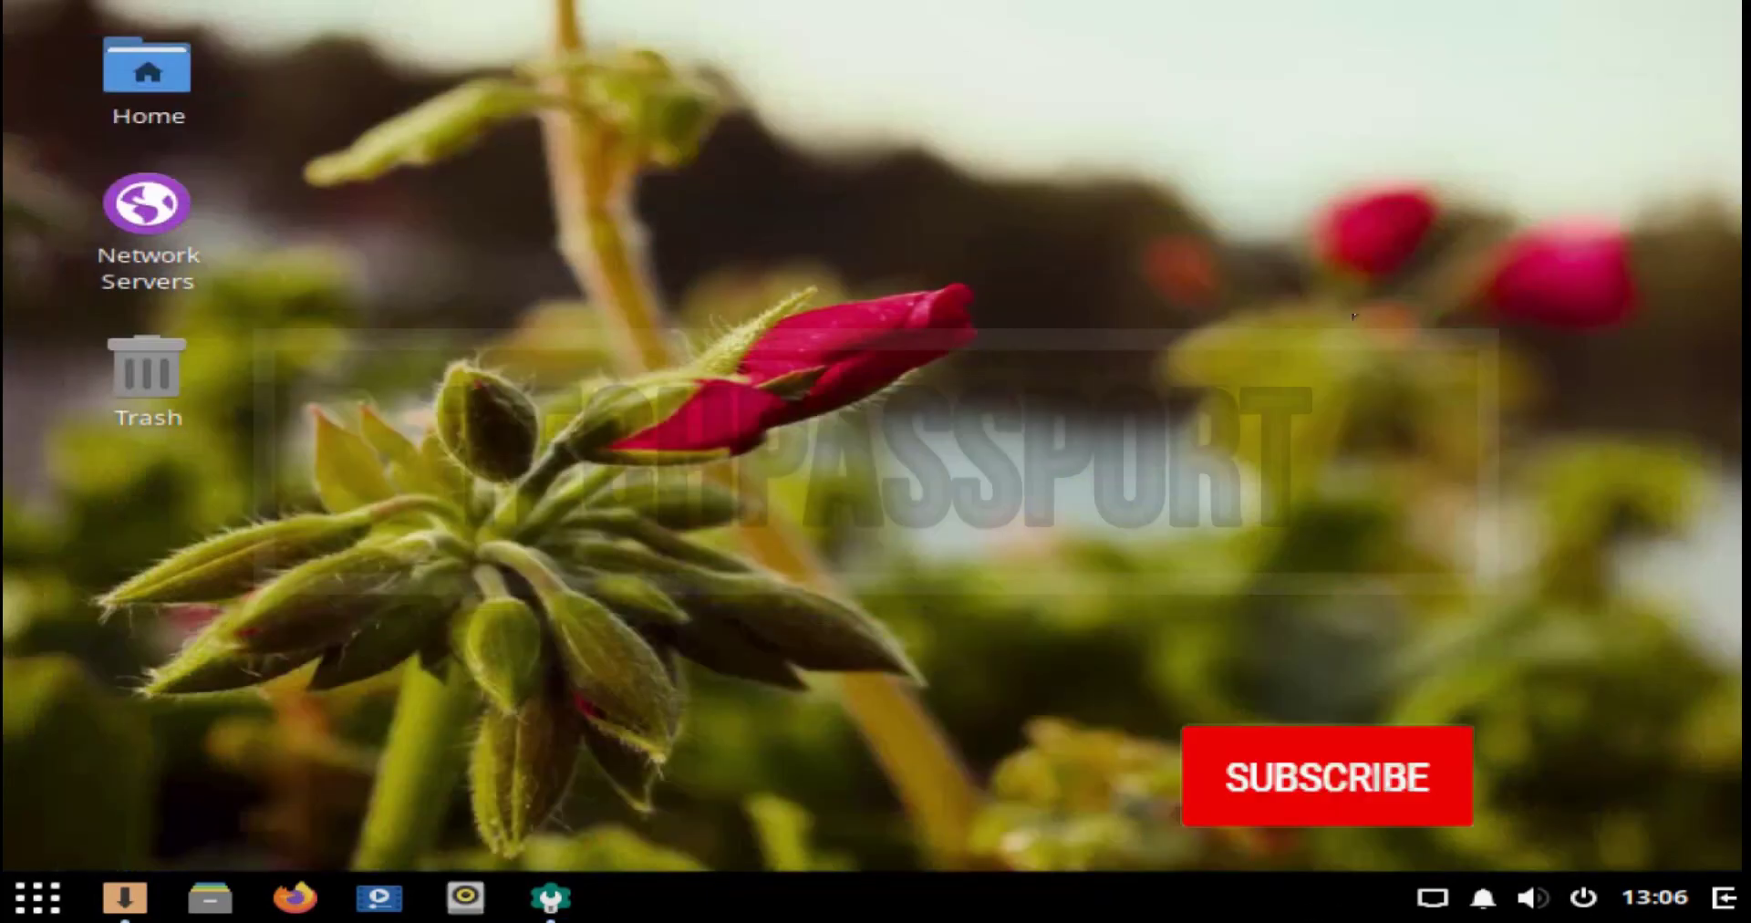
{"action": "right_click", "coordinate": [941, 326]}
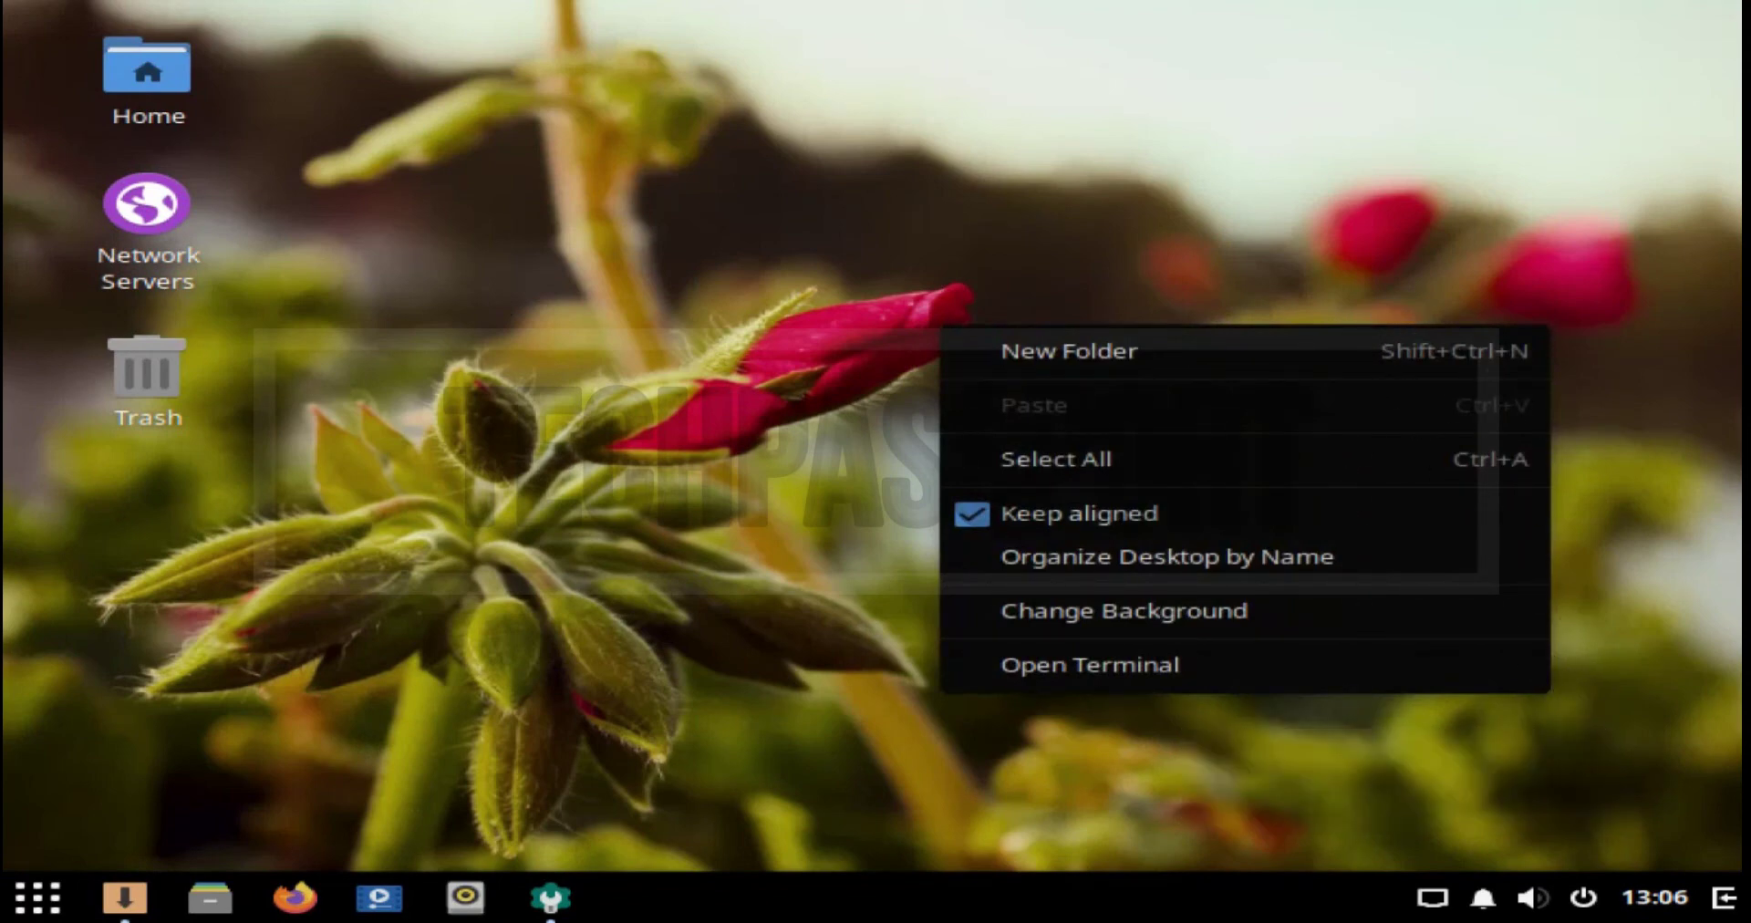
{"action": "key", "text": "Escape"}
Step: Browse from the Home folder into Templates in the file manager, then close it
{"action": "double_click", "coordinate": [146, 73]}
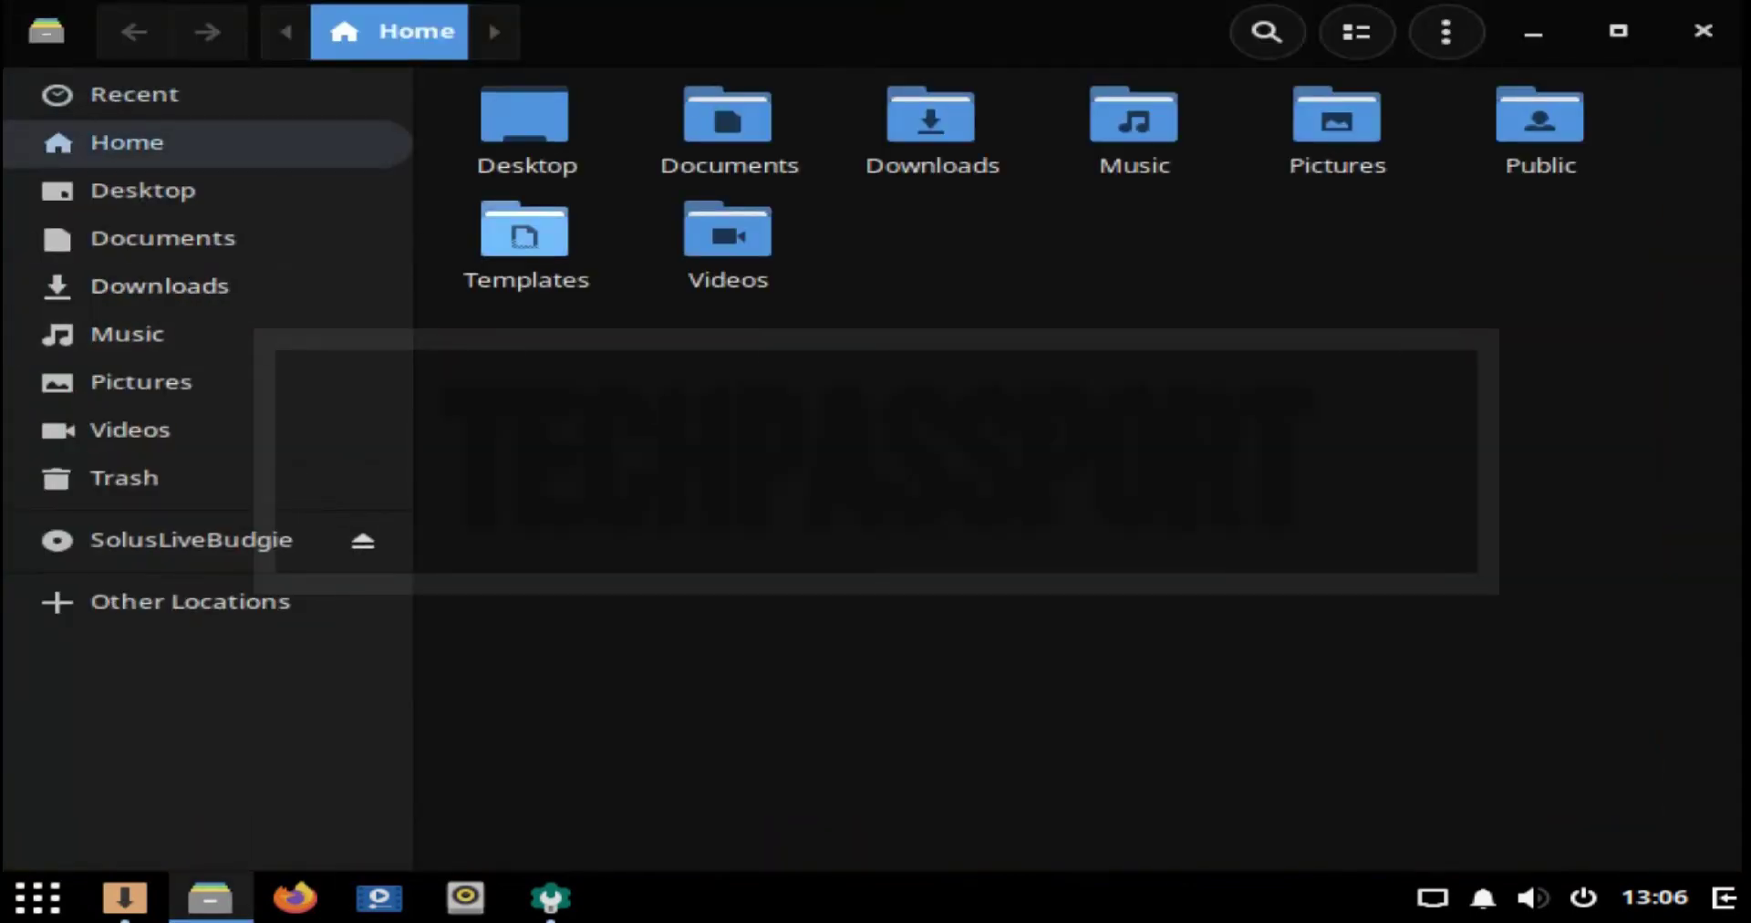
{"action": "double_click", "coordinate": [524, 239]}
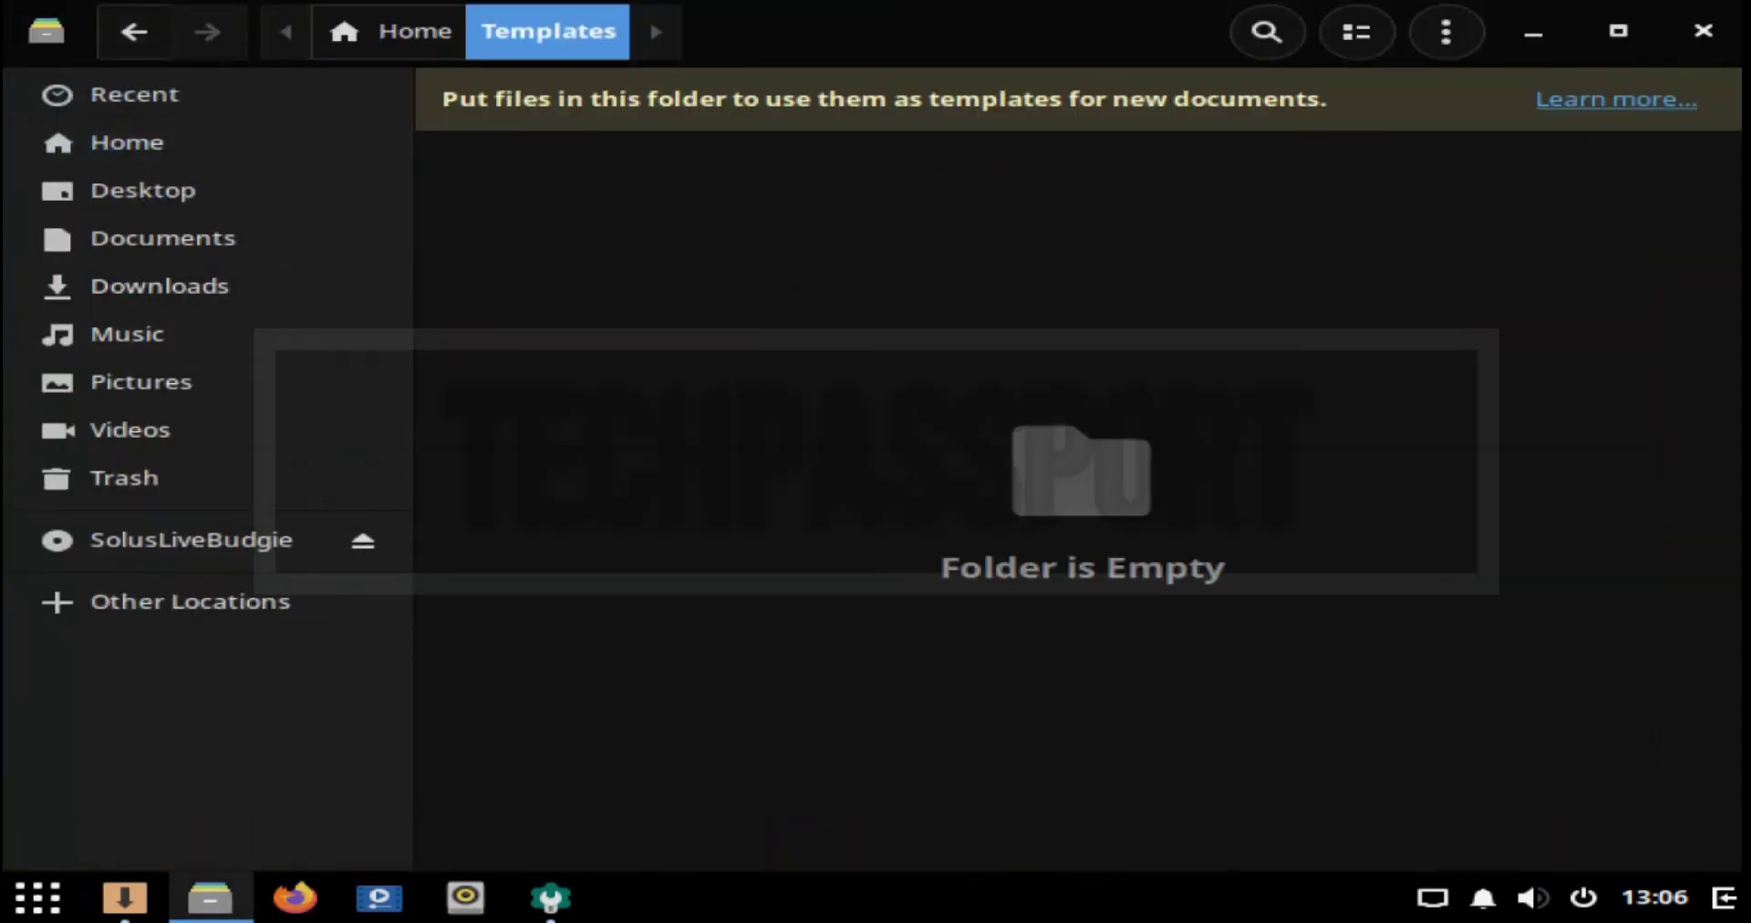
{"action": "left_click", "coordinate": [1703, 30]}
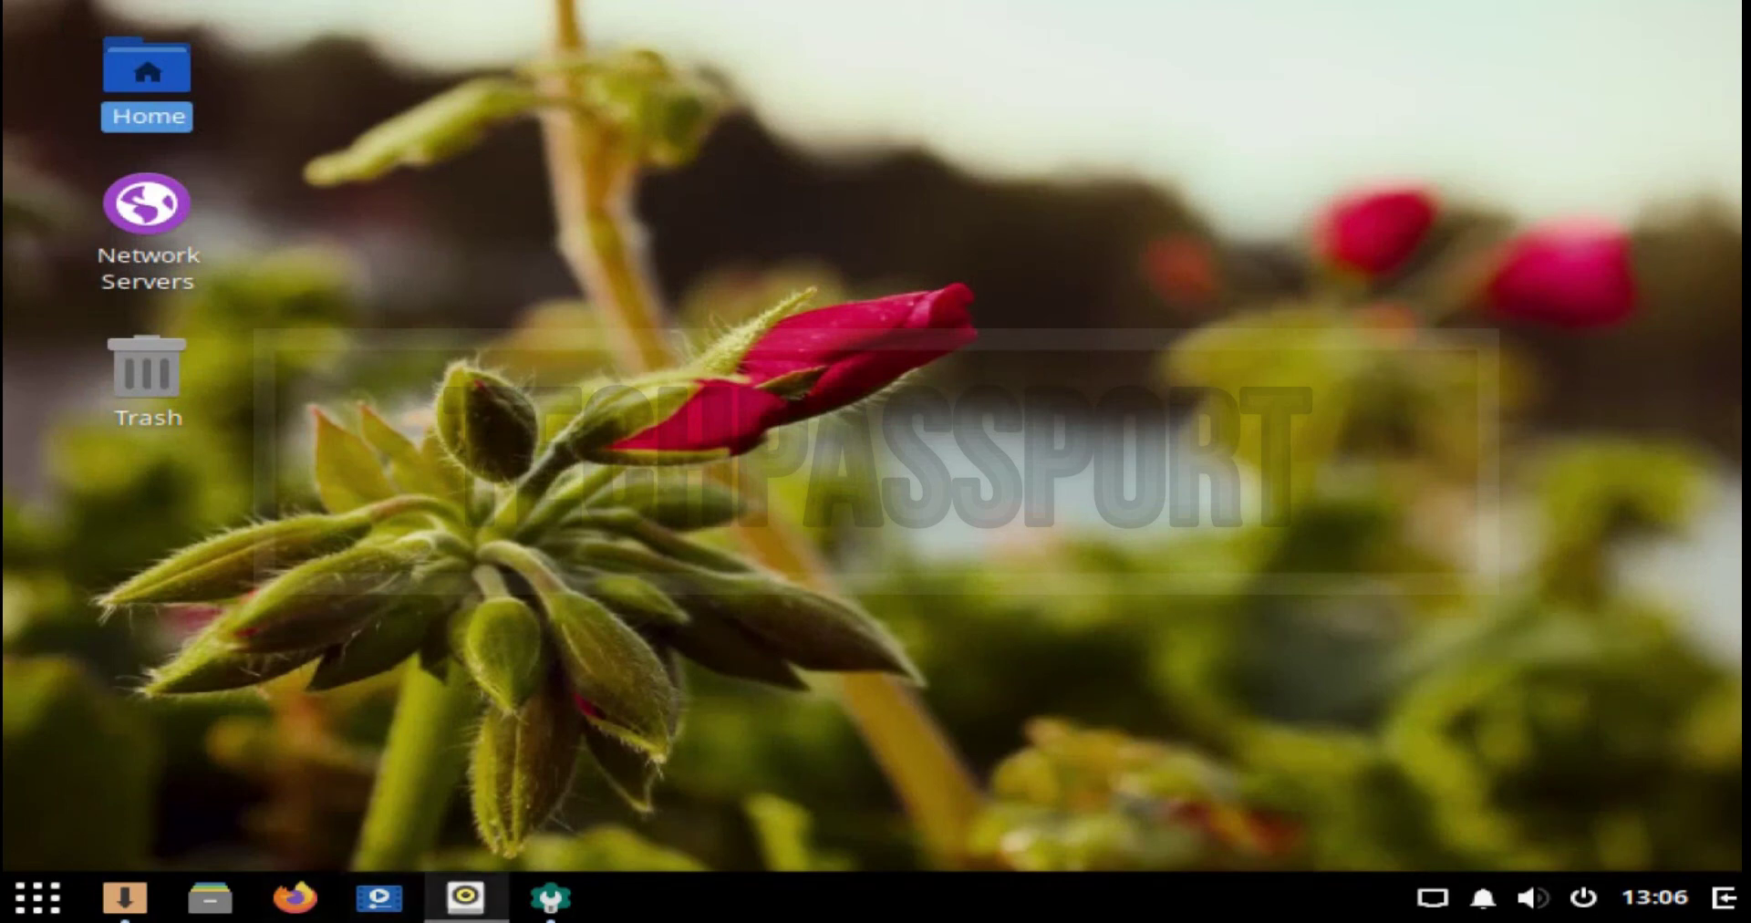
Step: Reopen Settings and look at the Notifications and Search pages
{"action": "left_click", "coordinate": [550, 899]}
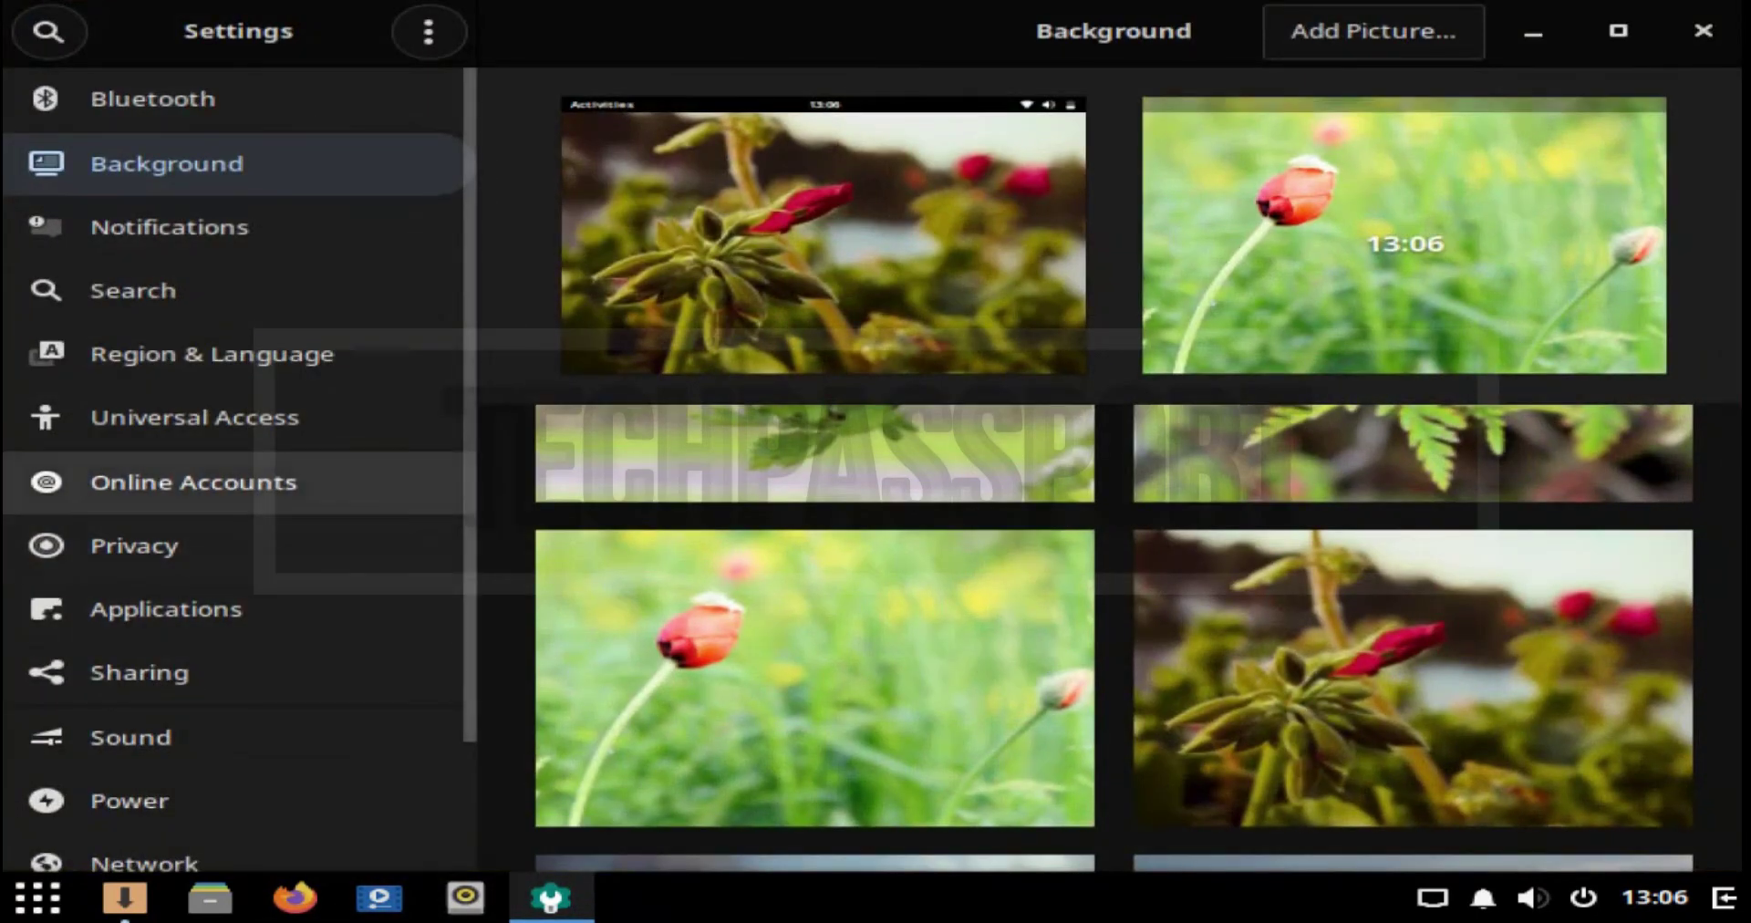
{"action": "left_click", "coordinate": [169, 228]}
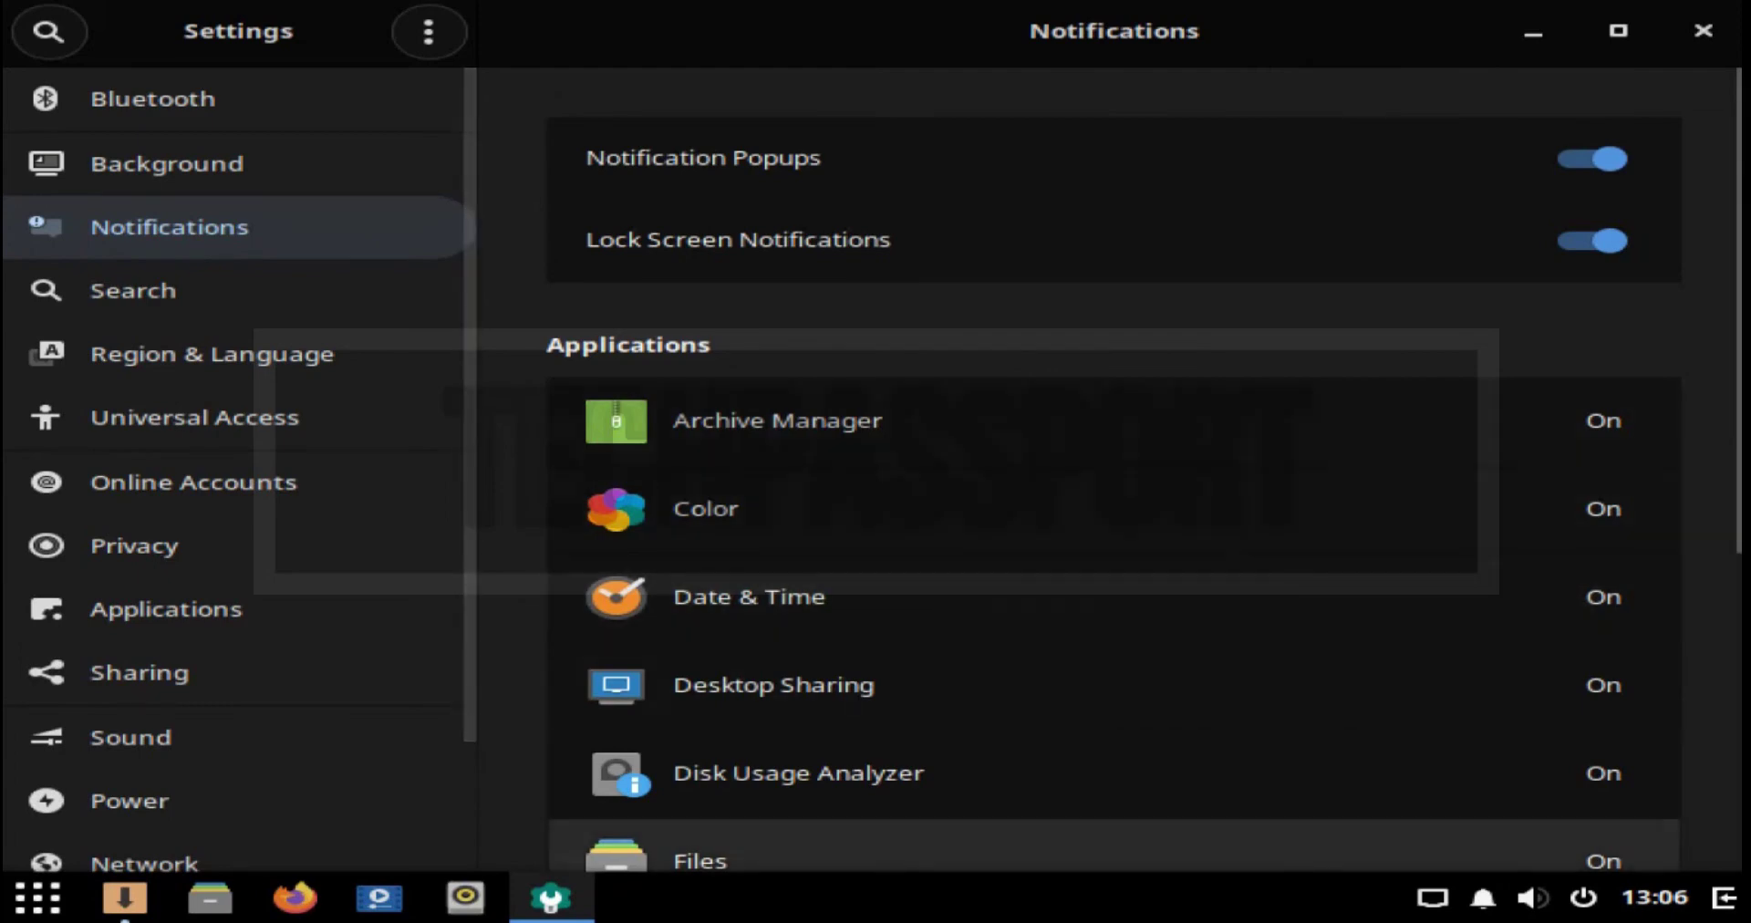
{"action": "left_click", "coordinate": [132, 290]}
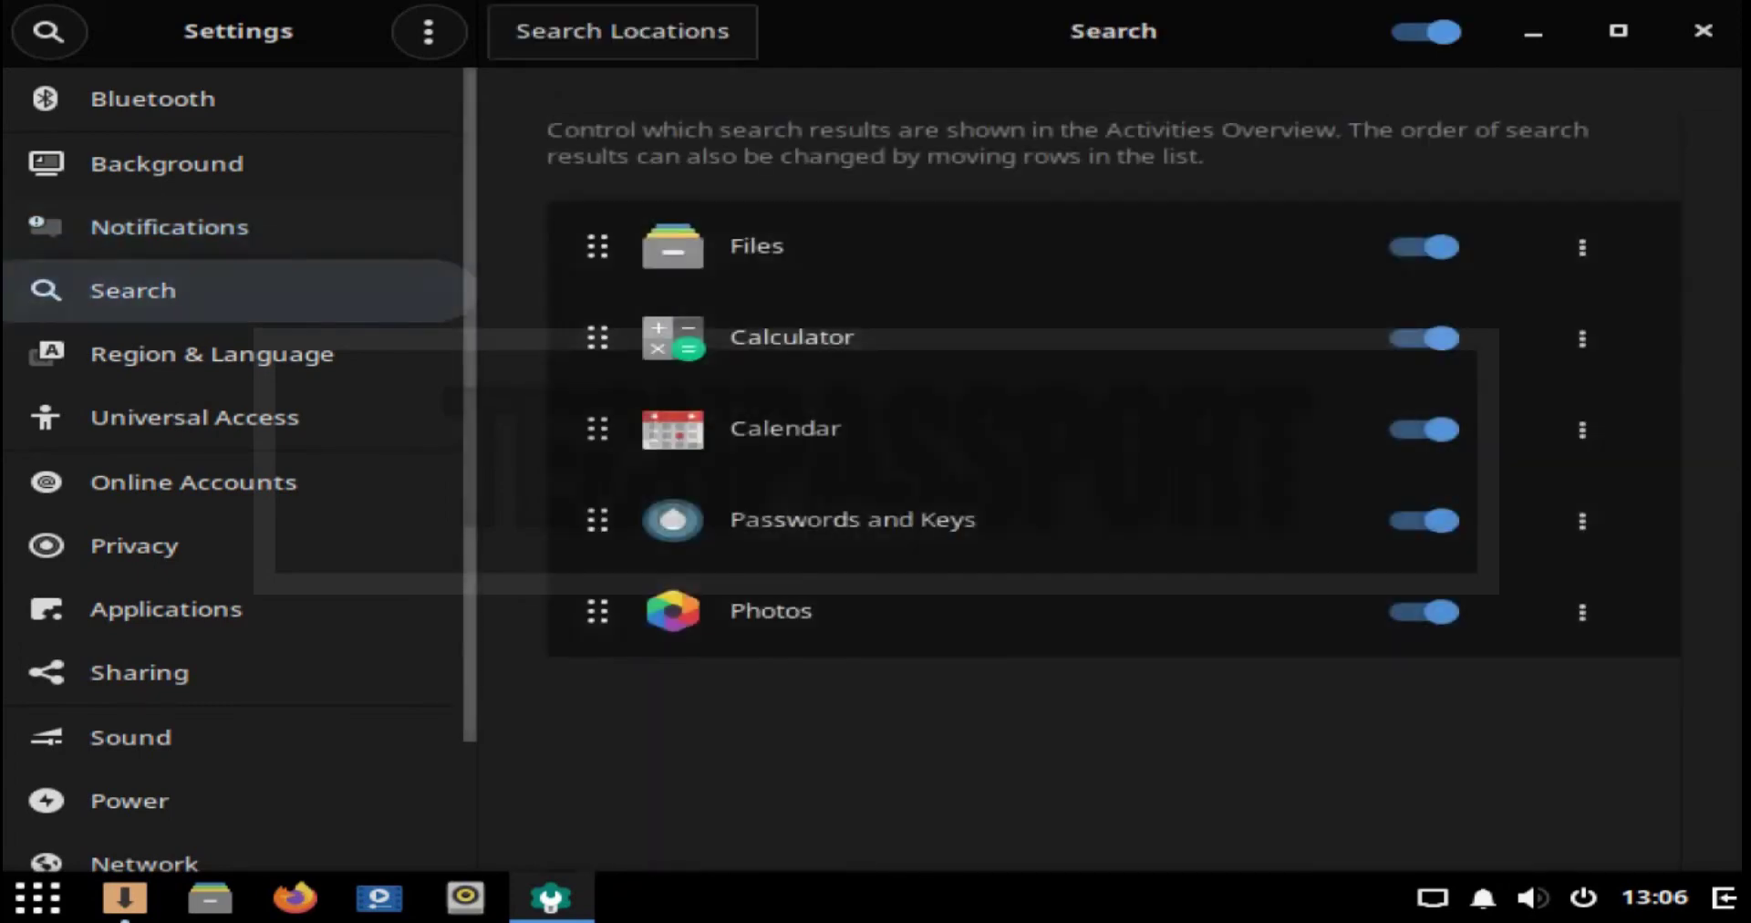
Step: Minimize Settings again, dismiss the desktop menu, and bring up the Budgie application menu
{"action": "left_click", "coordinate": [1533, 32]}
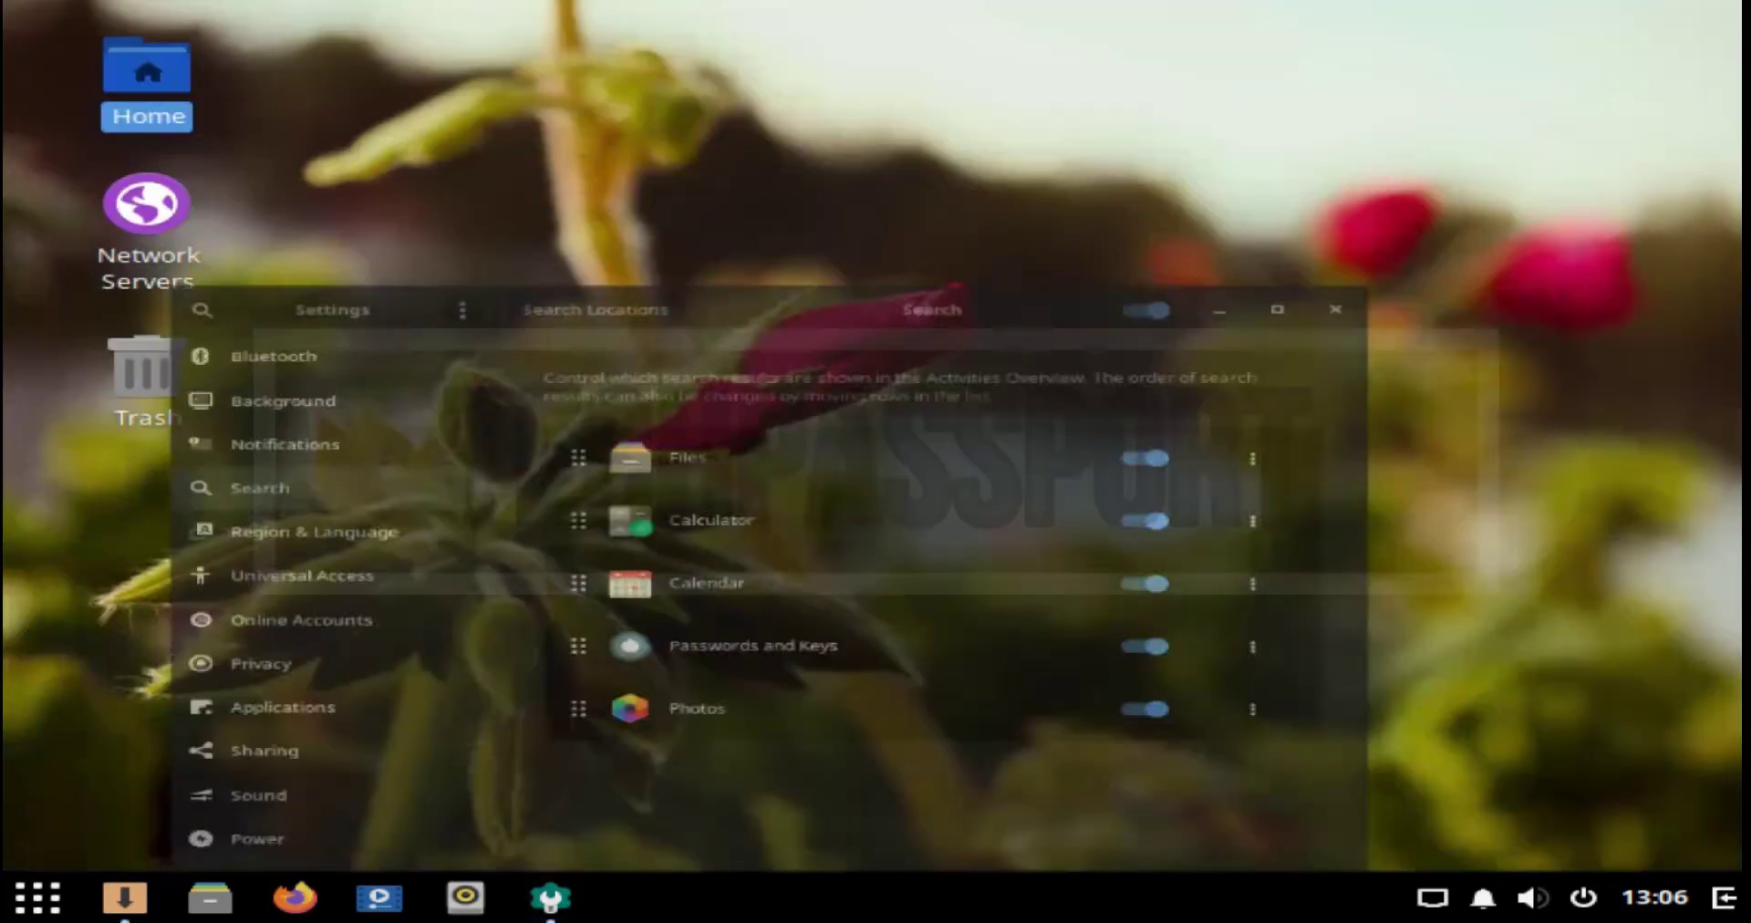
{"action": "right_click", "coordinate": [913, 181]}
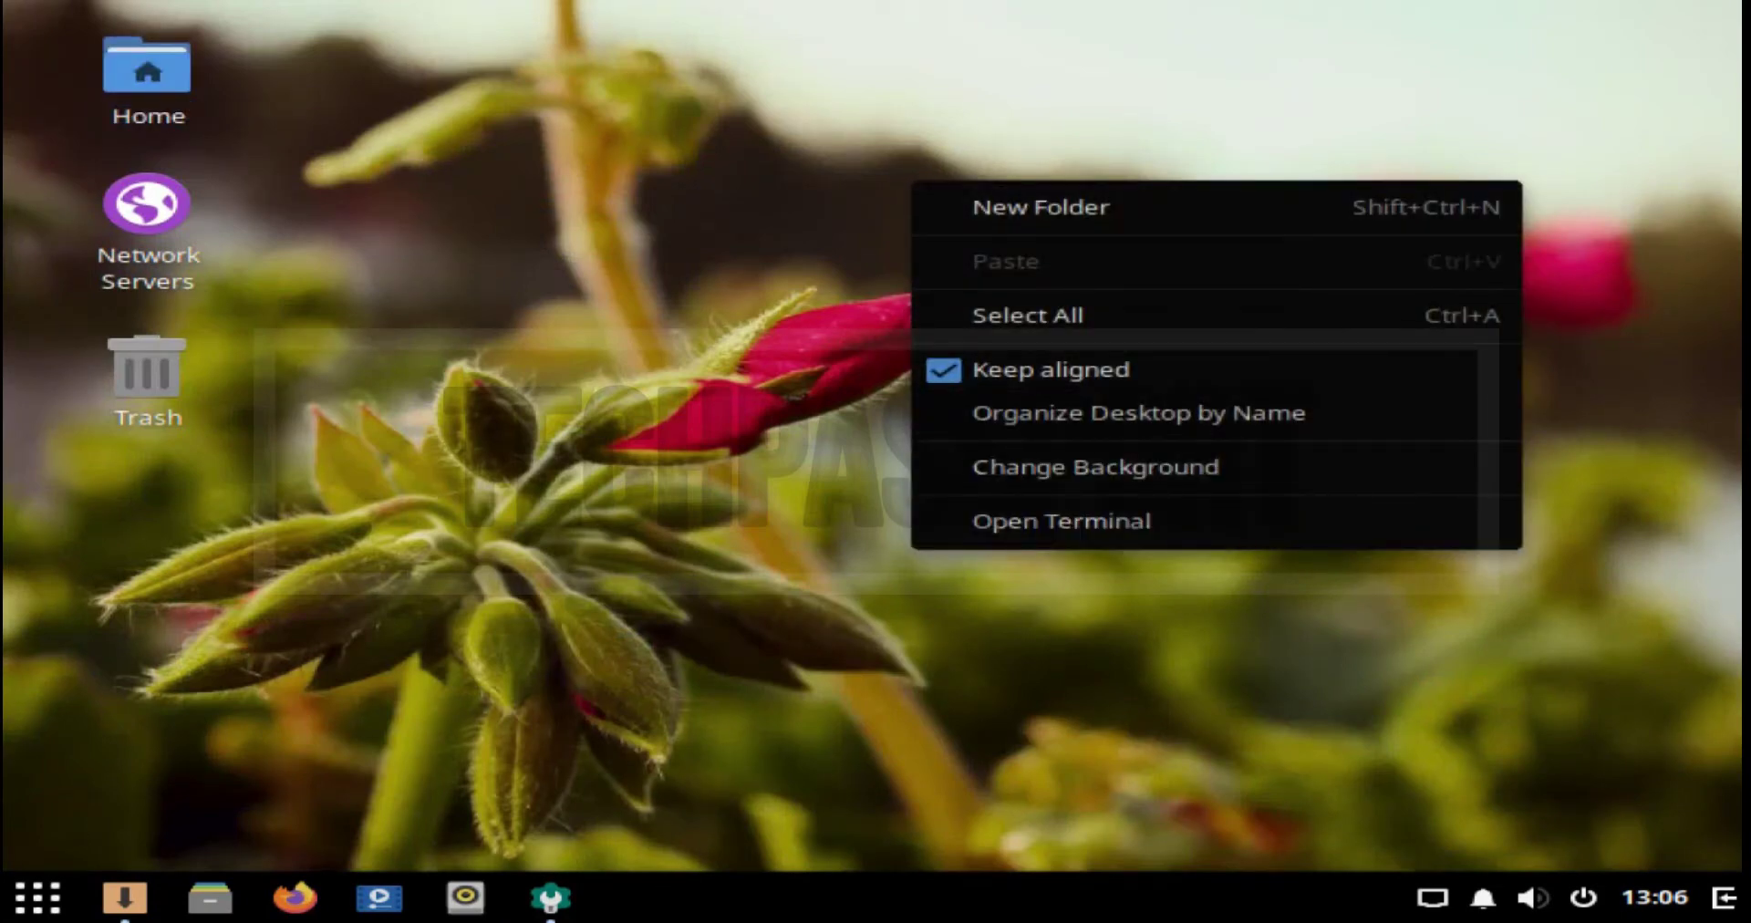
{"action": "key", "text": "Escape"}
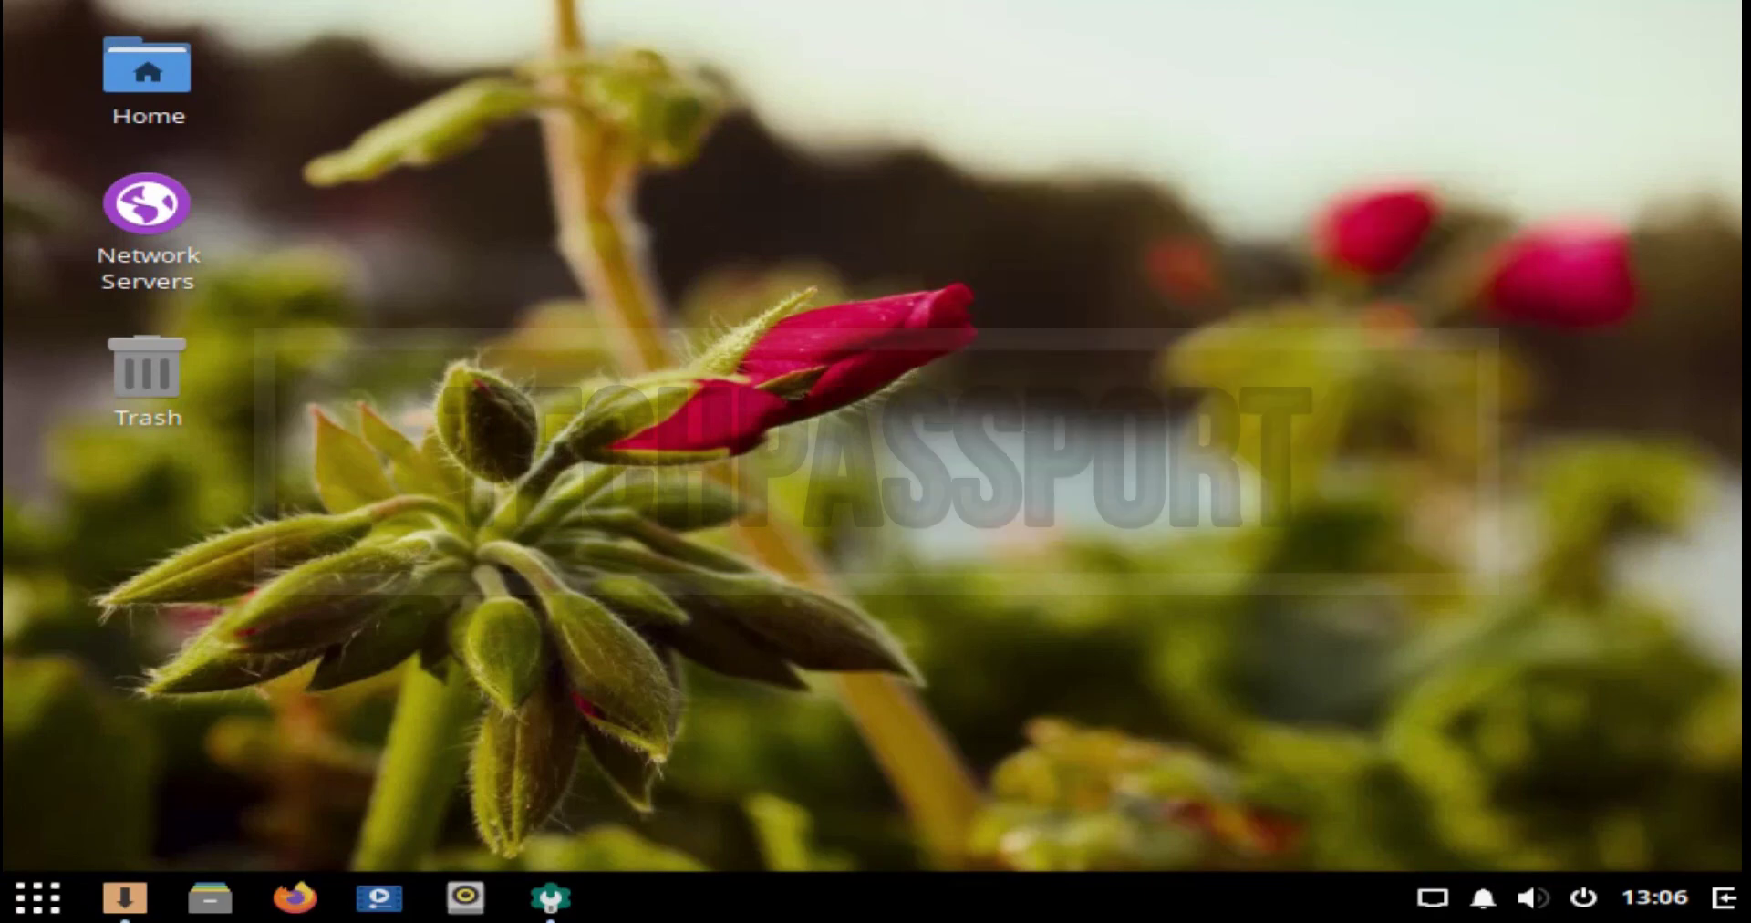
{"action": "key", "text": "super"}
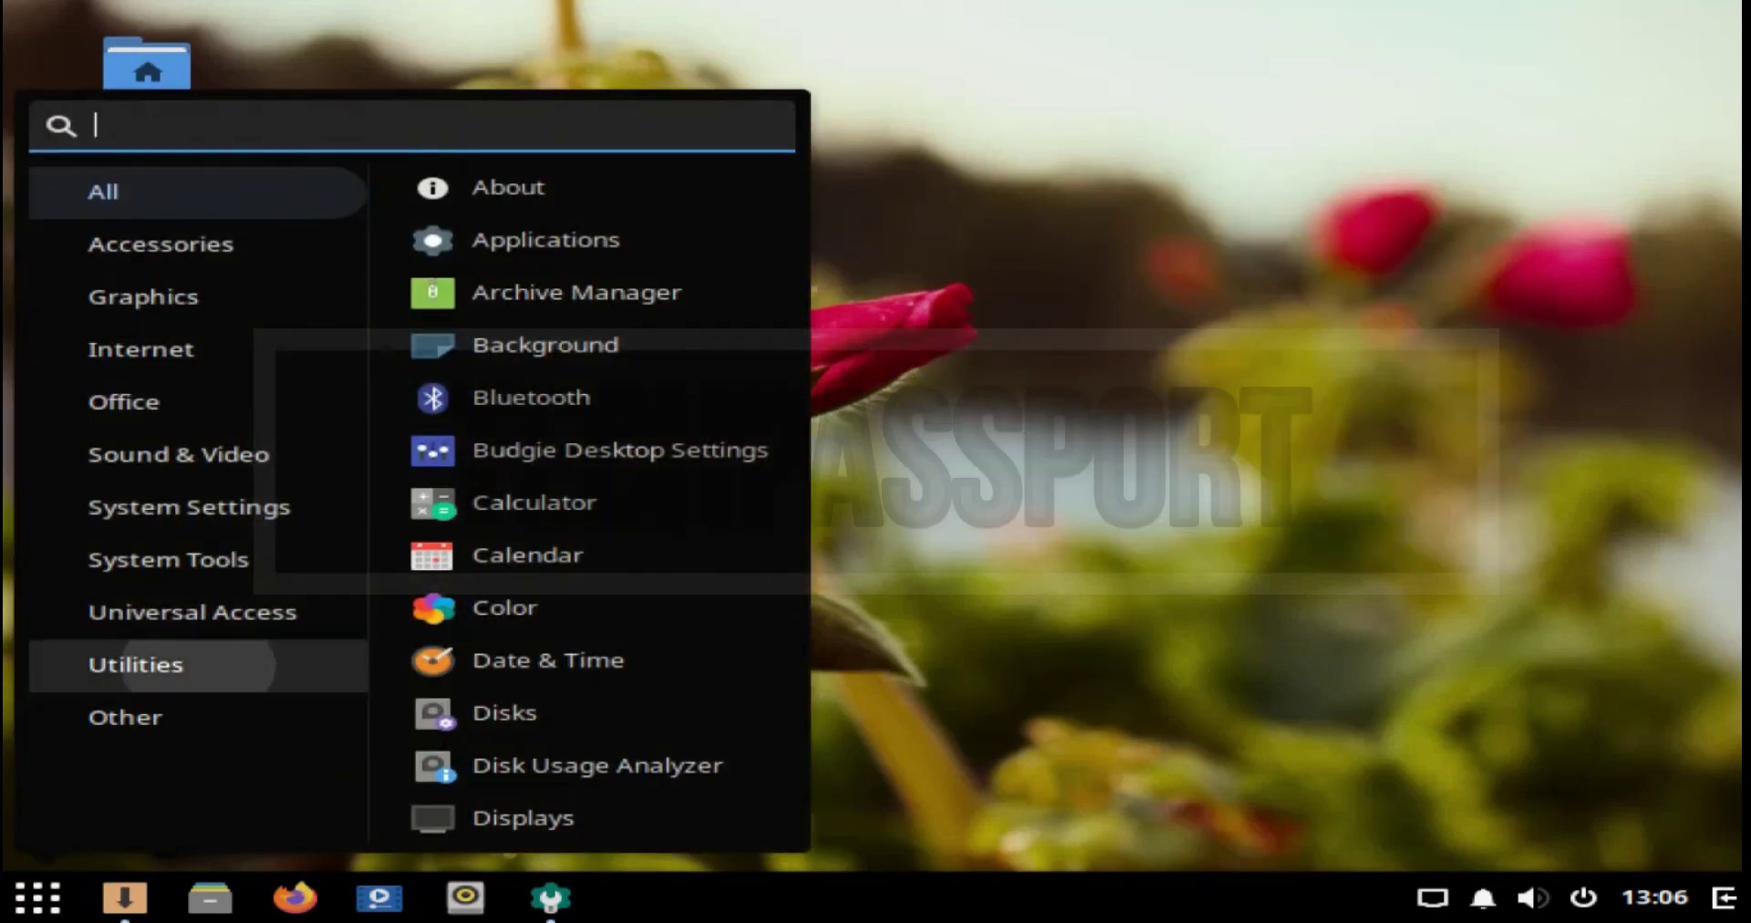
Step: Launch System Monitor from the Utilities category and scroll its Processes list
{"action": "left_click", "coordinate": [136, 664]}
{"action": "left_click", "coordinate": [568, 502]}
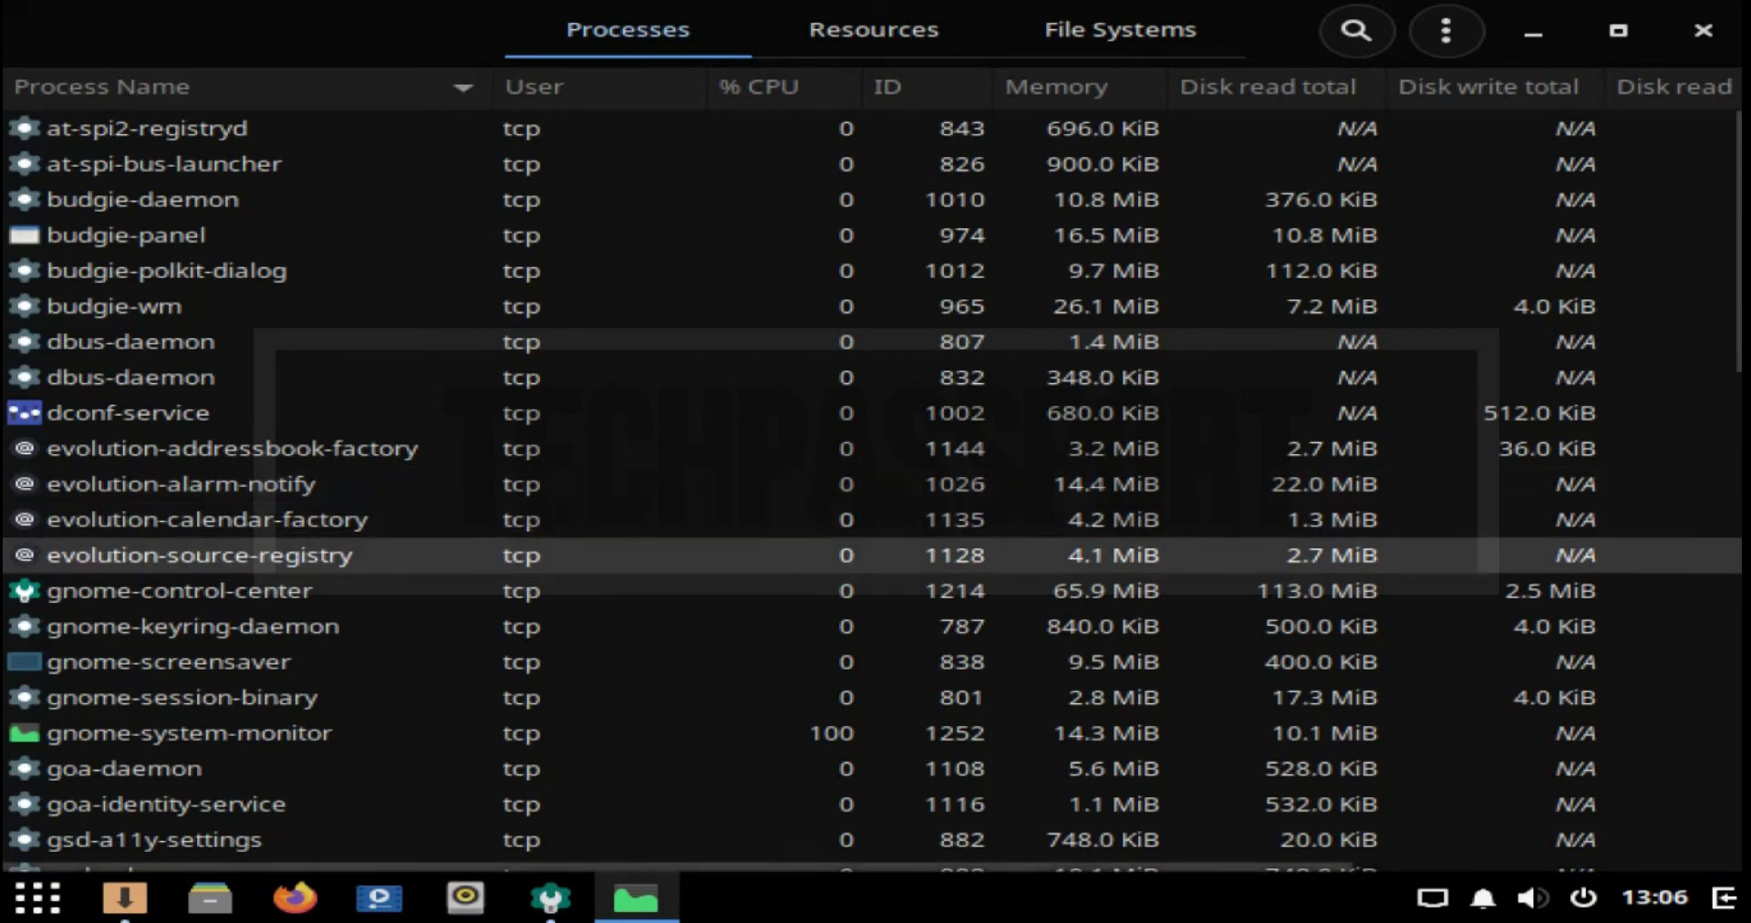
{"action": "scroll", "coordinate": [547, 566], "scroll_direction": "down", "scroll_amount": 4}
{"action": "scroll", "coordinate": [547, 602], "scroll_direction": "down", "scroll_amount": 10}
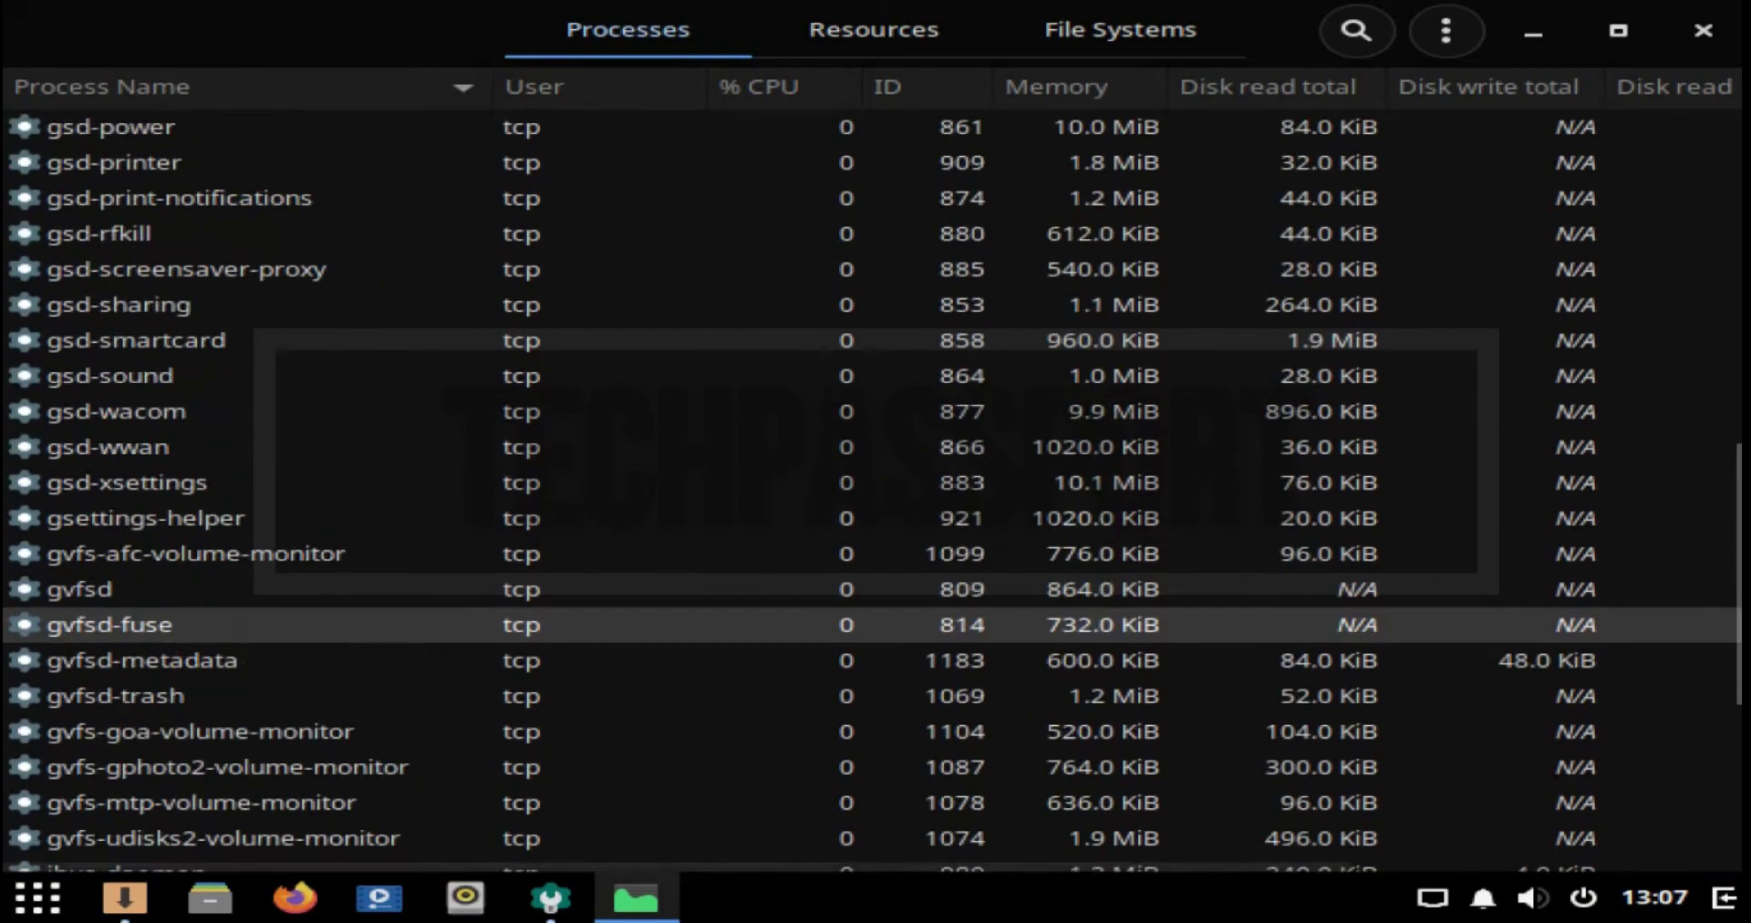
Step: Check the File Systems tab, return to the Resources graphs, and reopen the menu
{"action": "left_click", "coordinate": [874, 30]}
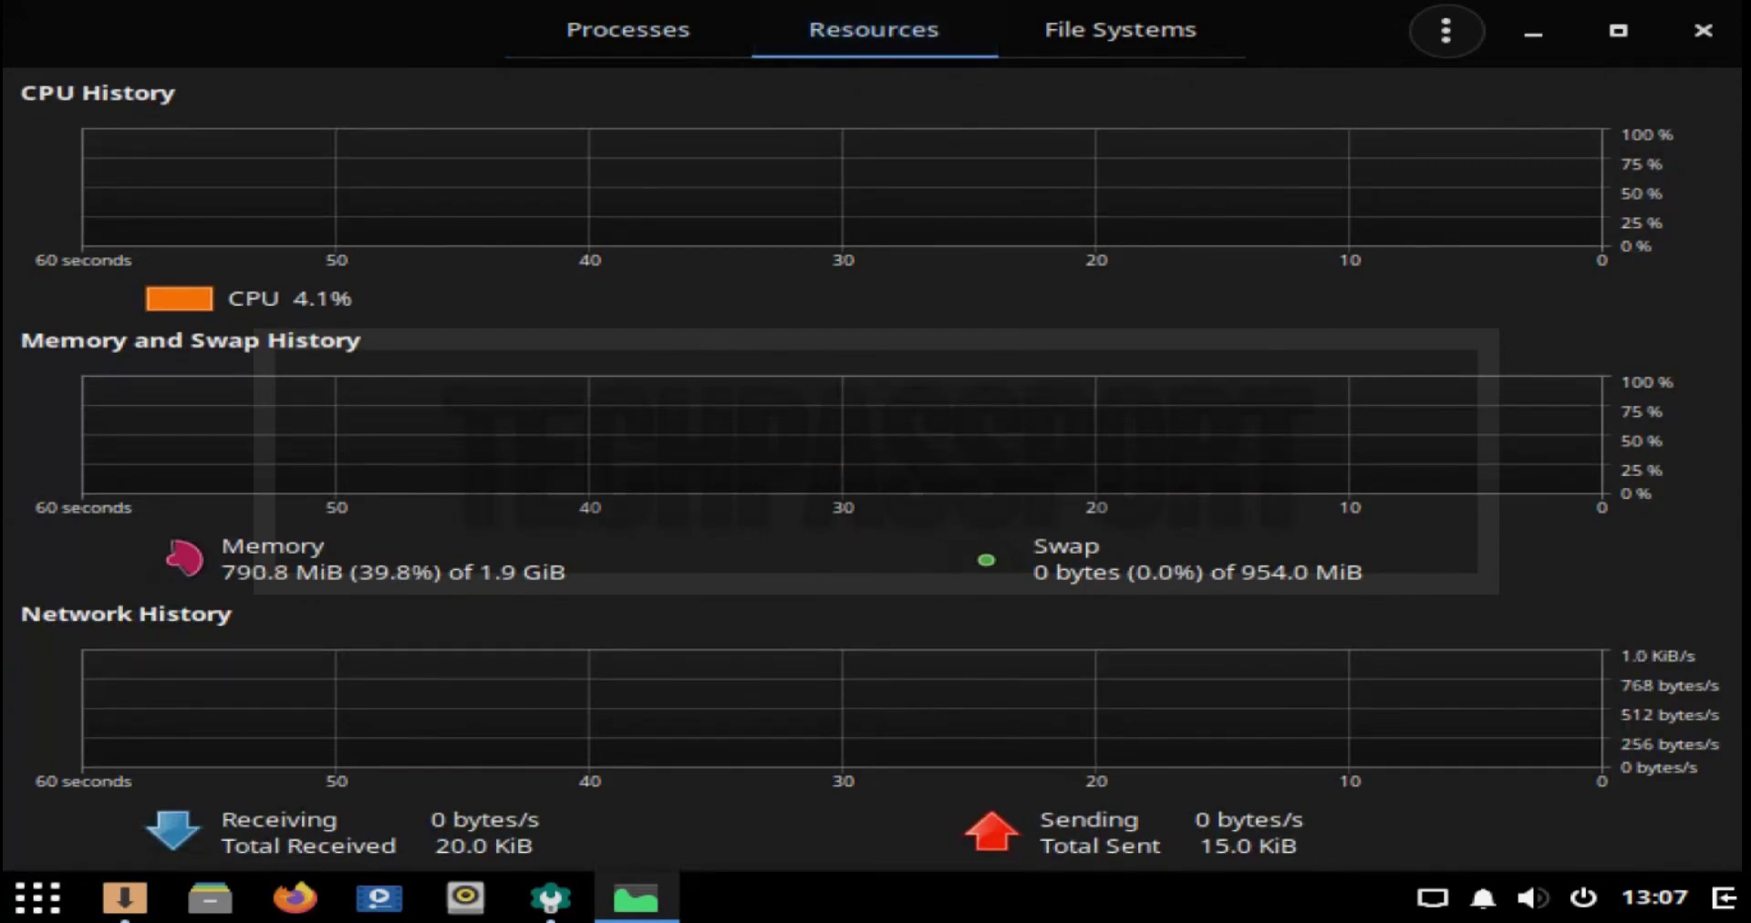
{"action": "left_click", "coordinate": [1120, 31]}
{"action": "left_click", "coordinate": [874, 30]}
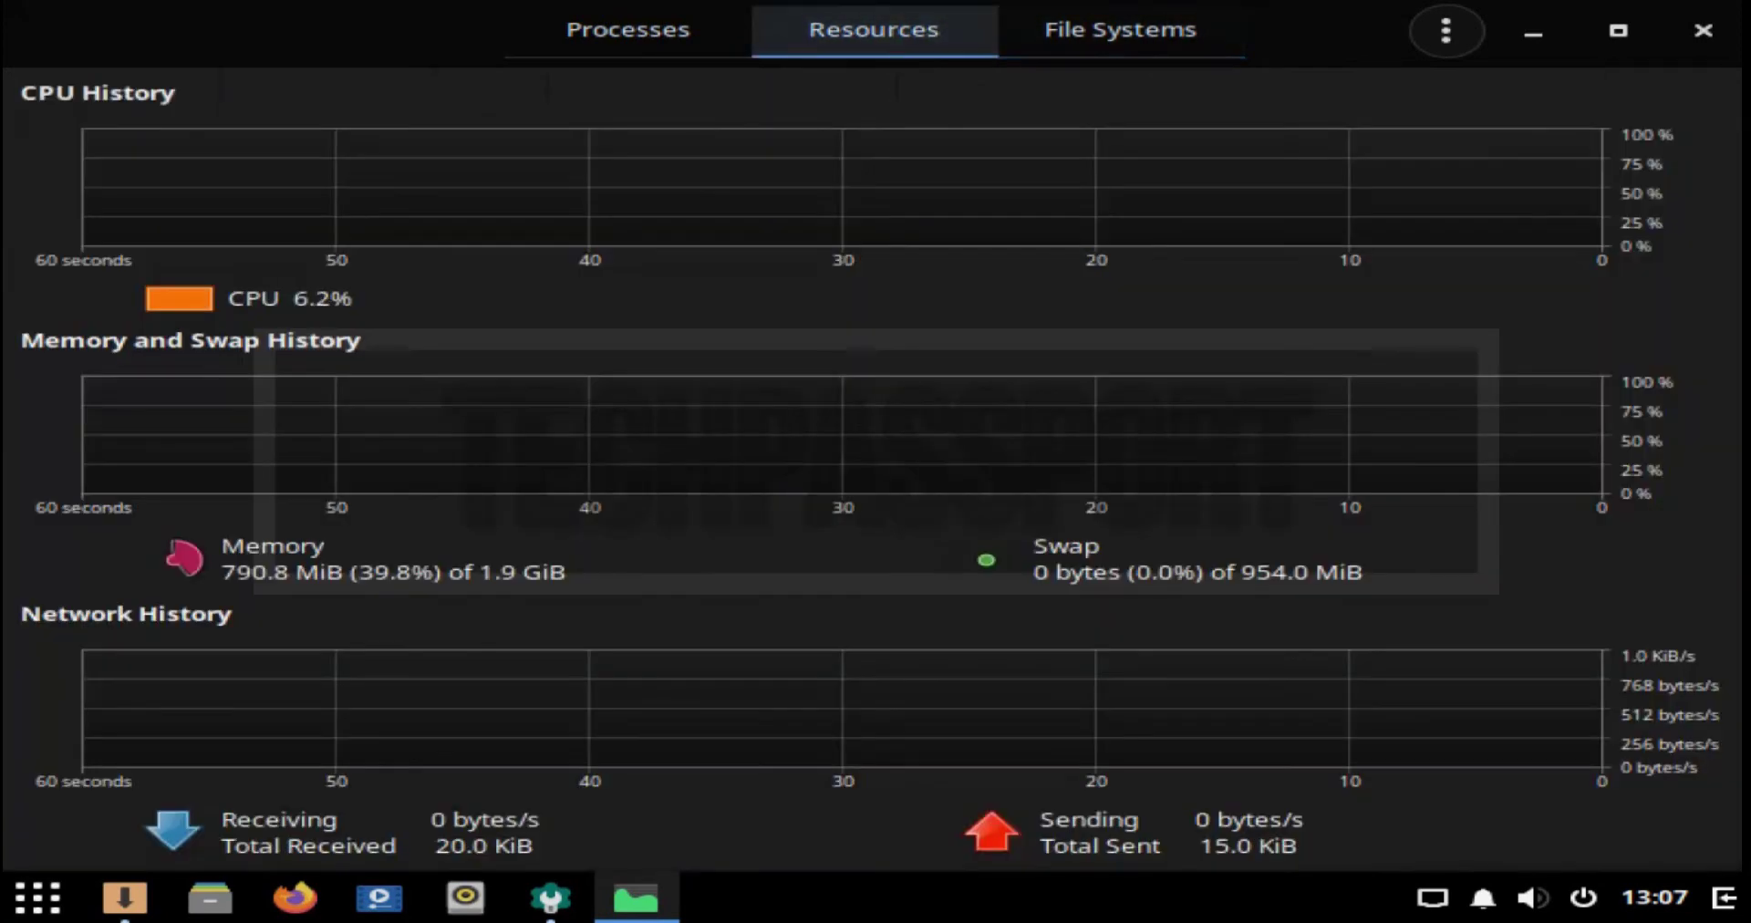
{"action": "key", "text": "super"}
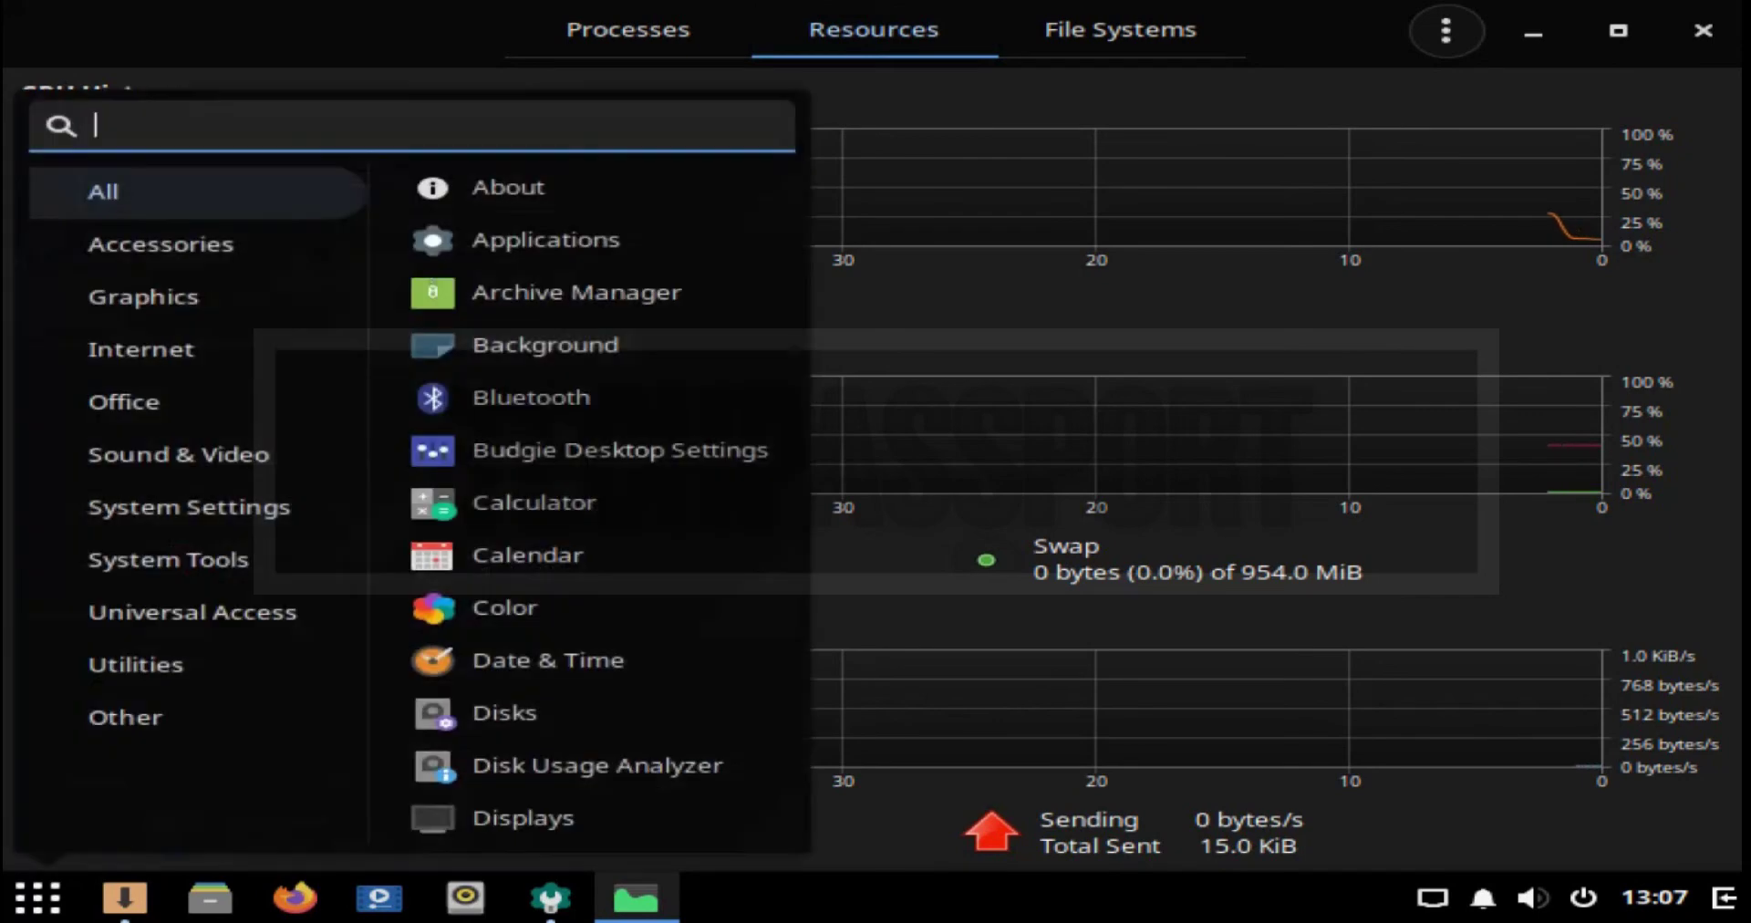
{"action": "left_click", "coordinate": [136, 665]}
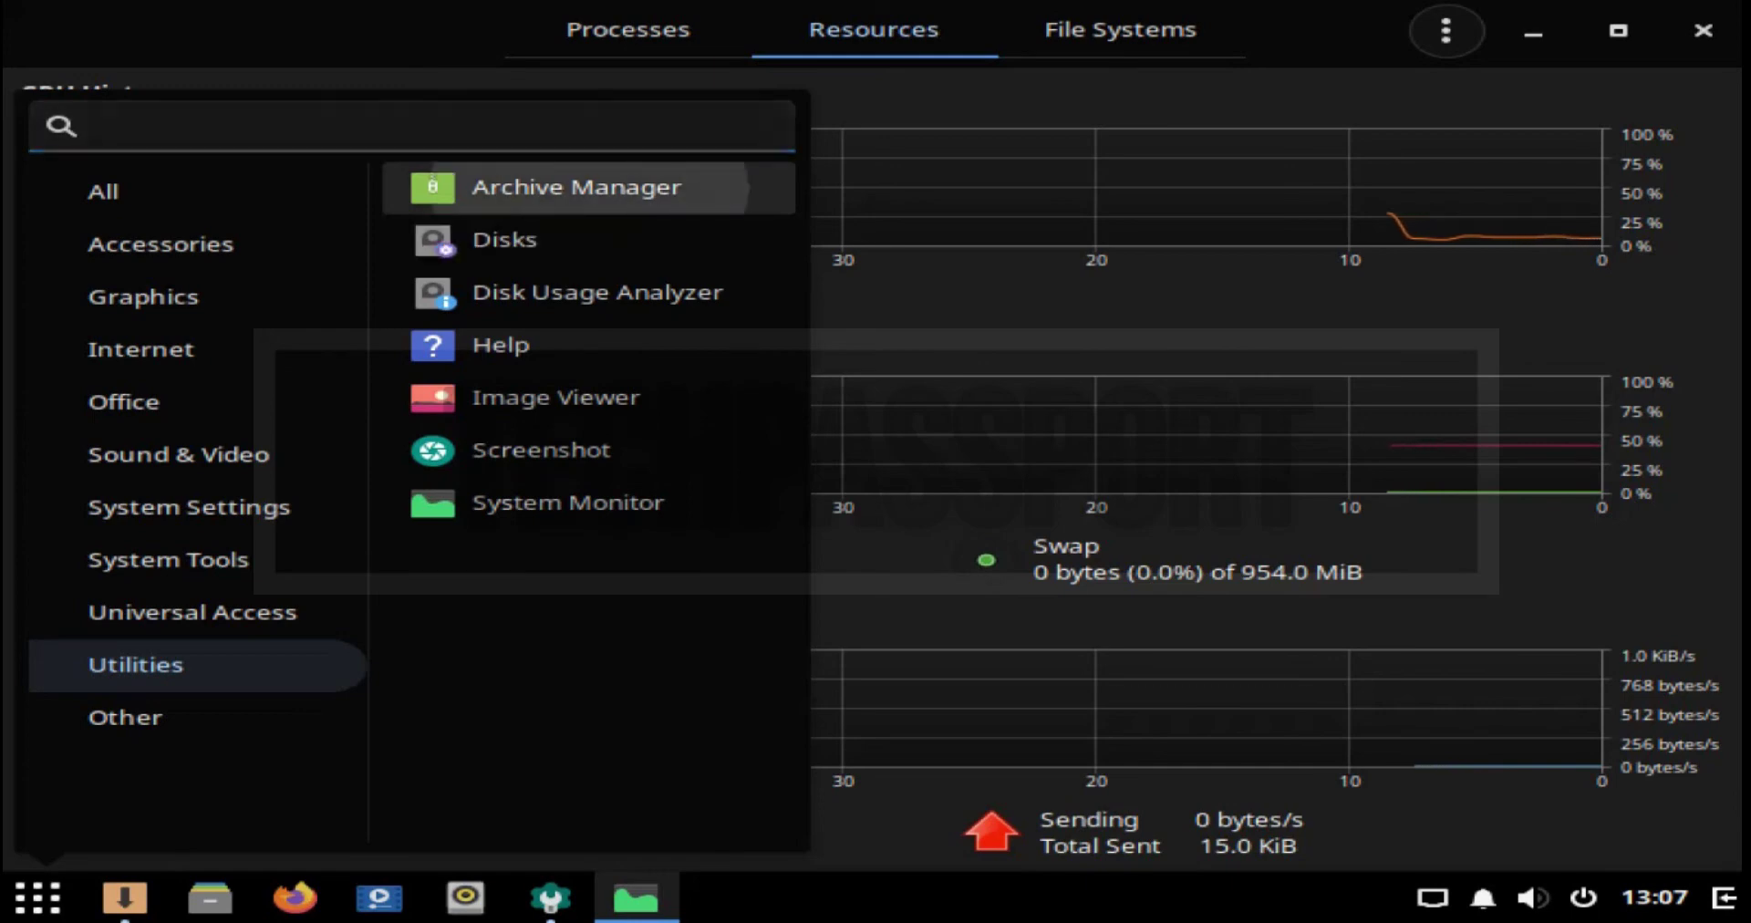
{"action": "left_click", "coordinate": [433, 183]}
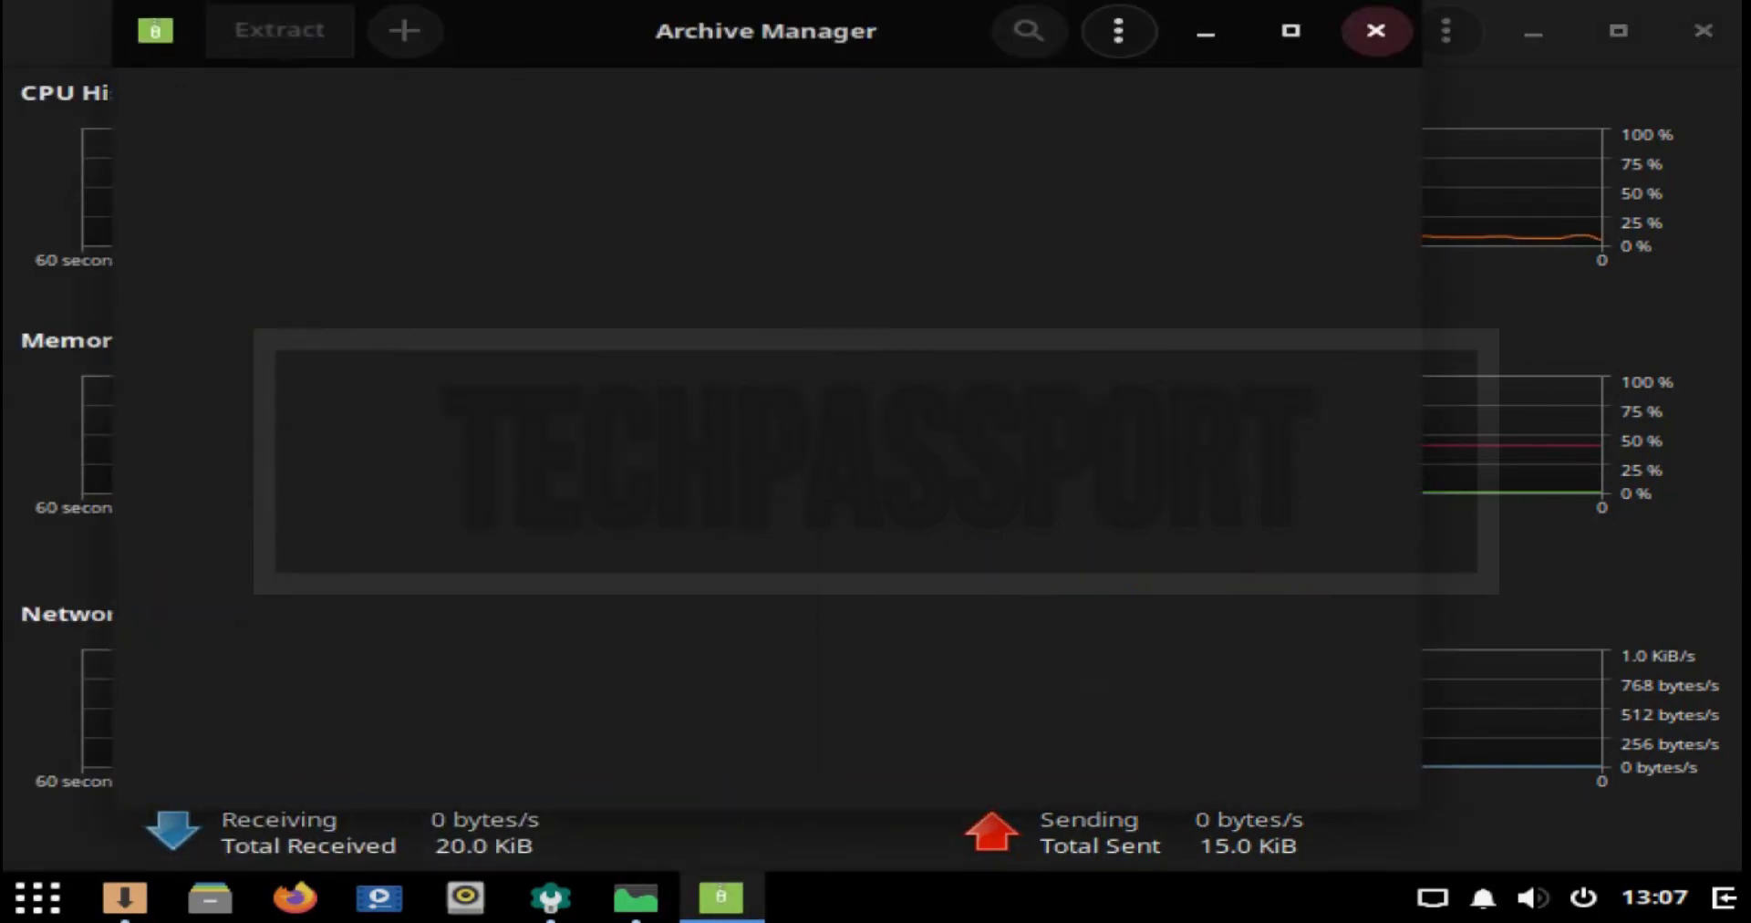
{"action": "left_click", "coordinate": [1375, 31]}
{"action": "key", "text": "super"}
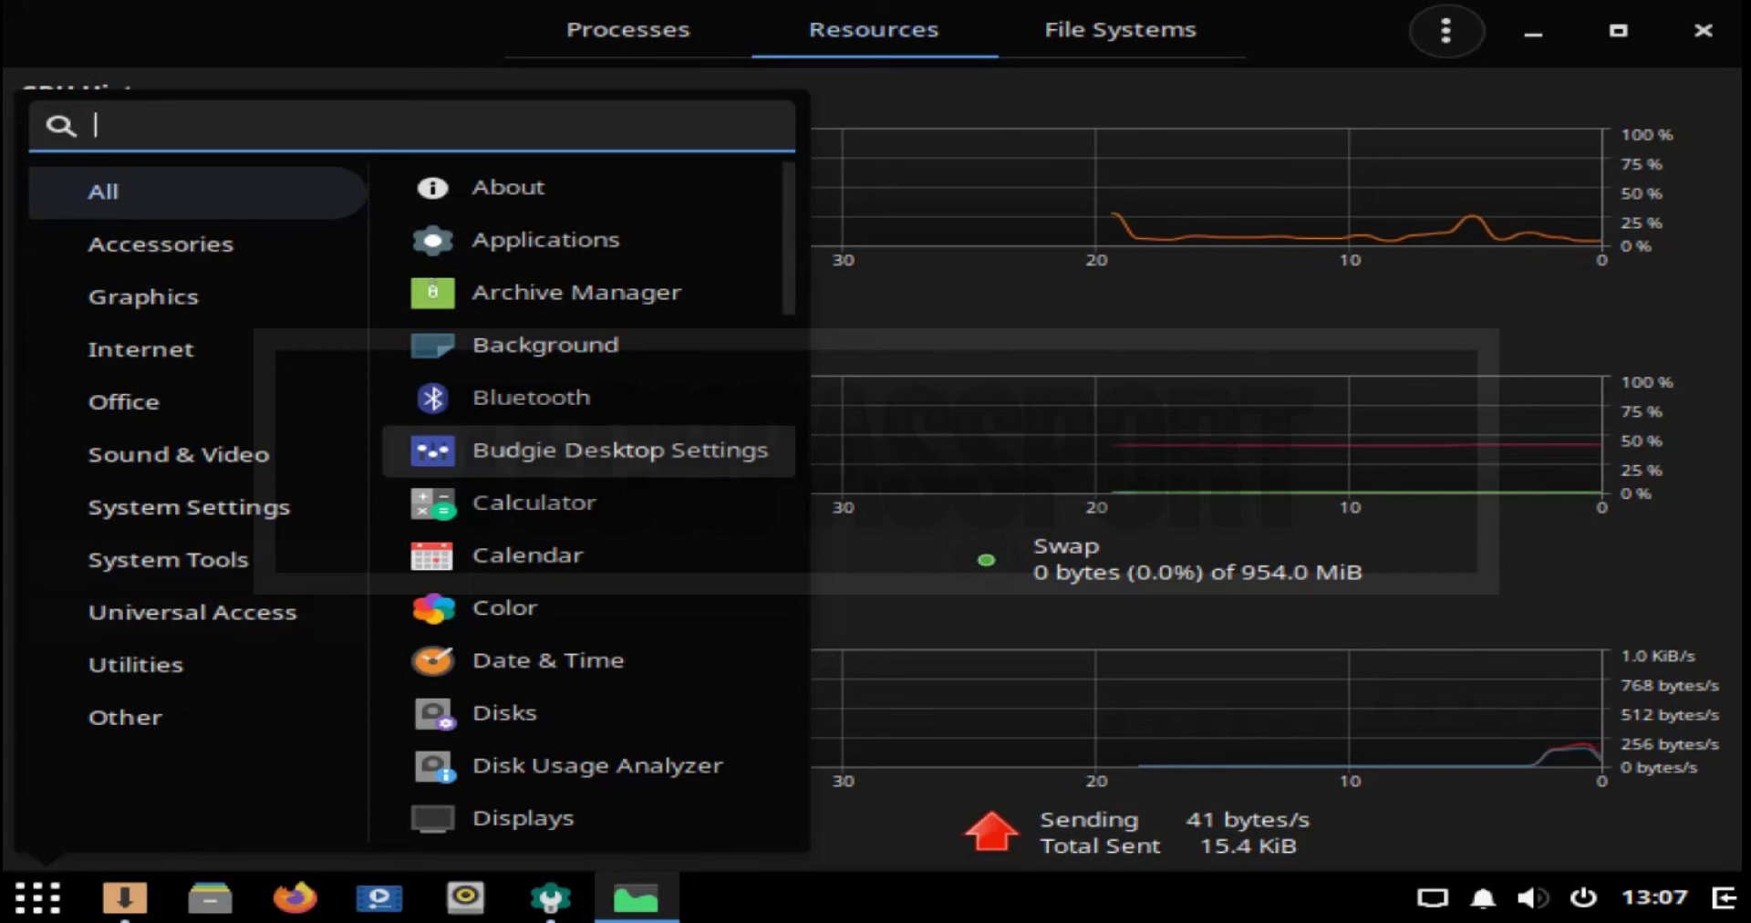
Step: Launch Budgie Desktop Settings, view Desktop, Fonts, Style, Windows and Bottom Panel, then close it
{"action": "left_click", "coordinate": [589, 450]}
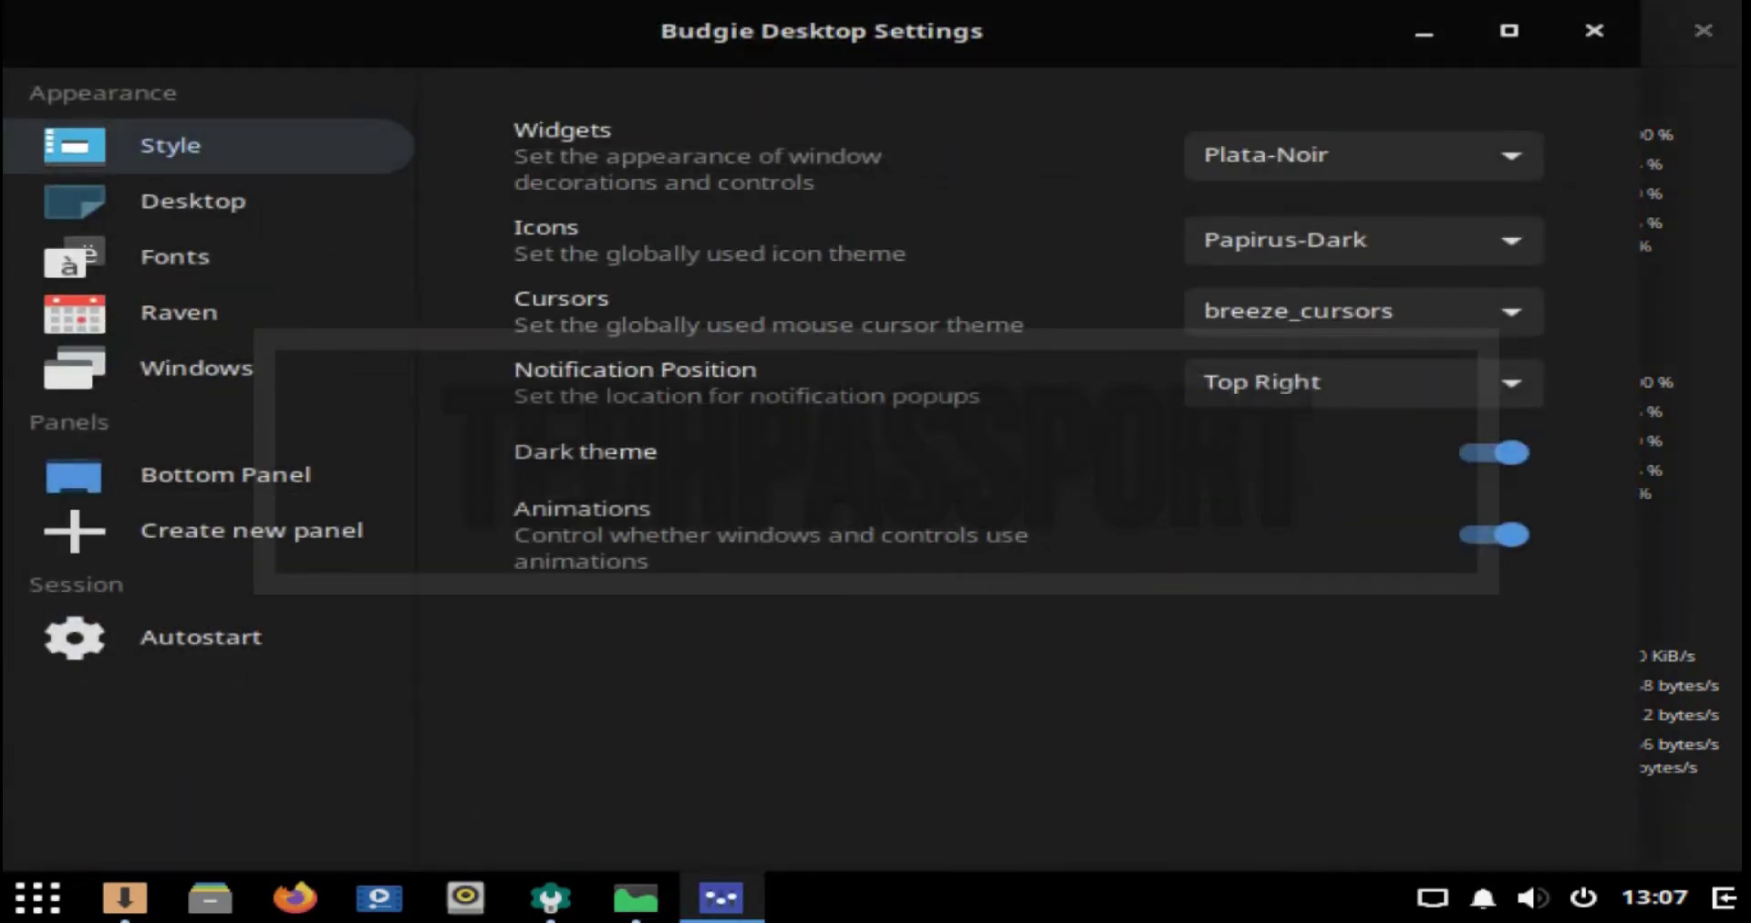
{"action": "left_click", "coordinate": [192, 201]}
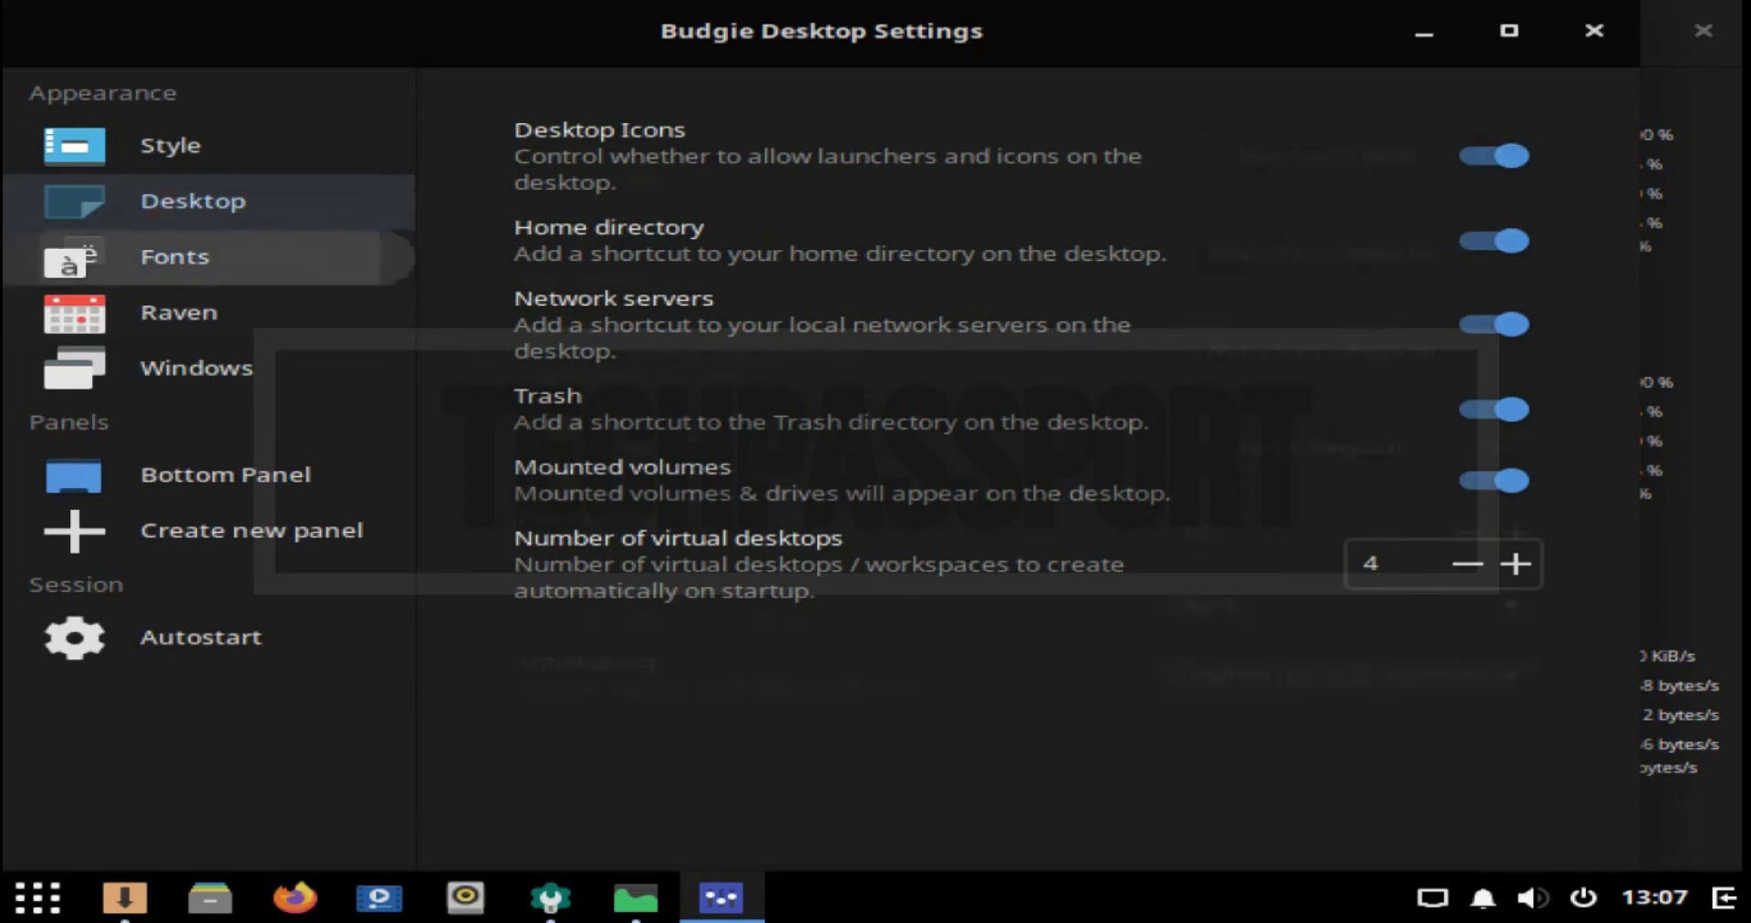
{"action": "left_click", "coordinate": [175, 256]}
{"action": "left_click", "coordinate": [171, 145]}
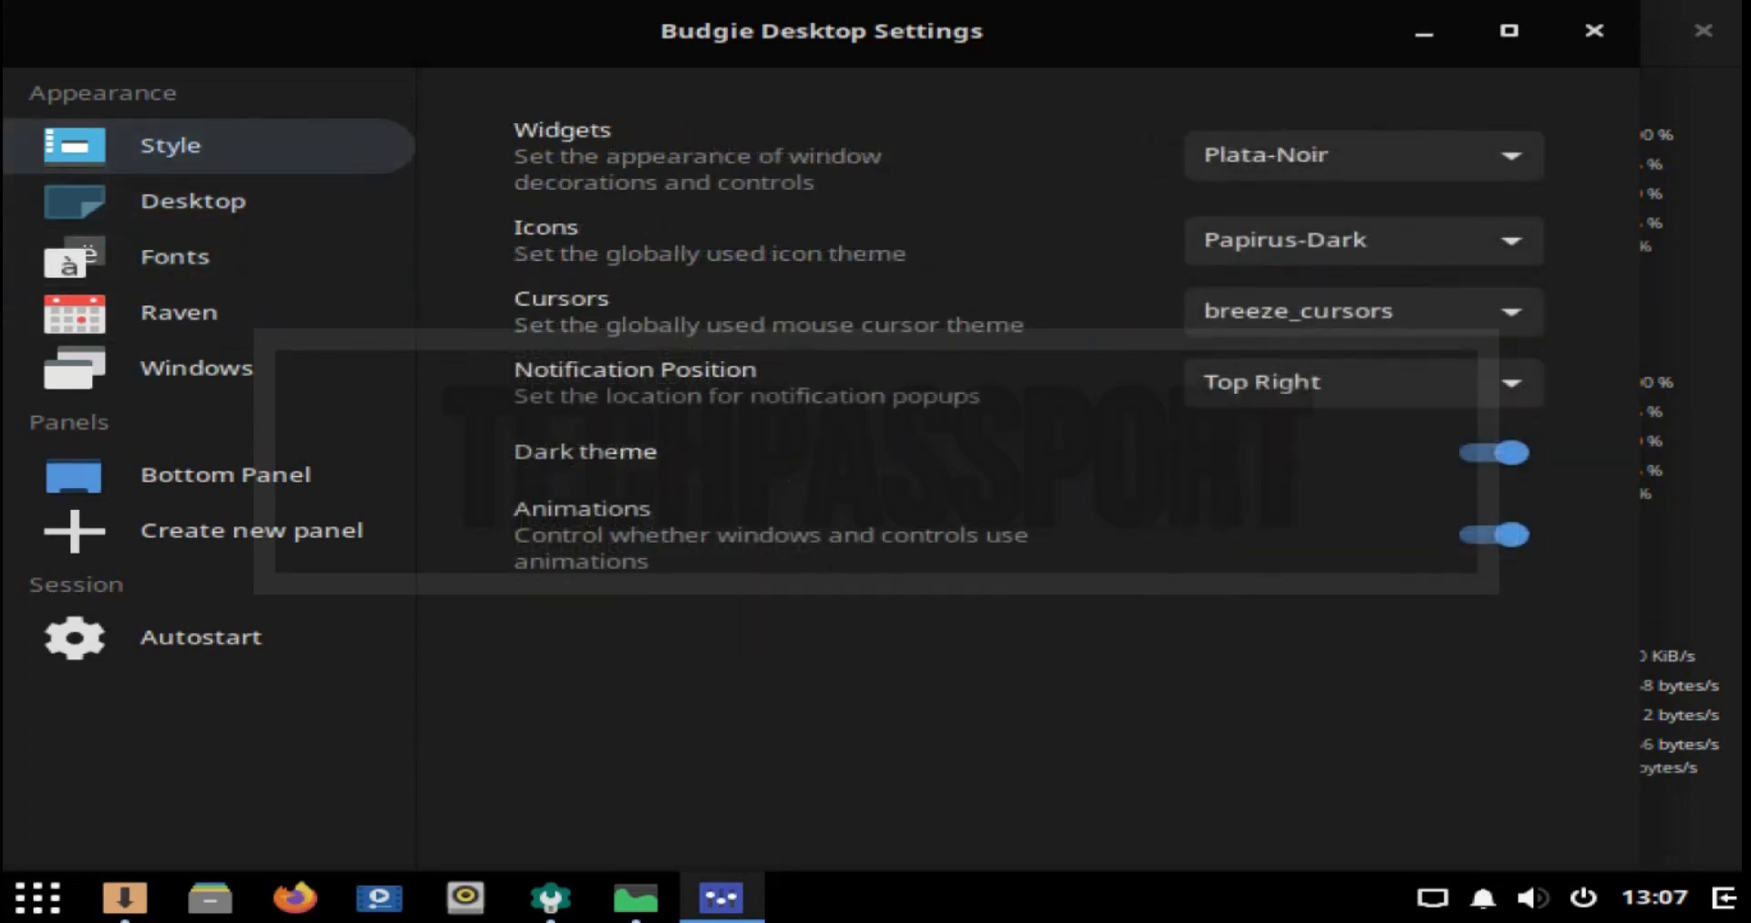
{"action": "left_click", "coordinate": [196, 368]}
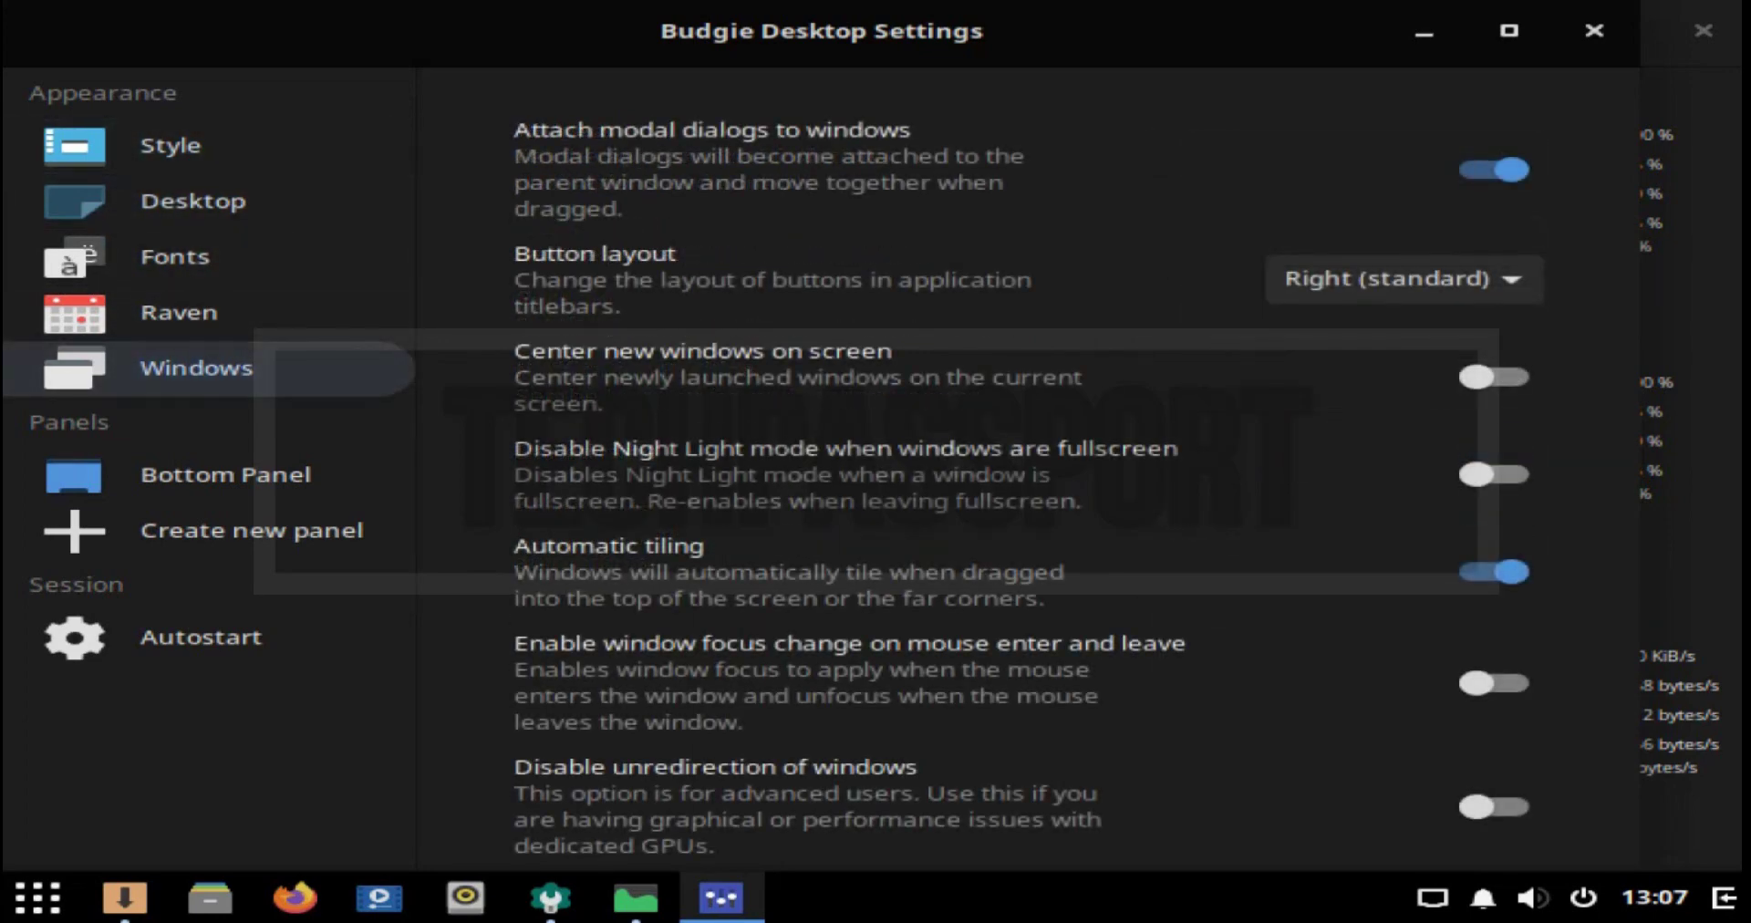
{"action": "left_click", "coordinate": [225, 474]}
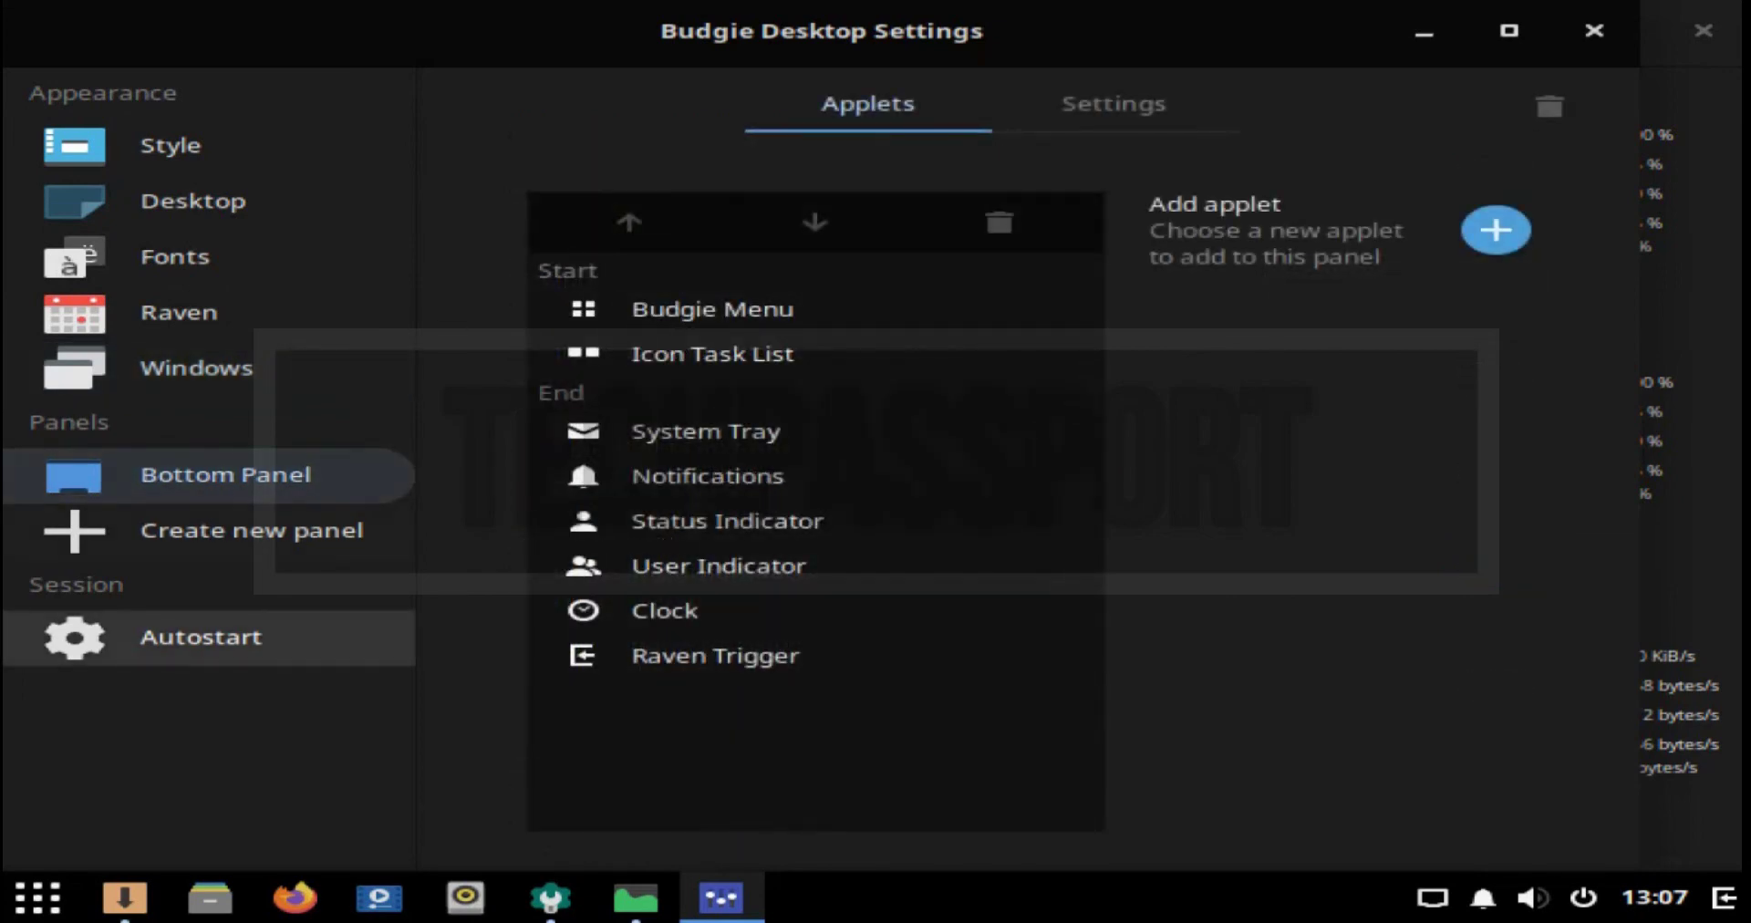
{"action": "left_click", "coordinate": [1594, 30]}
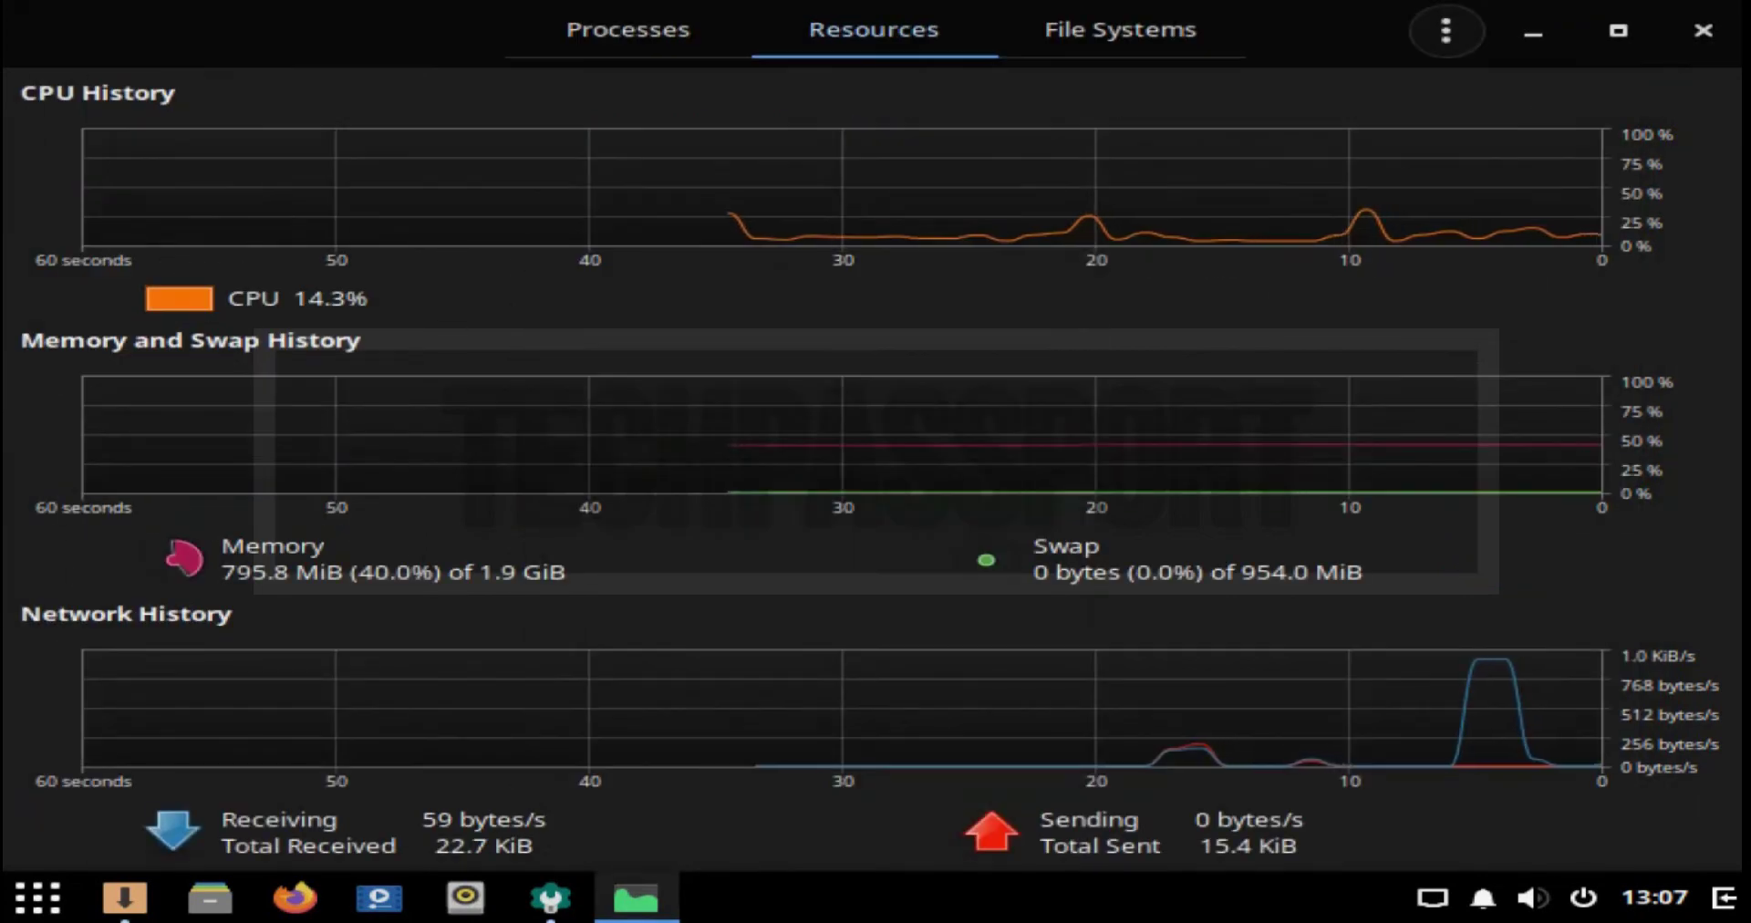
Step: Launch Terminal from the menu's System Tools category
{"action": "key", "text": "super"}
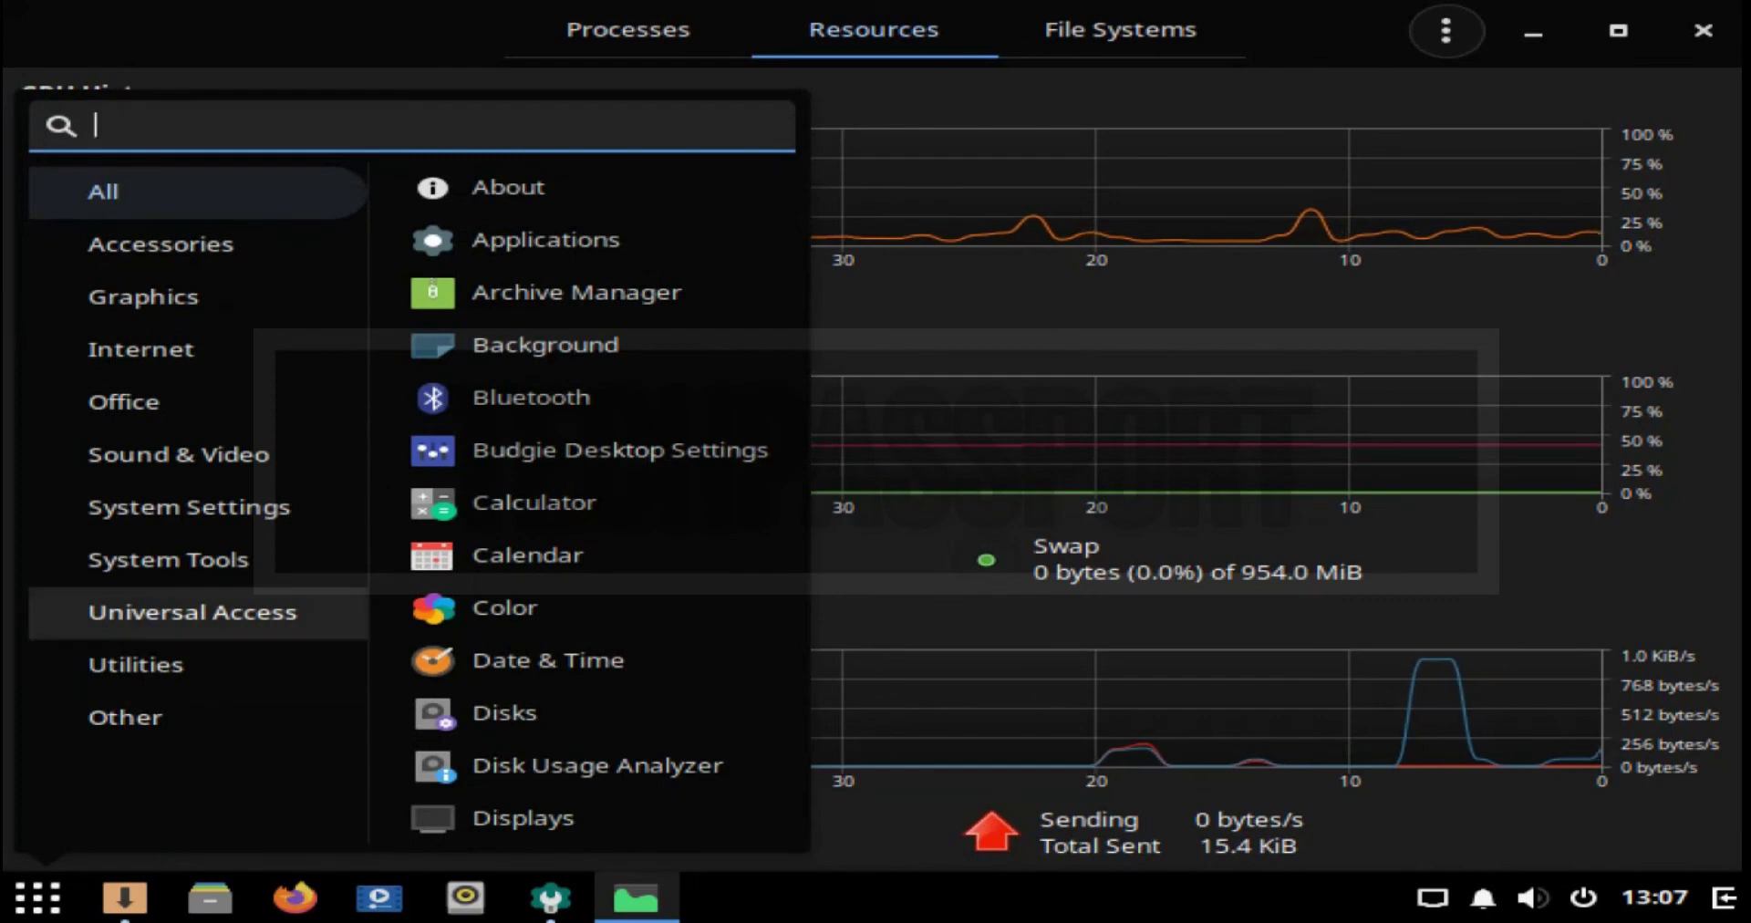
{"action": "left_click", "coordinate": [192, 612]}
{"action": "left_click", "coordinate": [168, 559]}
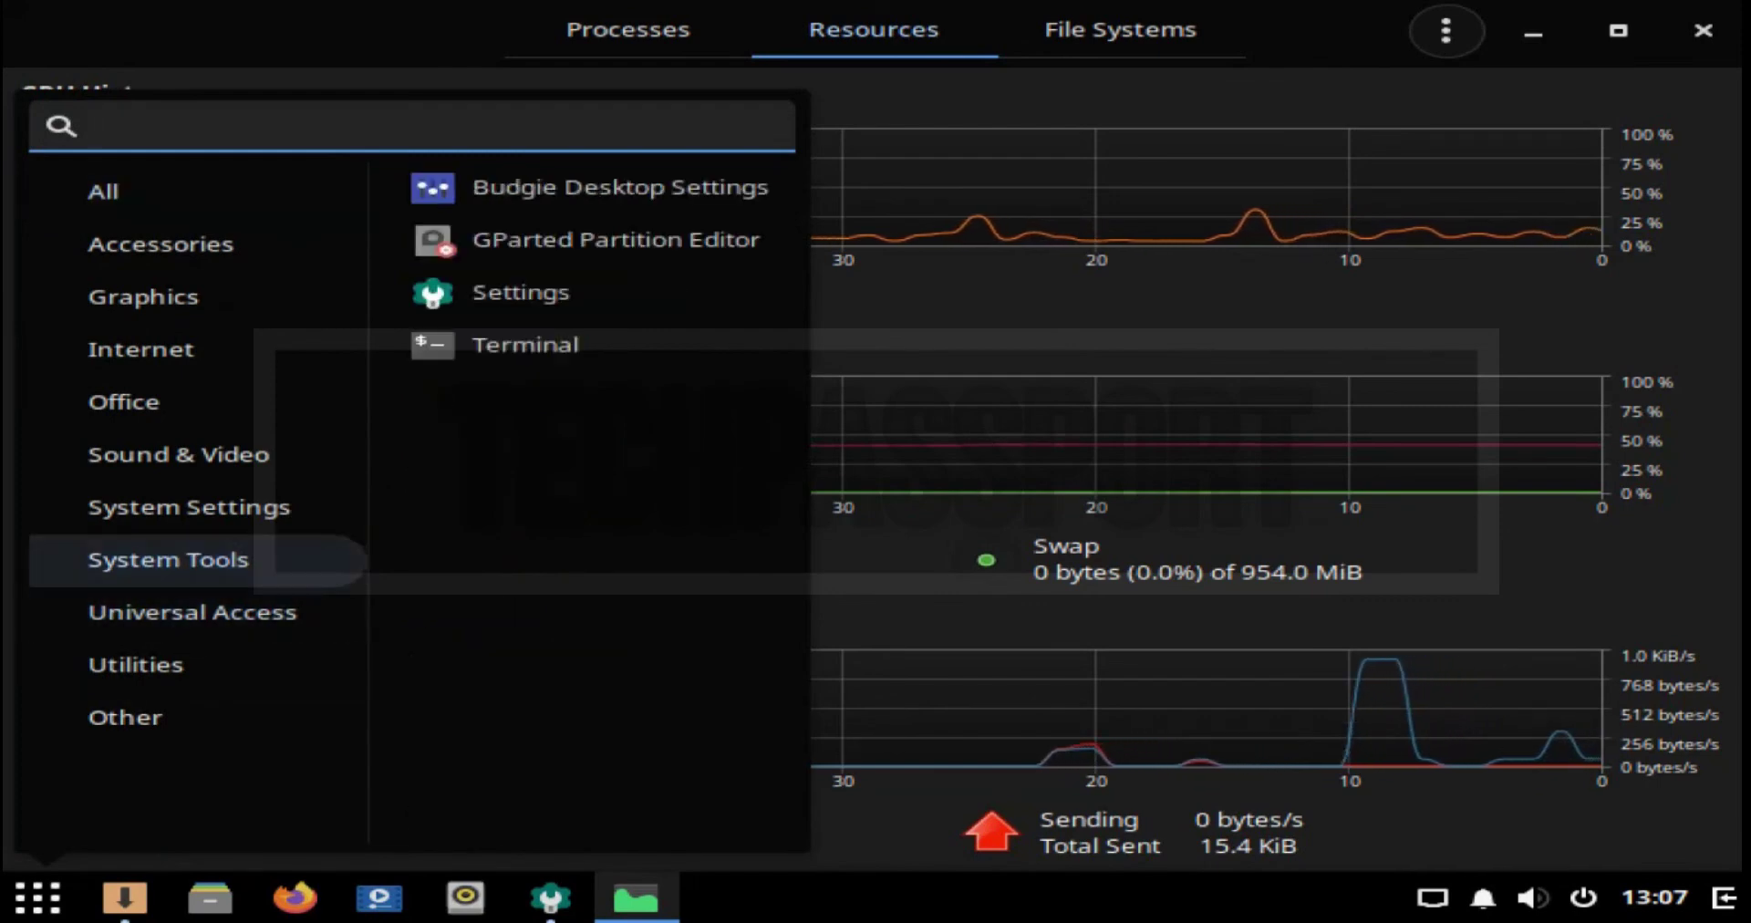
{"action": "left_click", "coordinate": [526, 345]}
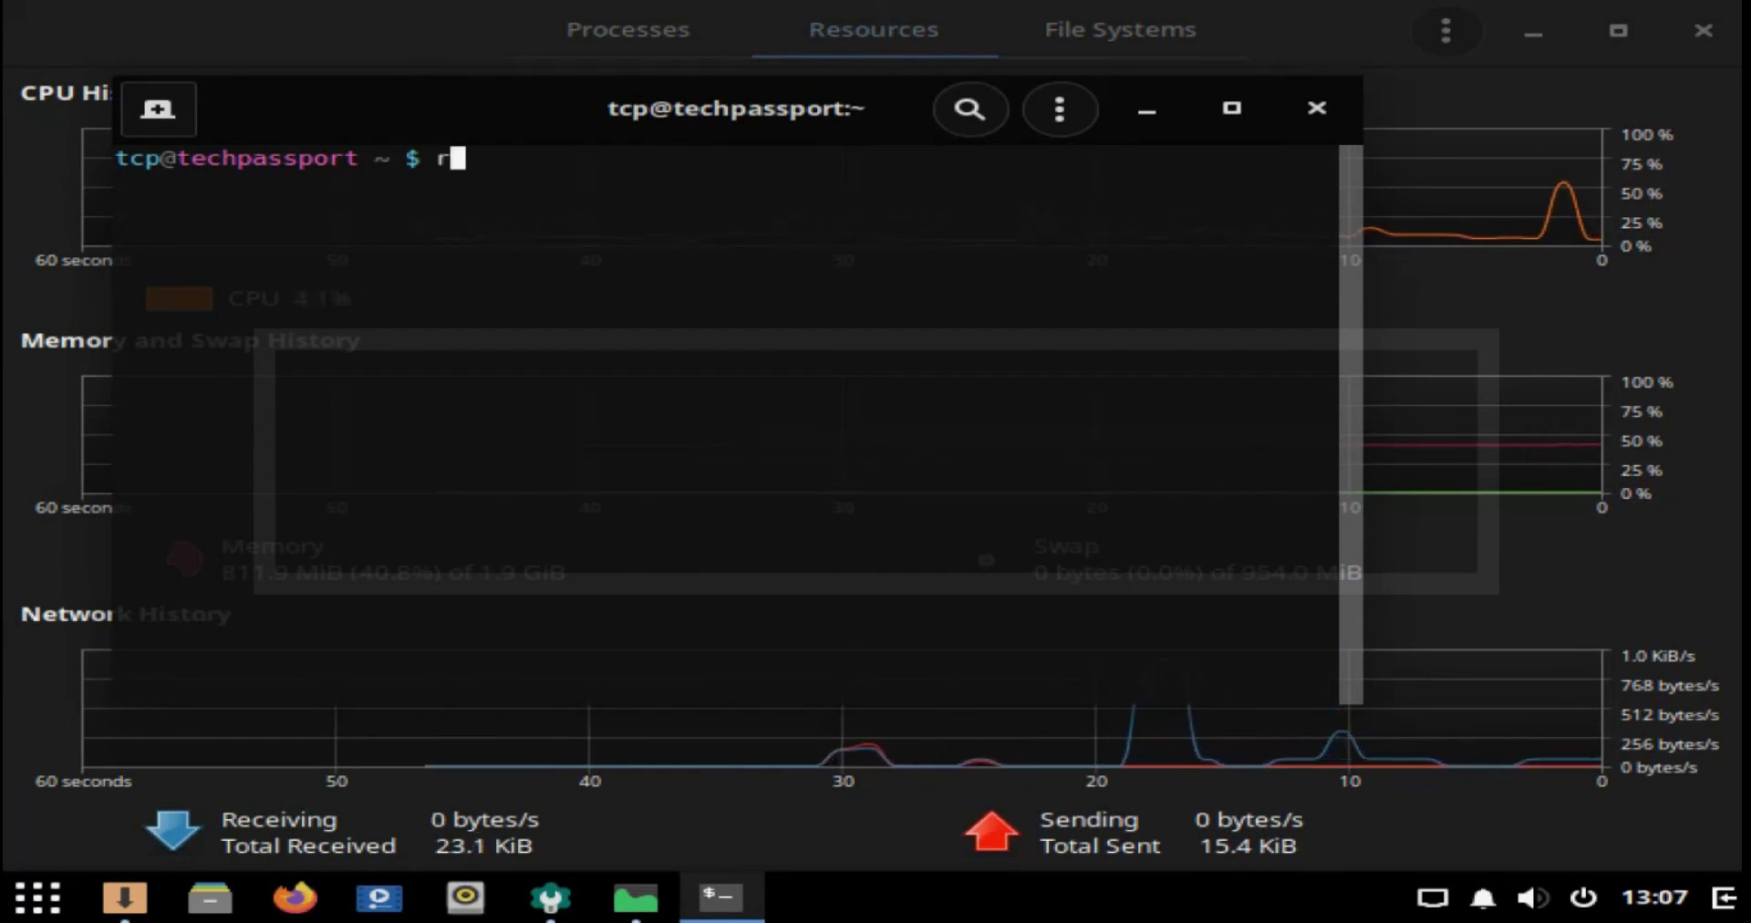
Step: Run 'root' in the Terminal, get command not found, close it and reopen the menu
{"action": "type", "text": "root"}
{"action": "key", "text": "Return"}
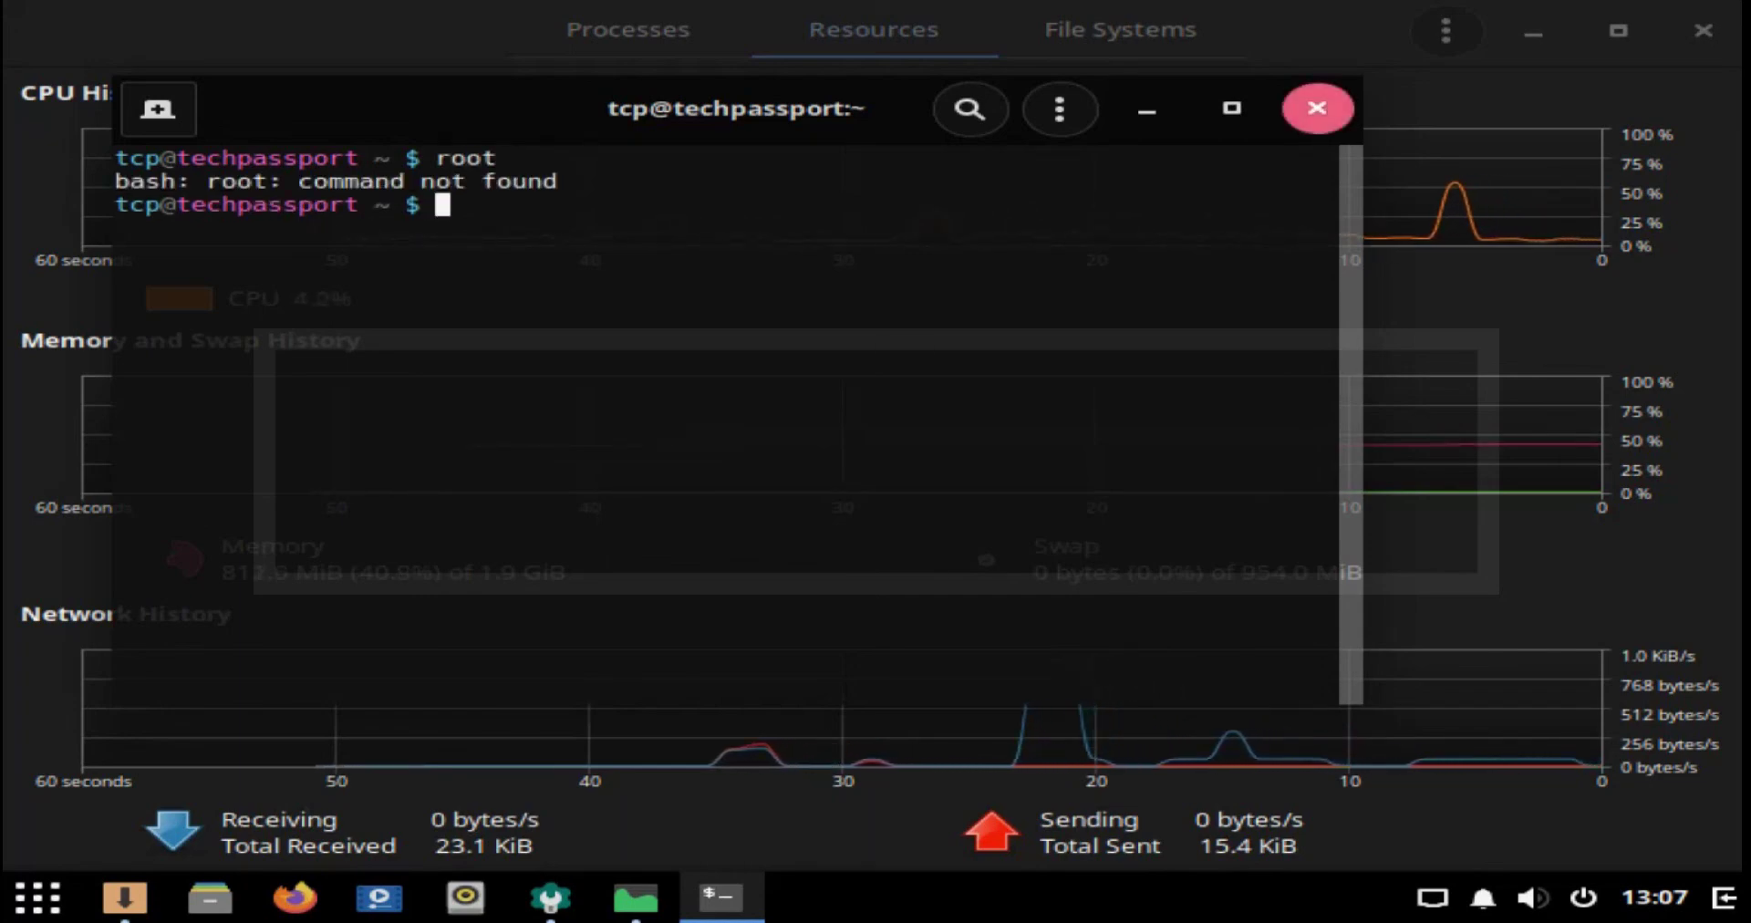
{"action": "left_click", "coordinate": [1317, 108]}
{"action": "left_click", "coordinate": [37, 897]}
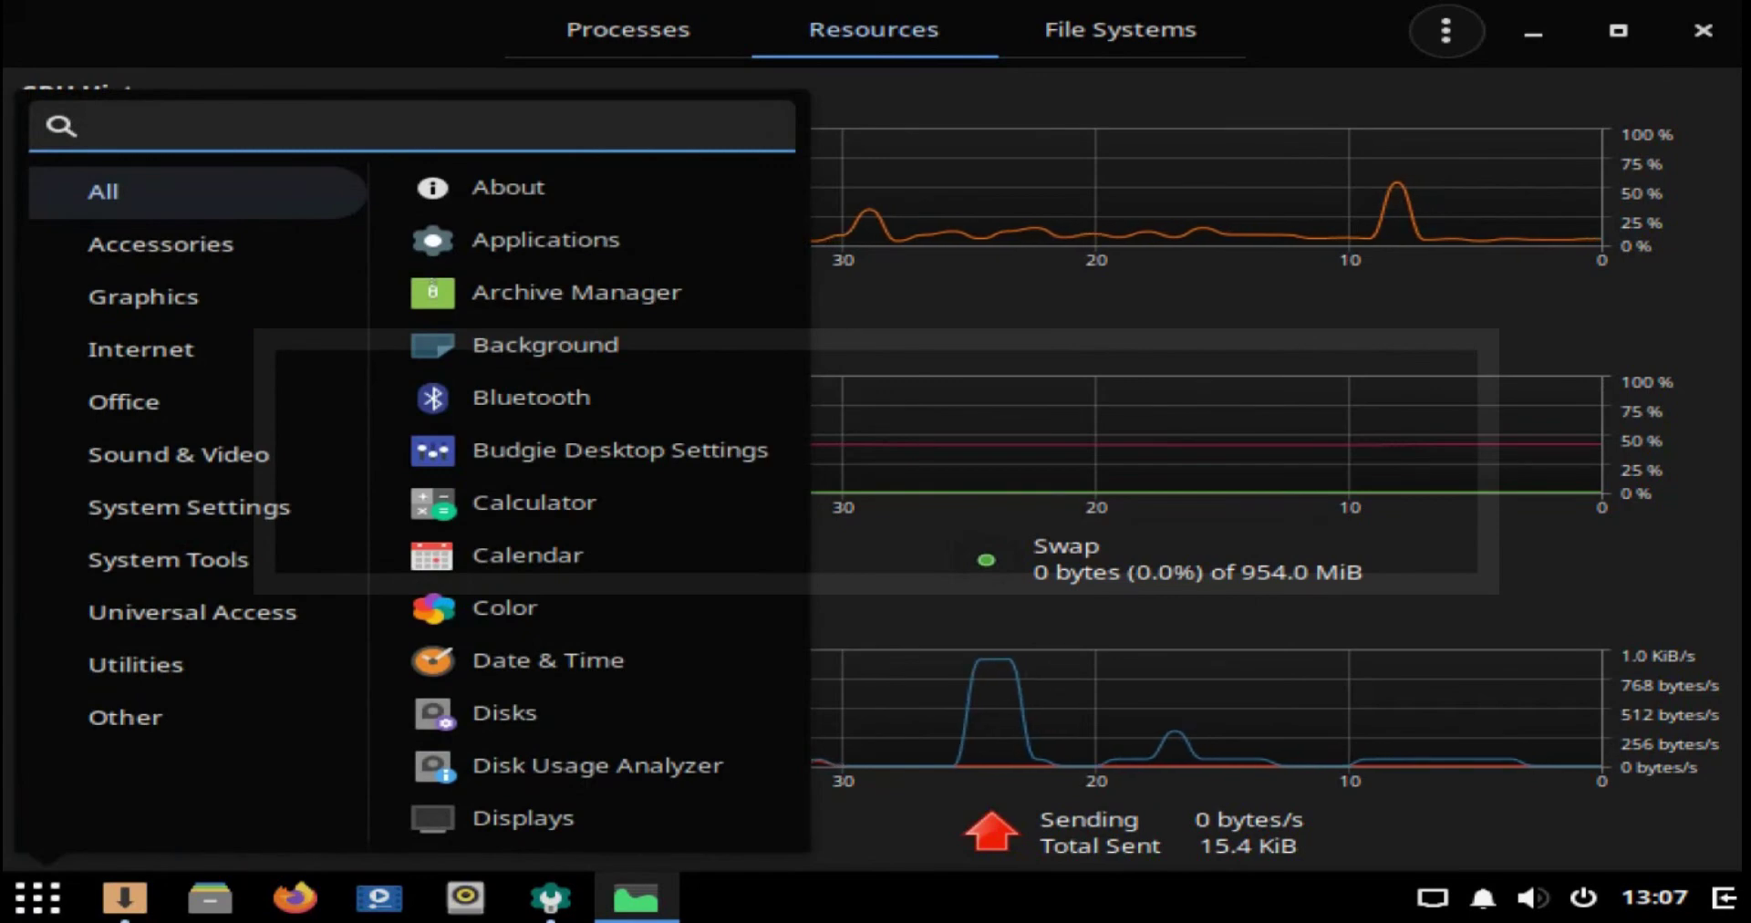
Step: Launch Photos from Graphics, view its Albums and Favorites pages, then close it
{"action": "left_click", "coordinate": [161, 244]}
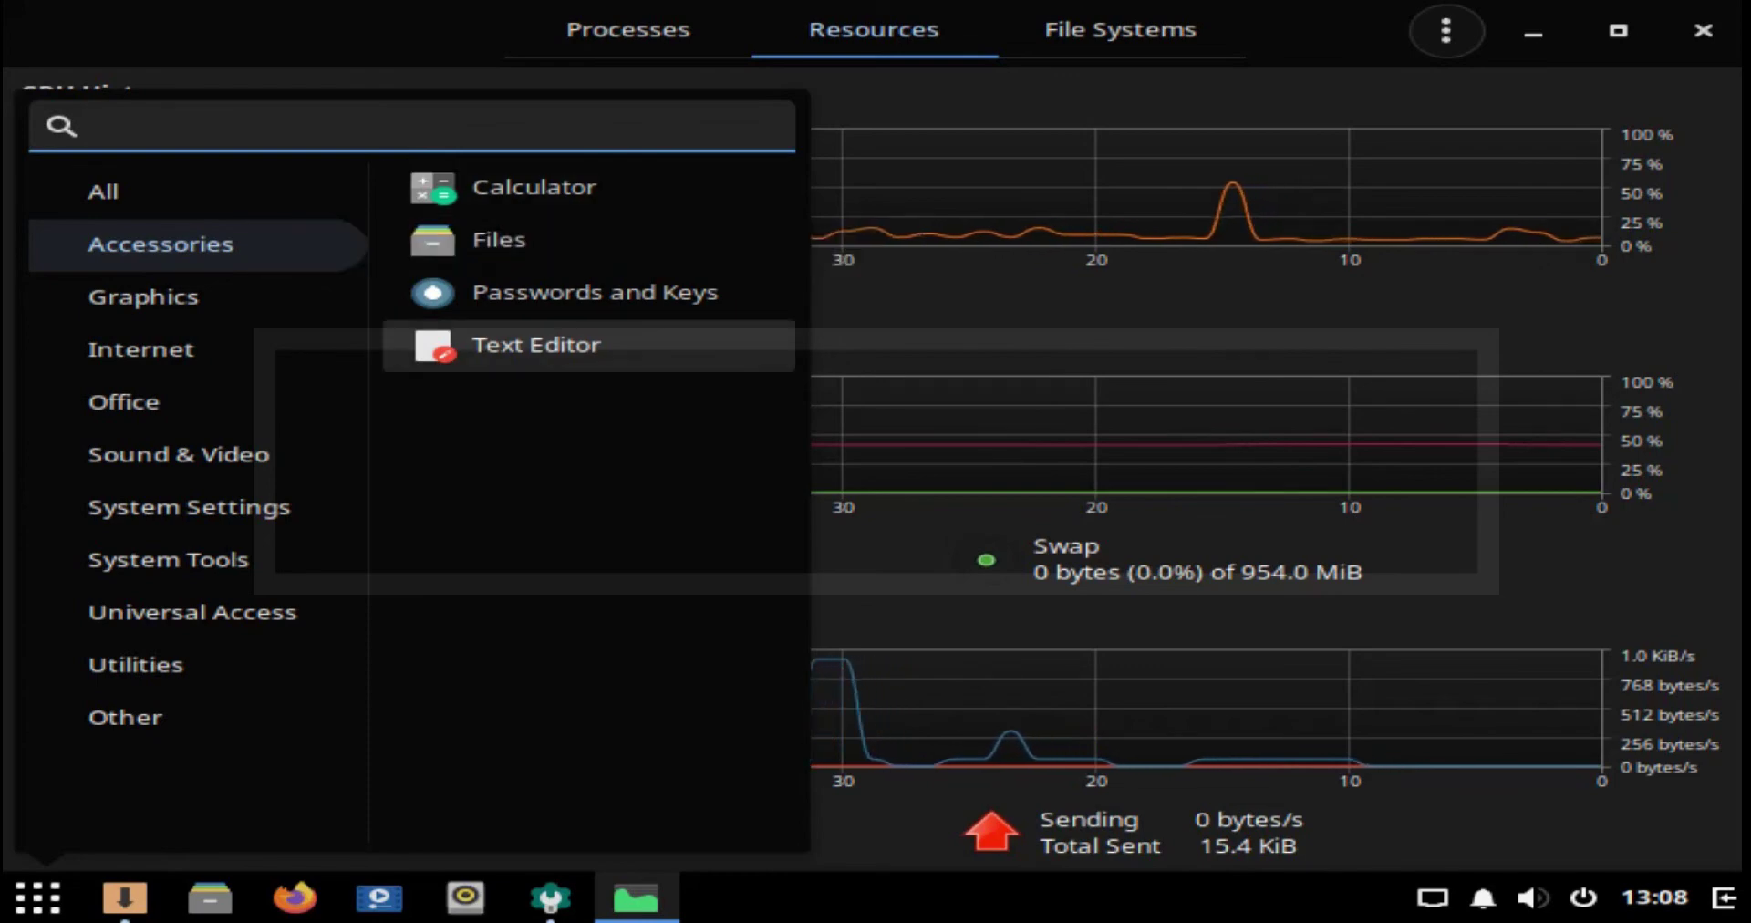
{"action": "left_click", "coordinate": [143, 296]}
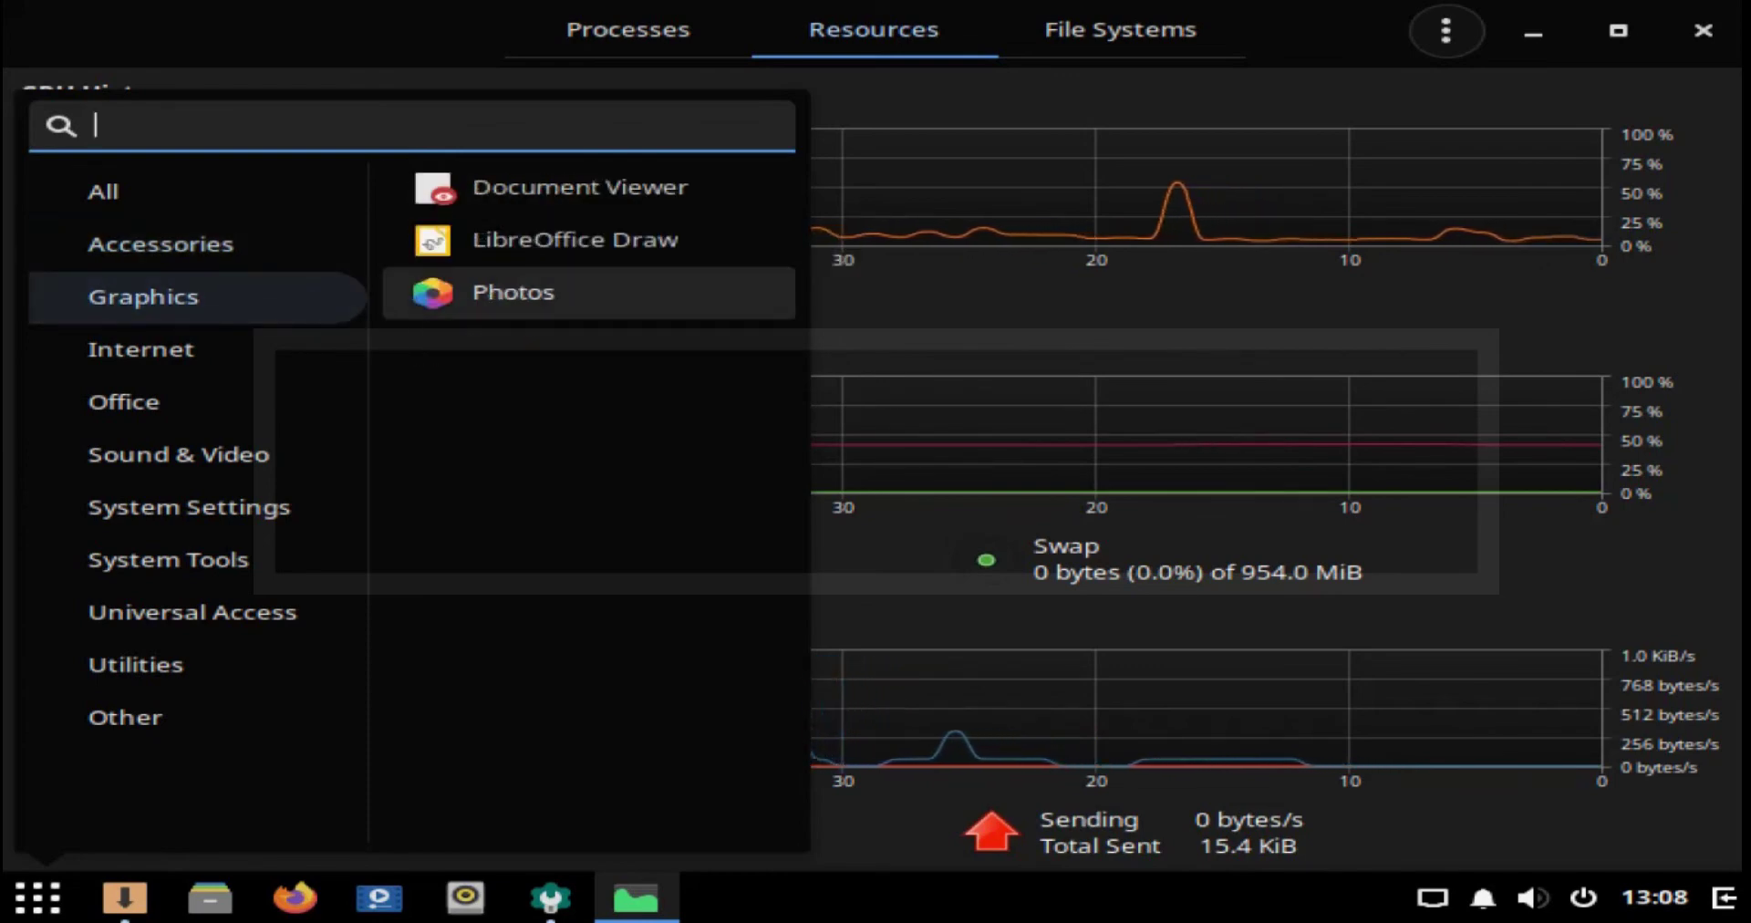
{"action": "left_click", "coordinate": [497, 292]}
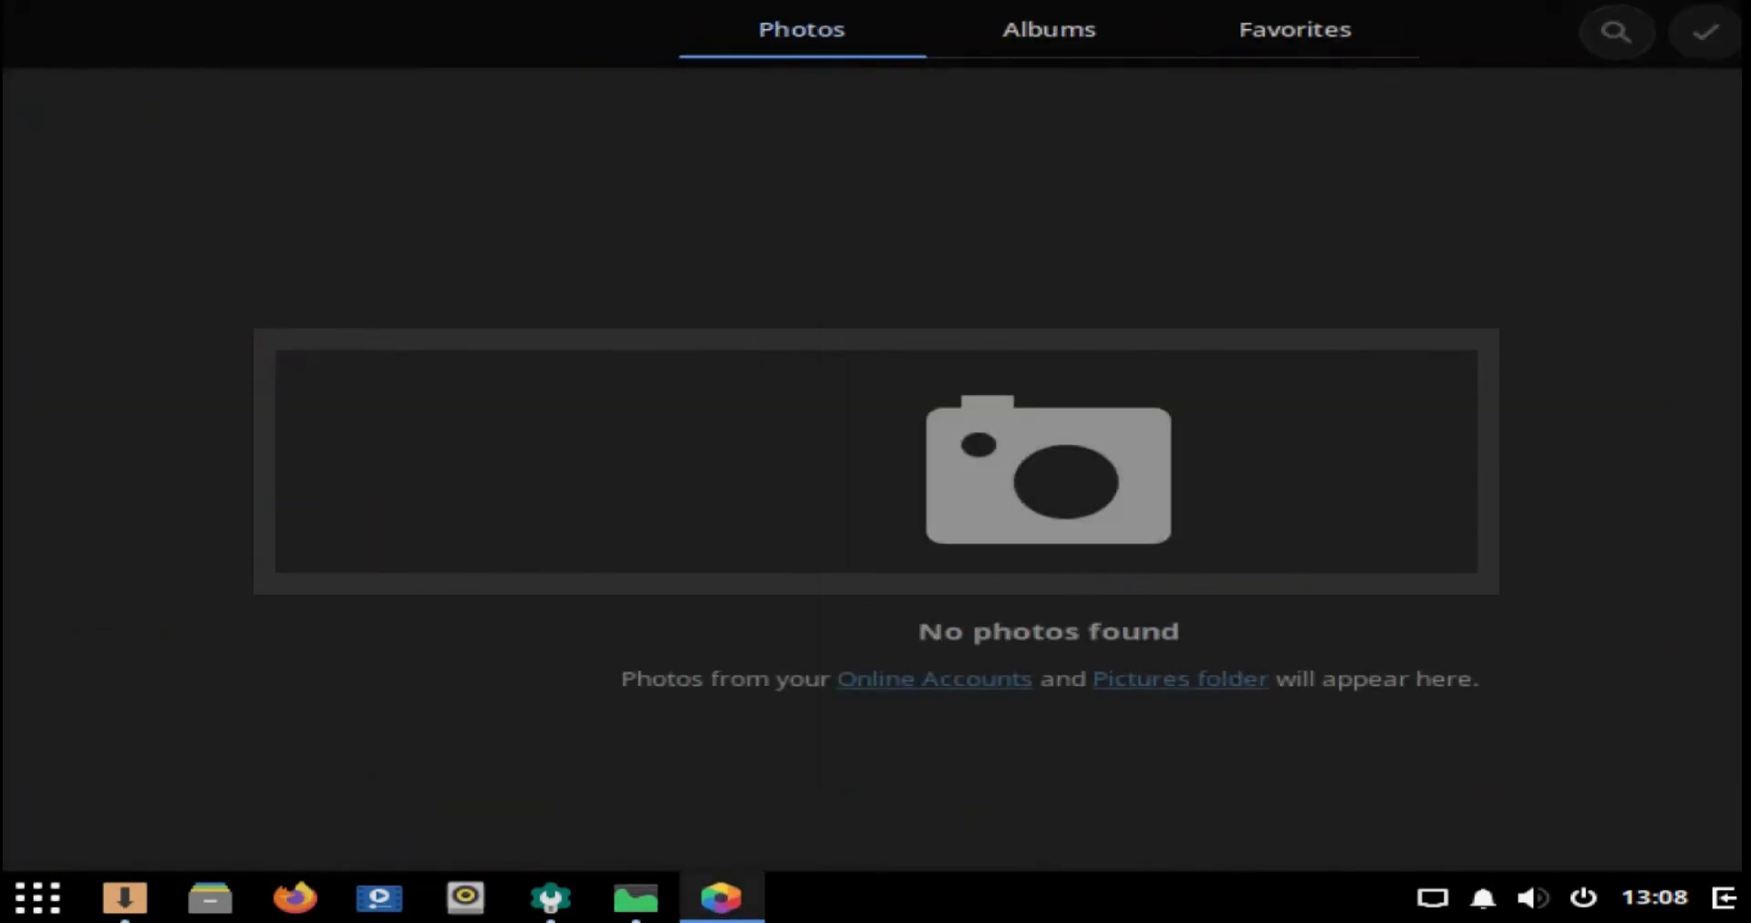
{"action": "left_click", "coordinate": [1049, 29]}
{"action": "left_click", "coordinate": [1295, 29]}
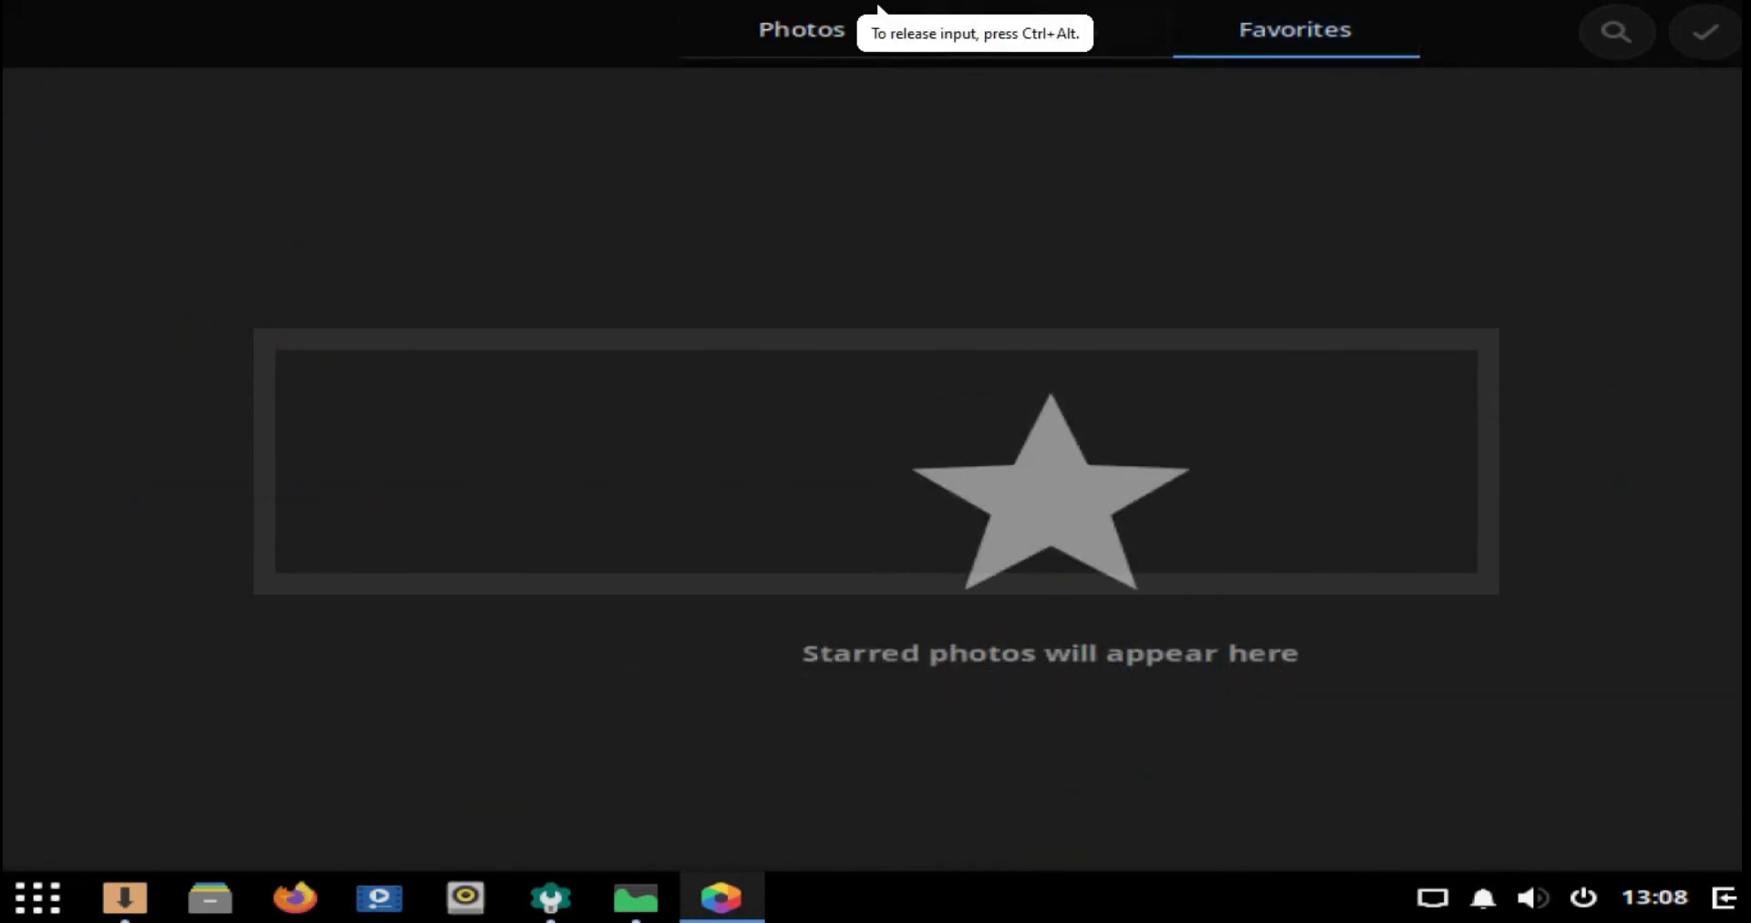
{"action": "double_click", "coordinate": [878, 7]}
{"action": "key", "text": "alt+F4"}
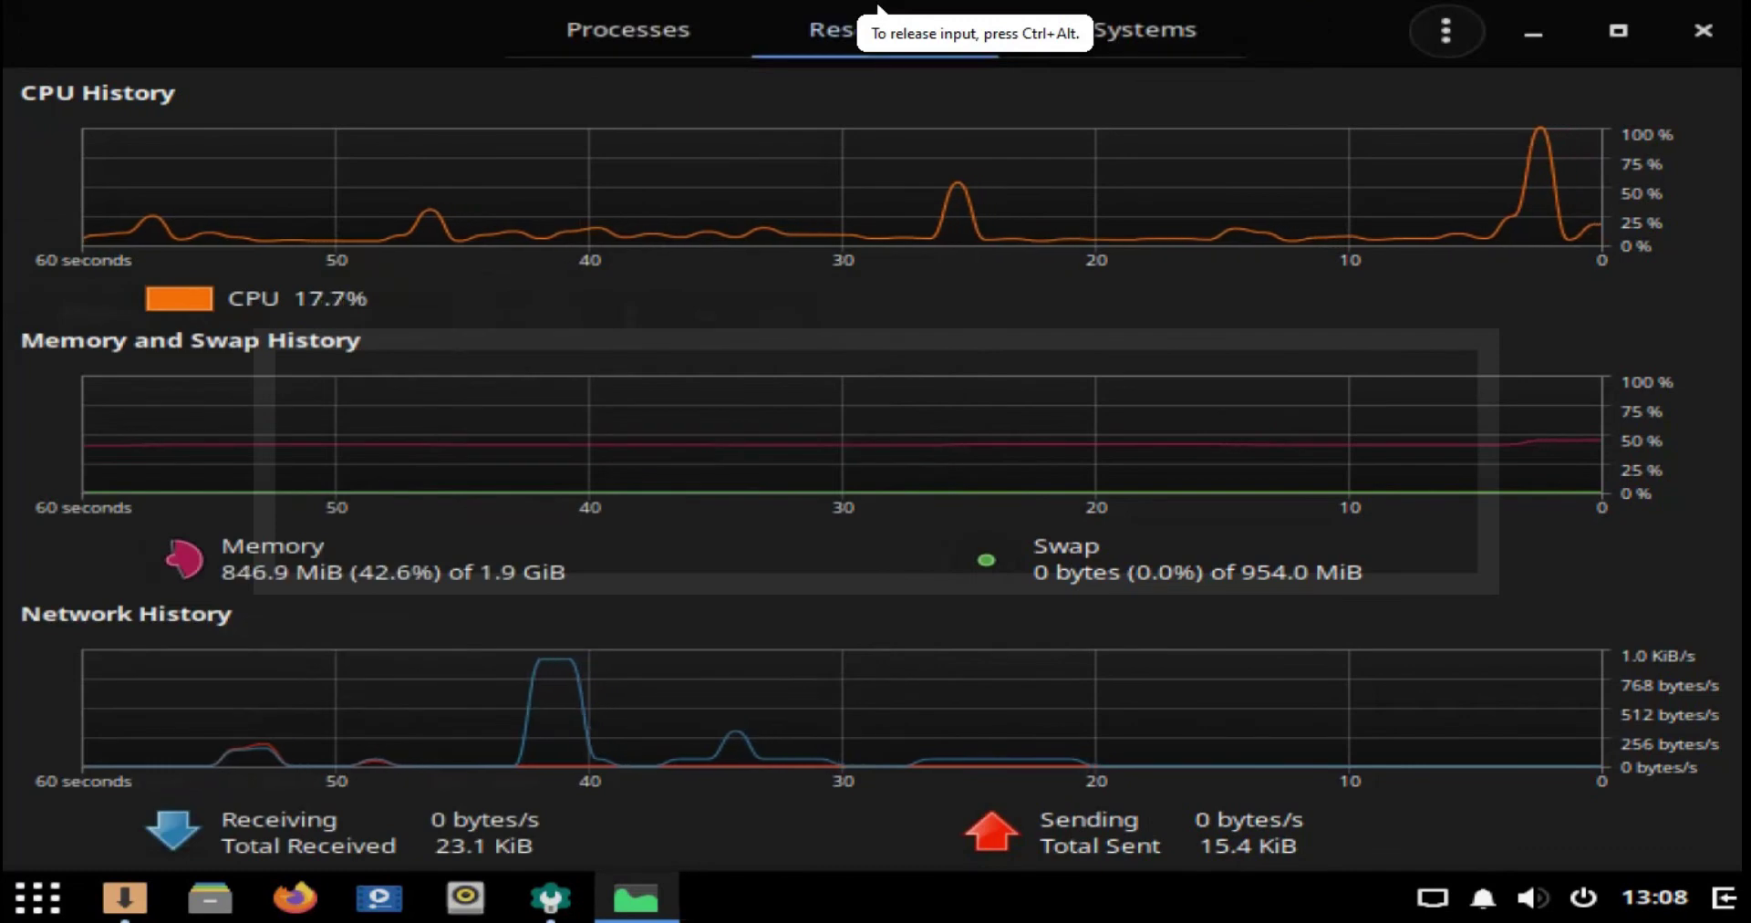
Step: Close System Monitor and launch Thunderbird and HexChat from the Internet category
{"action": "key", "text": "alt+F4"}
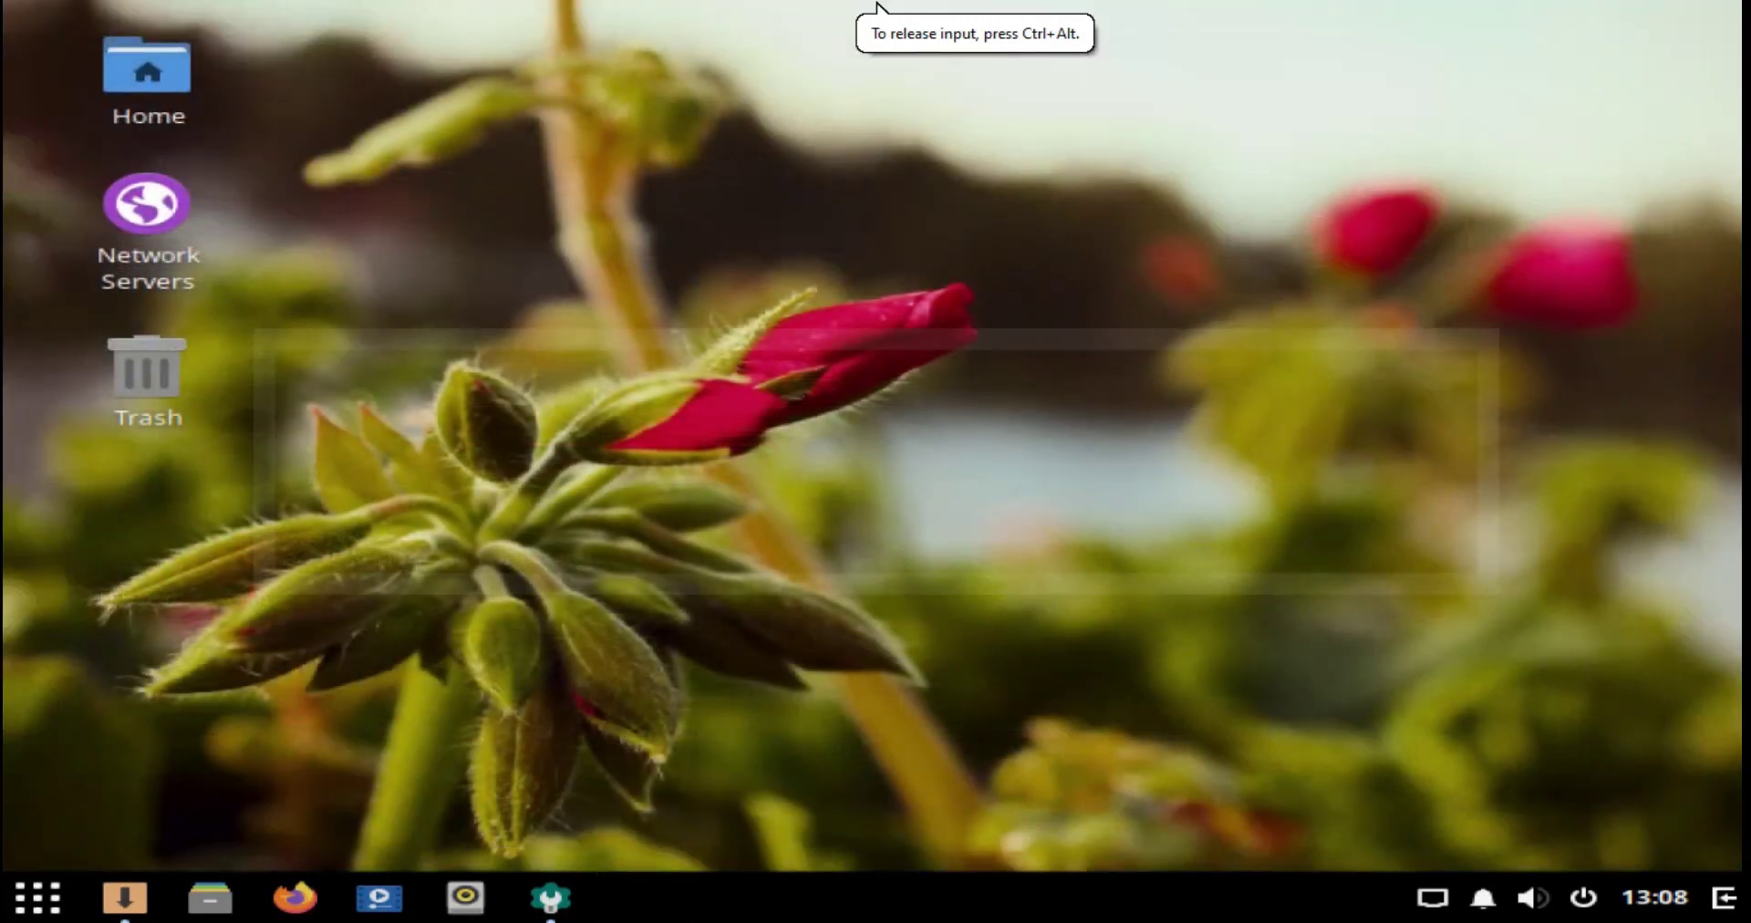
{"action": "key", "text": "super"}
{"action": "left_click", "coordinate": [140, 350]}
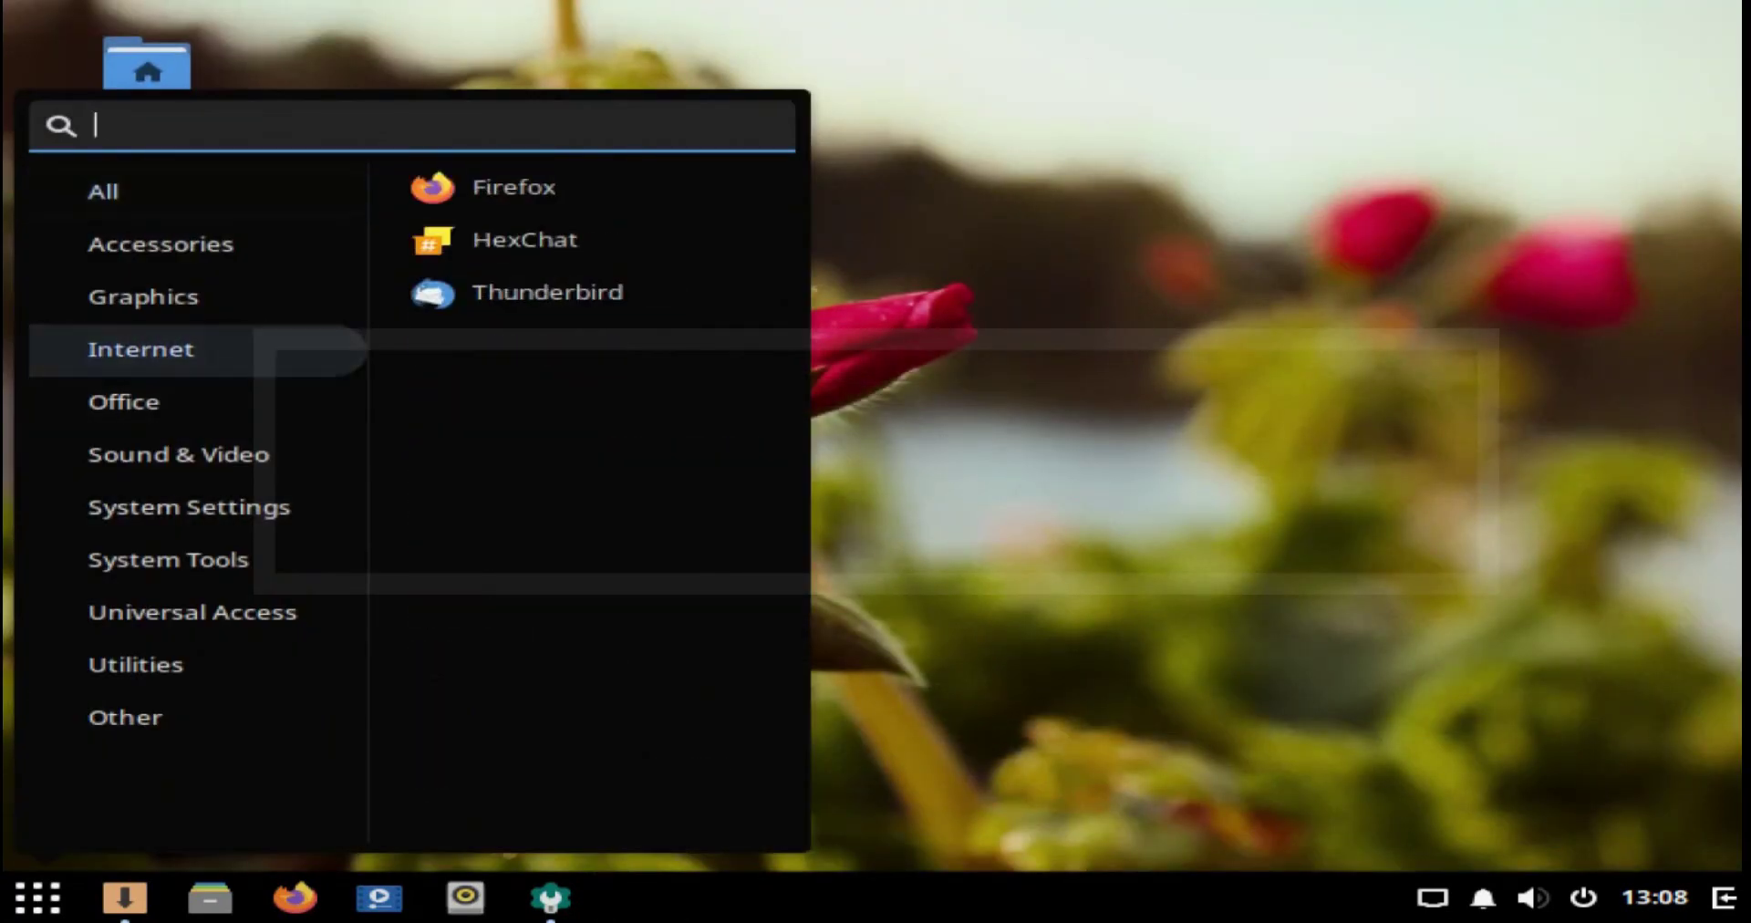
{"action": "left_click", "coordinate": [548, 293]}
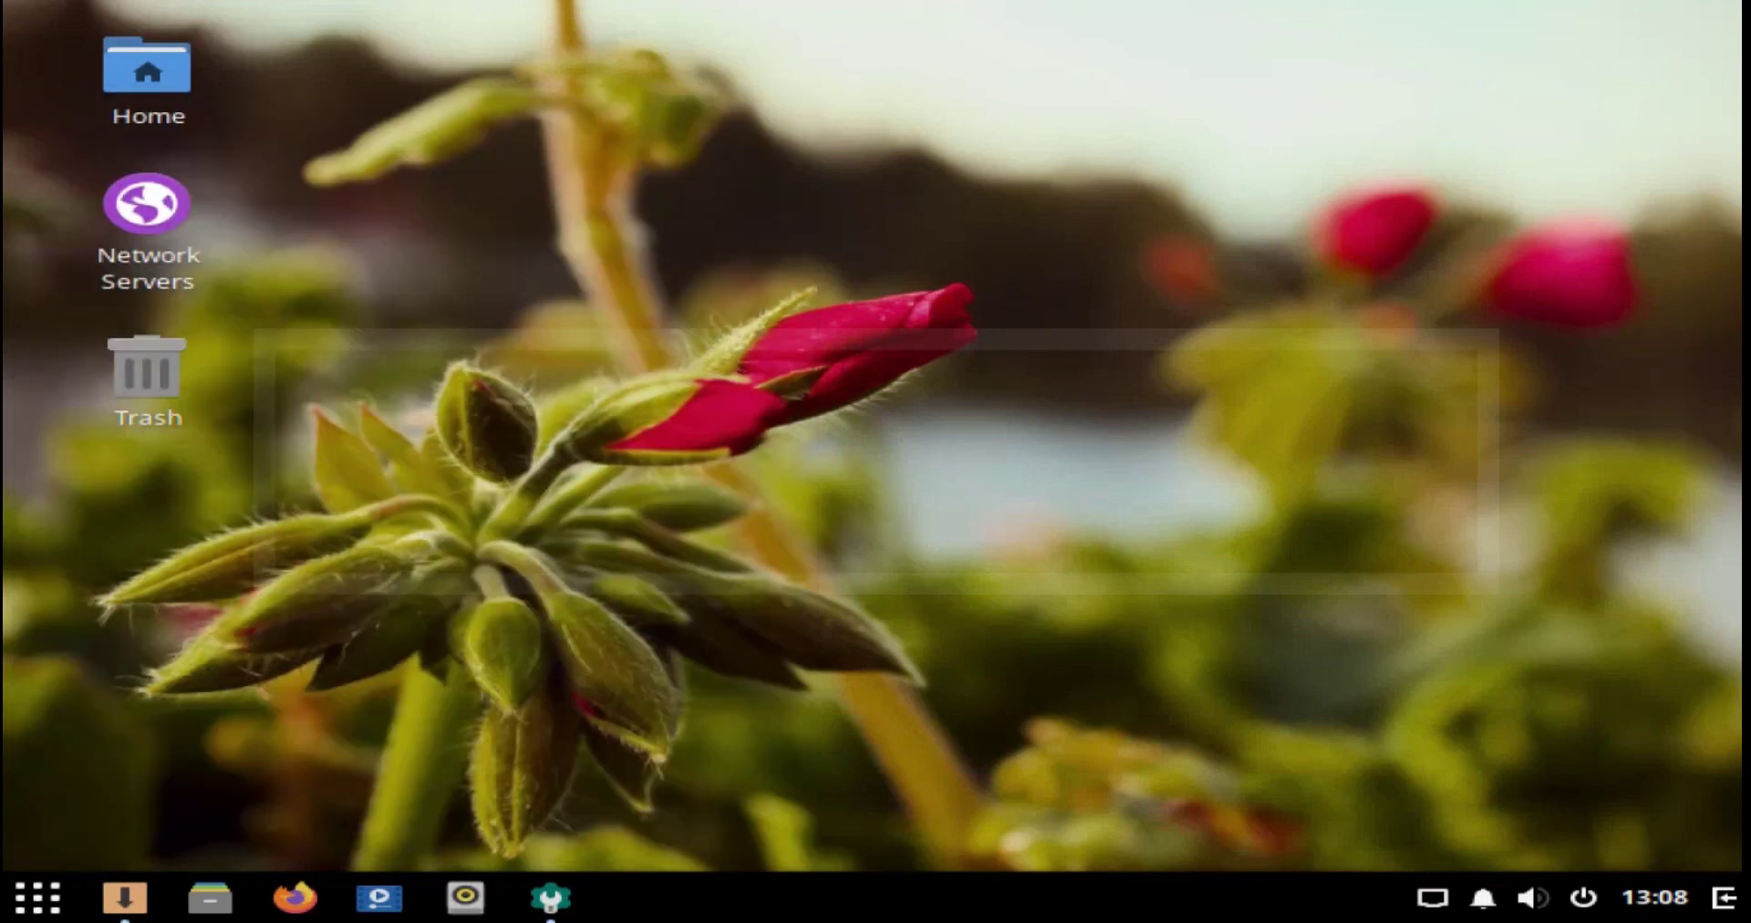
{"action": "key", "text": "super"}
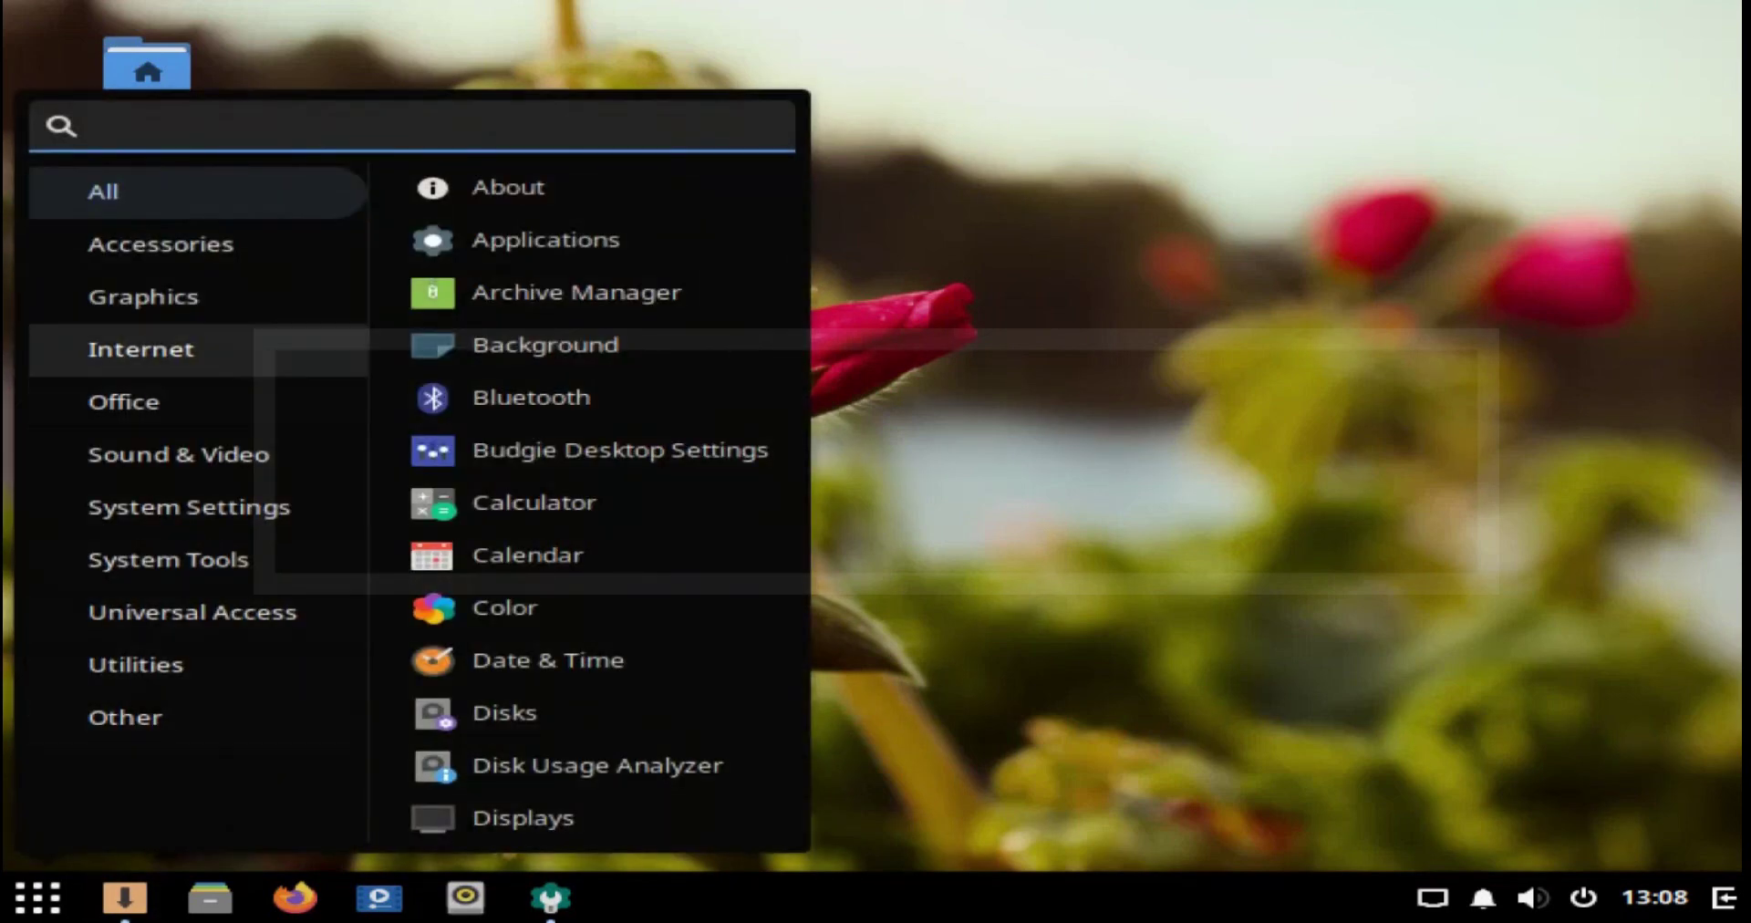
{"action": "left_click", "coordinate": [140, 350]}
{"action": "left_click", "coordinate": [511, 239]}
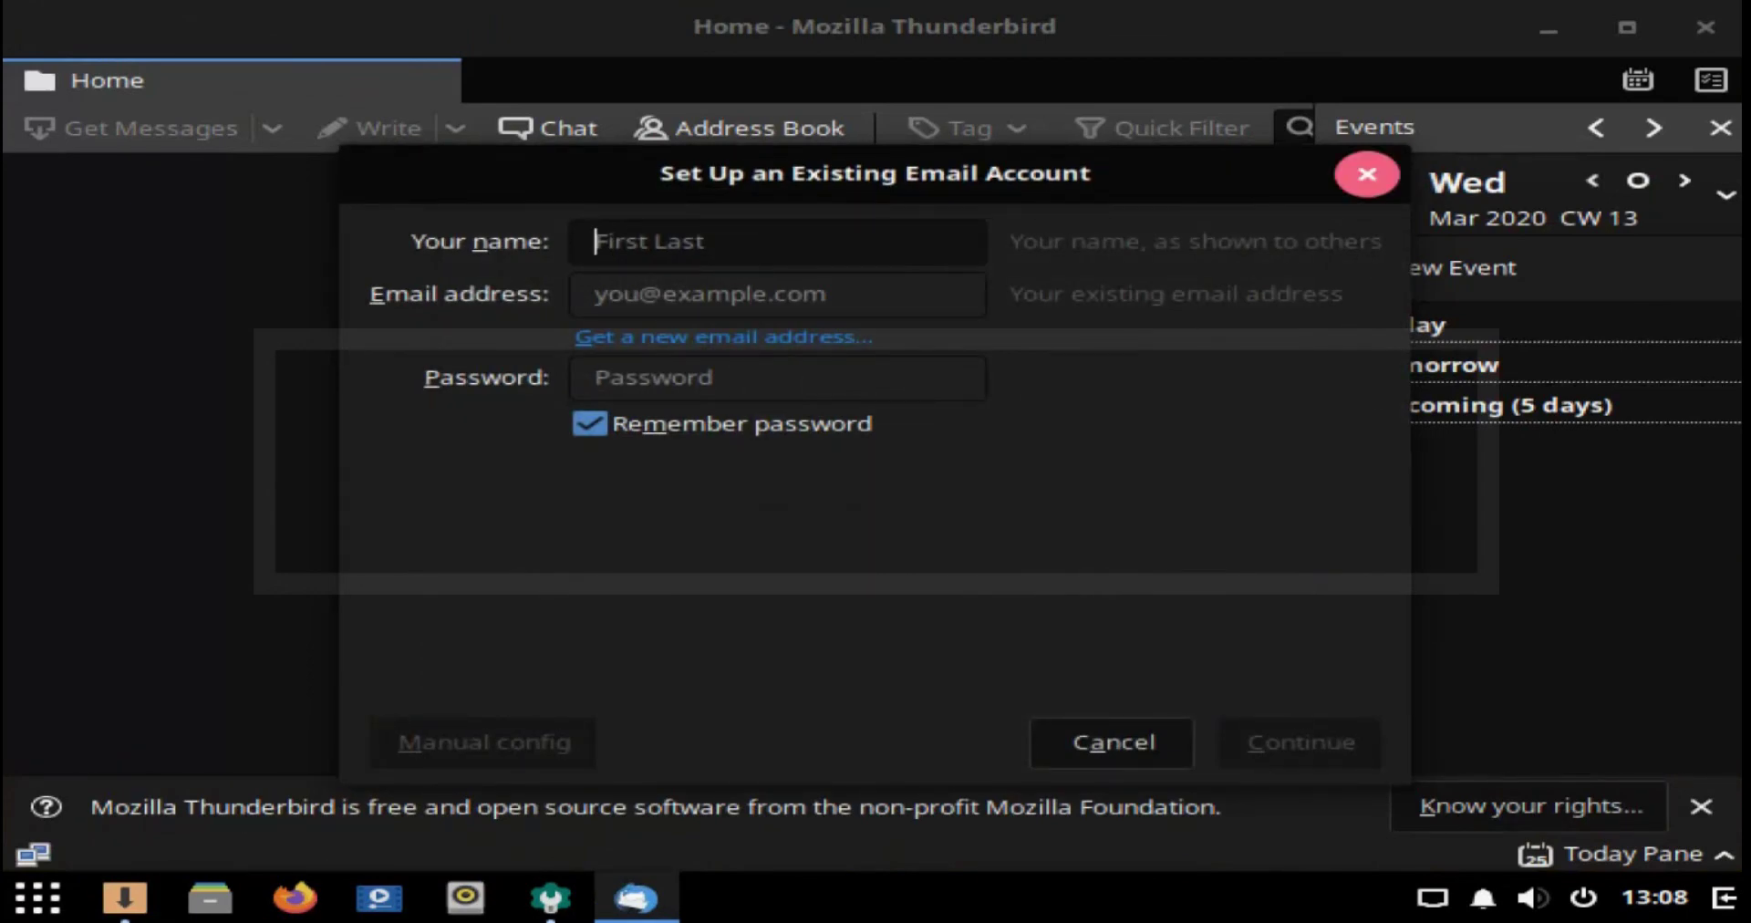
{"action": "left_click", "coordinate": [1367, 174]}
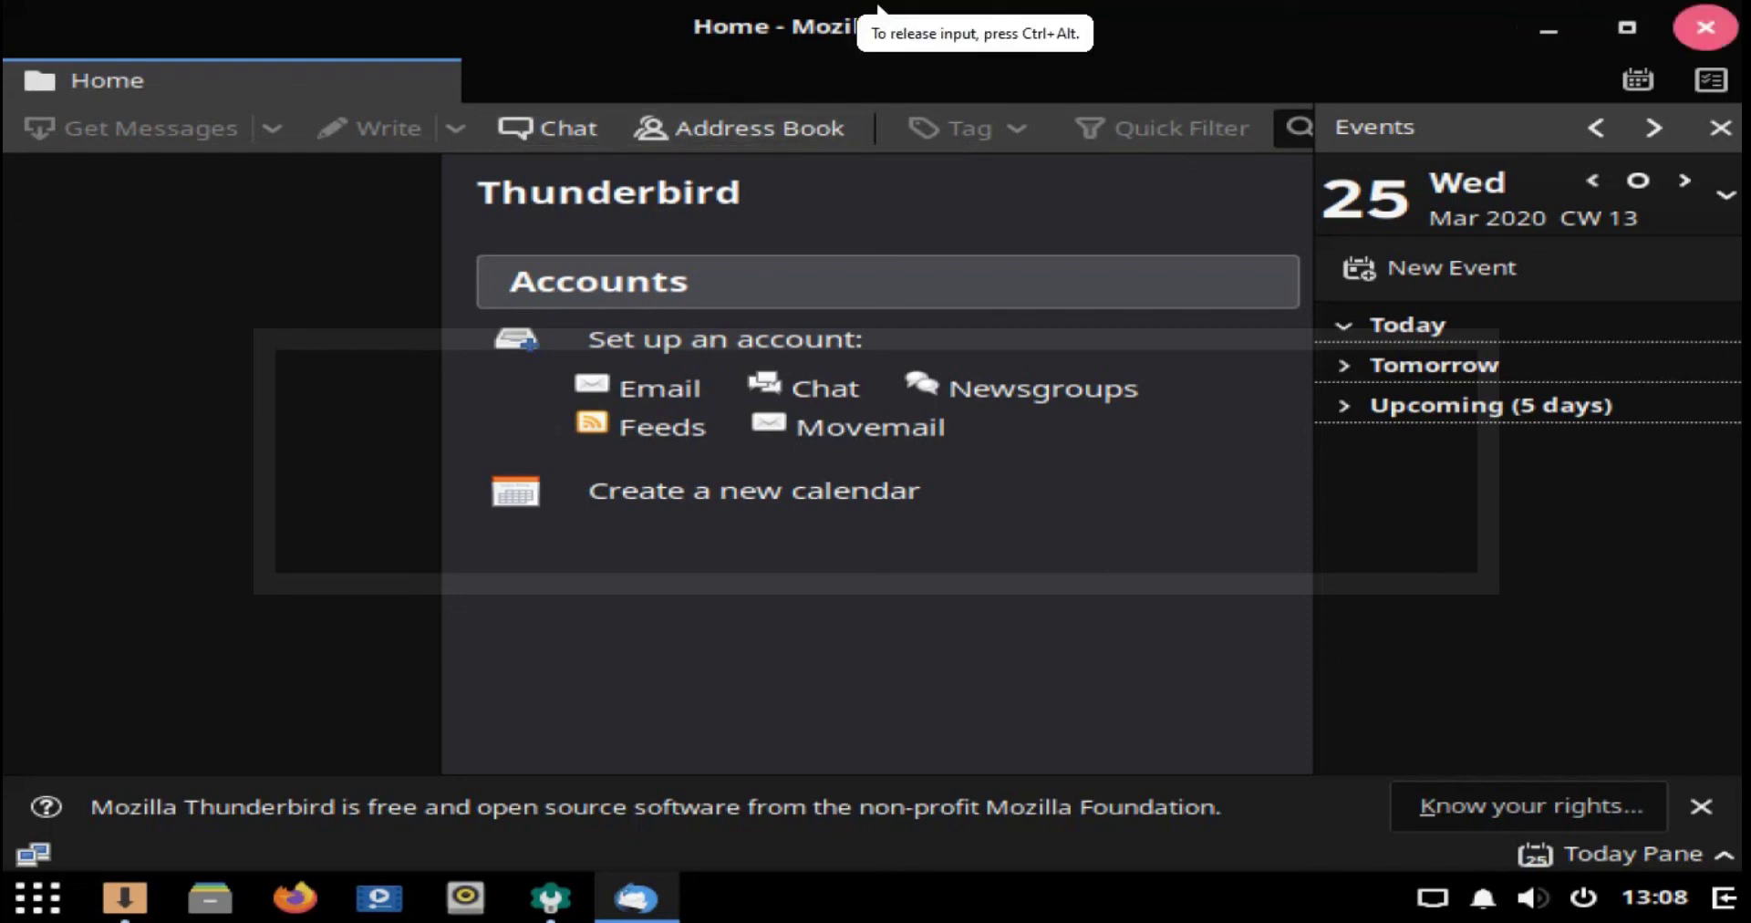
{"action": "left_click", "coordinate": [1706, 26]}
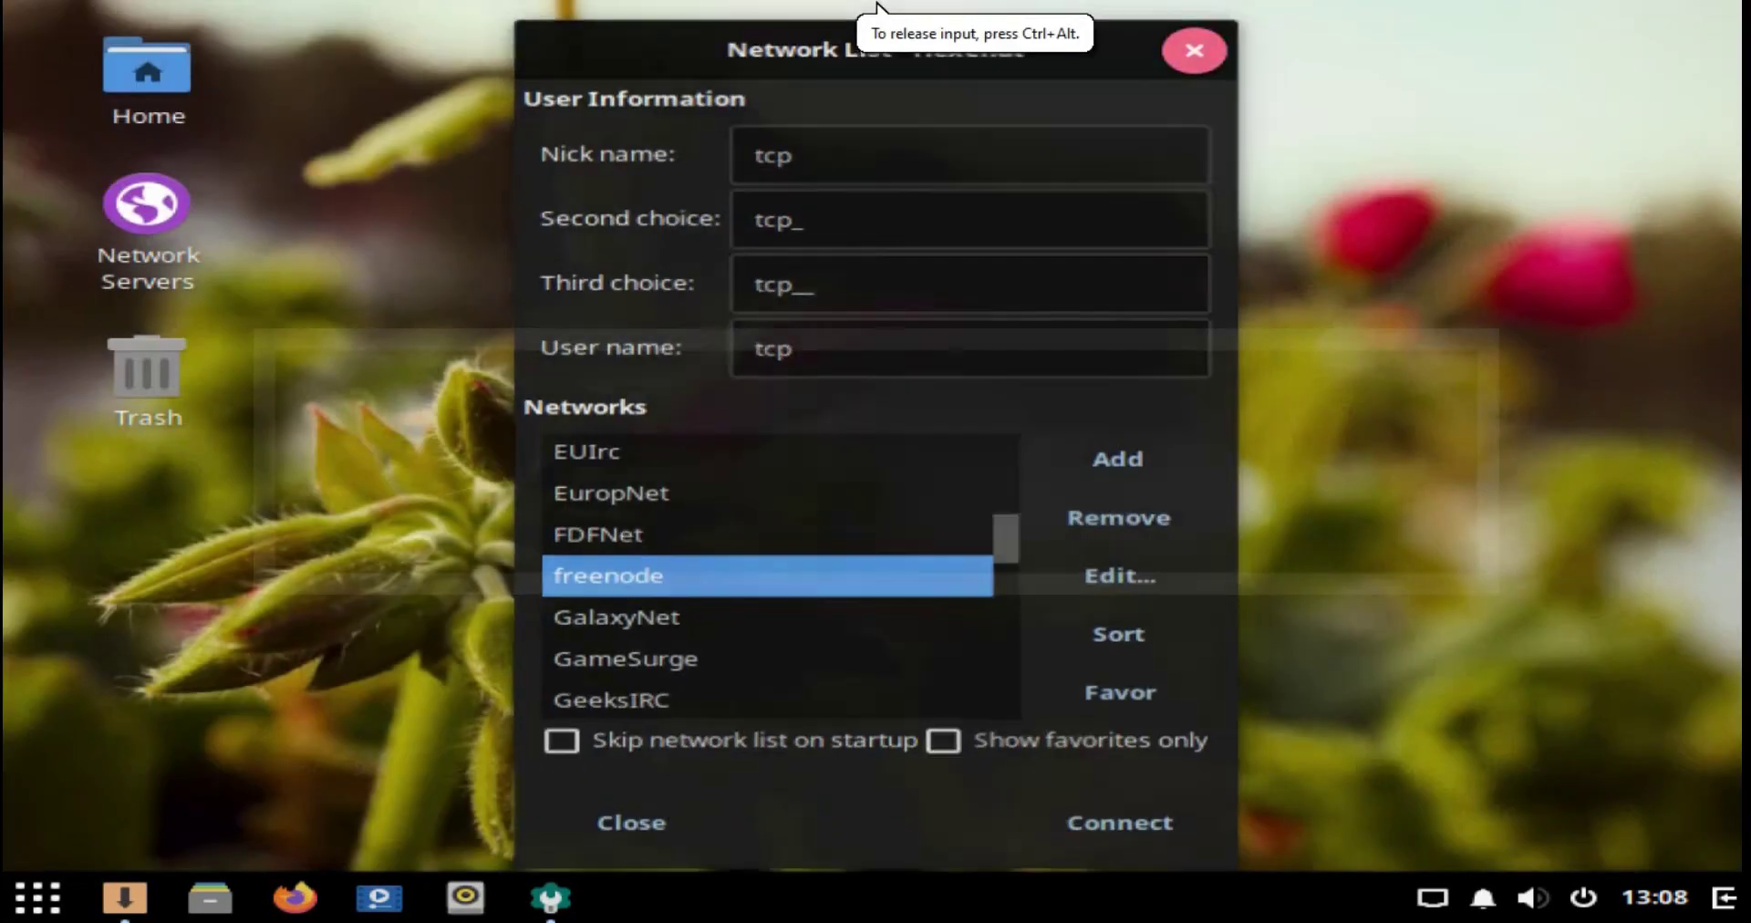
{"action": "left_click", "coordinate": [1197, 47]}
{"action": "key", "text": "super"}
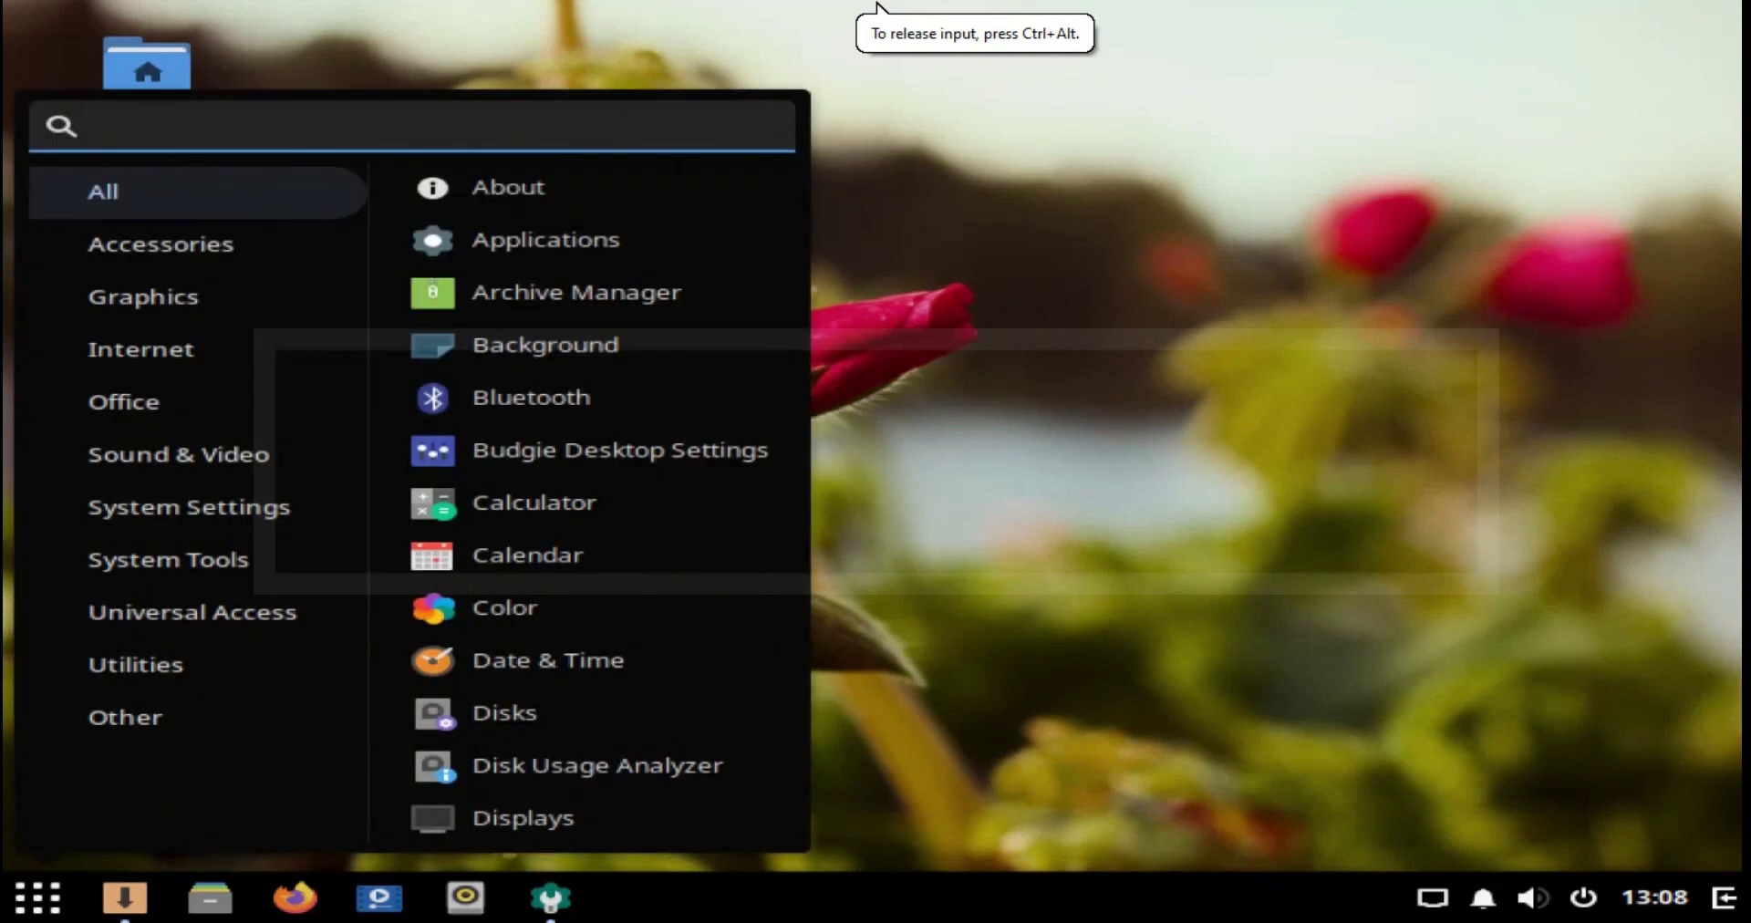
Step: Launch the DoFlicky hardware driver manager from the System Settings entries
{"action": "left_click", "coordinate": [168, 560]}
{"action": "left_click", "coordinate": [189, 507]}
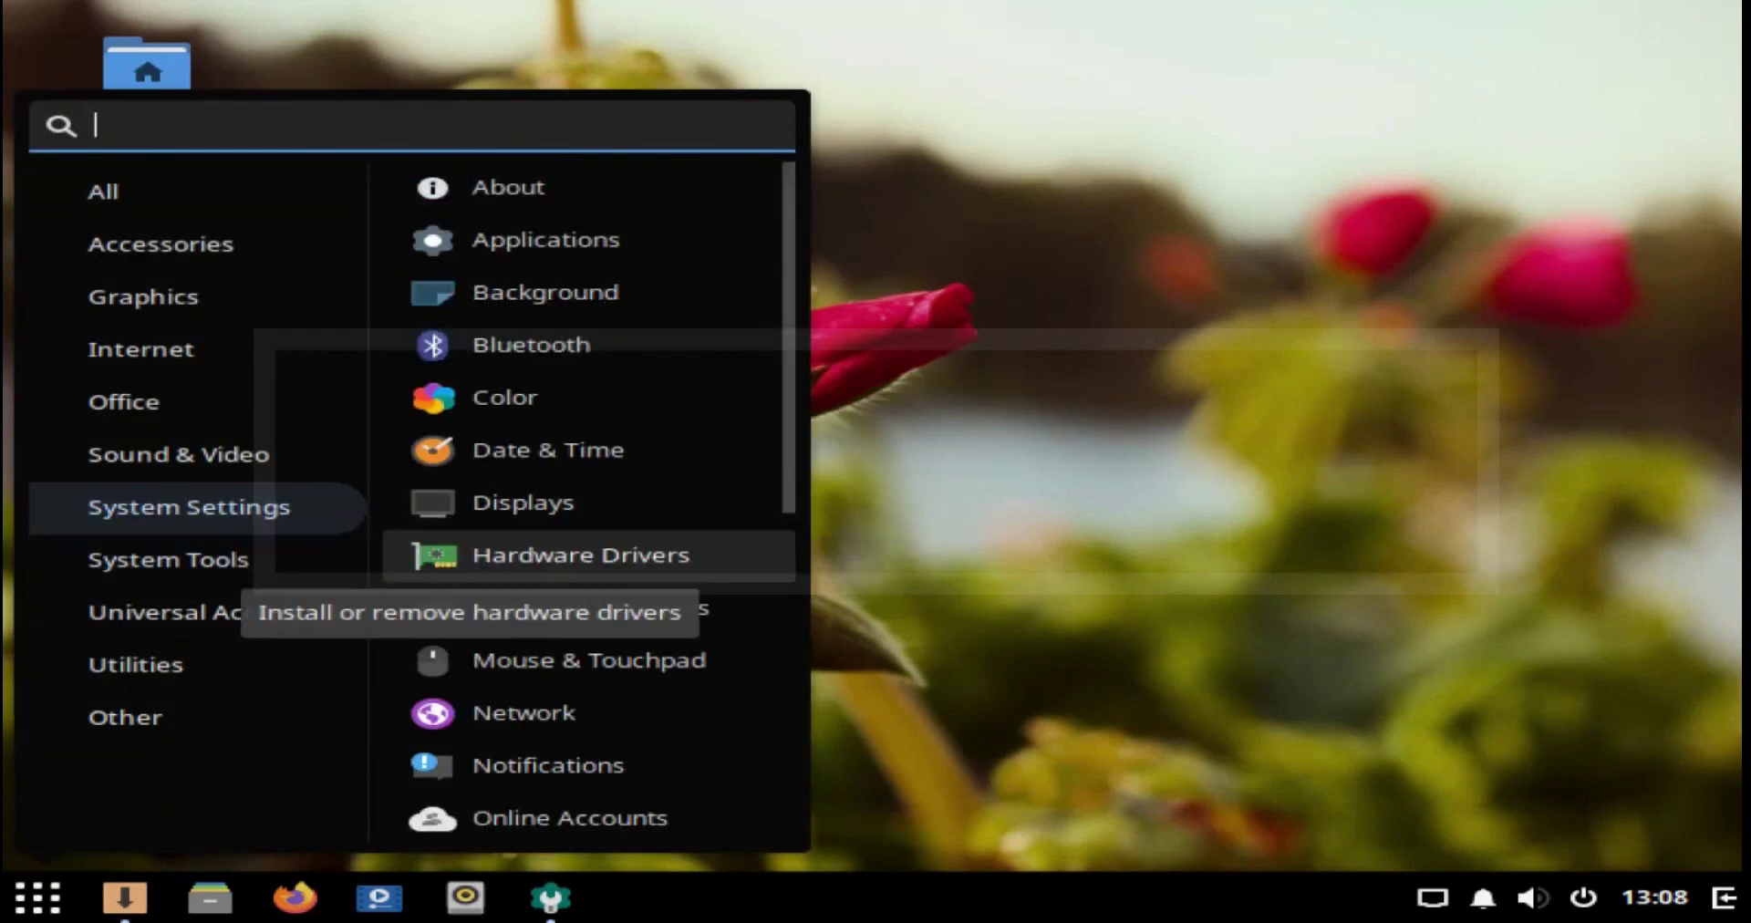
{"action": "left_click", "coordinate": [581, 554]}
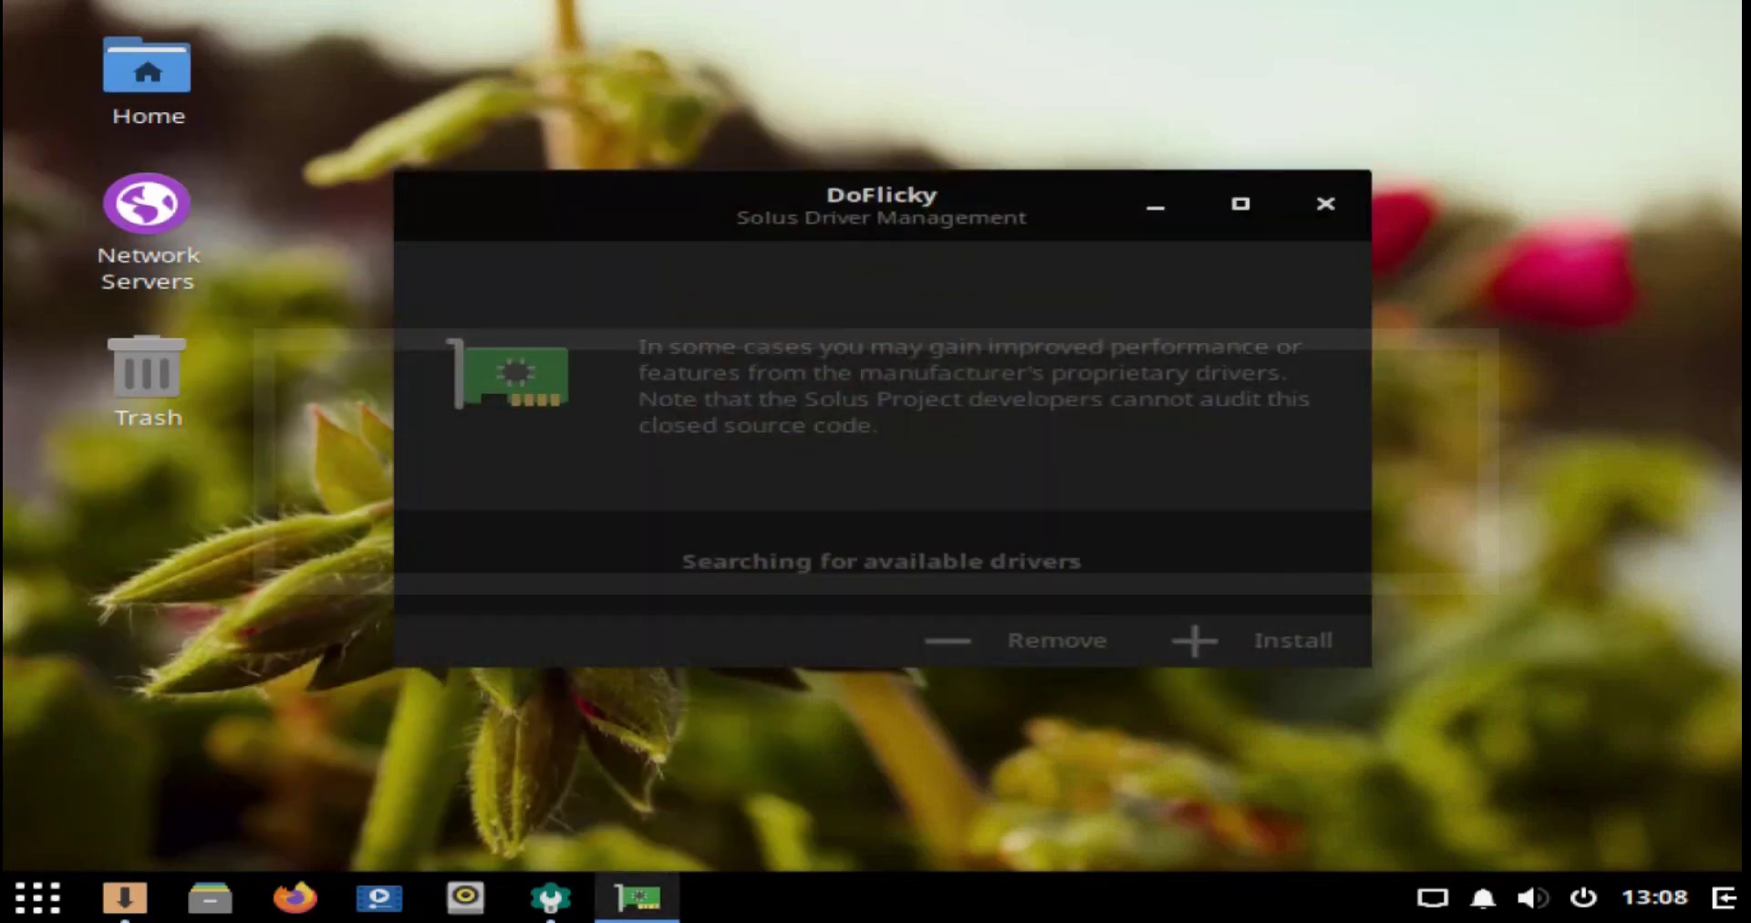
Step: In Displays settings, switch the resolution to 1280 × 768 (16:10), keep it, and close Settings
{"action": "key", "text": "super"}
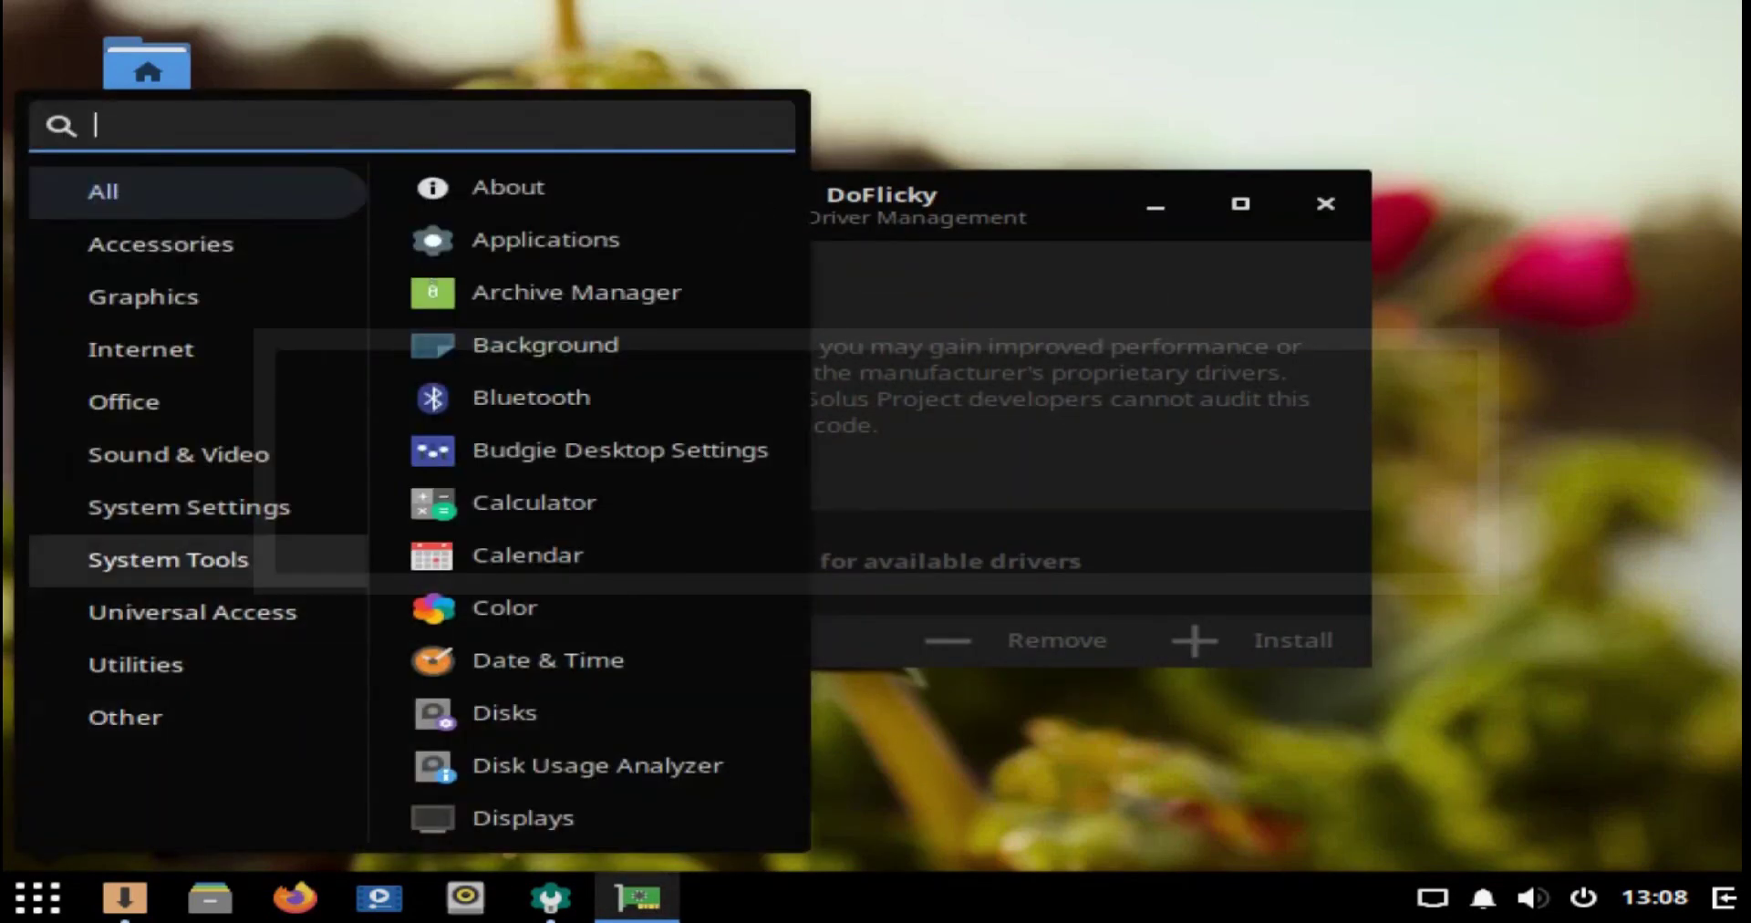
{"action": "left_click", "coordinate": [168, 559]}
{"action": "left_click", "coordinate": [189, 507]}
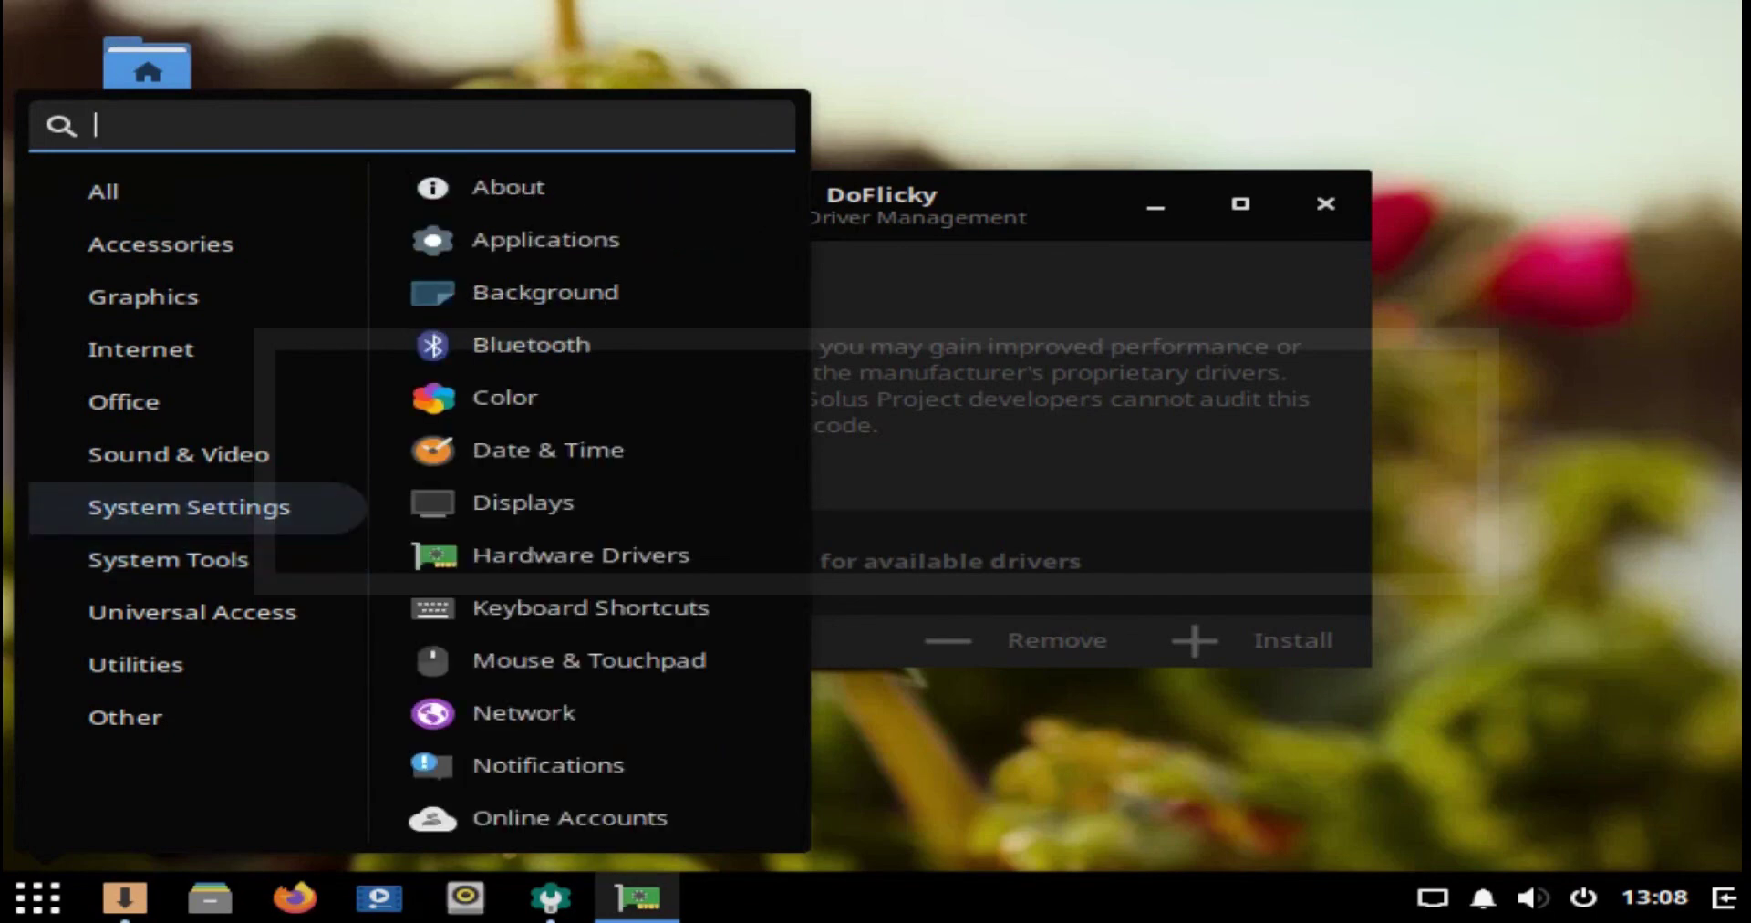
{"action": "left_click", "coordinate": [523, 503]}
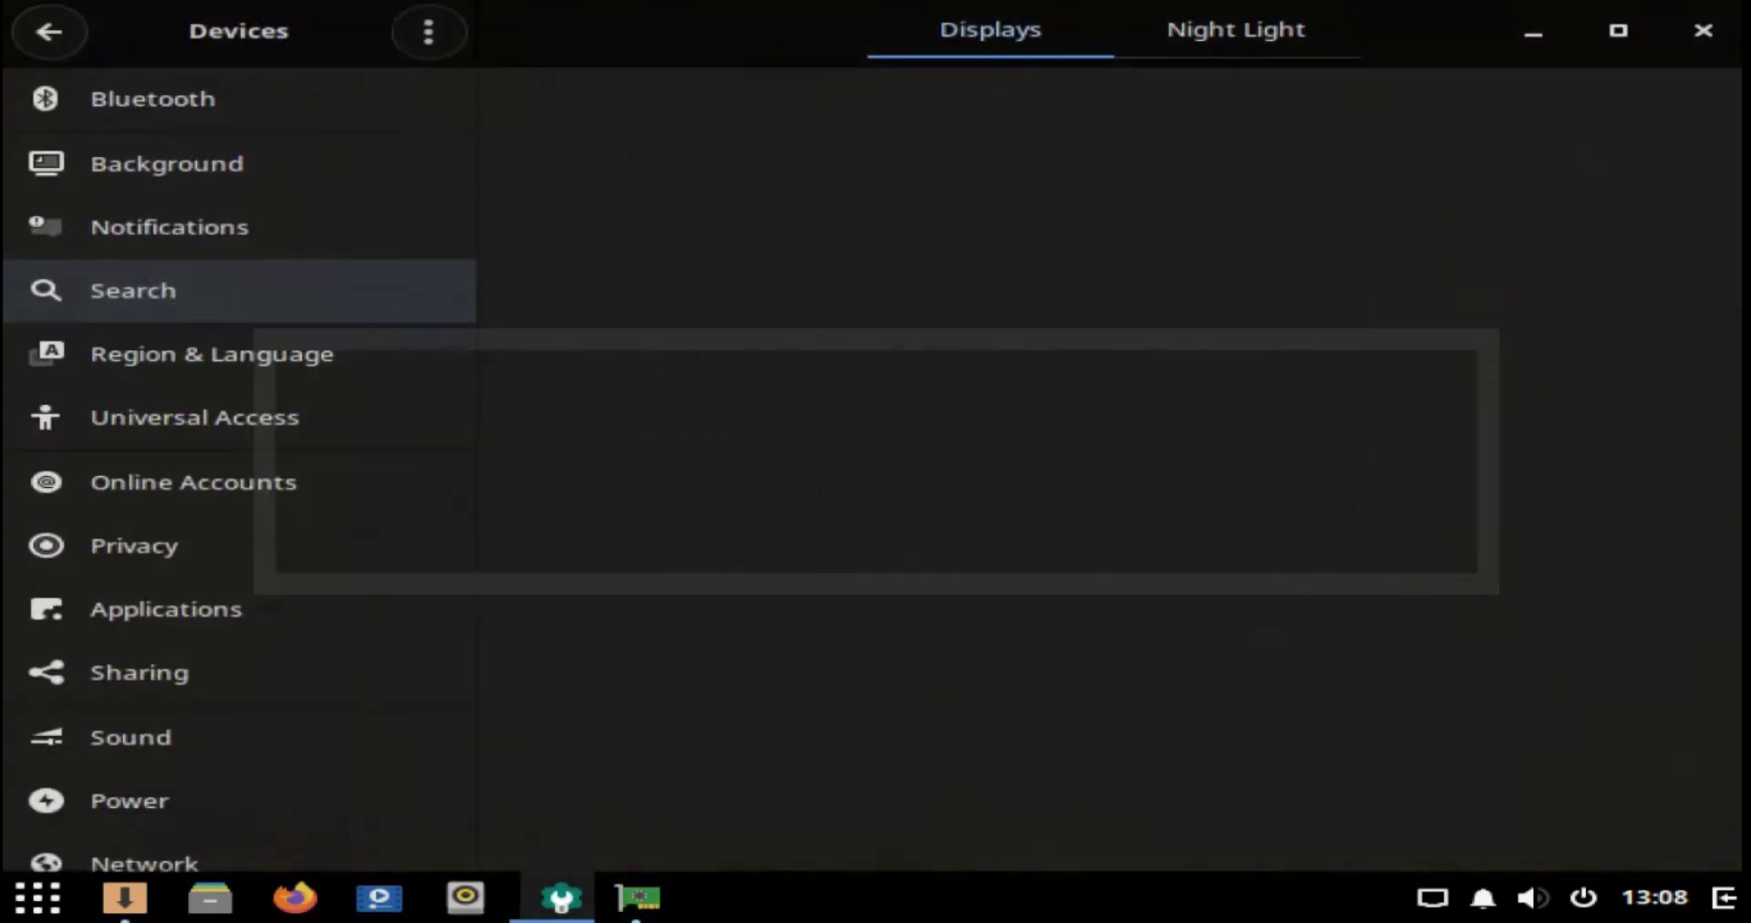
{"action": "left_click", "coordinate": [1460, 289]}
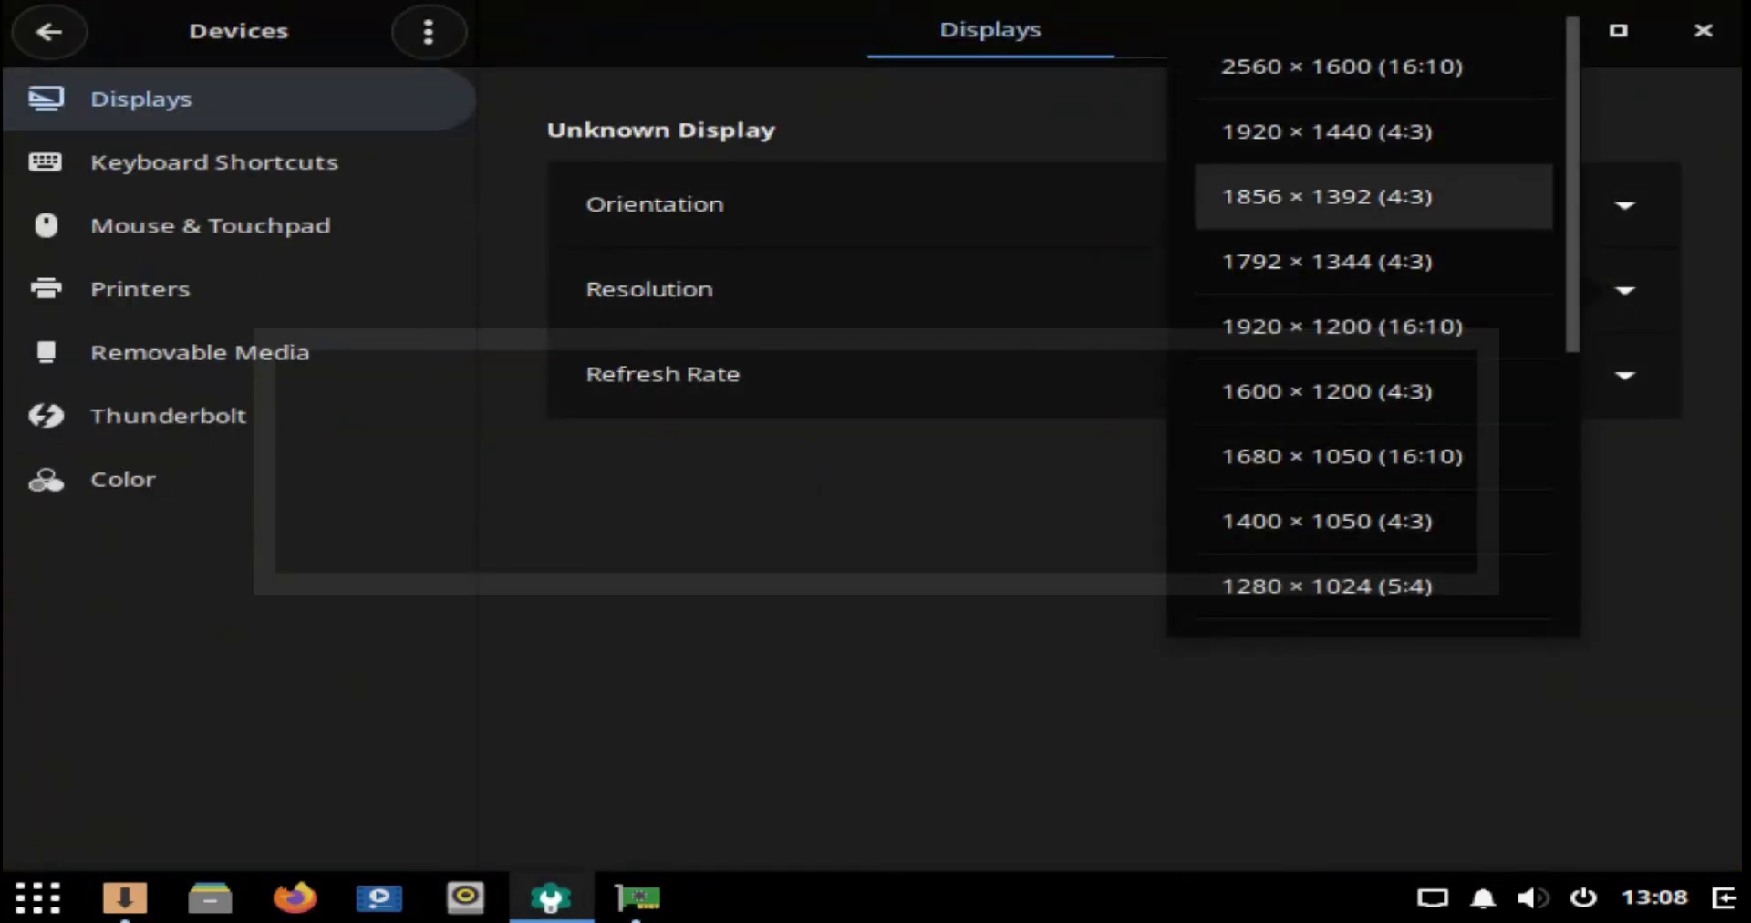
{"action": "scroll", "coordinate": [1373, 586], "scroll_direction": "down", "scroll_amount": 5}
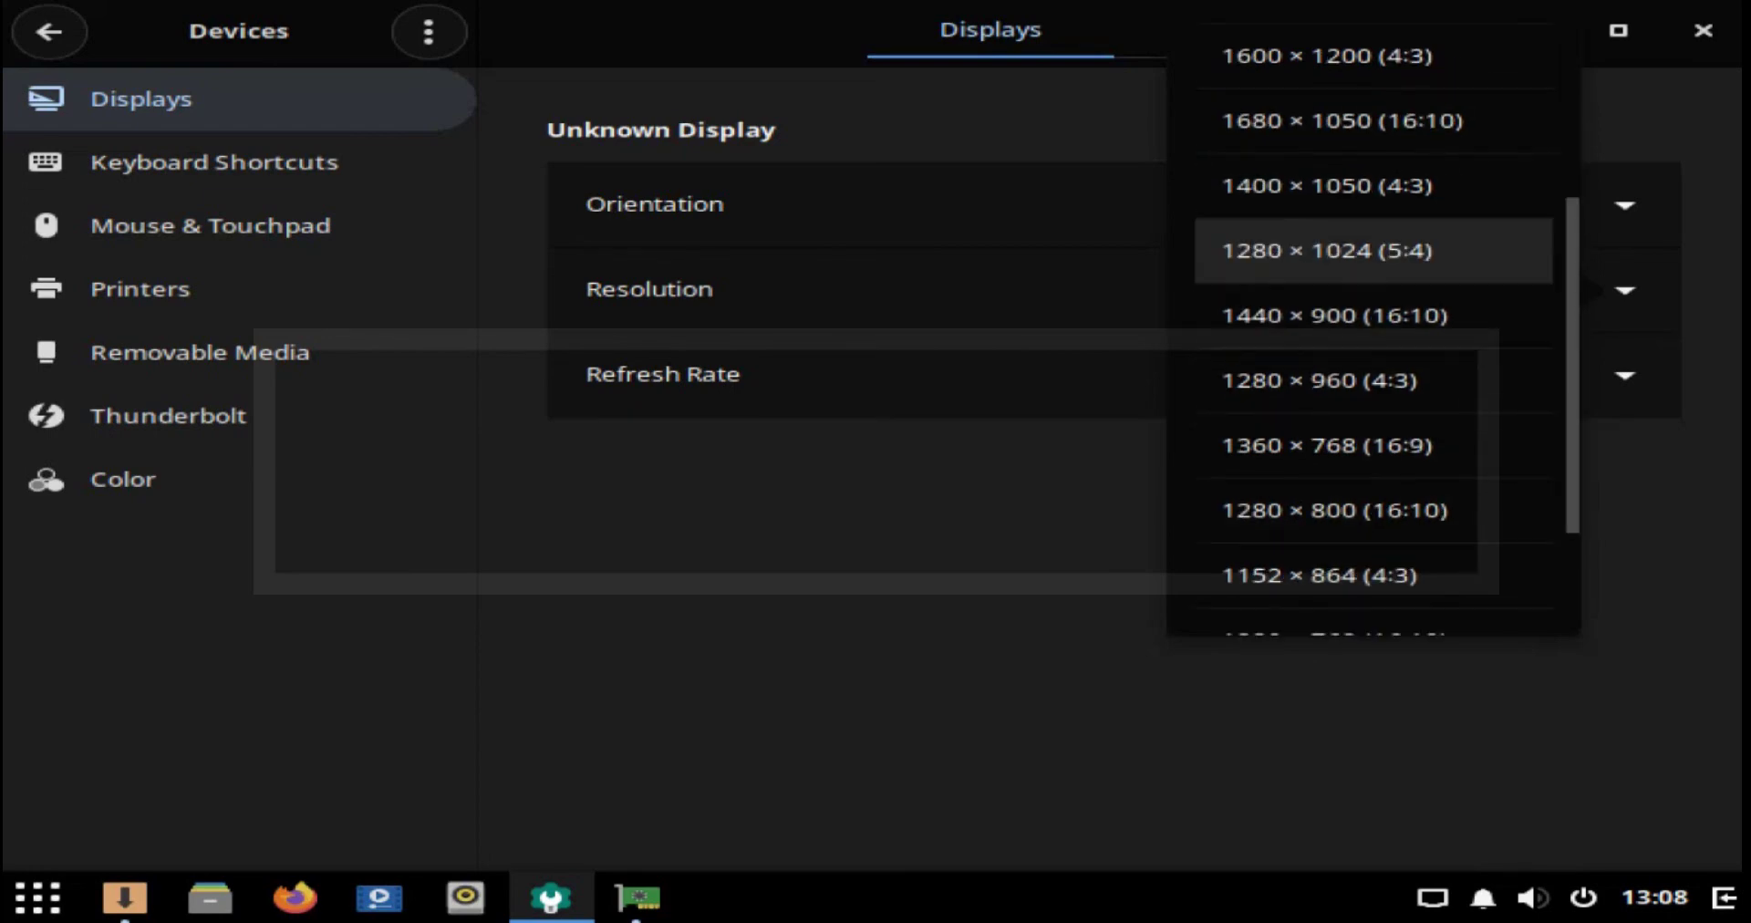
{"action": "scroll", "coordinate": [1373, 585], "scroll_direction": "down", "scroll_amount": 3}
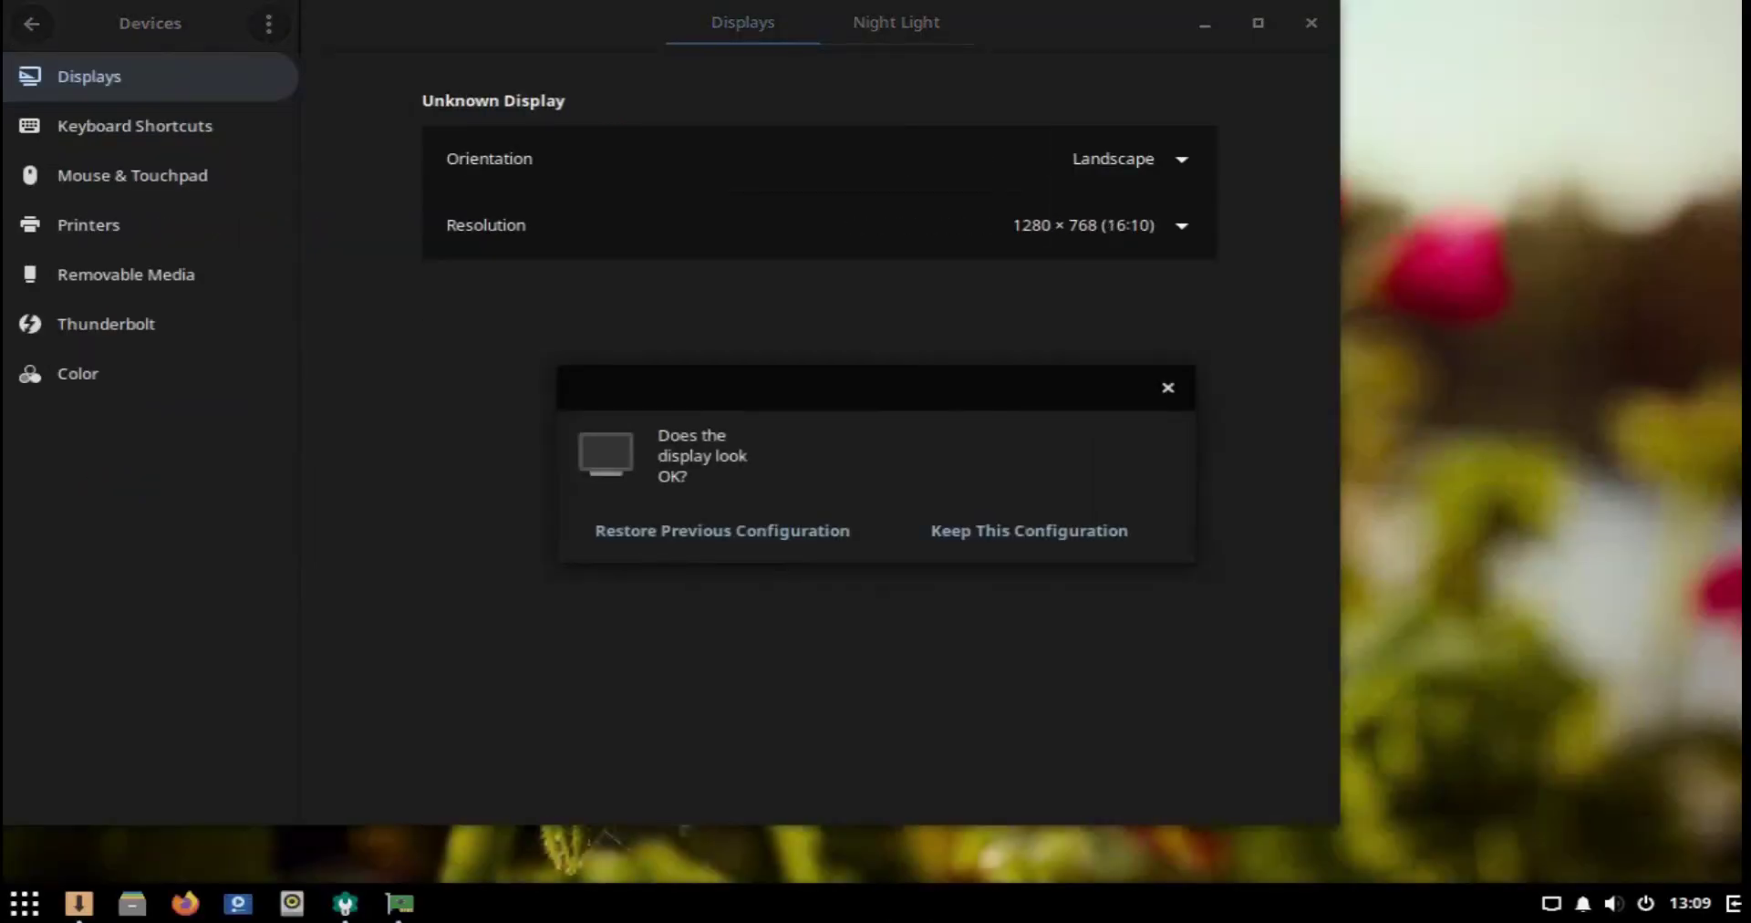
{"action": "left_click", "coordinate": [1029, 531]}
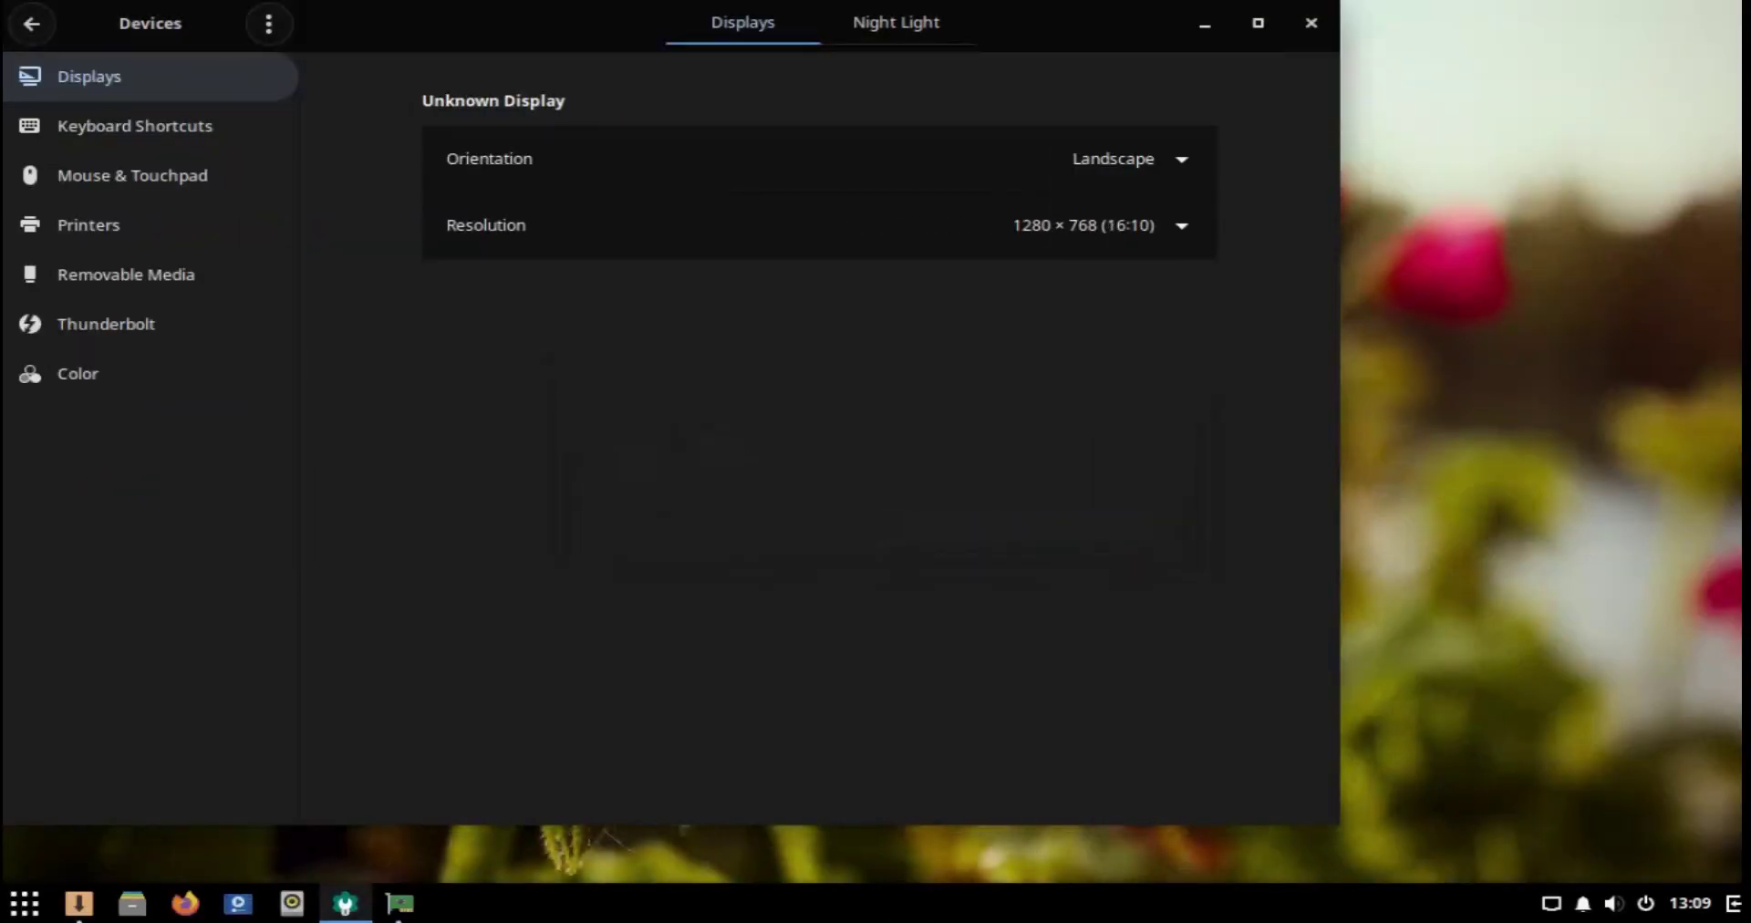
{"action": "left_click", "coordinate": [1312, 23]}
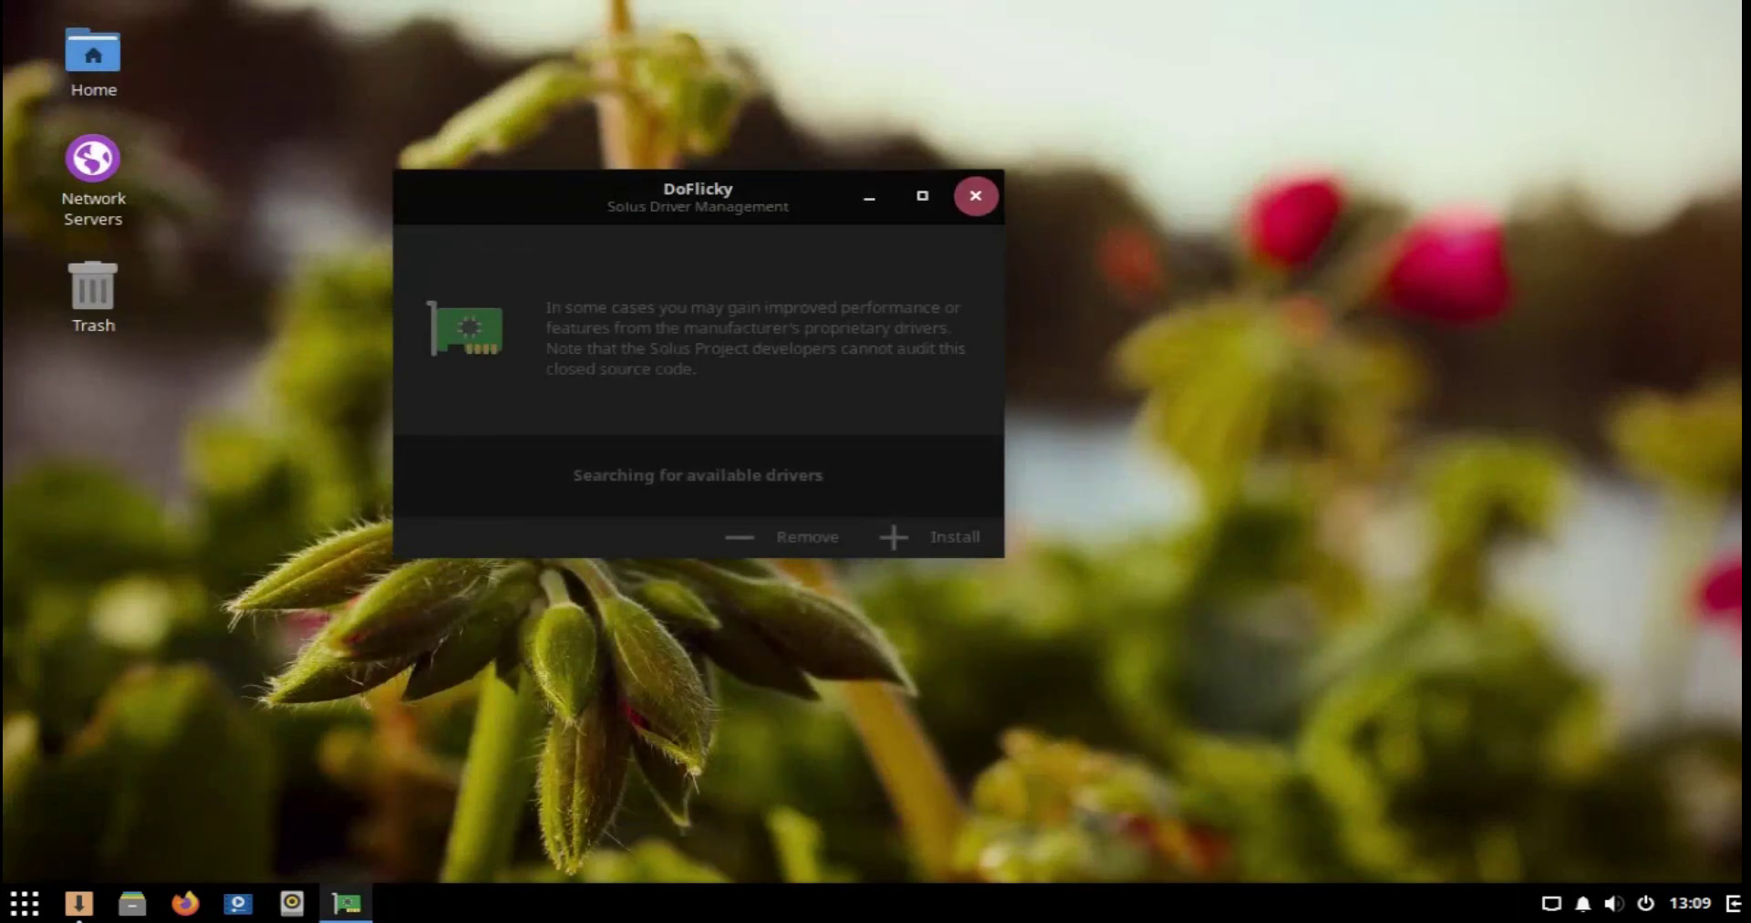
Step: Close DoFlicky, then step through Applications settings down to Calendar and close Settings
{"action": "left_click", "coordinate": [976, 195]}
{"action": "key", "text": "super"}
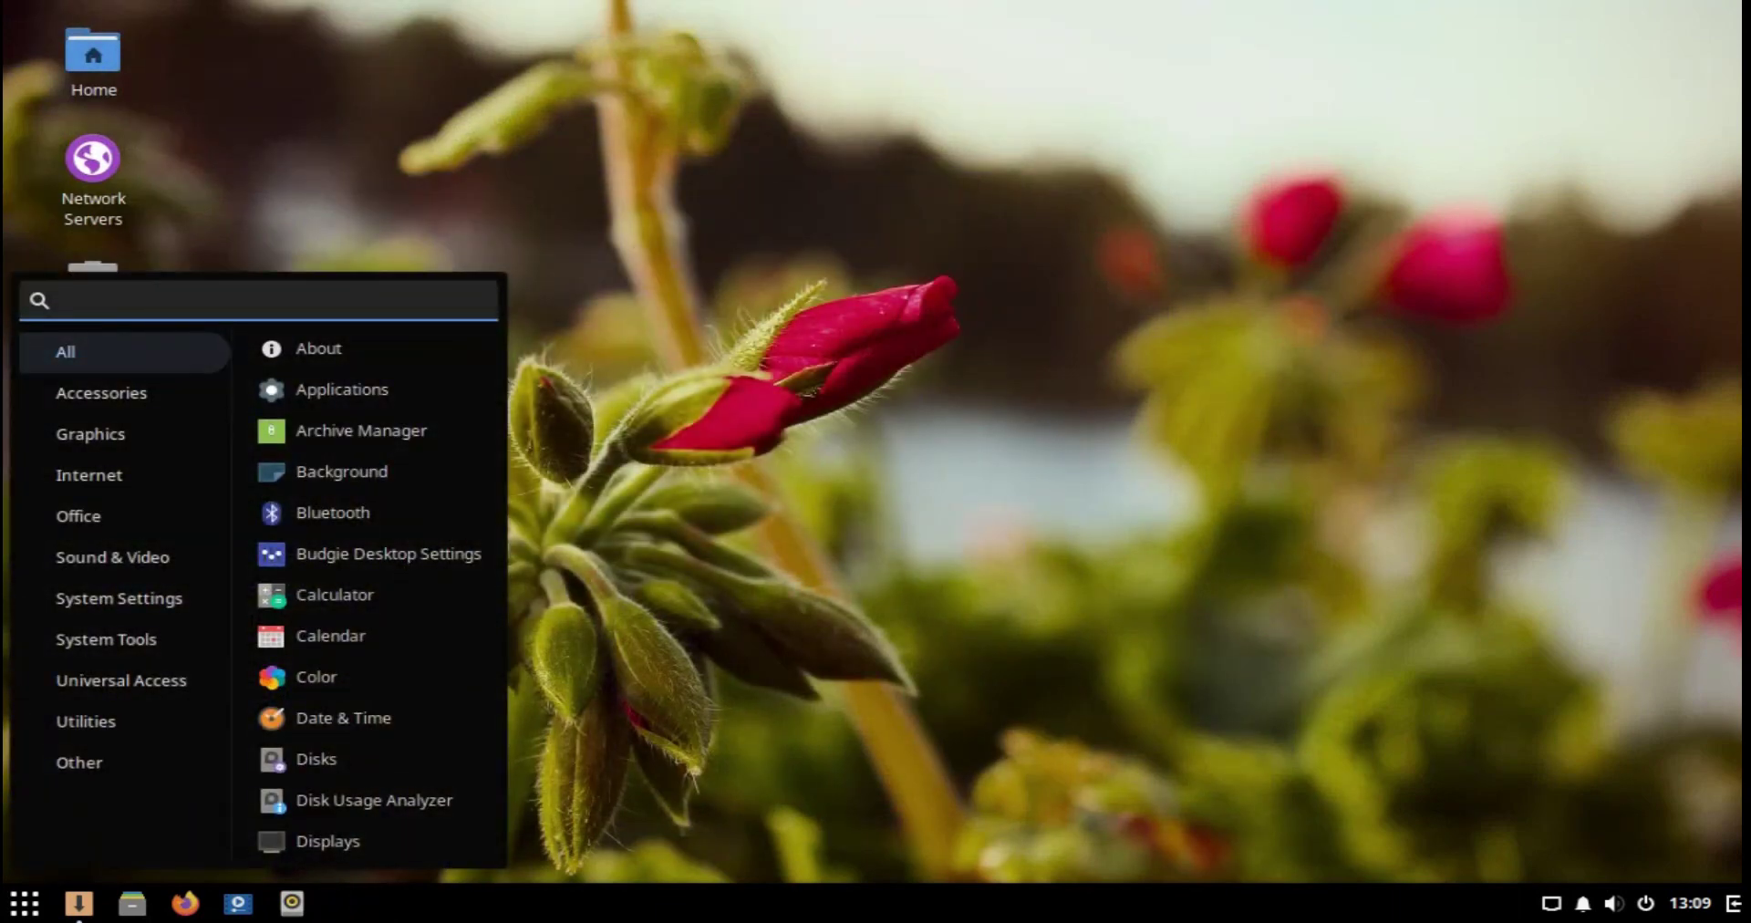
{"action": "left_click", "coordinate": [118, 598]}
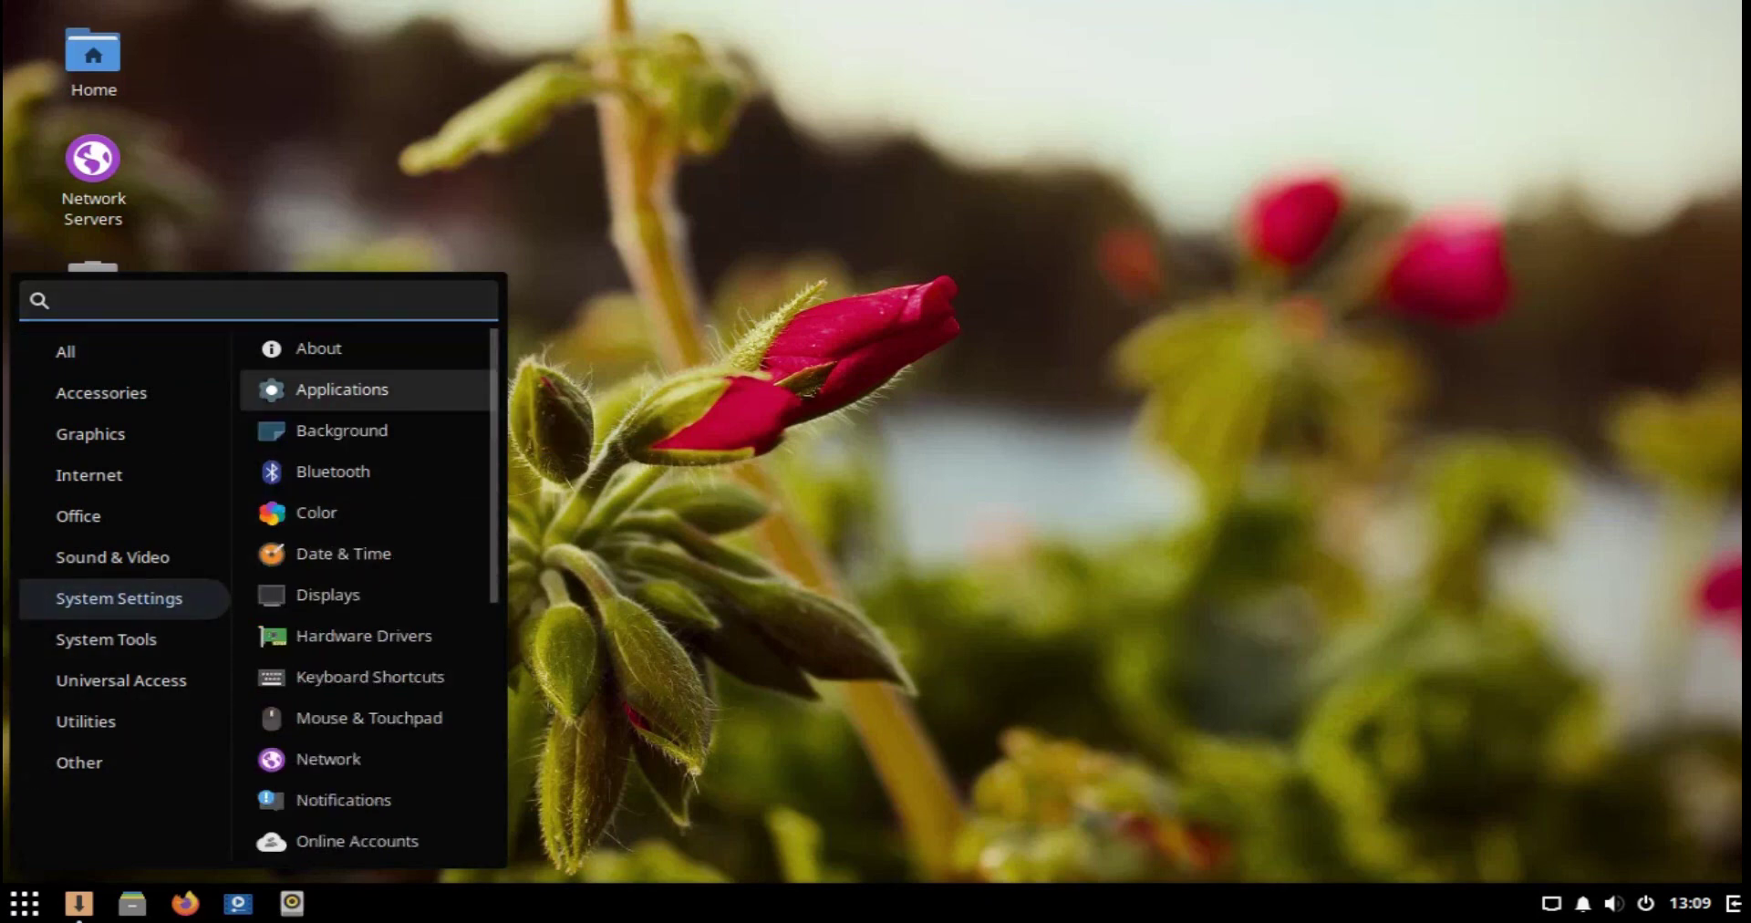
{"action": "key", "text": "Return"}
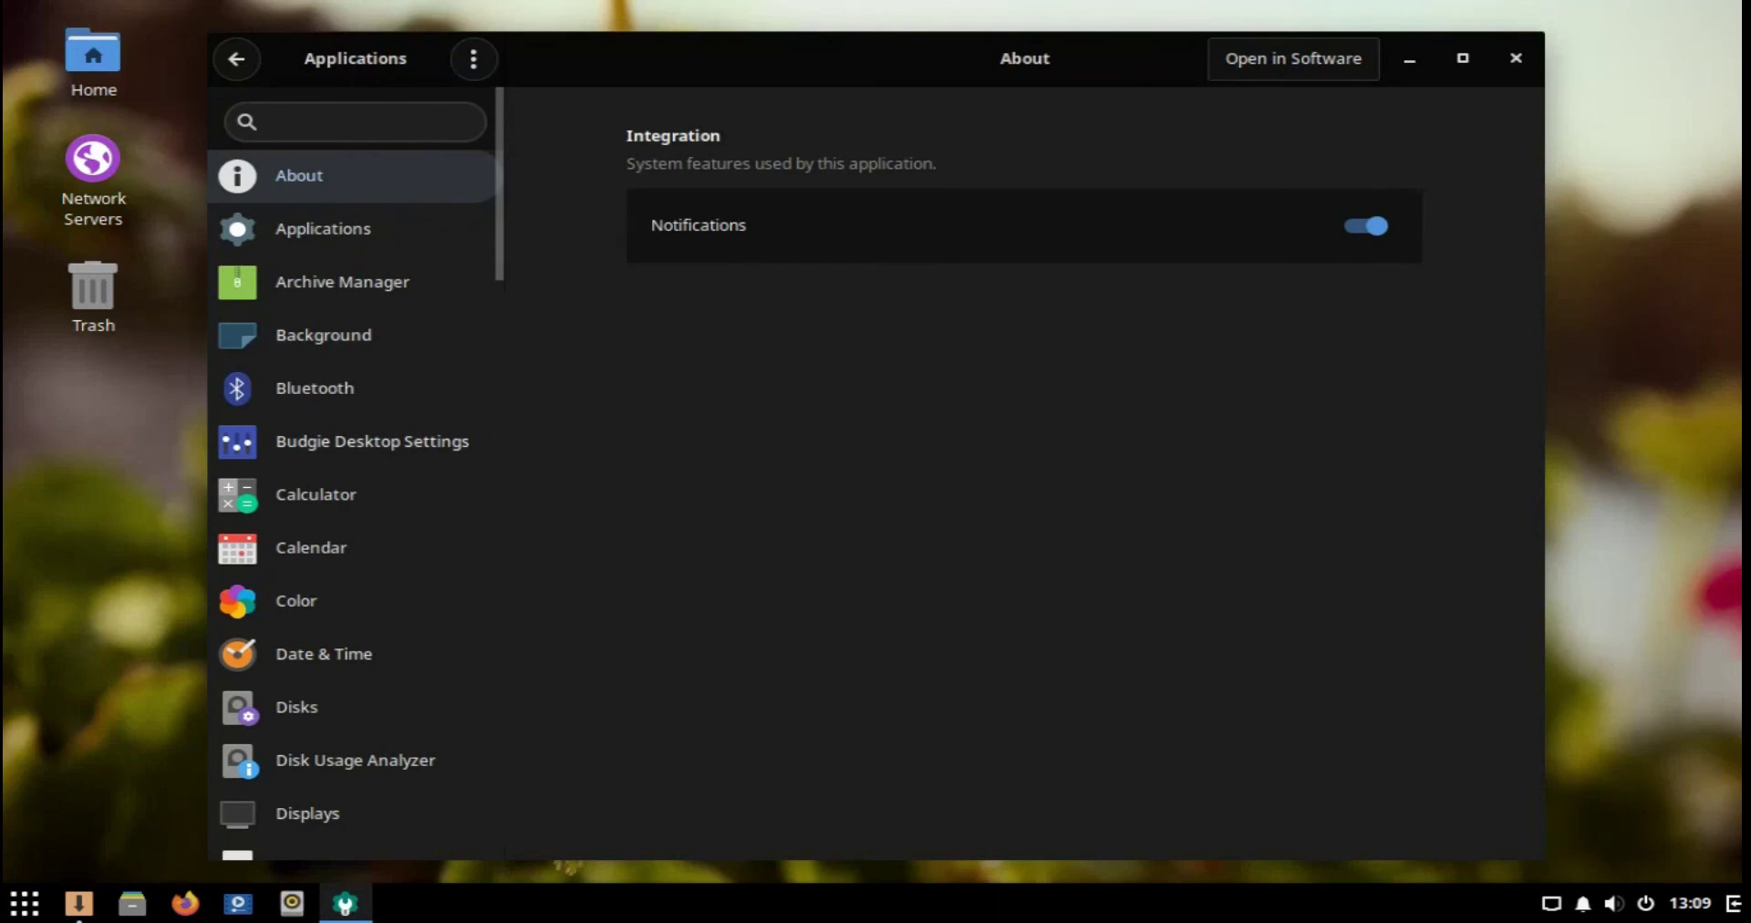
{"action": "key", "text": "Down"}
{"action": "key", "text": "Down"}
{"action": "key", "text": "Down"}
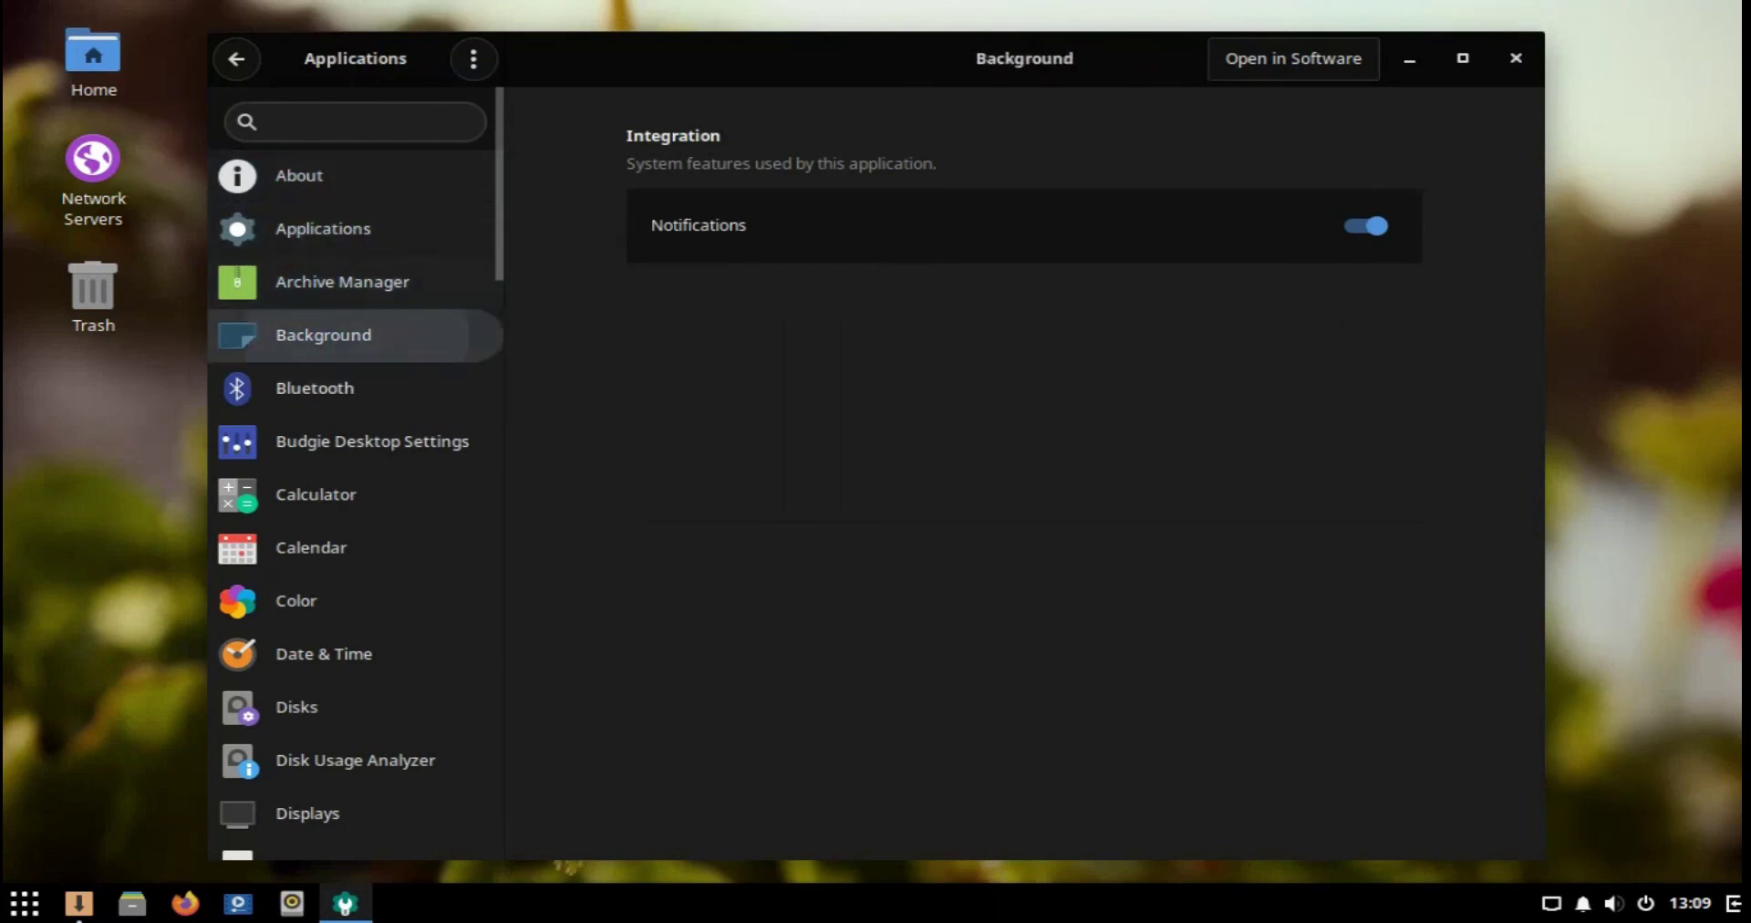
{"action": "key", "text": "Down"}
{"action": "key", "text": "Down"}
{"action": "key", "text": "Down"}
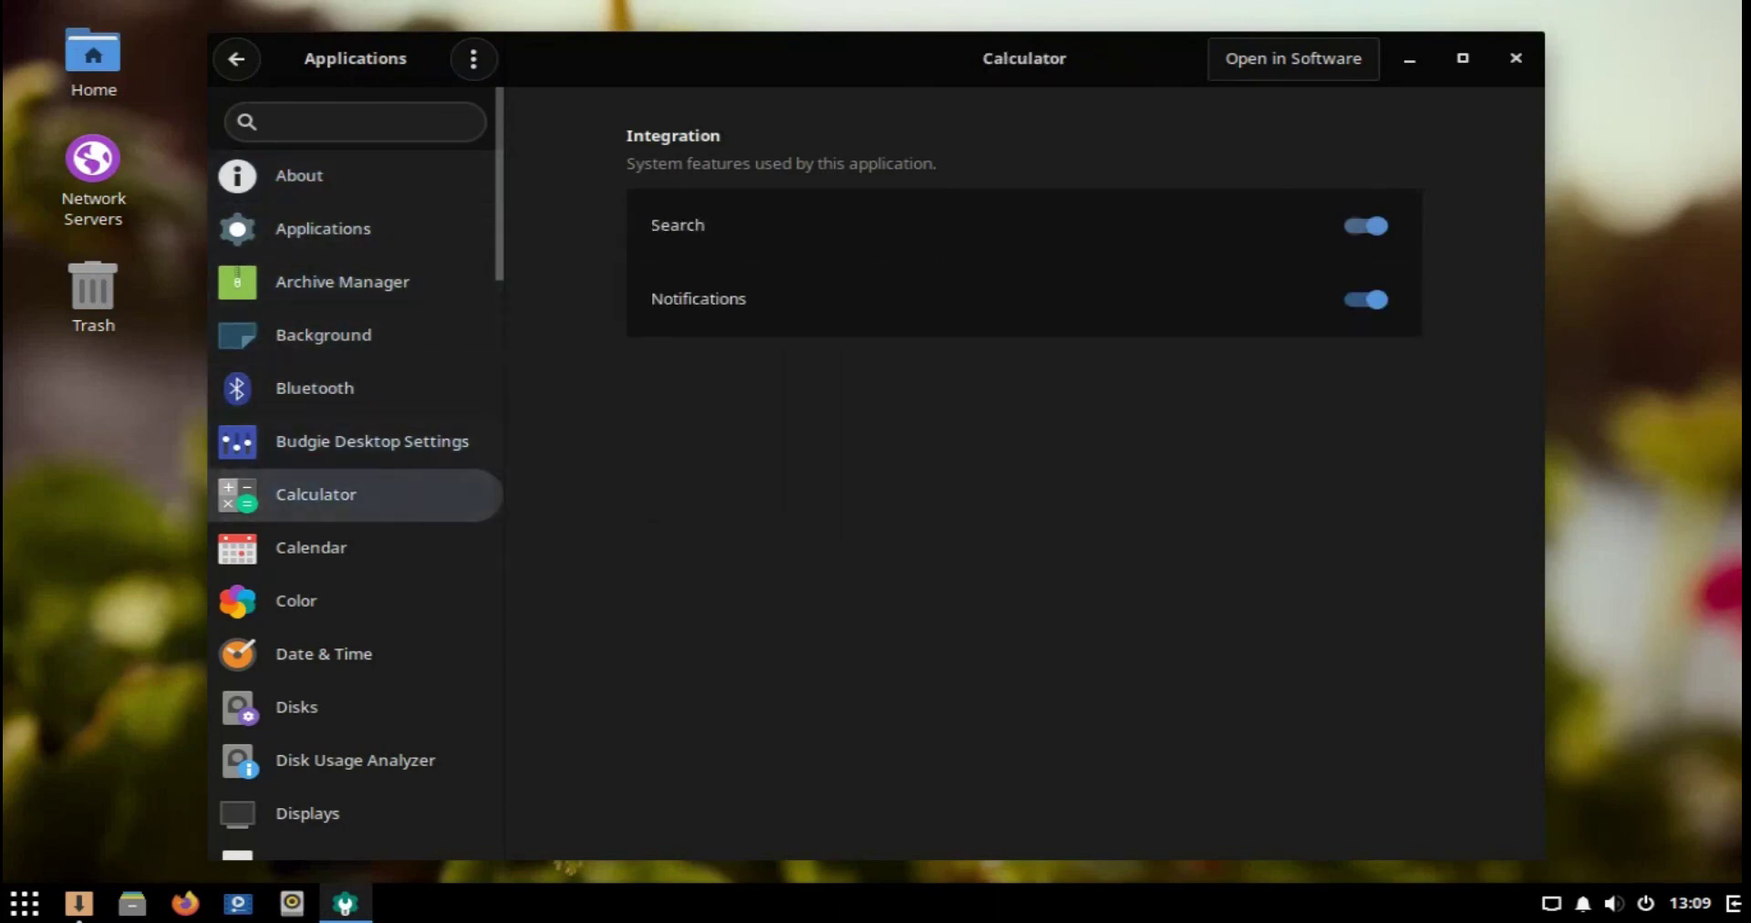
{"action": "key", "text": "Down"}
{"action": "key", "text": "alt+F4"}
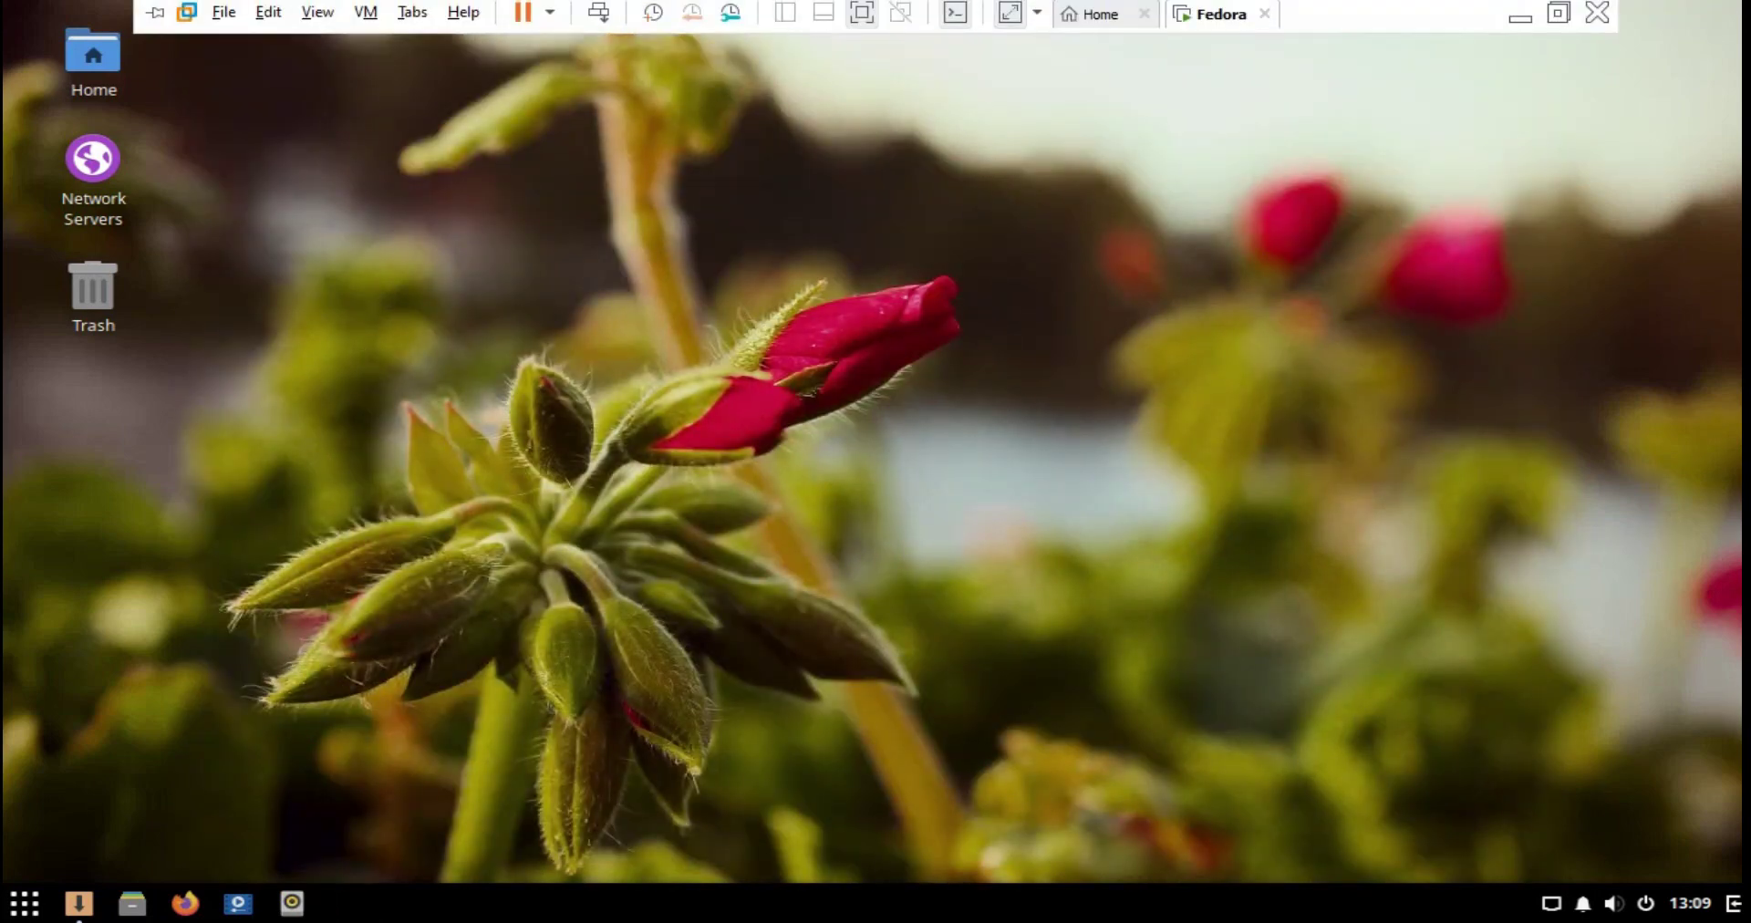
Step: Leave full screen and run Install Tools, answering Yes to the CD-ROM lock prompt
{"action": "left_click", "coordinate": [1559, 13]}
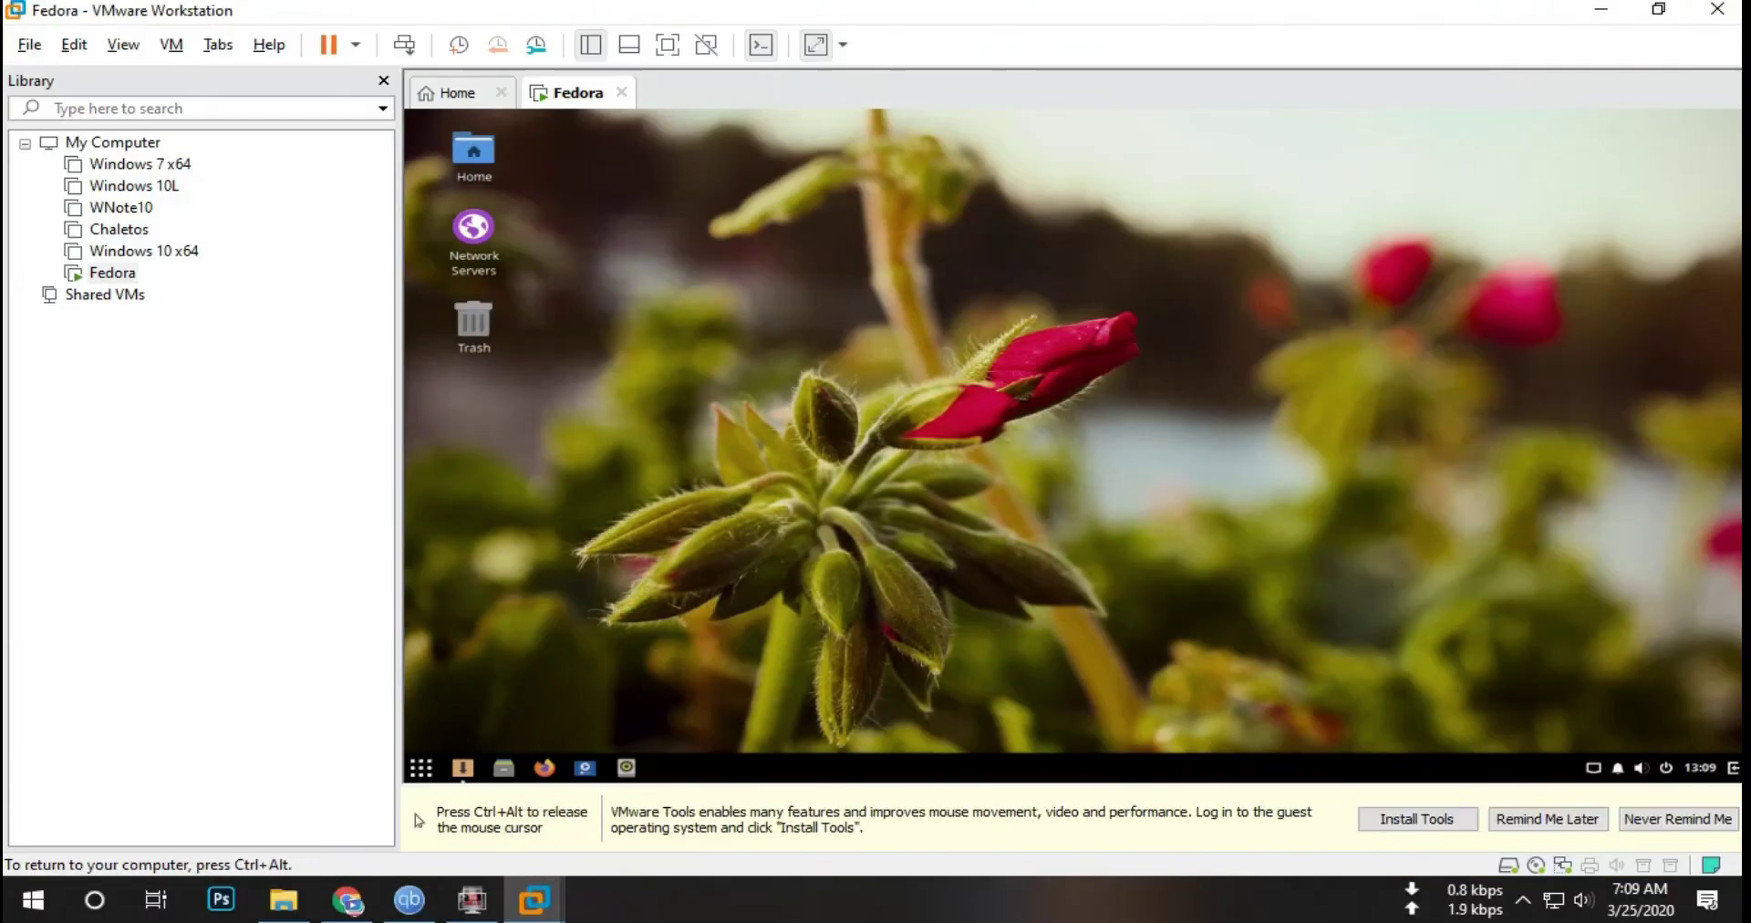
{"action": "left_click", "coordinate": [1417, 818]}
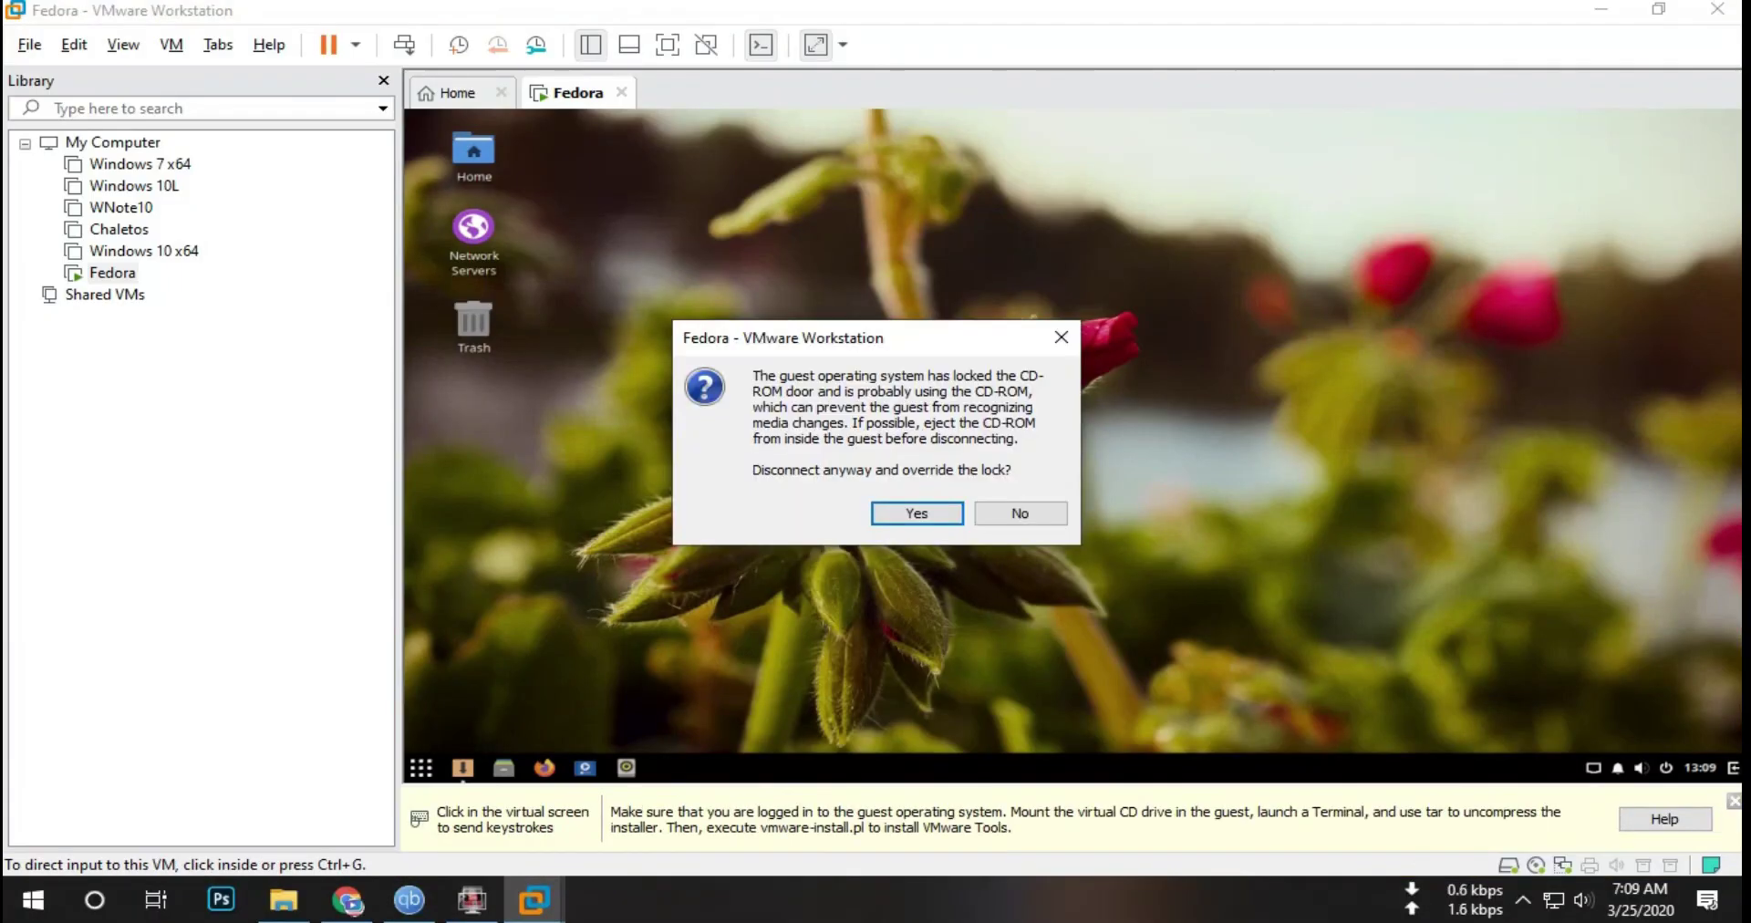
{"action": "key", "text": "Return"}
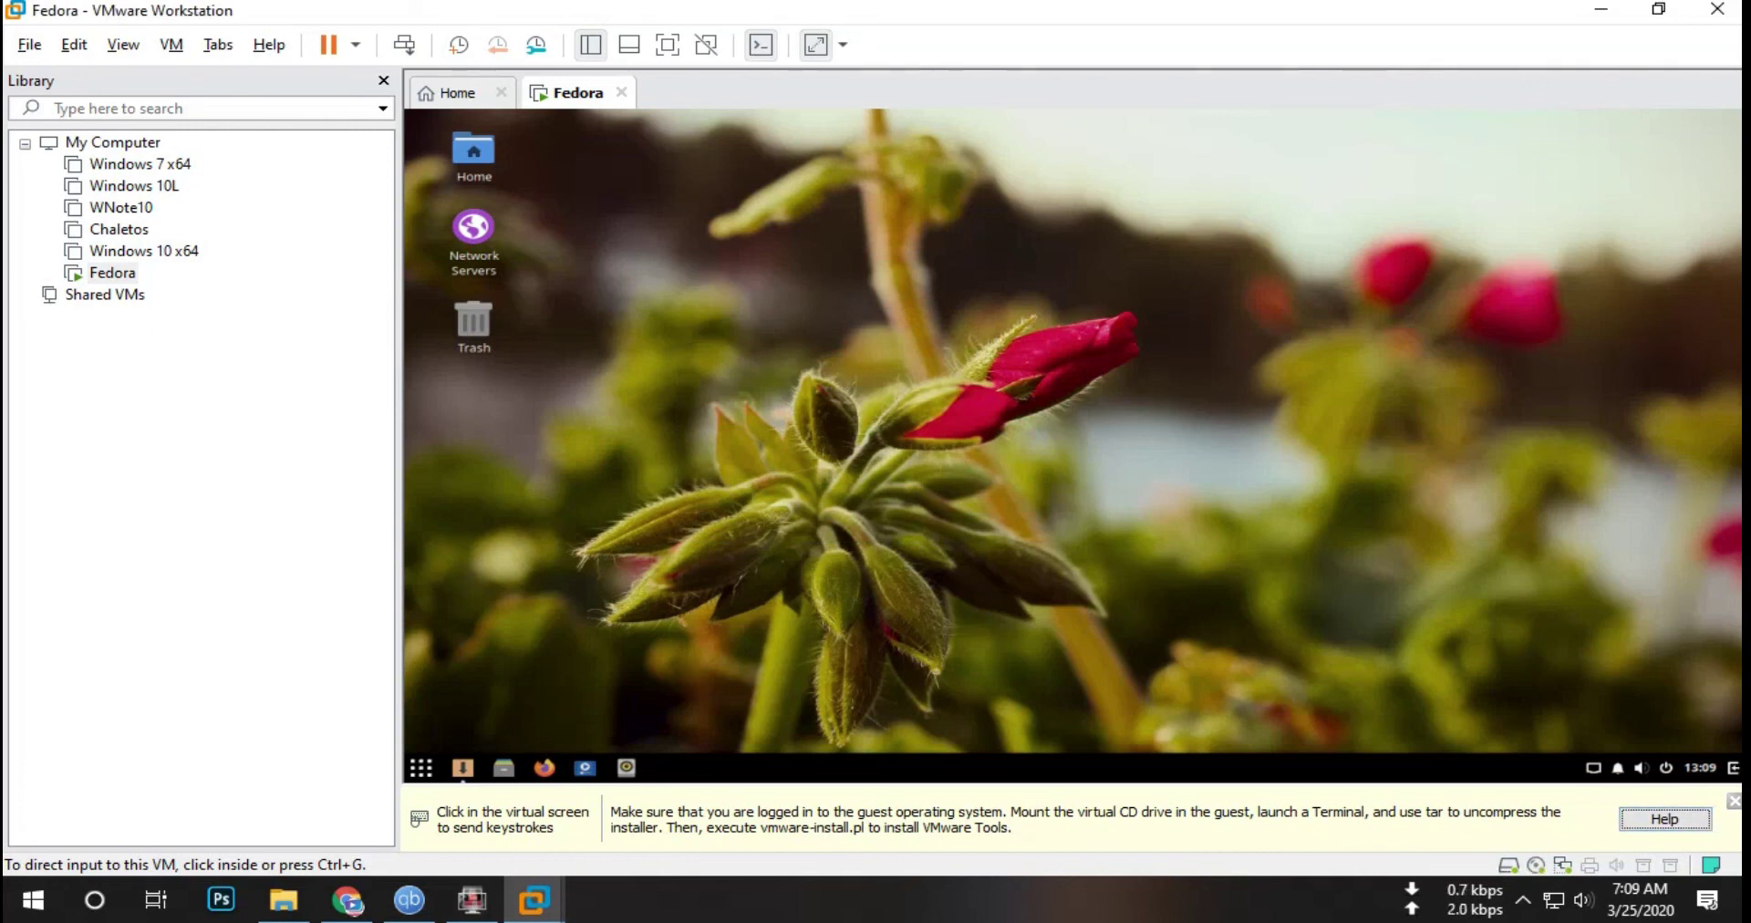